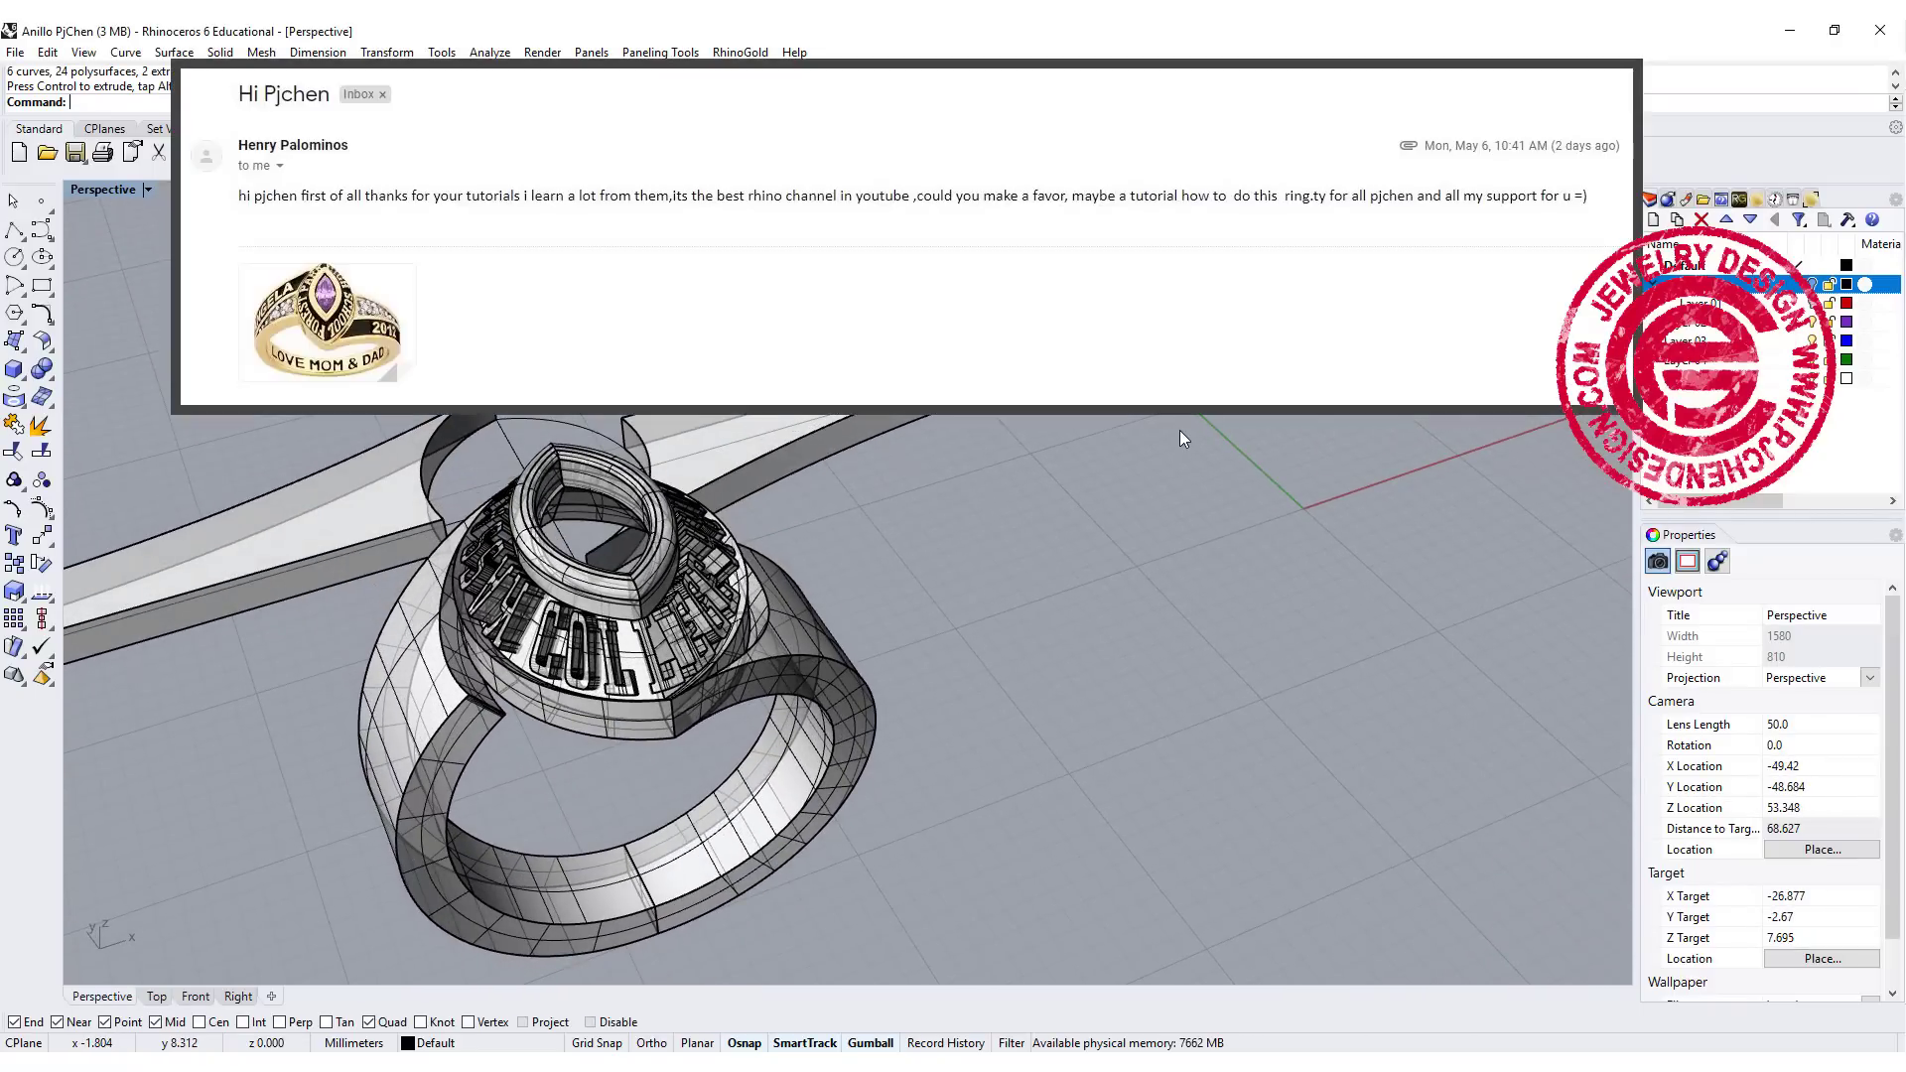
Step: Orbit the Perspective view to inspect the ring from above and from low side angles
right_drag(998, 497, 820, 451)
scroll(866, 474, up, 4)
scroll(943, 455, down, 2)
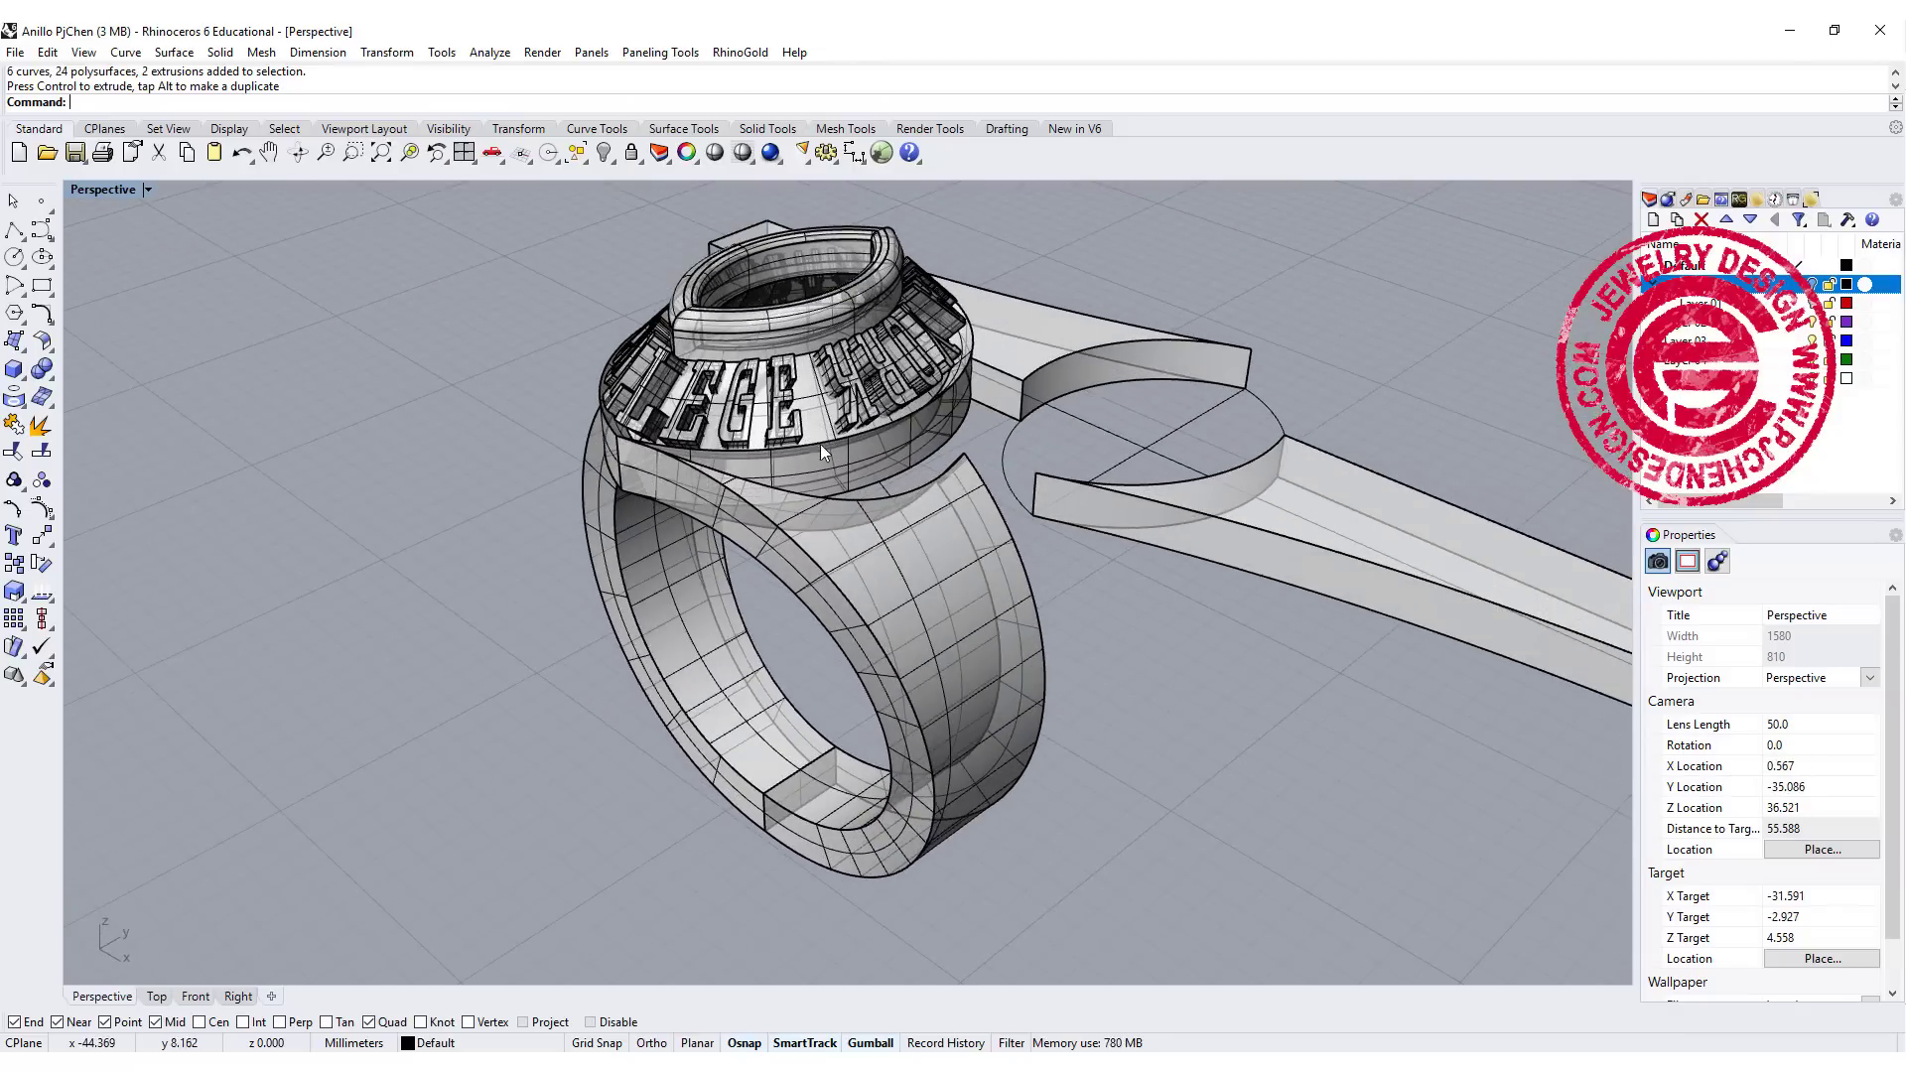
right_drag(861, 358, 1043, 442)
scroll(1340, 441, down, 4)
shift+right_drag(1332, 472, 889, 427)
right_drag(1384, 557, 1033, 519)
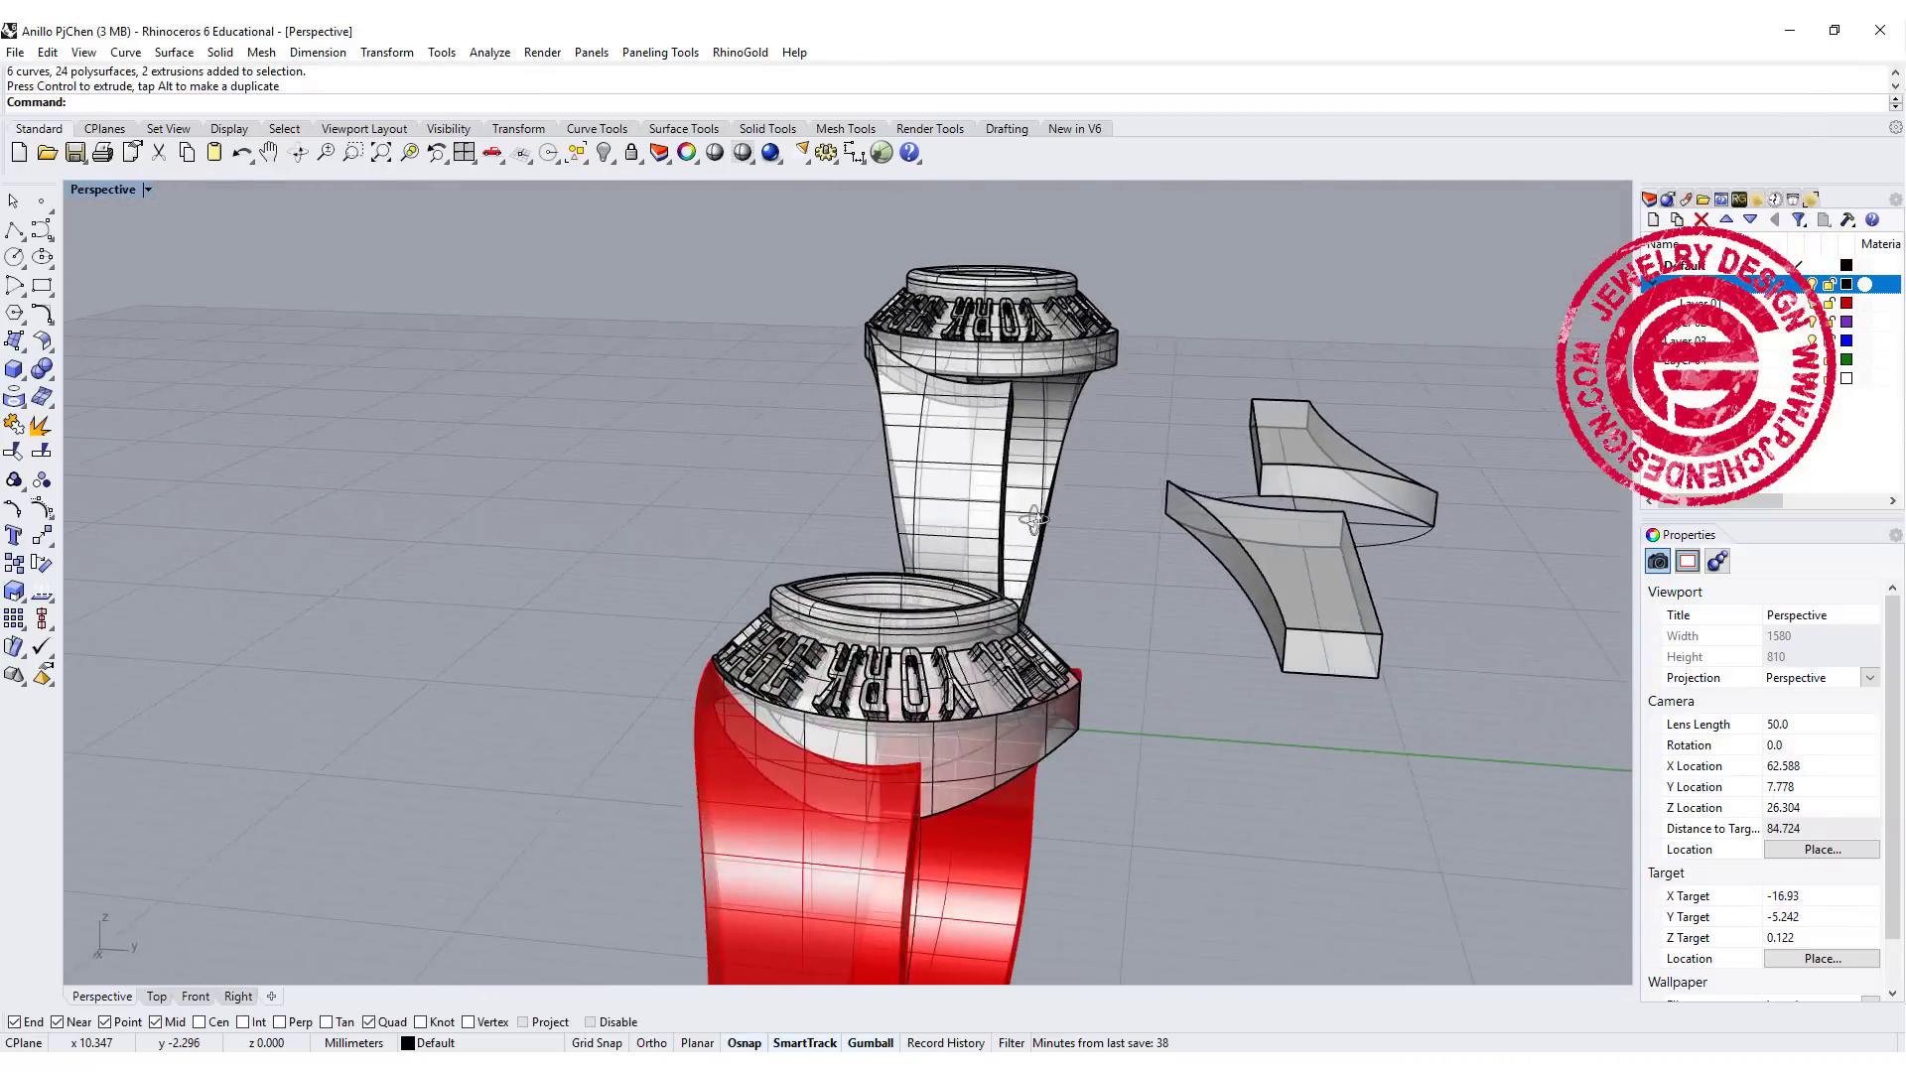
click(933, 629)
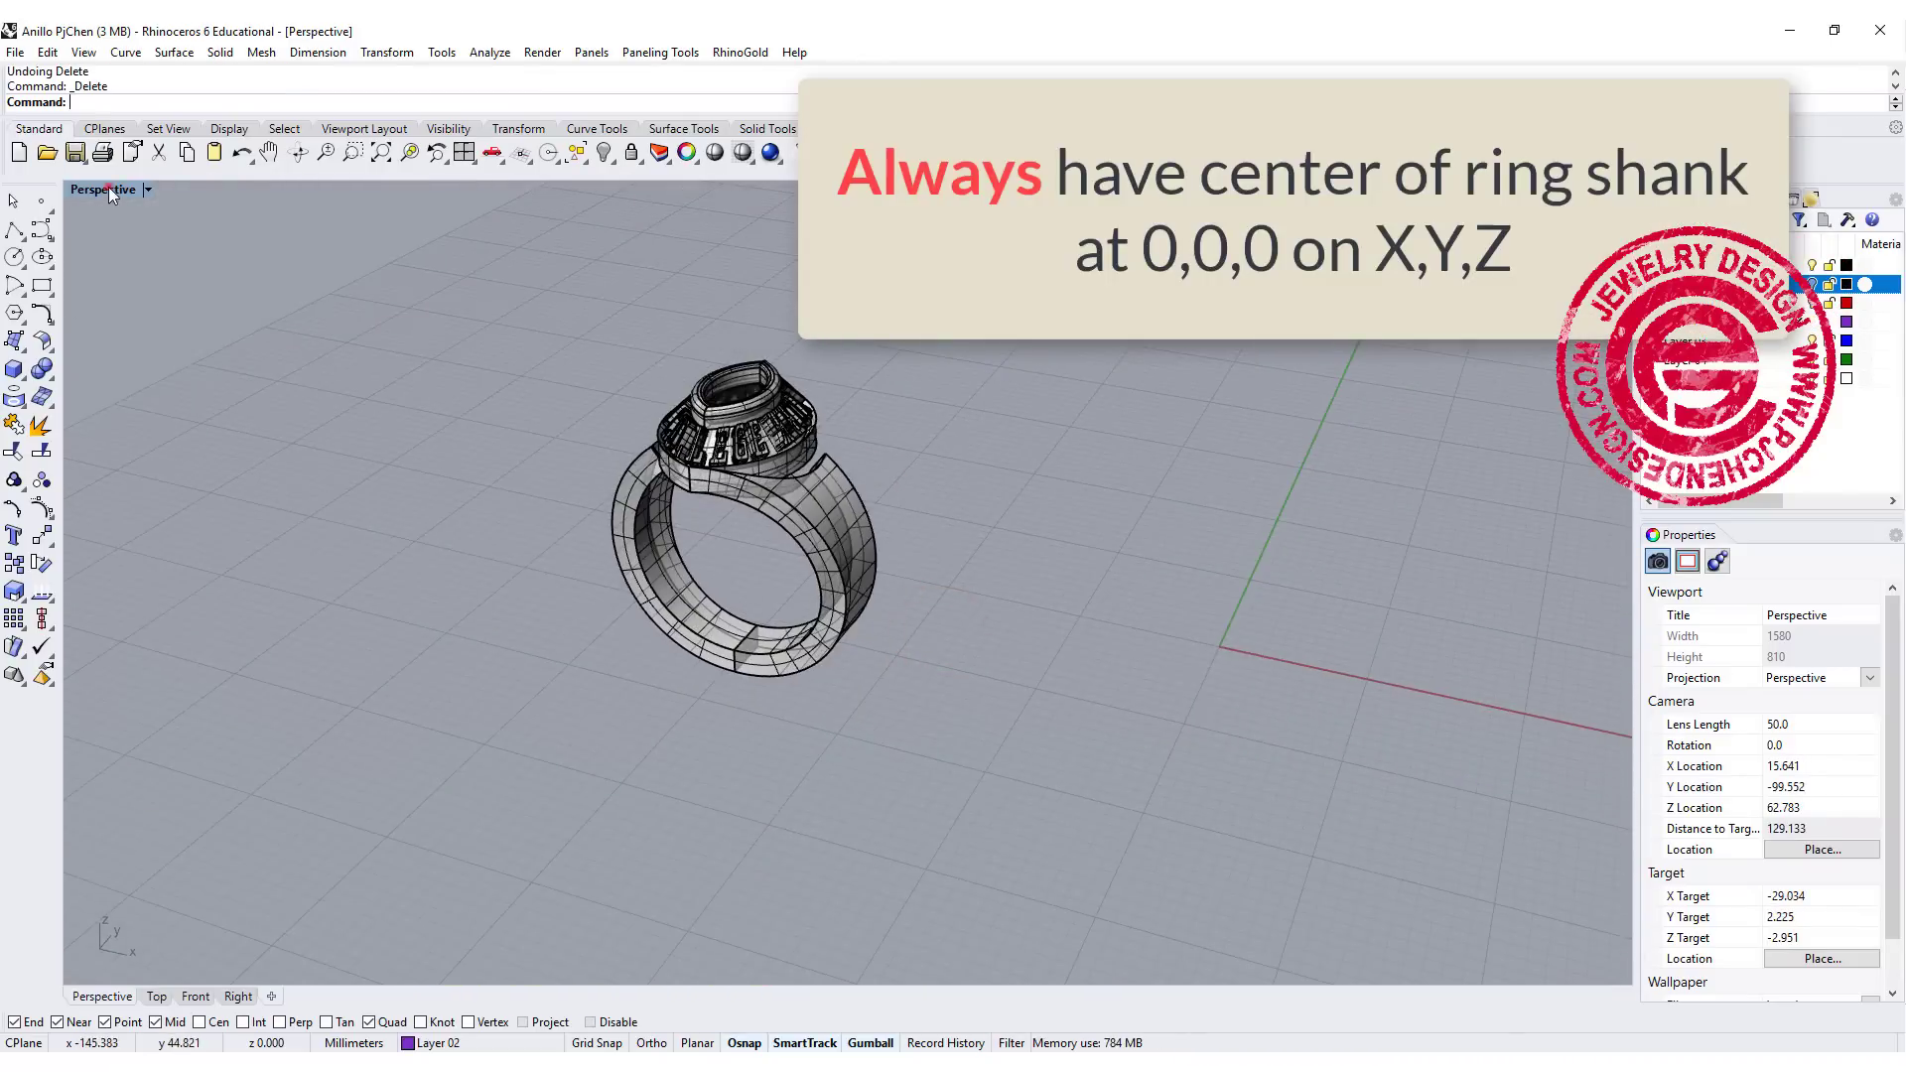
Step: Select the whole ring and move it from the shank centre to 0,0,0, framed in Top
double_click(109, 187)
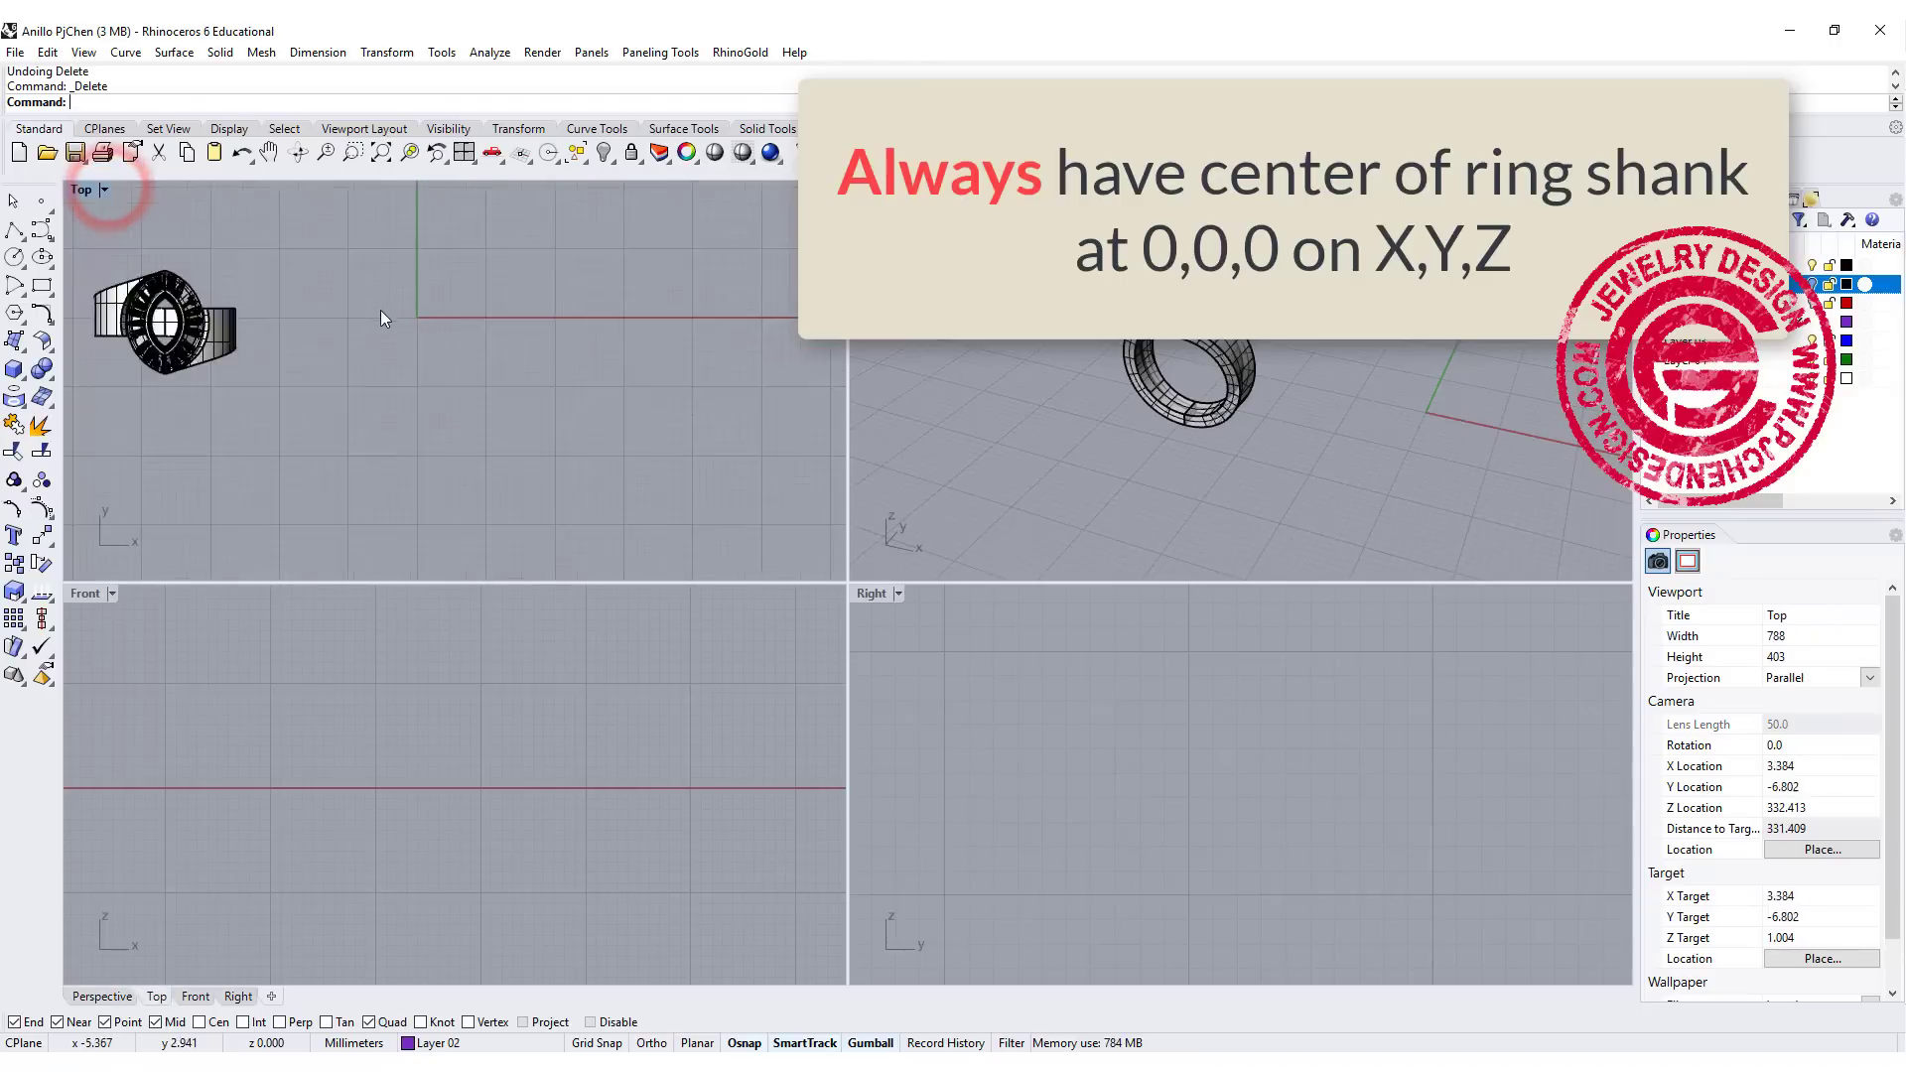
scroll(379, 312, down, 2)
right_drag(298, 365, 564, 419)
scroll(397, 417, up, 6)
key(ctrl+a)
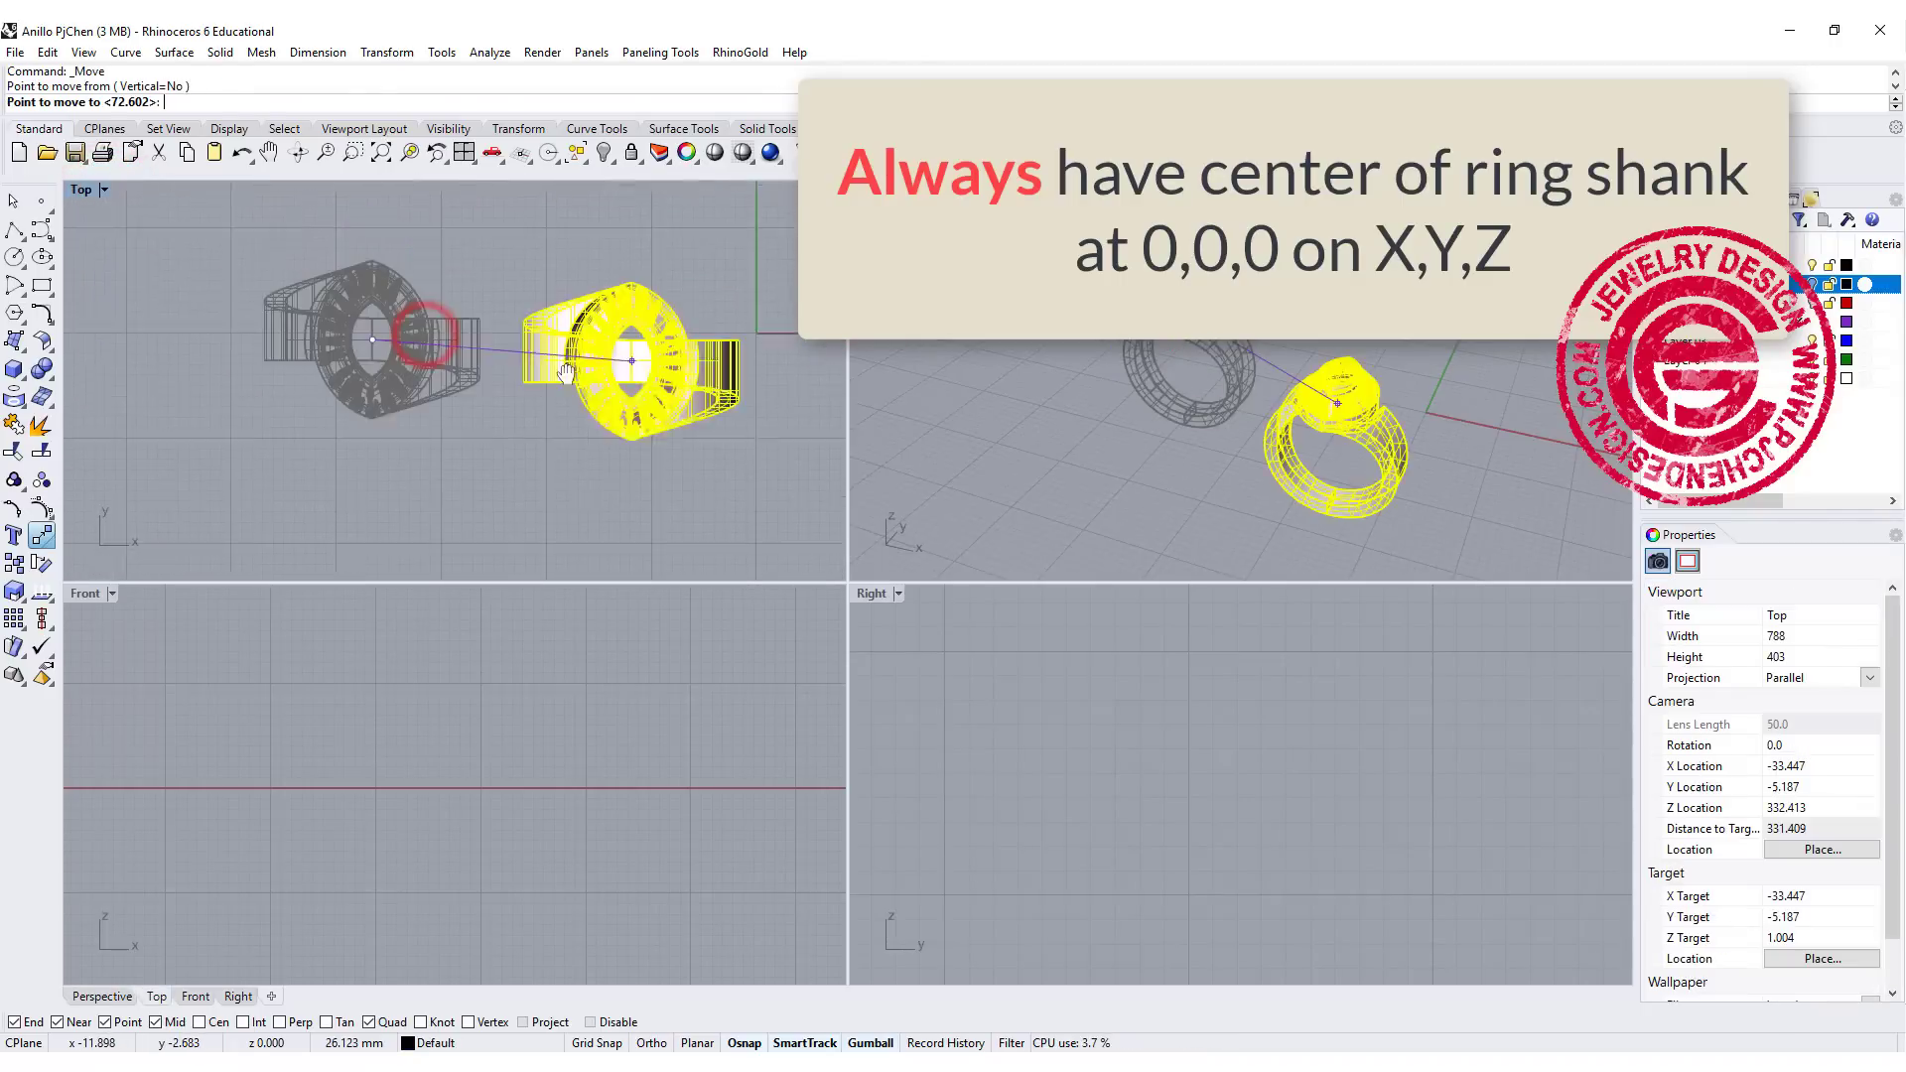
right_drag(630, 362, 416, 375)
text(0)
key(Return)
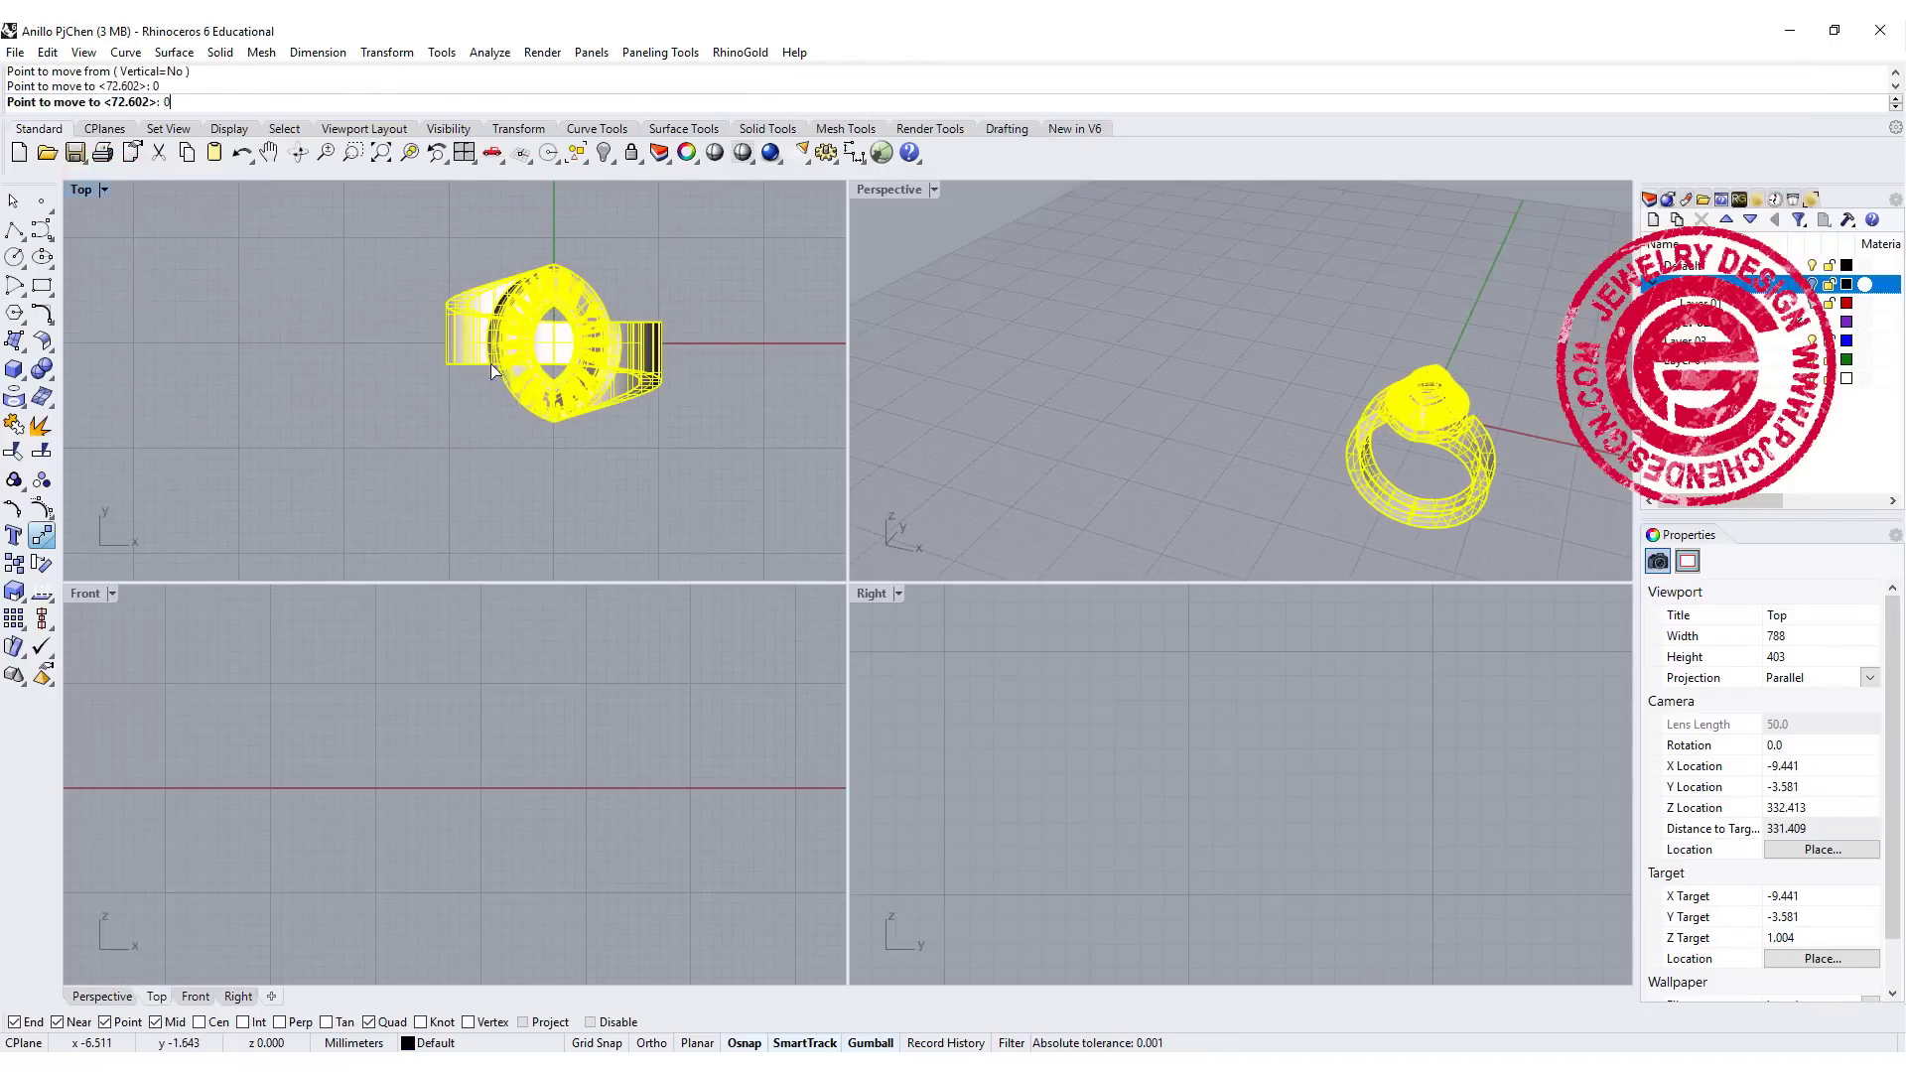
click(663, 464)
right_drag(663, 465, 601, 442)
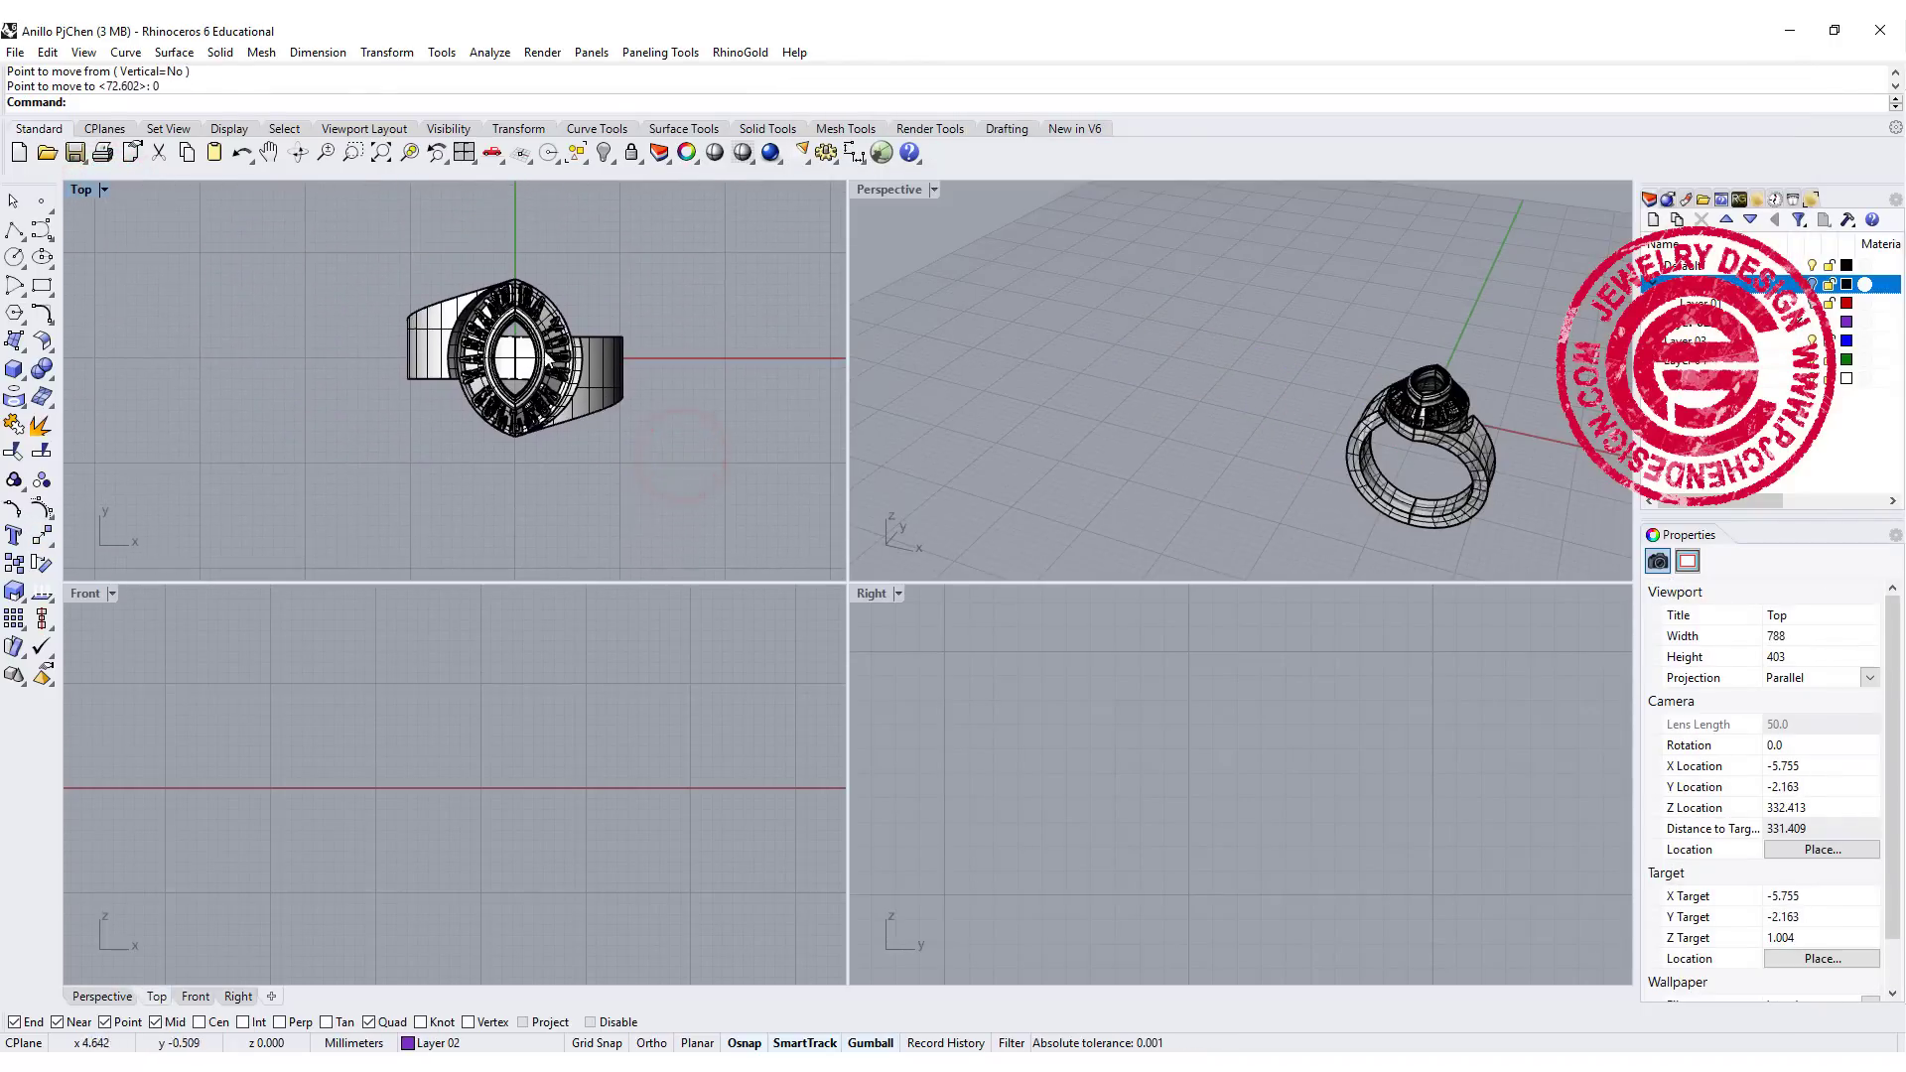
scroll(544, 356, up, 4)
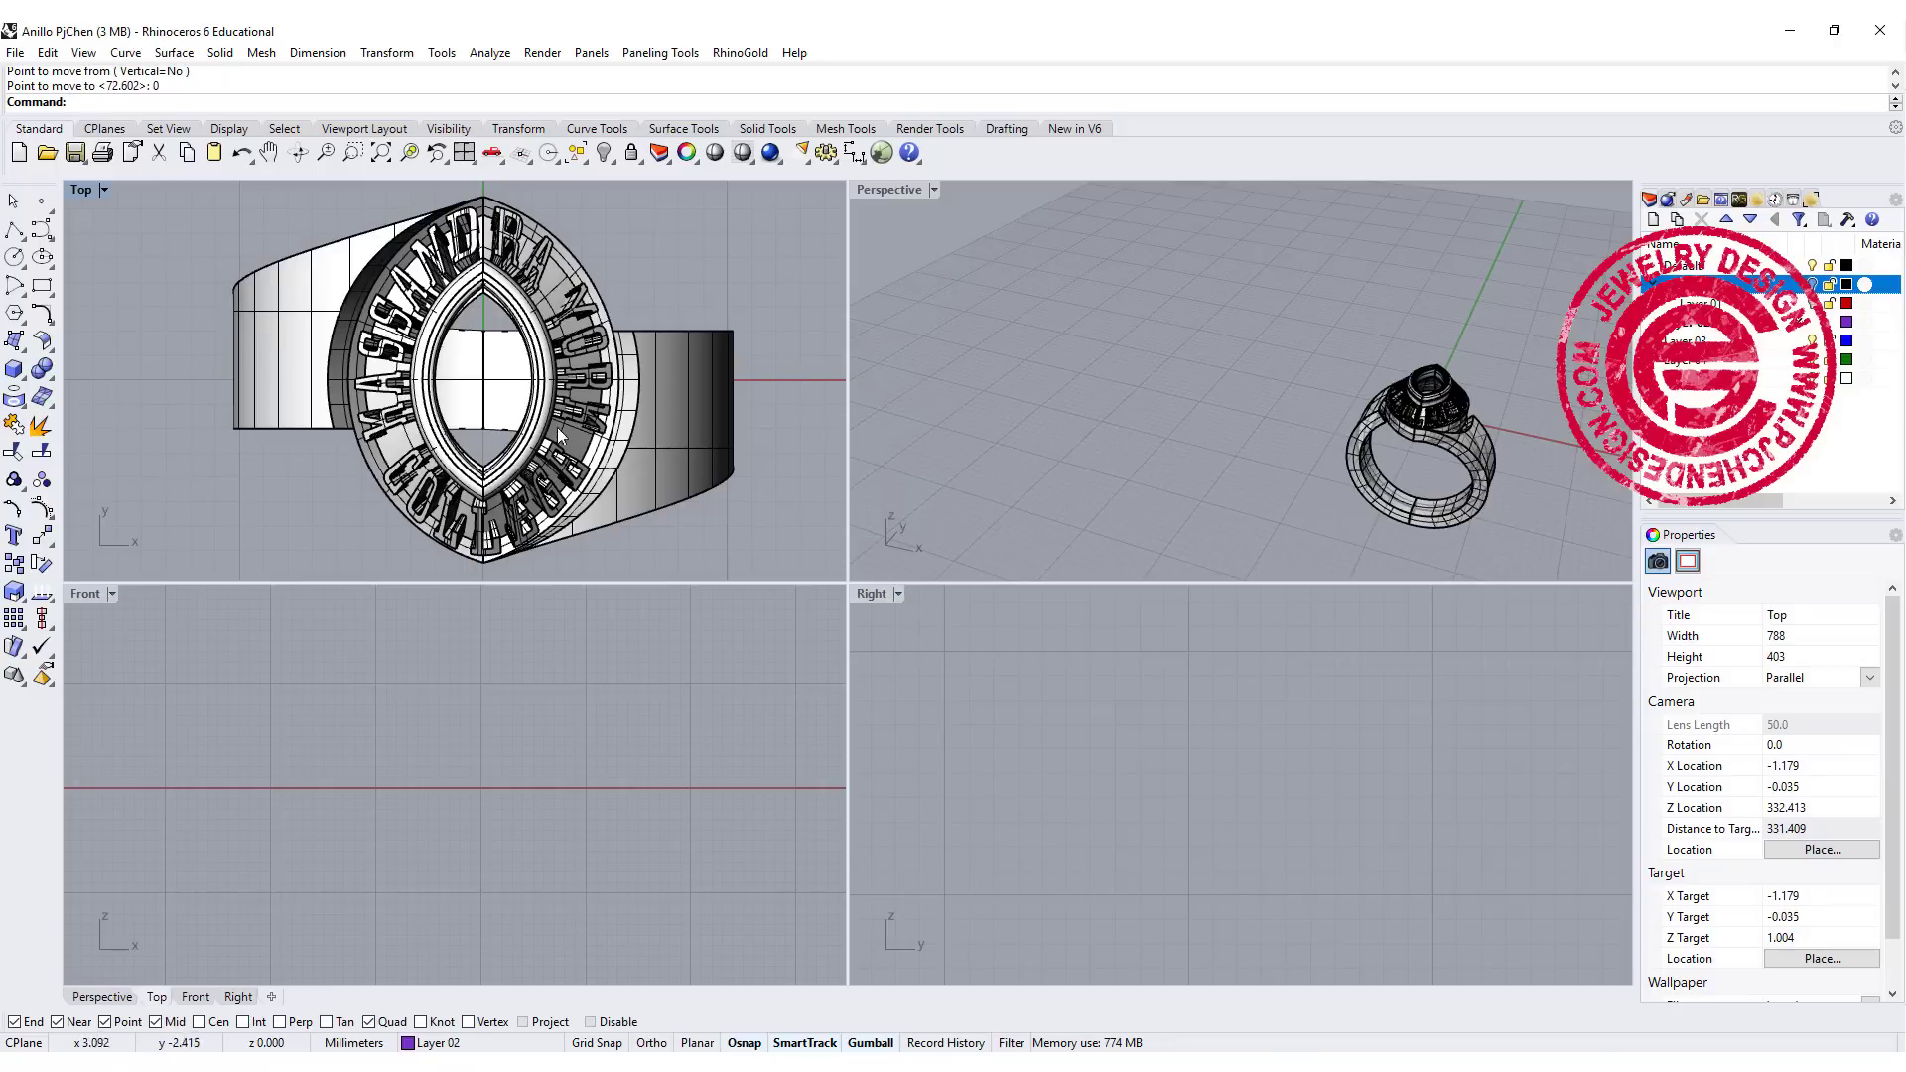
right_drag(559, 436, 543, 482)
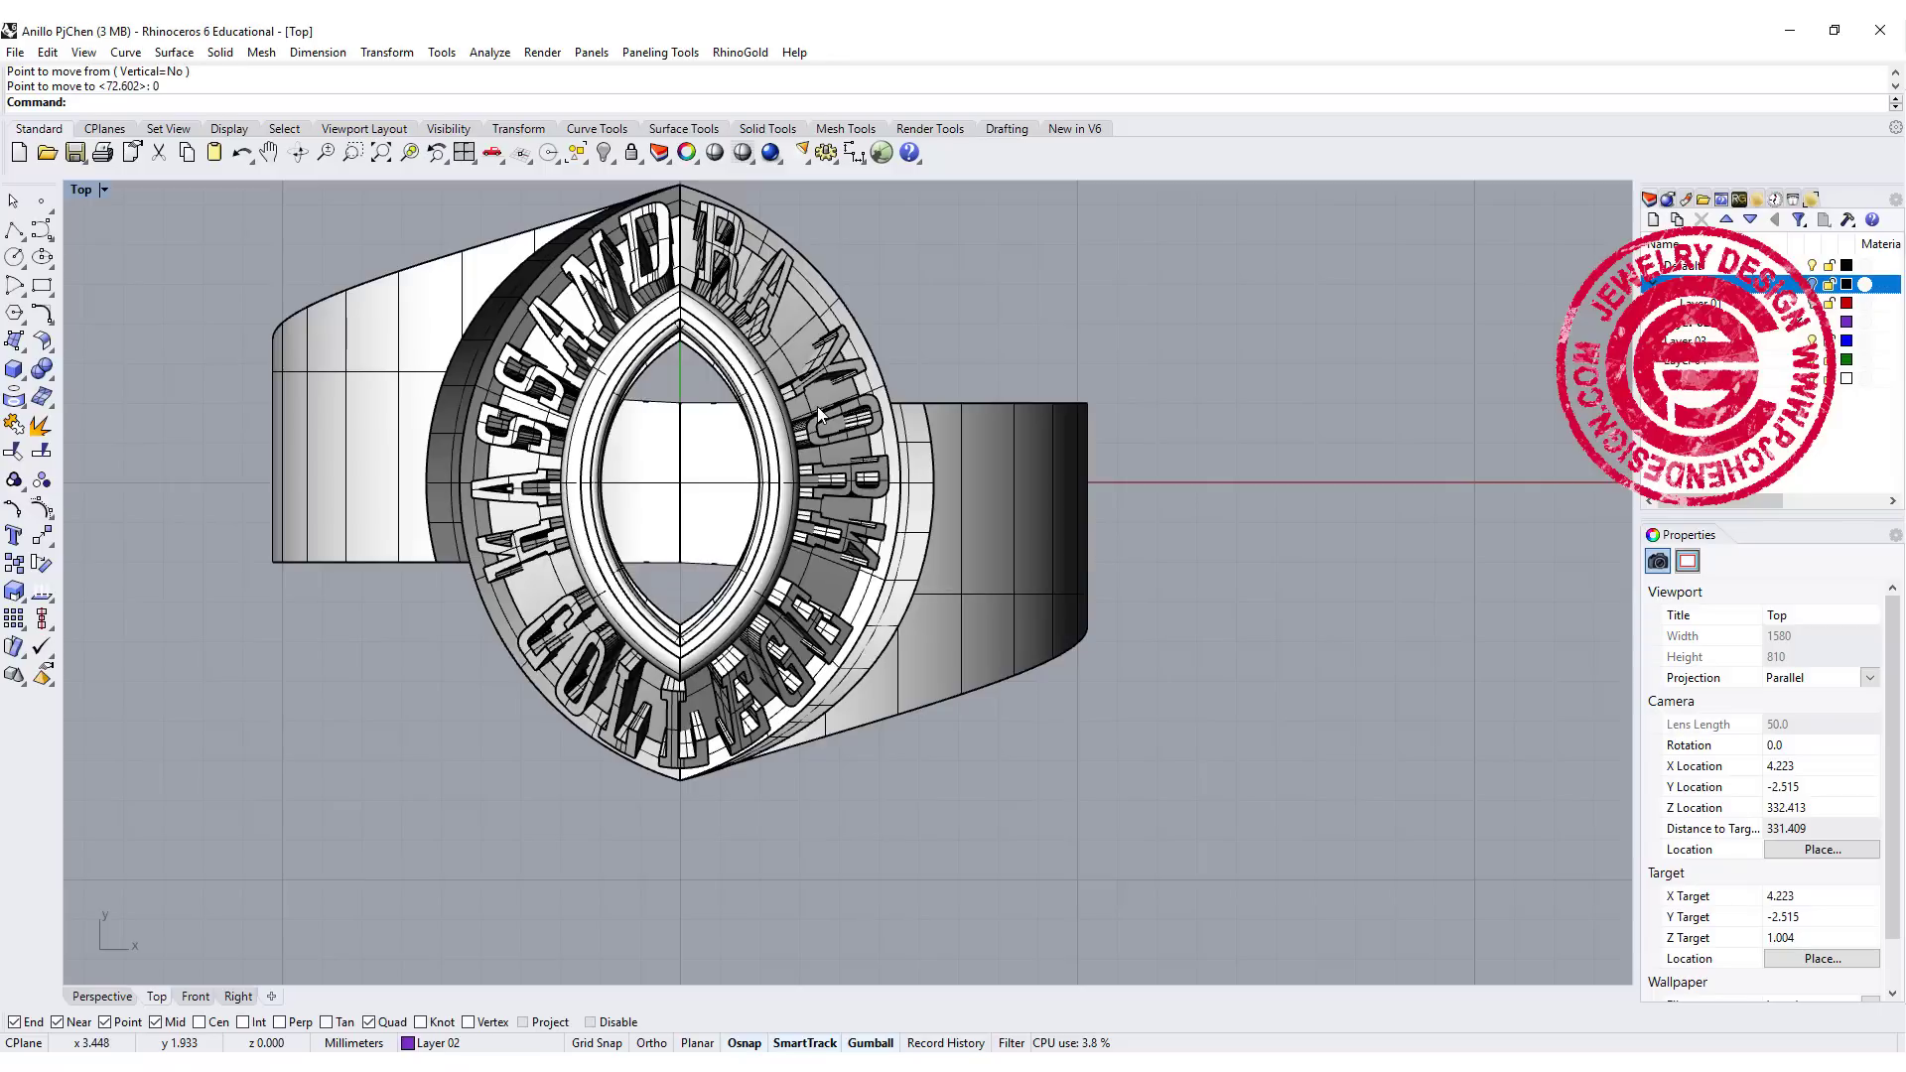
Step: Draw a control-point curve from the head's bottom tip to the right shank edge's midpoint
right_drag(902, 343, 819, 356)
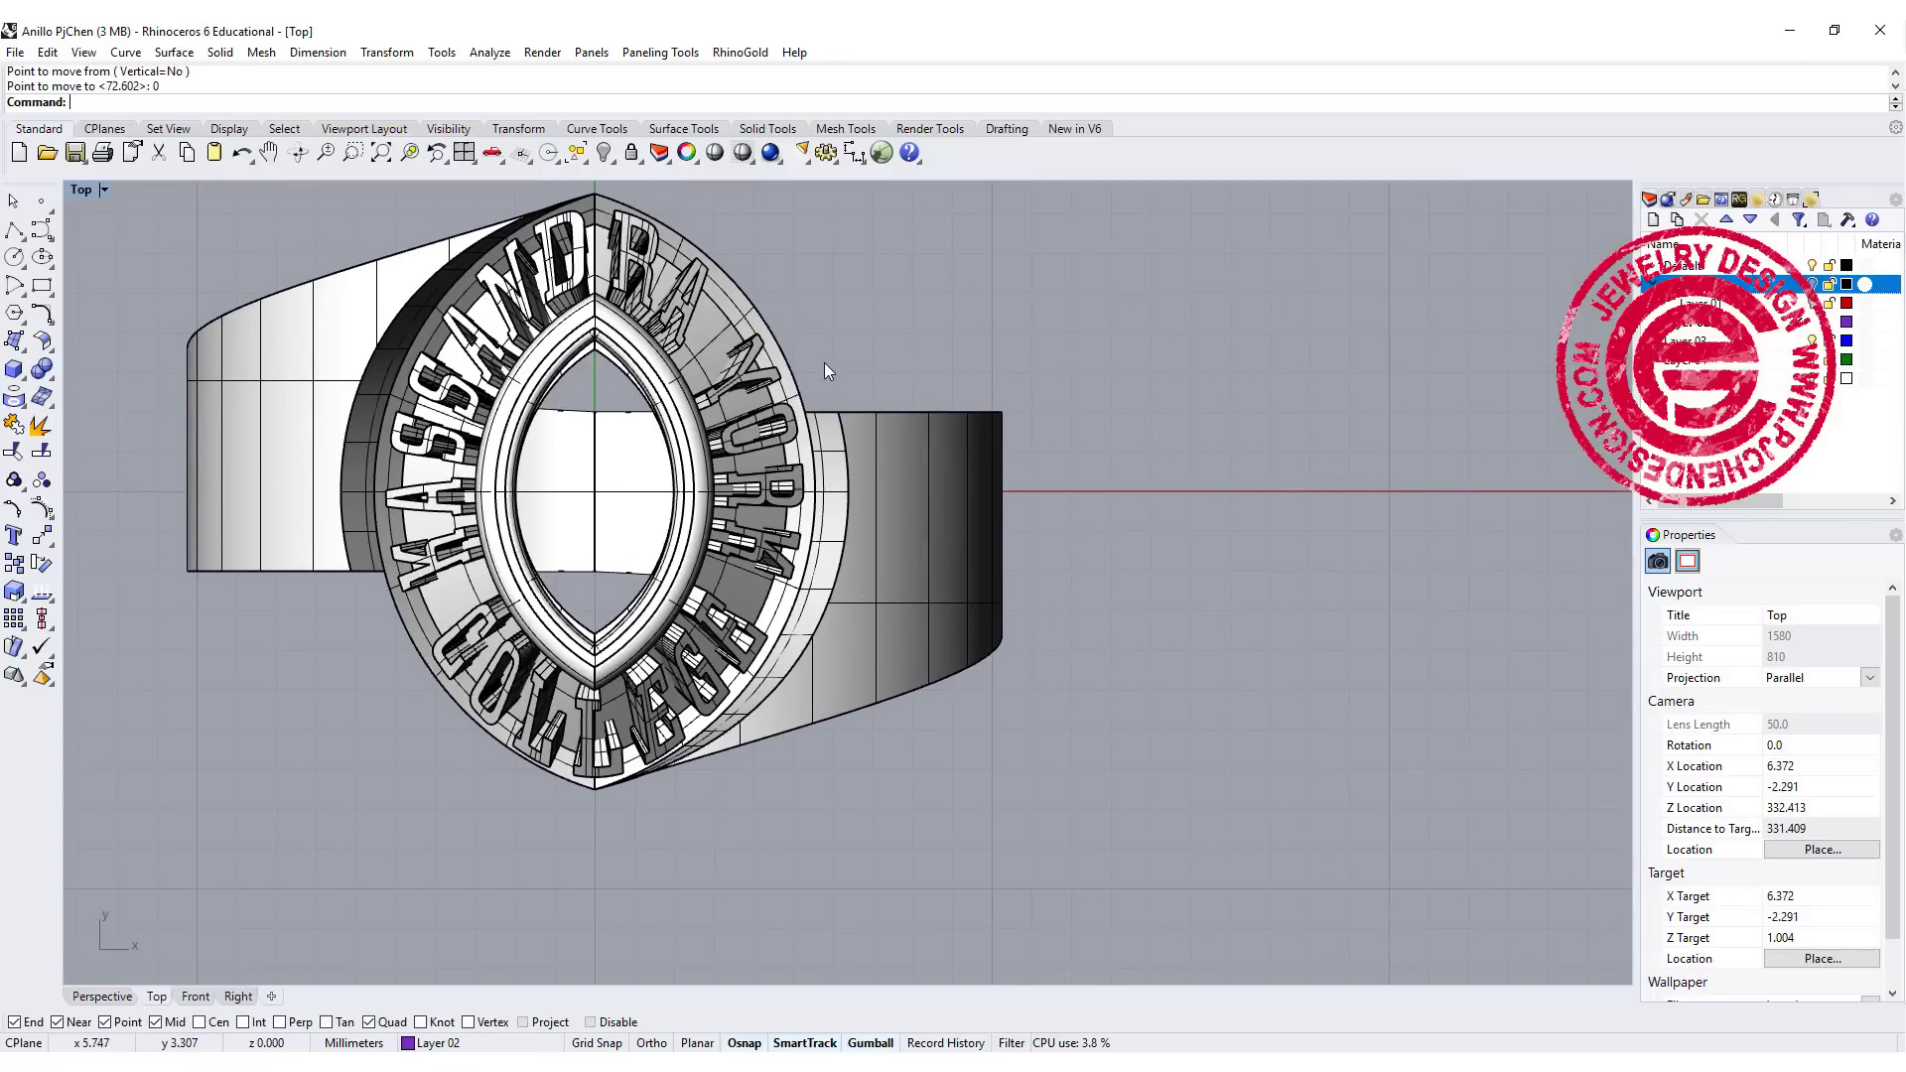
right_drag(888, 512, 805, 527)
click(890, 422)
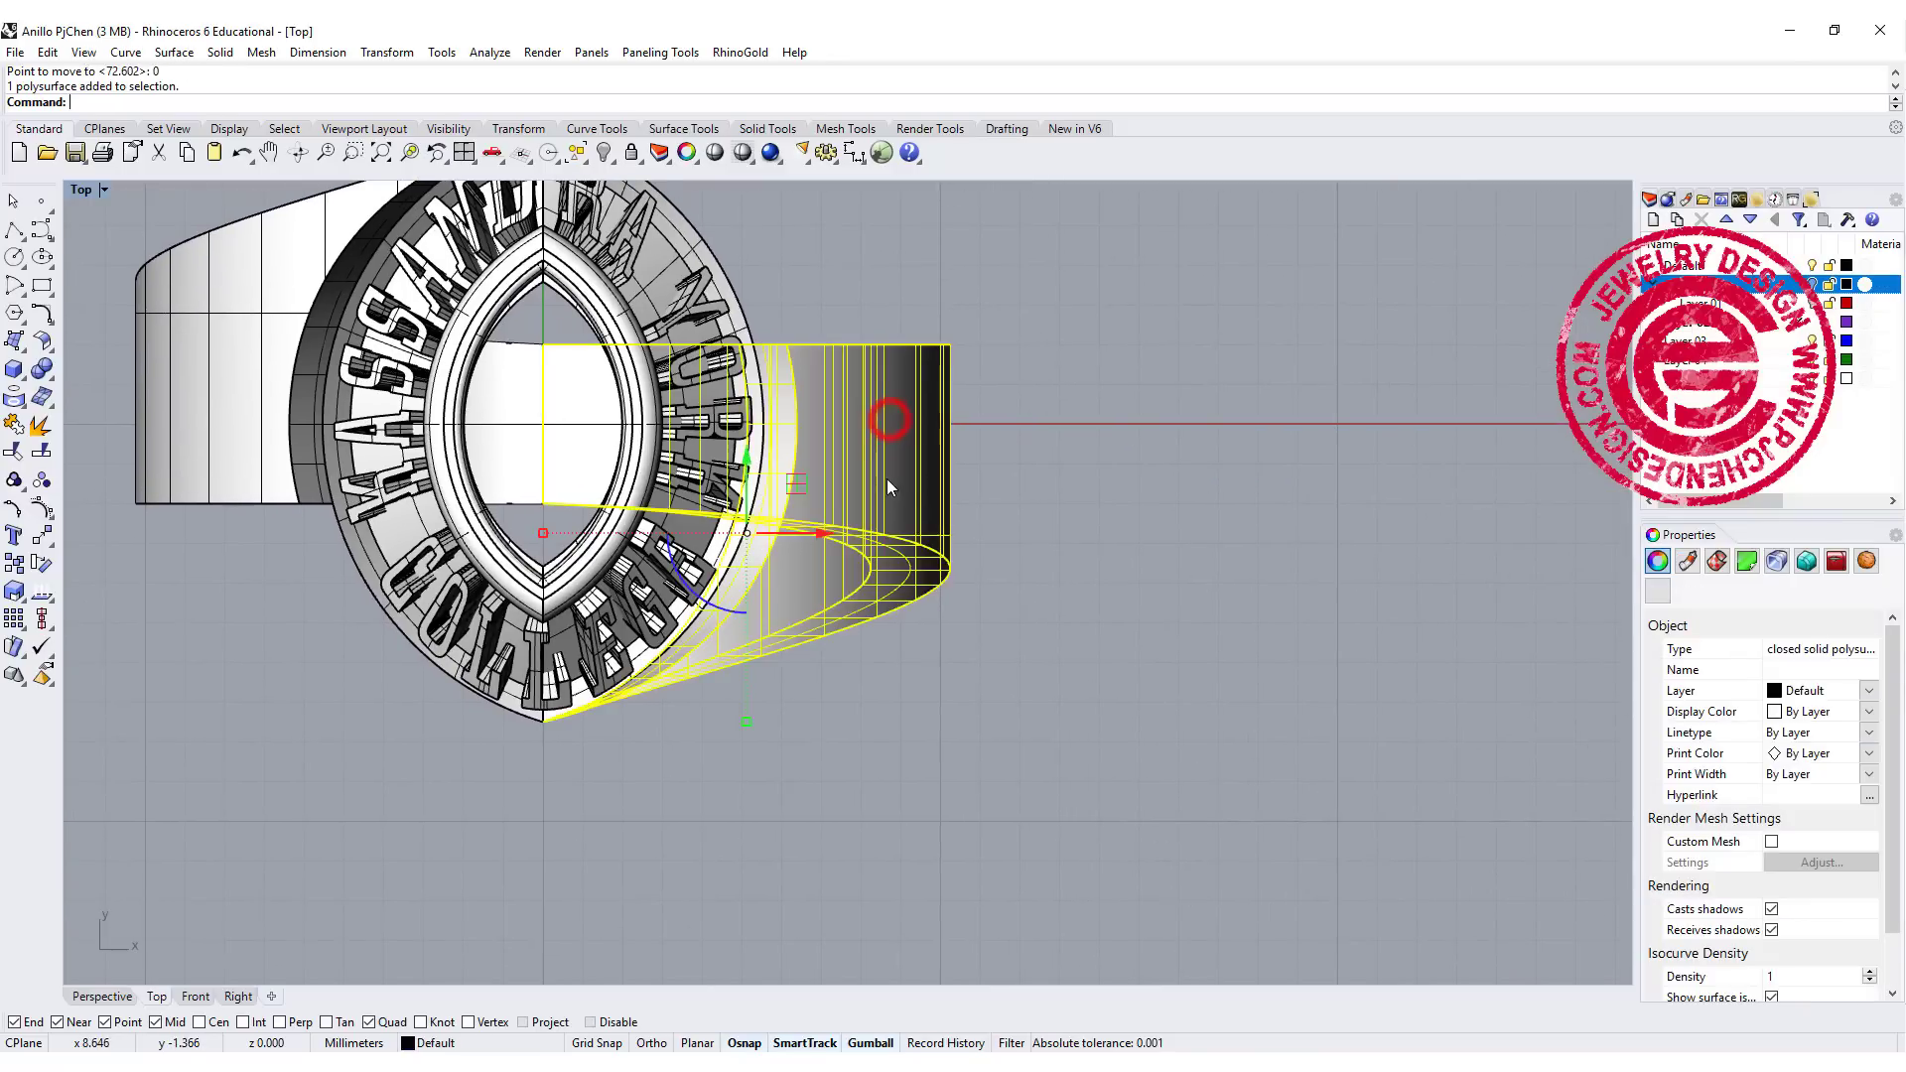
click(42, 231)
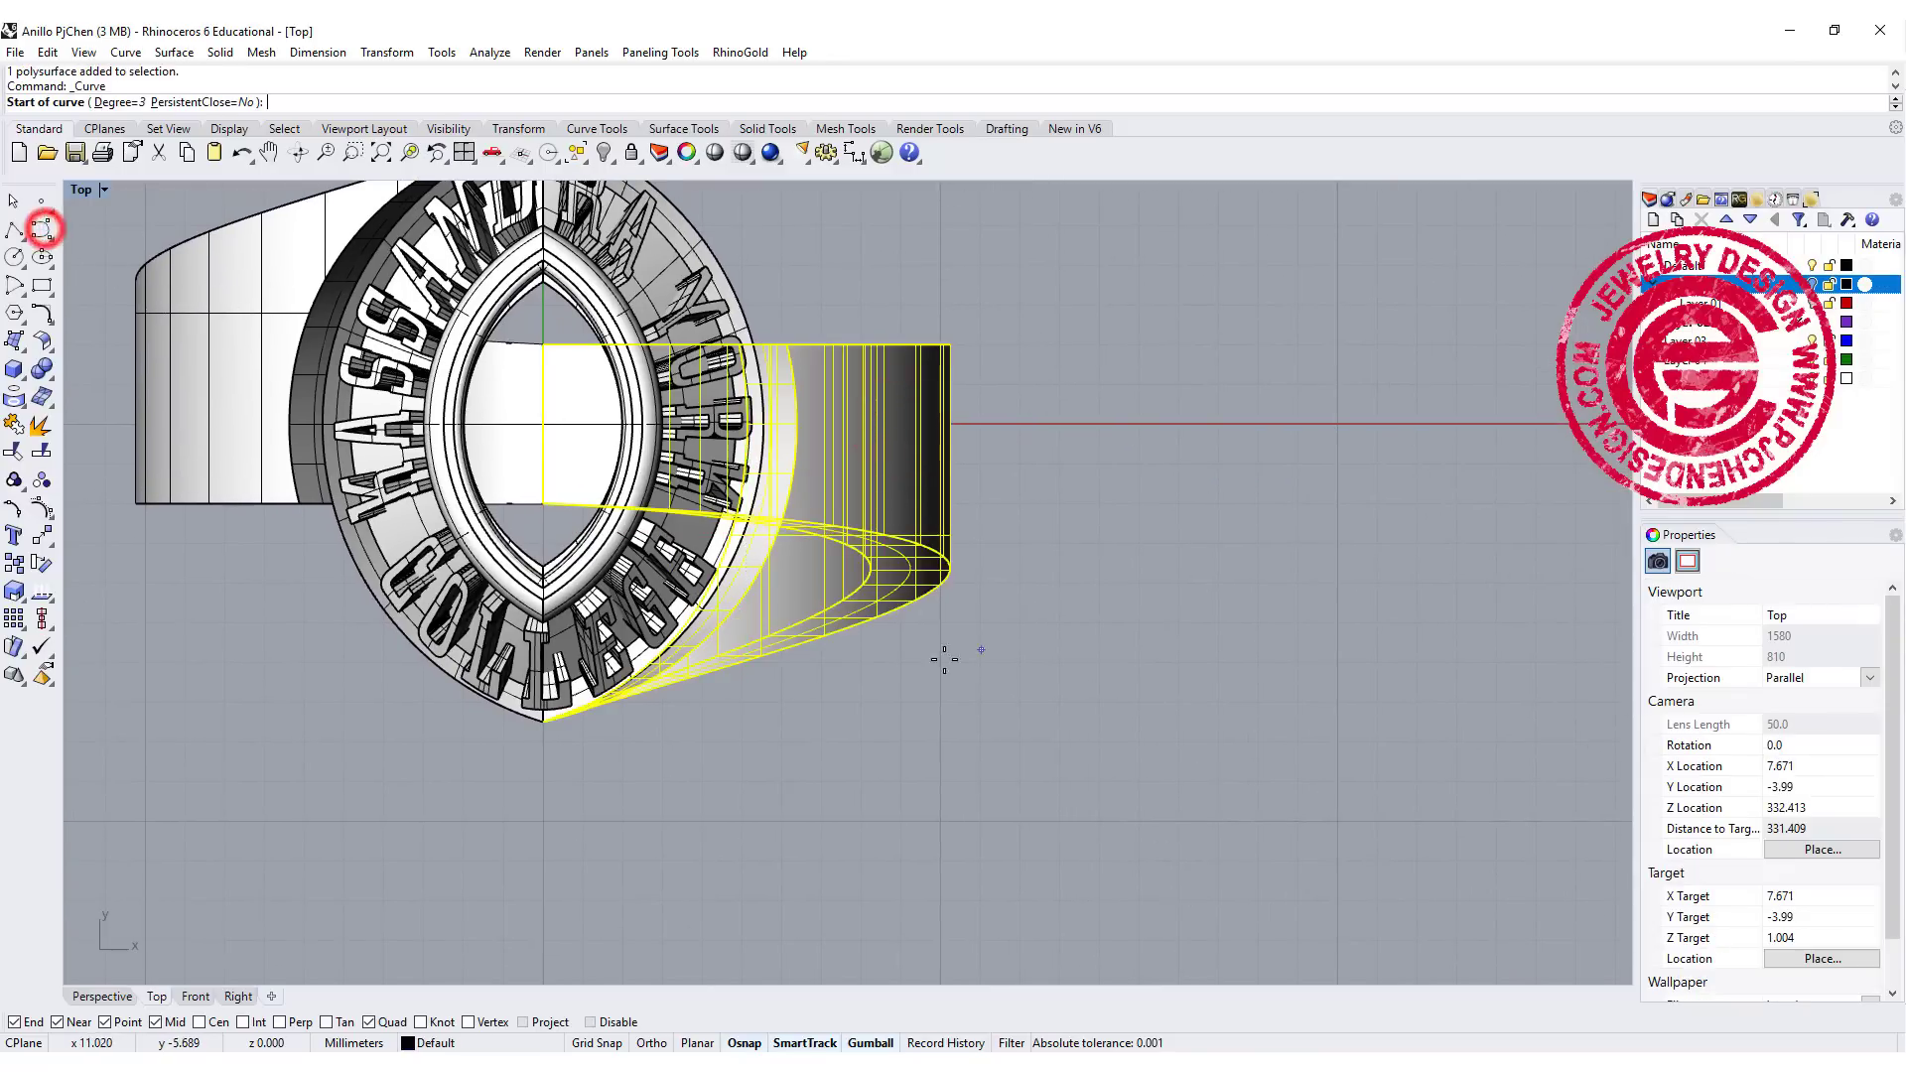
click(545, 722)
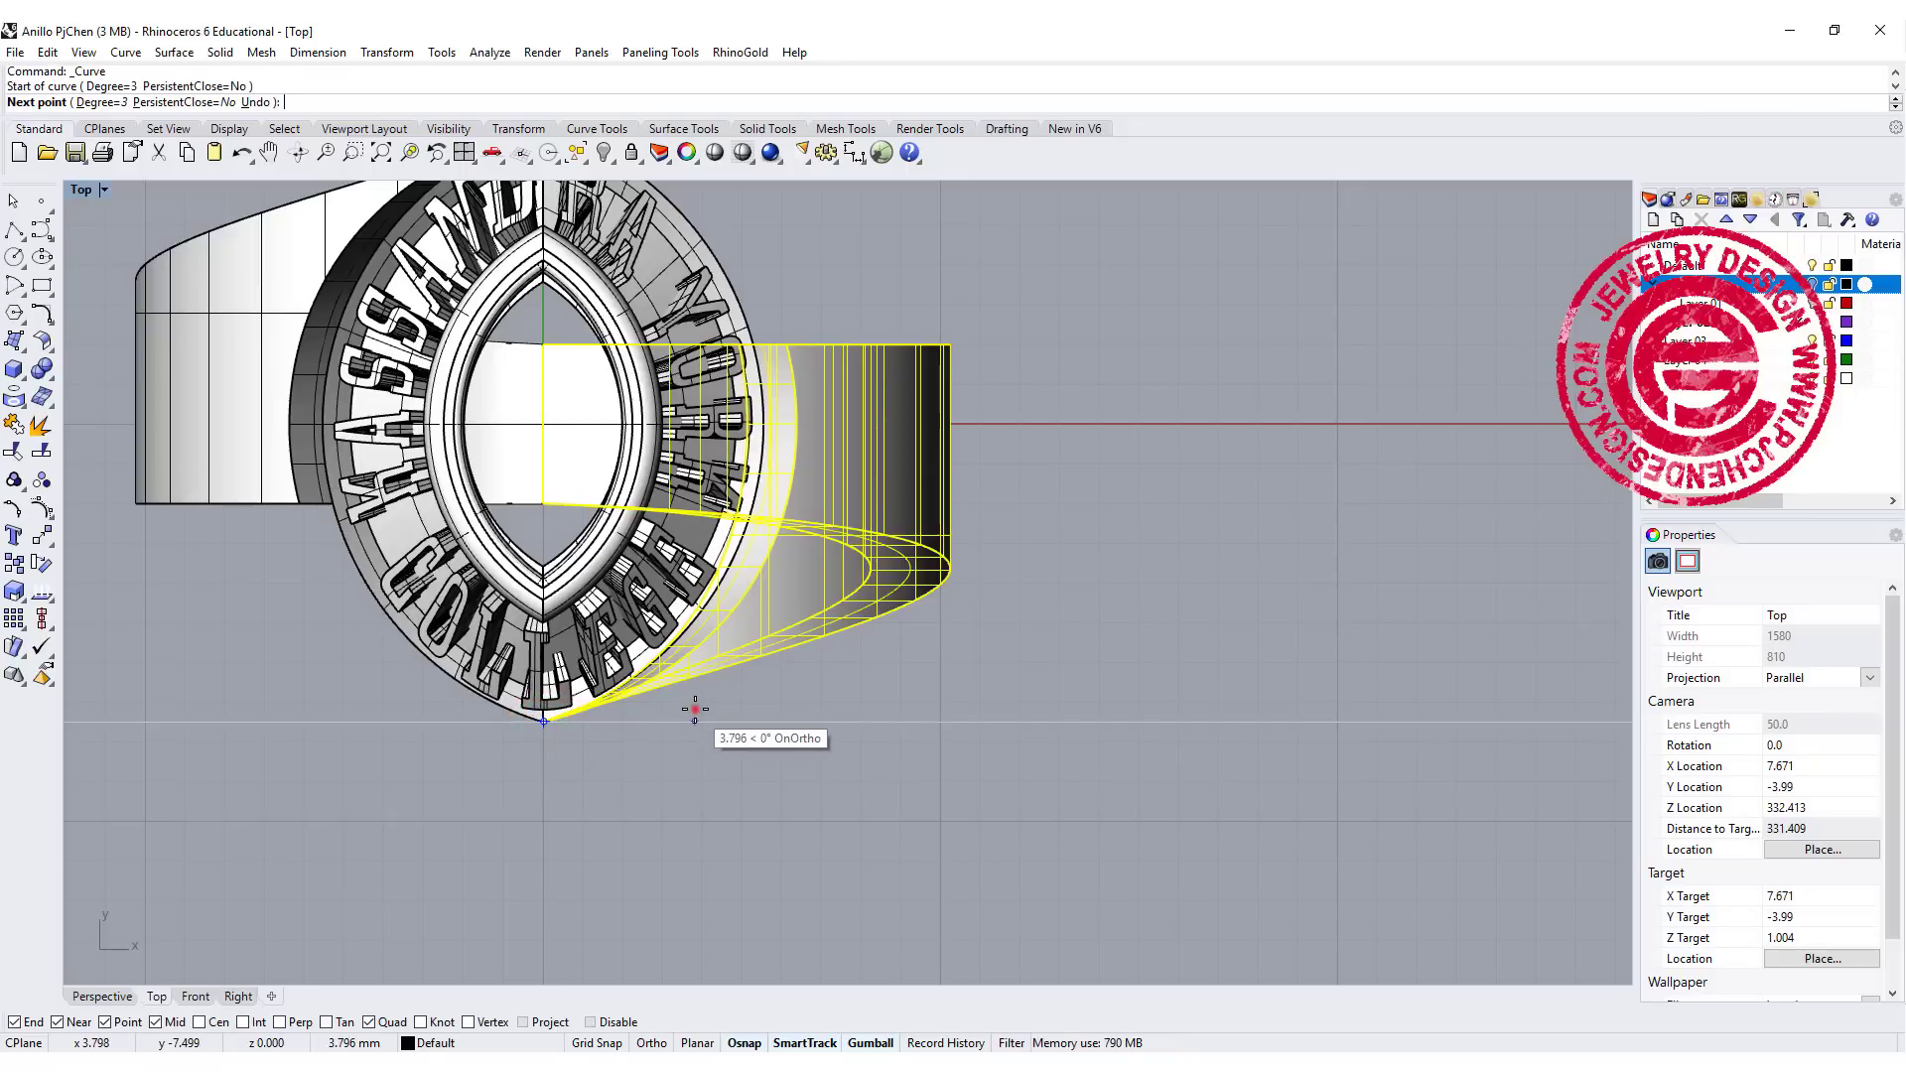
click(695, 709)
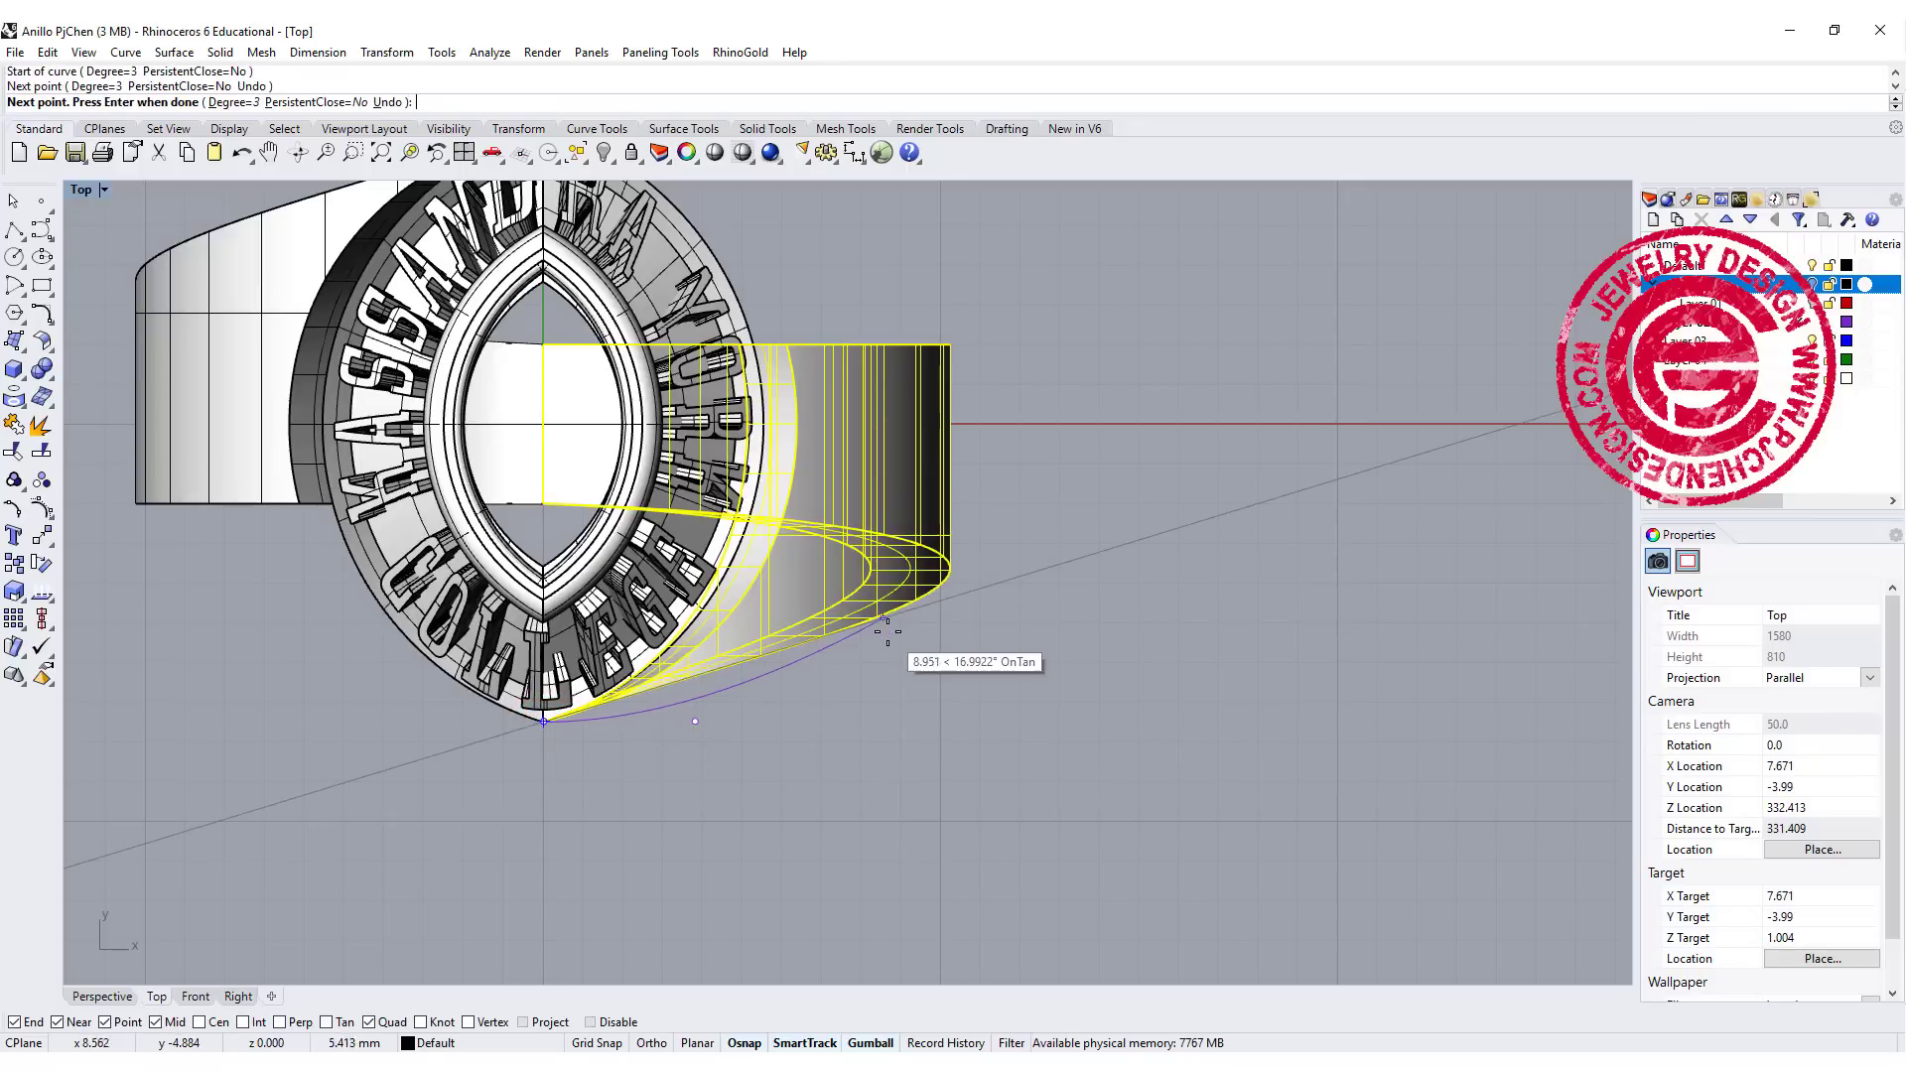
click(885, 618)
click(953, 573)
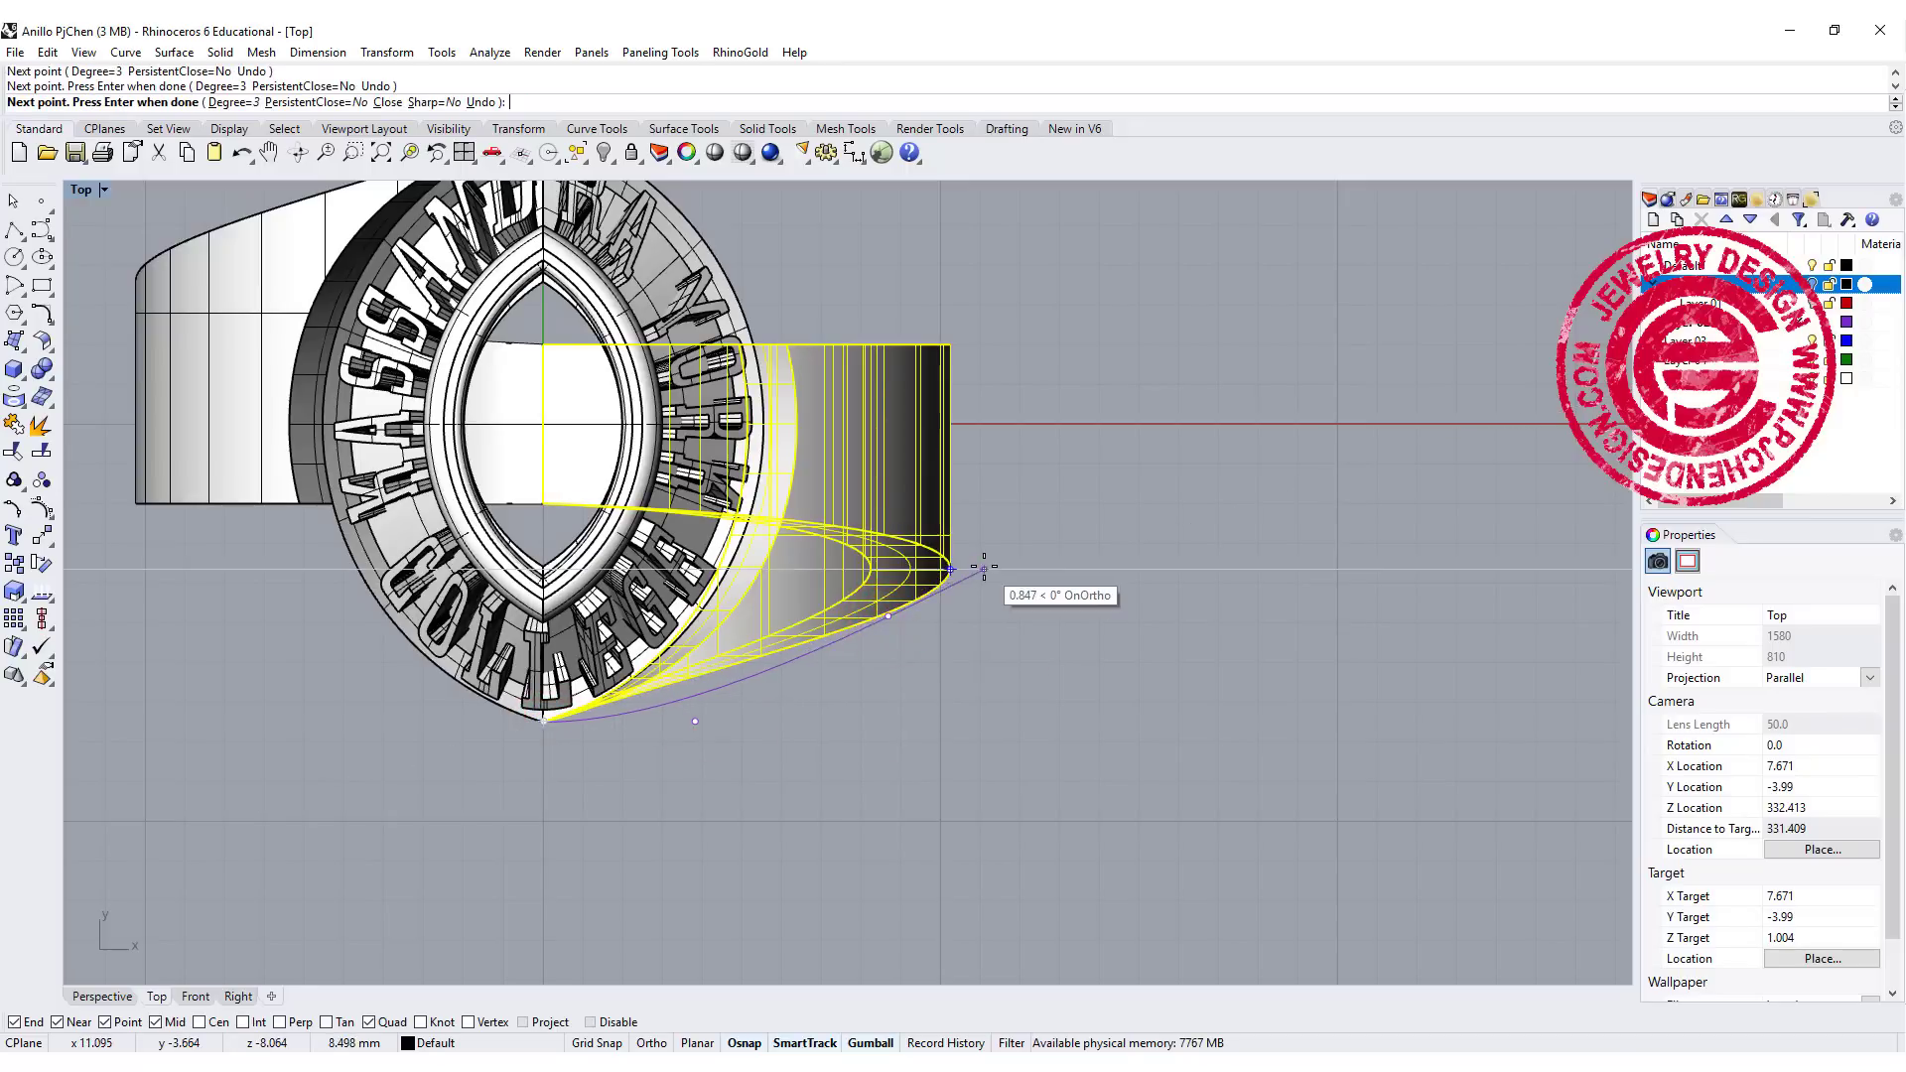
key(Return)
Step: Drag one of the curve's control points left to reshape it
scroll(681, 597, up, 5)
click(685, 647)
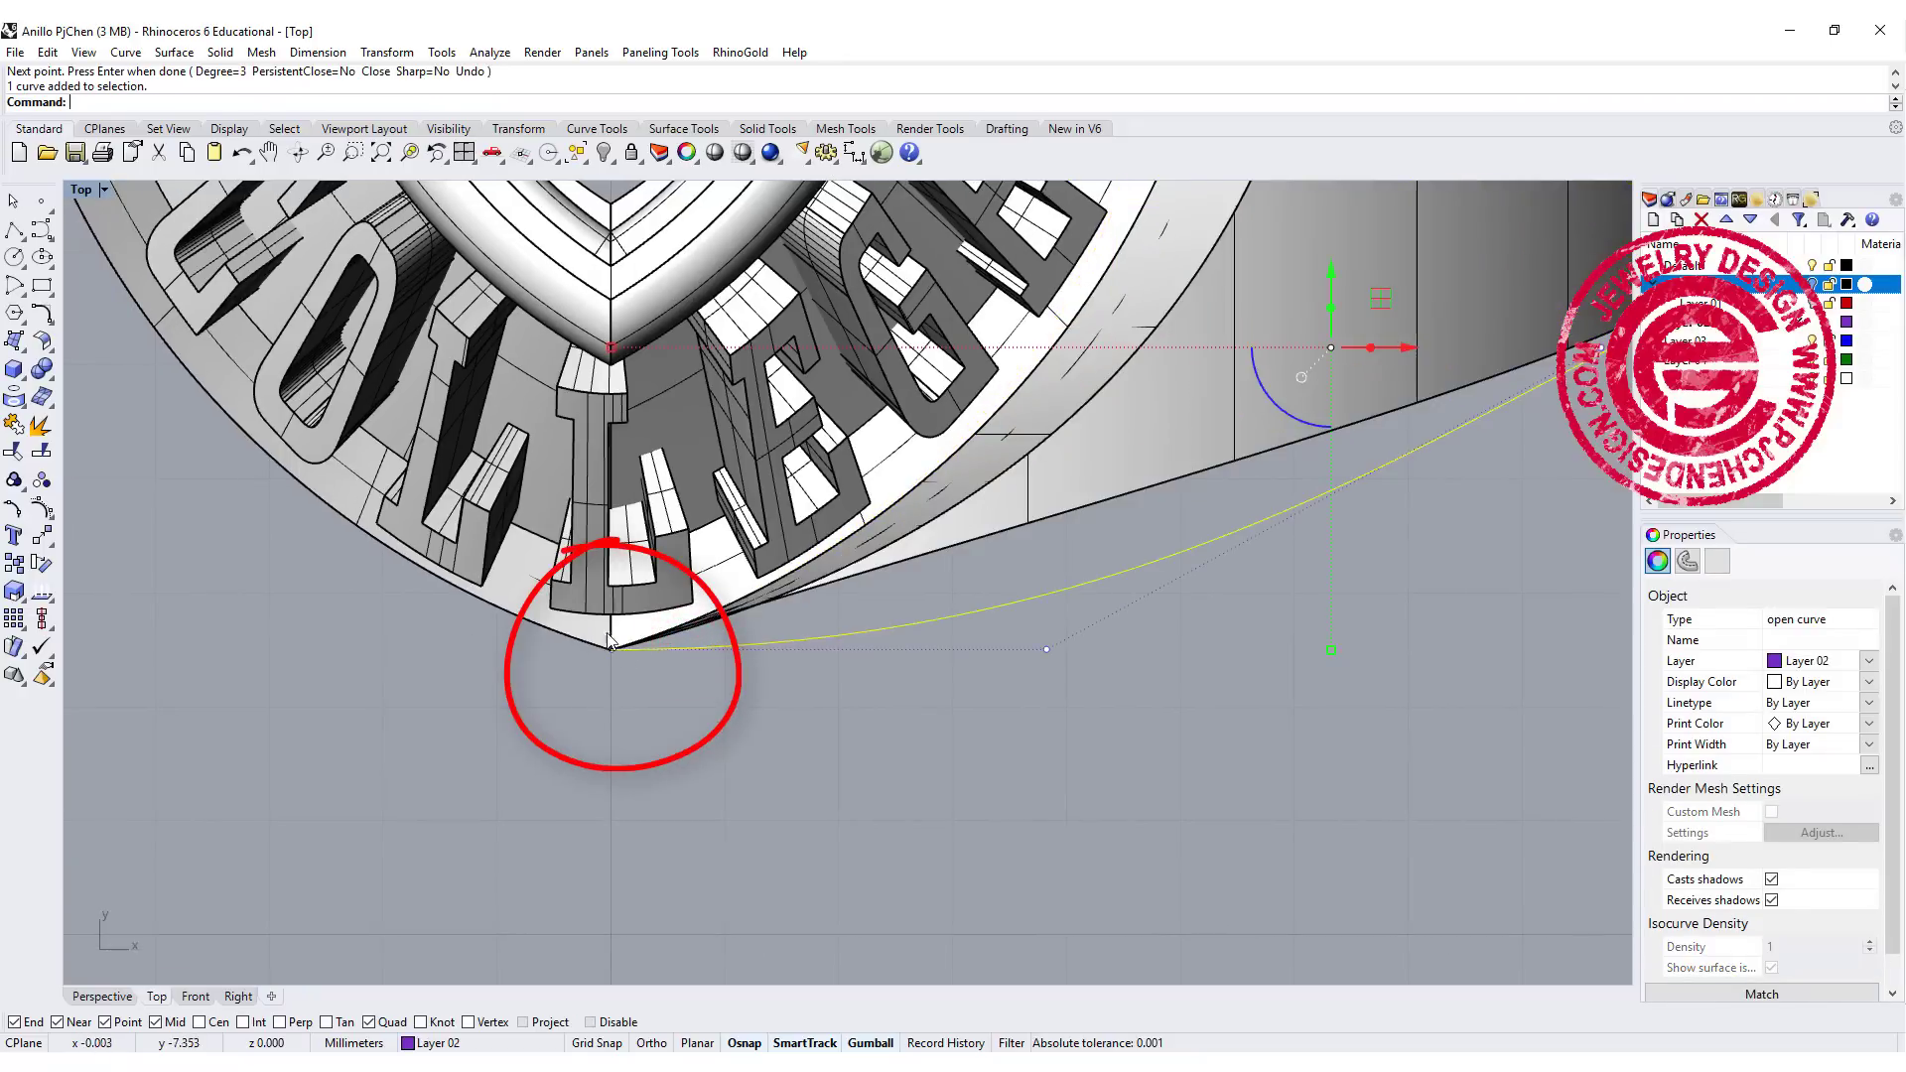
scroll(609, 624, down, 3)
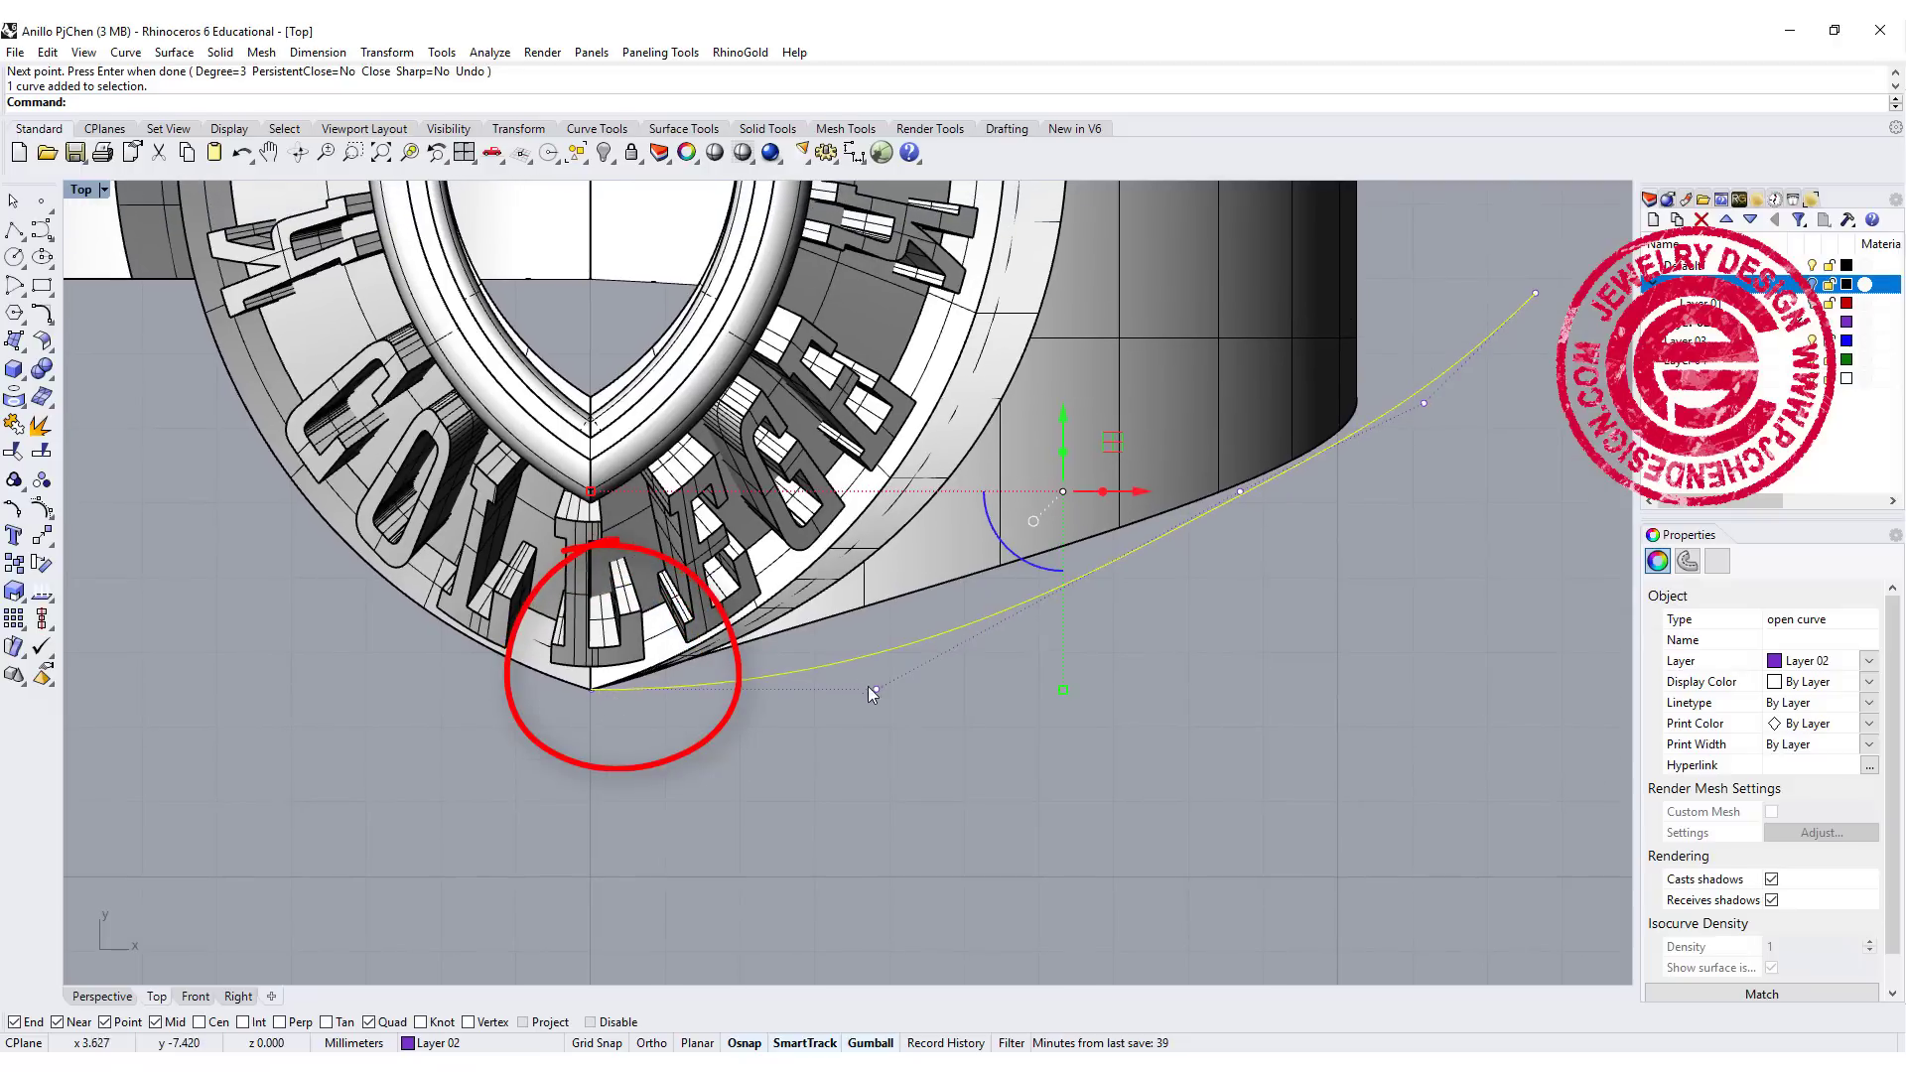
click(875, 688)
drag(930, 636, 834, 639)
scroll(683, 697, up, 2)
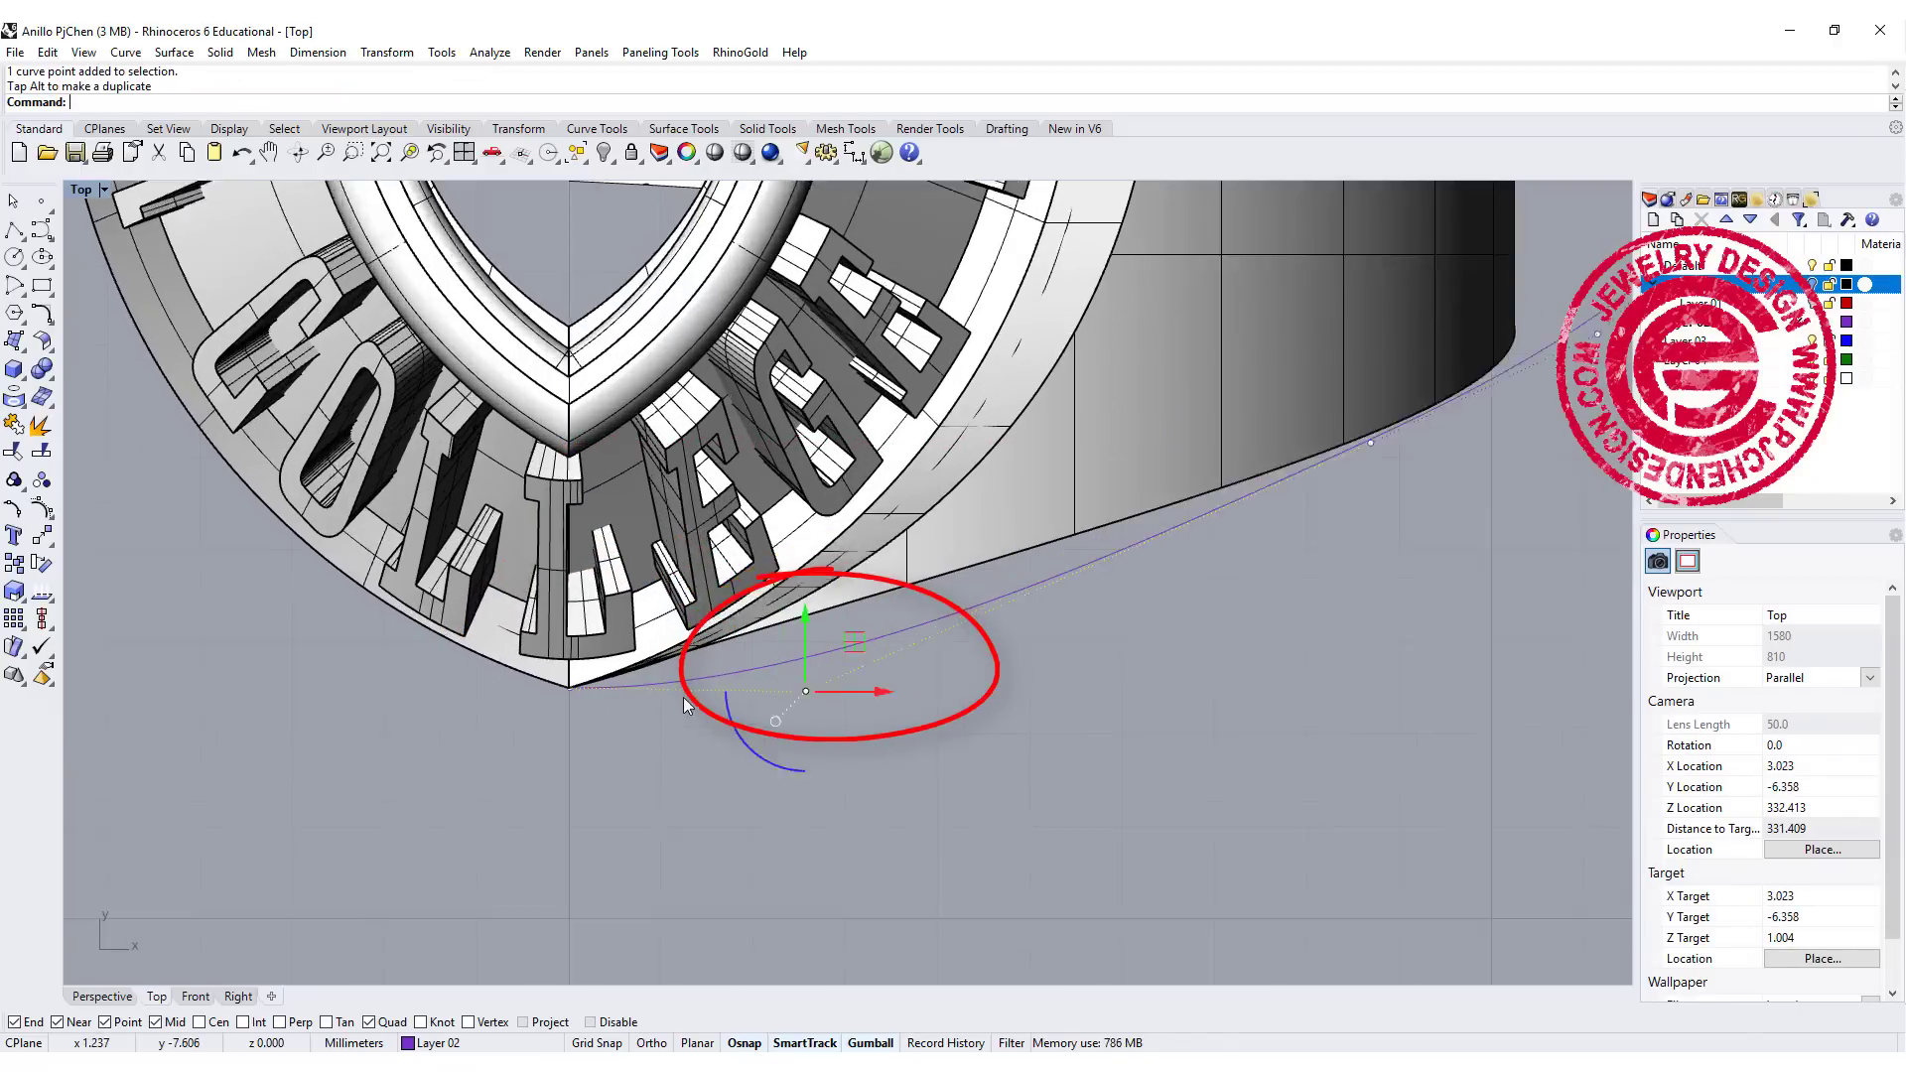
scroll(683, 697, up, 1)
click(623, 729)
Step: Move the control point near the shank so the curve hugs the shank edge
scroll(538, 687, up, 2)
click(537, 687)
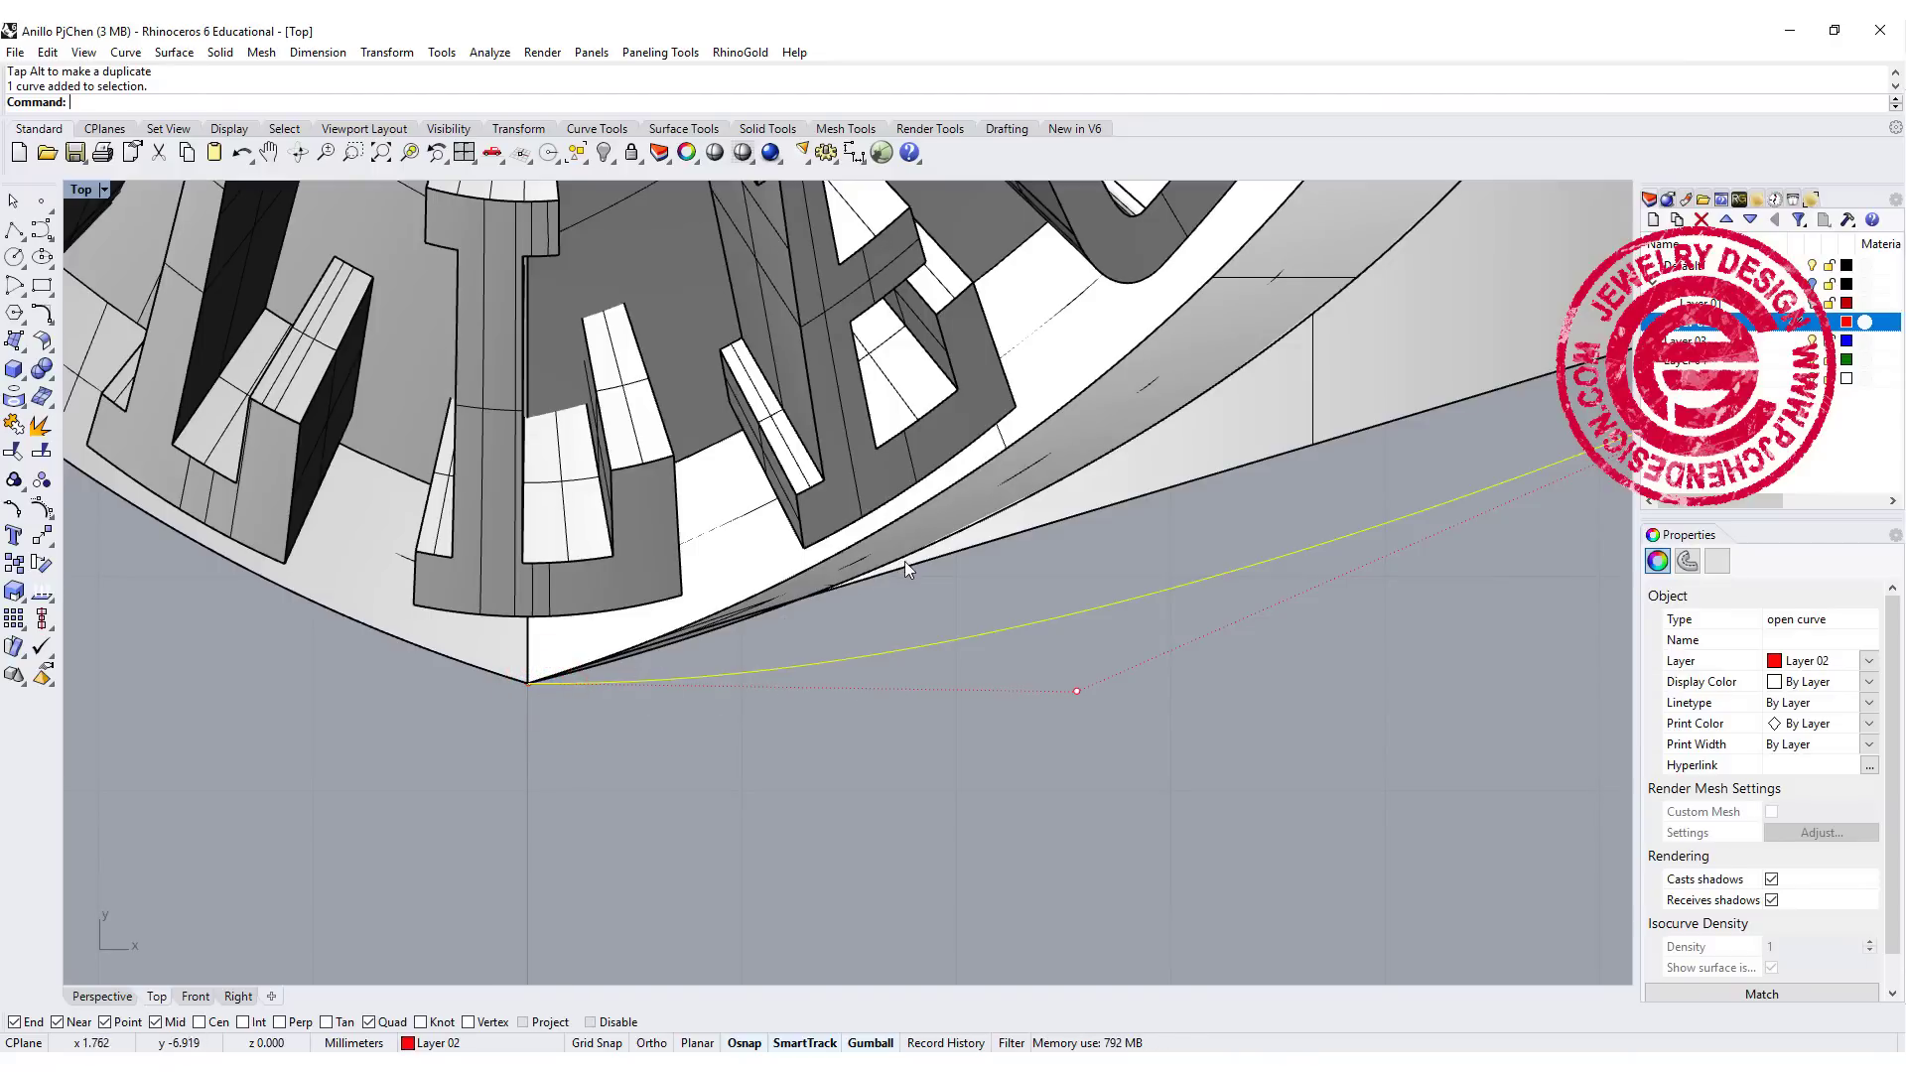
scroll(1170, 552, down, 6)
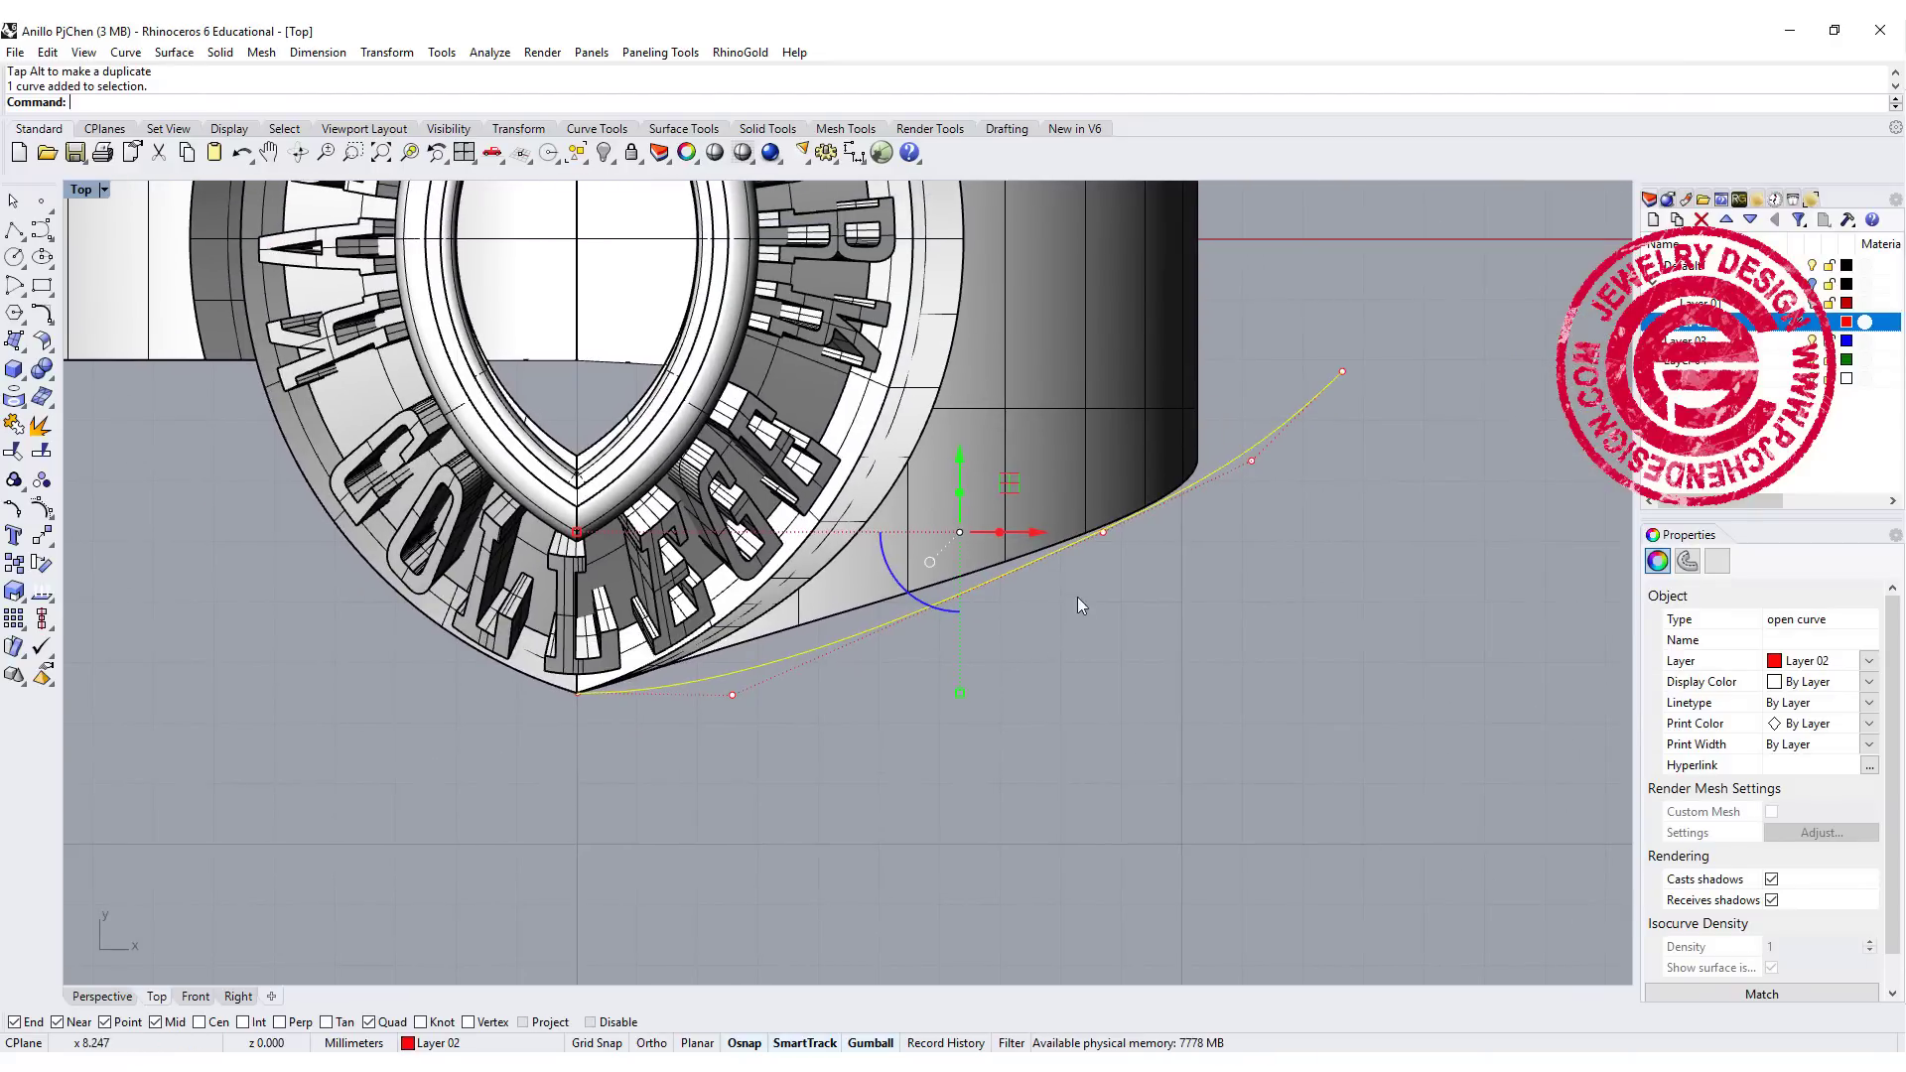
scroll(953, 625, up, 2)
click(1180, 486)
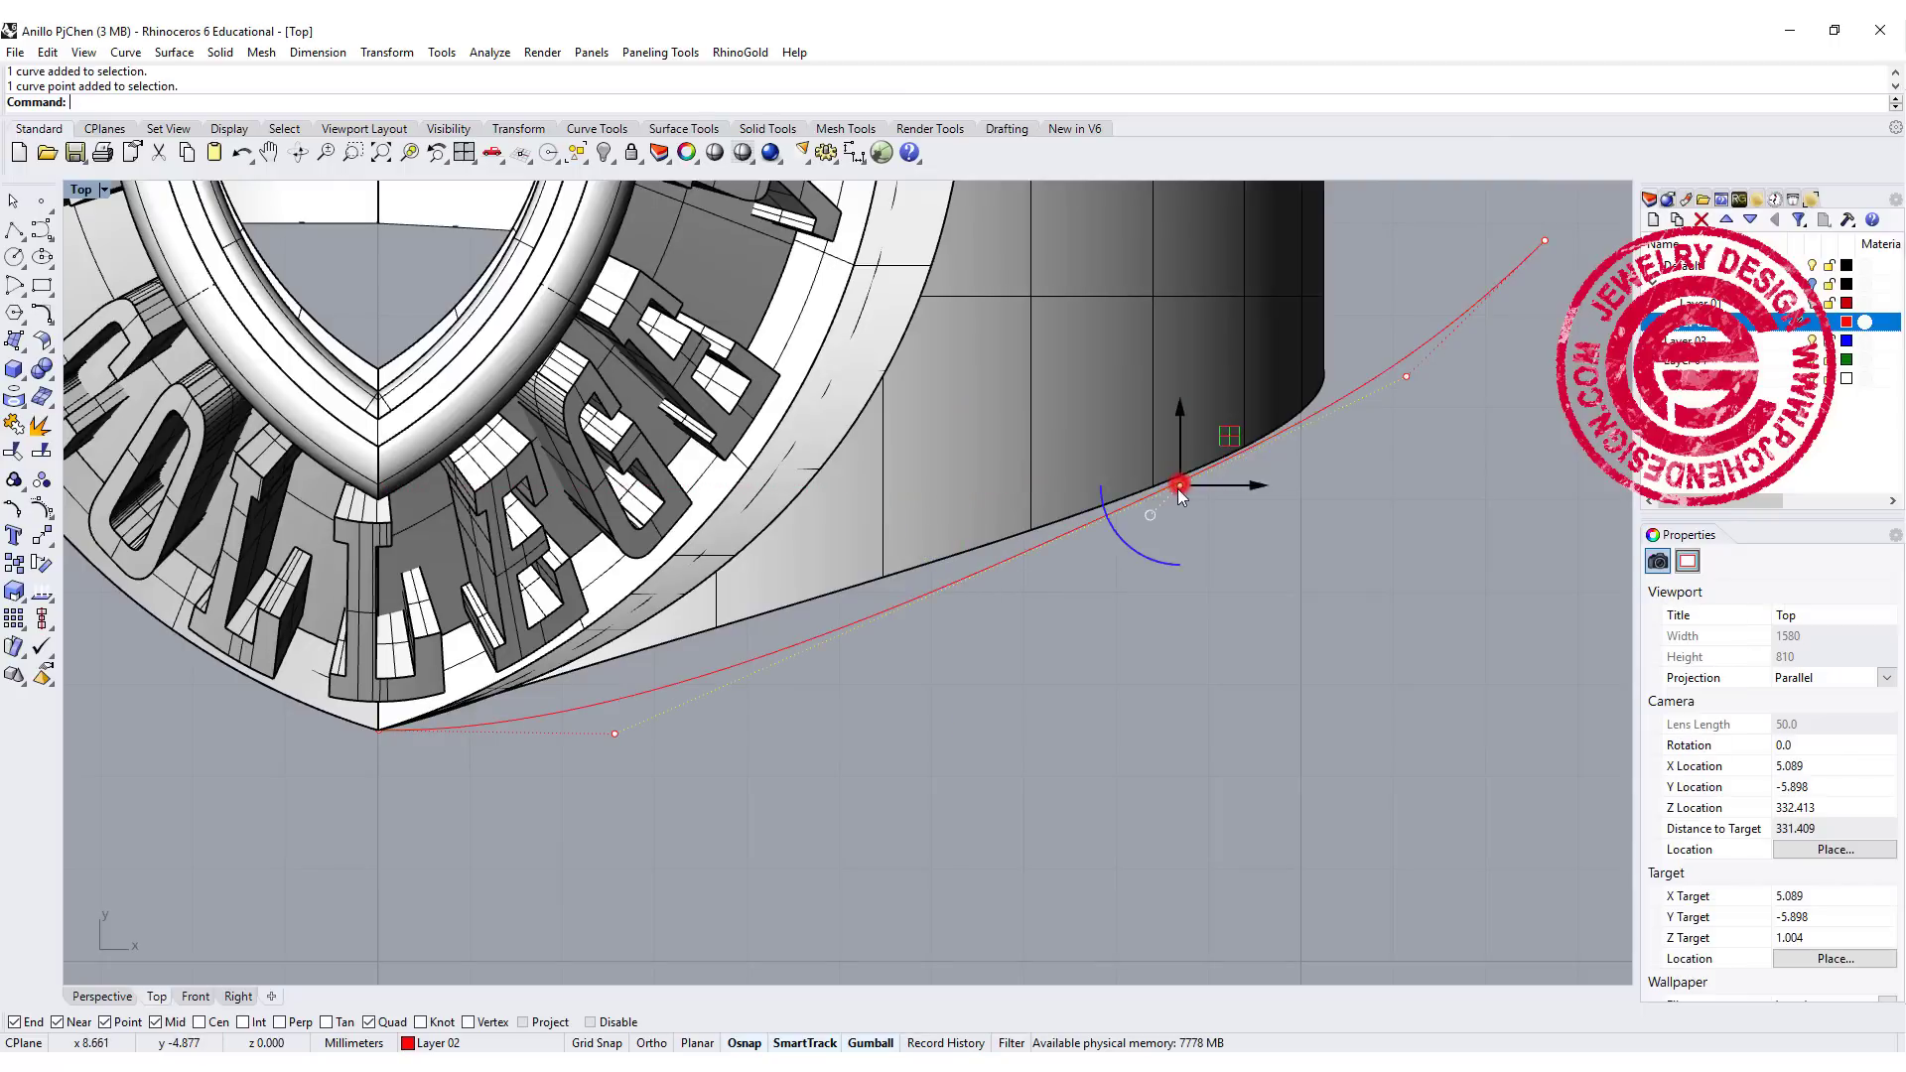
drag(1228, 429, 977, 499)
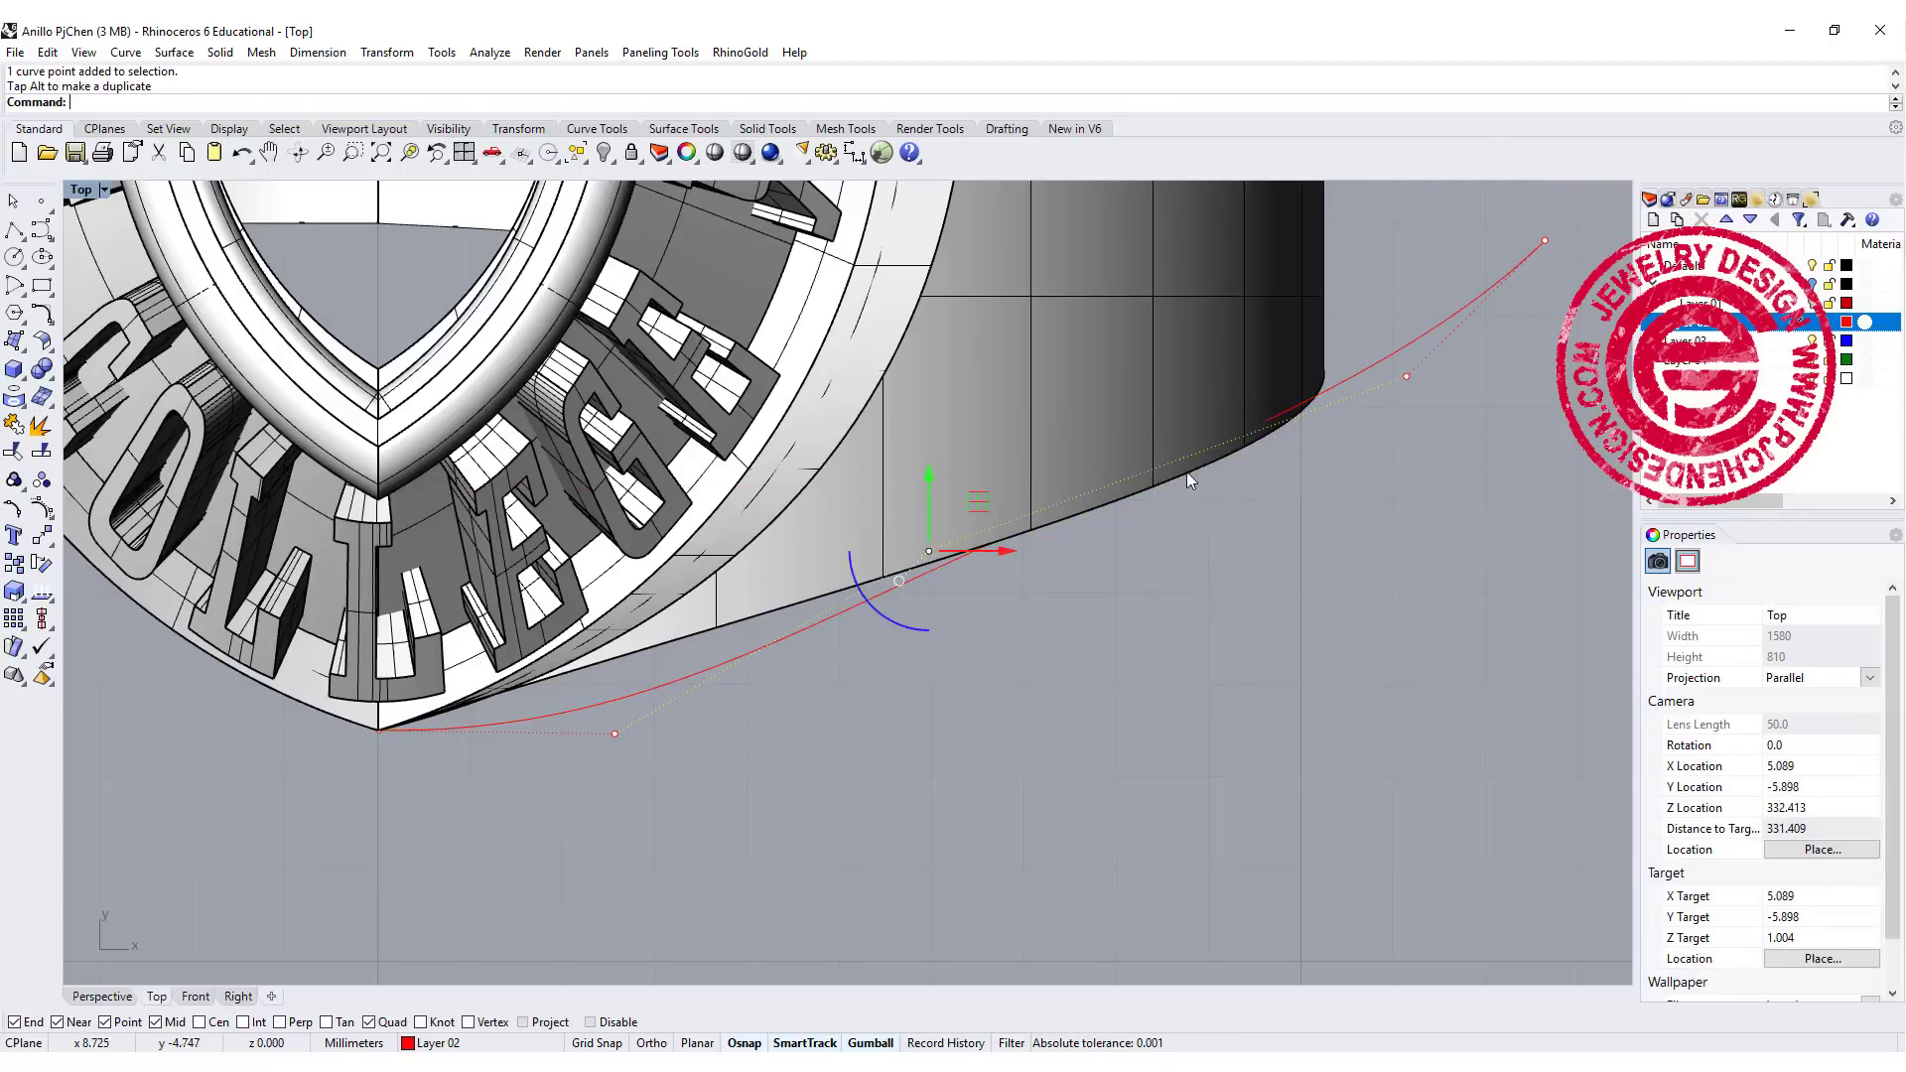
scroll(1086, 441, down, 3)
scroll(951, 453, up, 2)
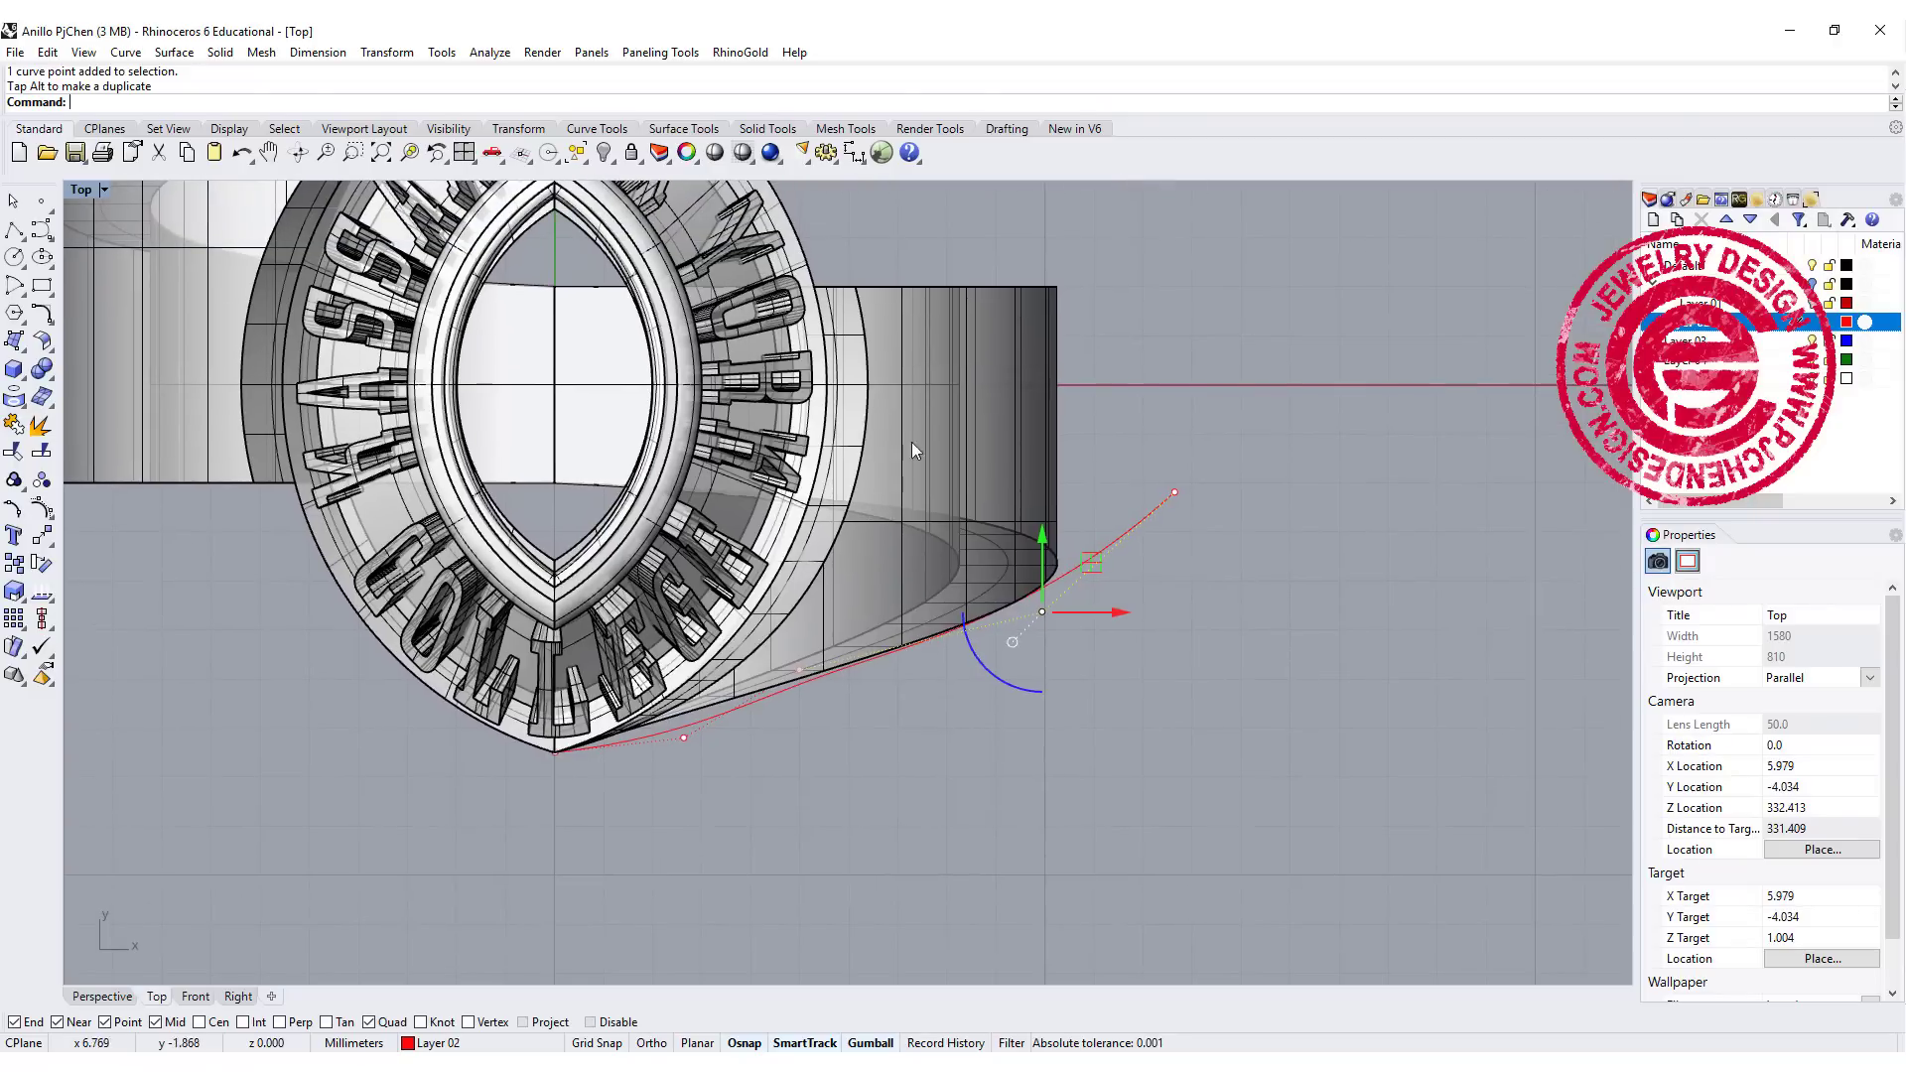
Step: Draw a horizontal Ortho polyline from the lens opening's top out past the shank
click(14, 285)
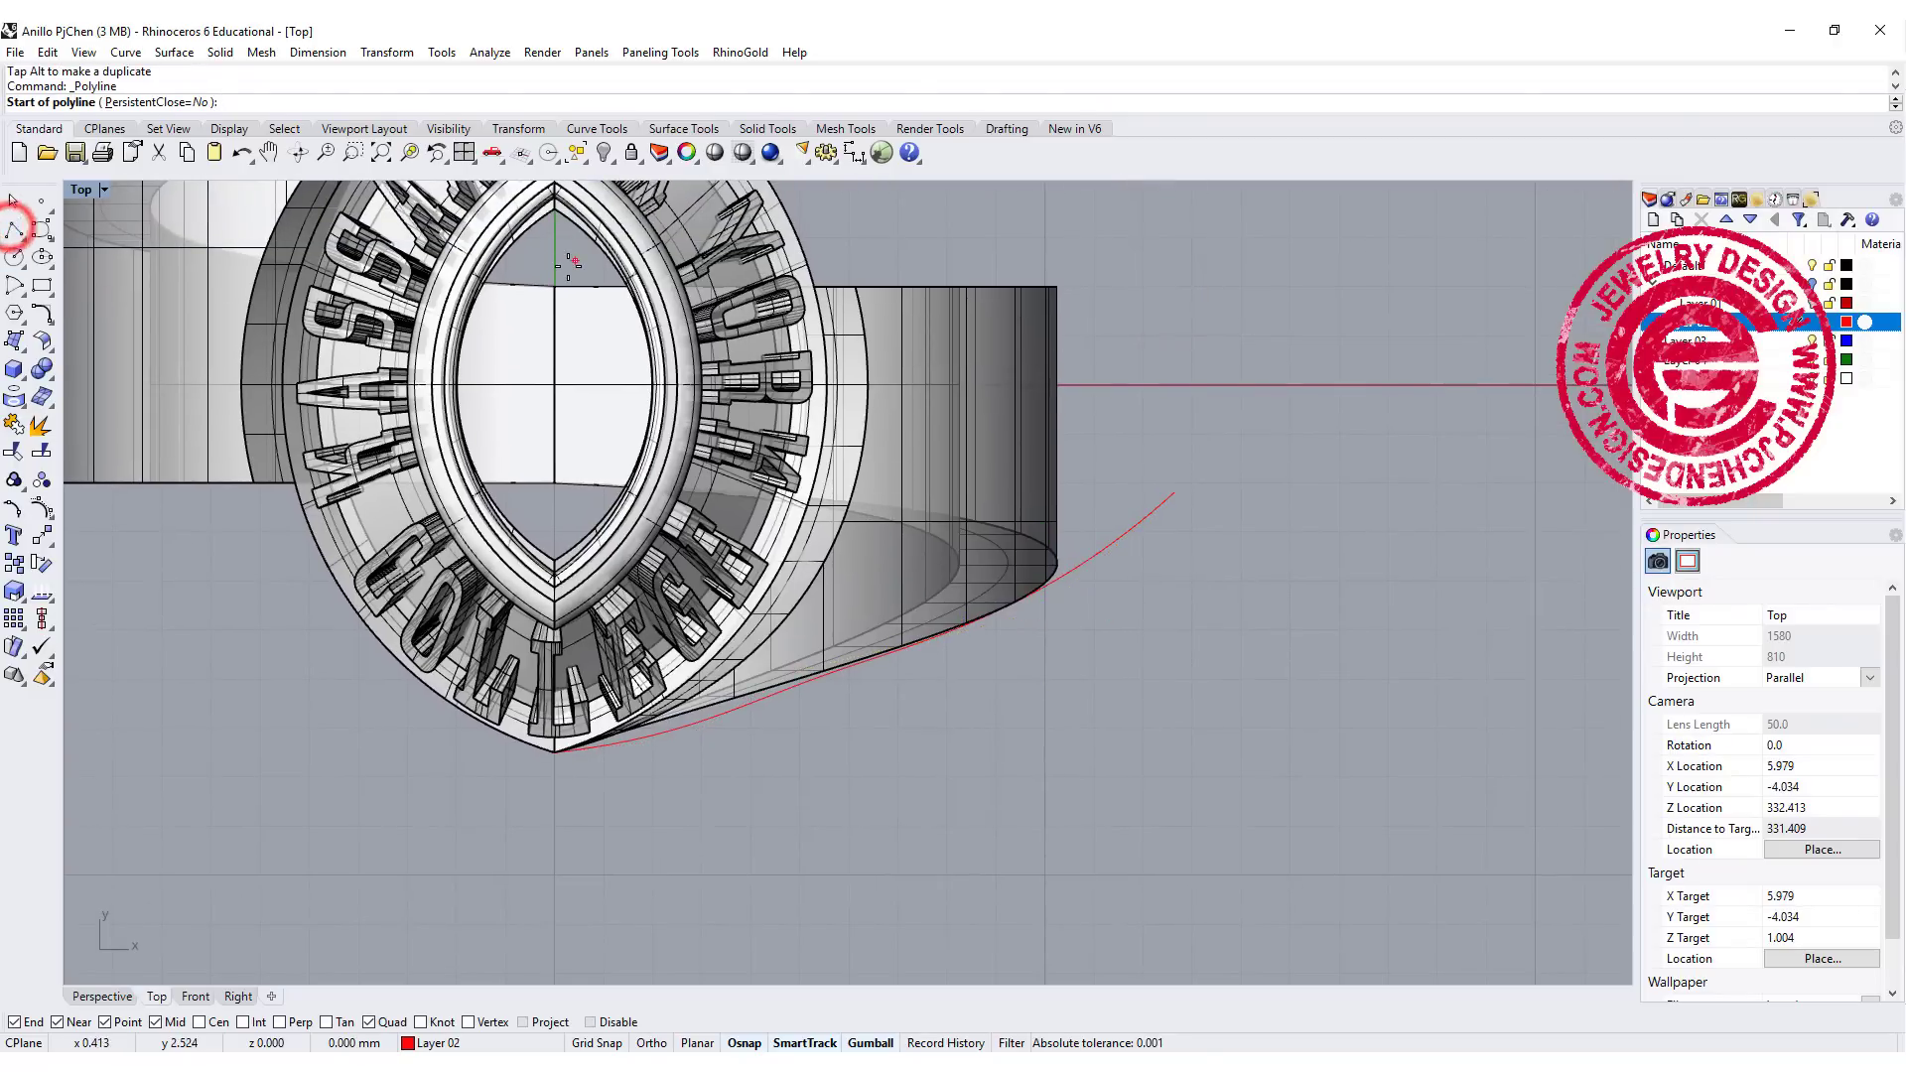
click(557, 285)
key(F8)
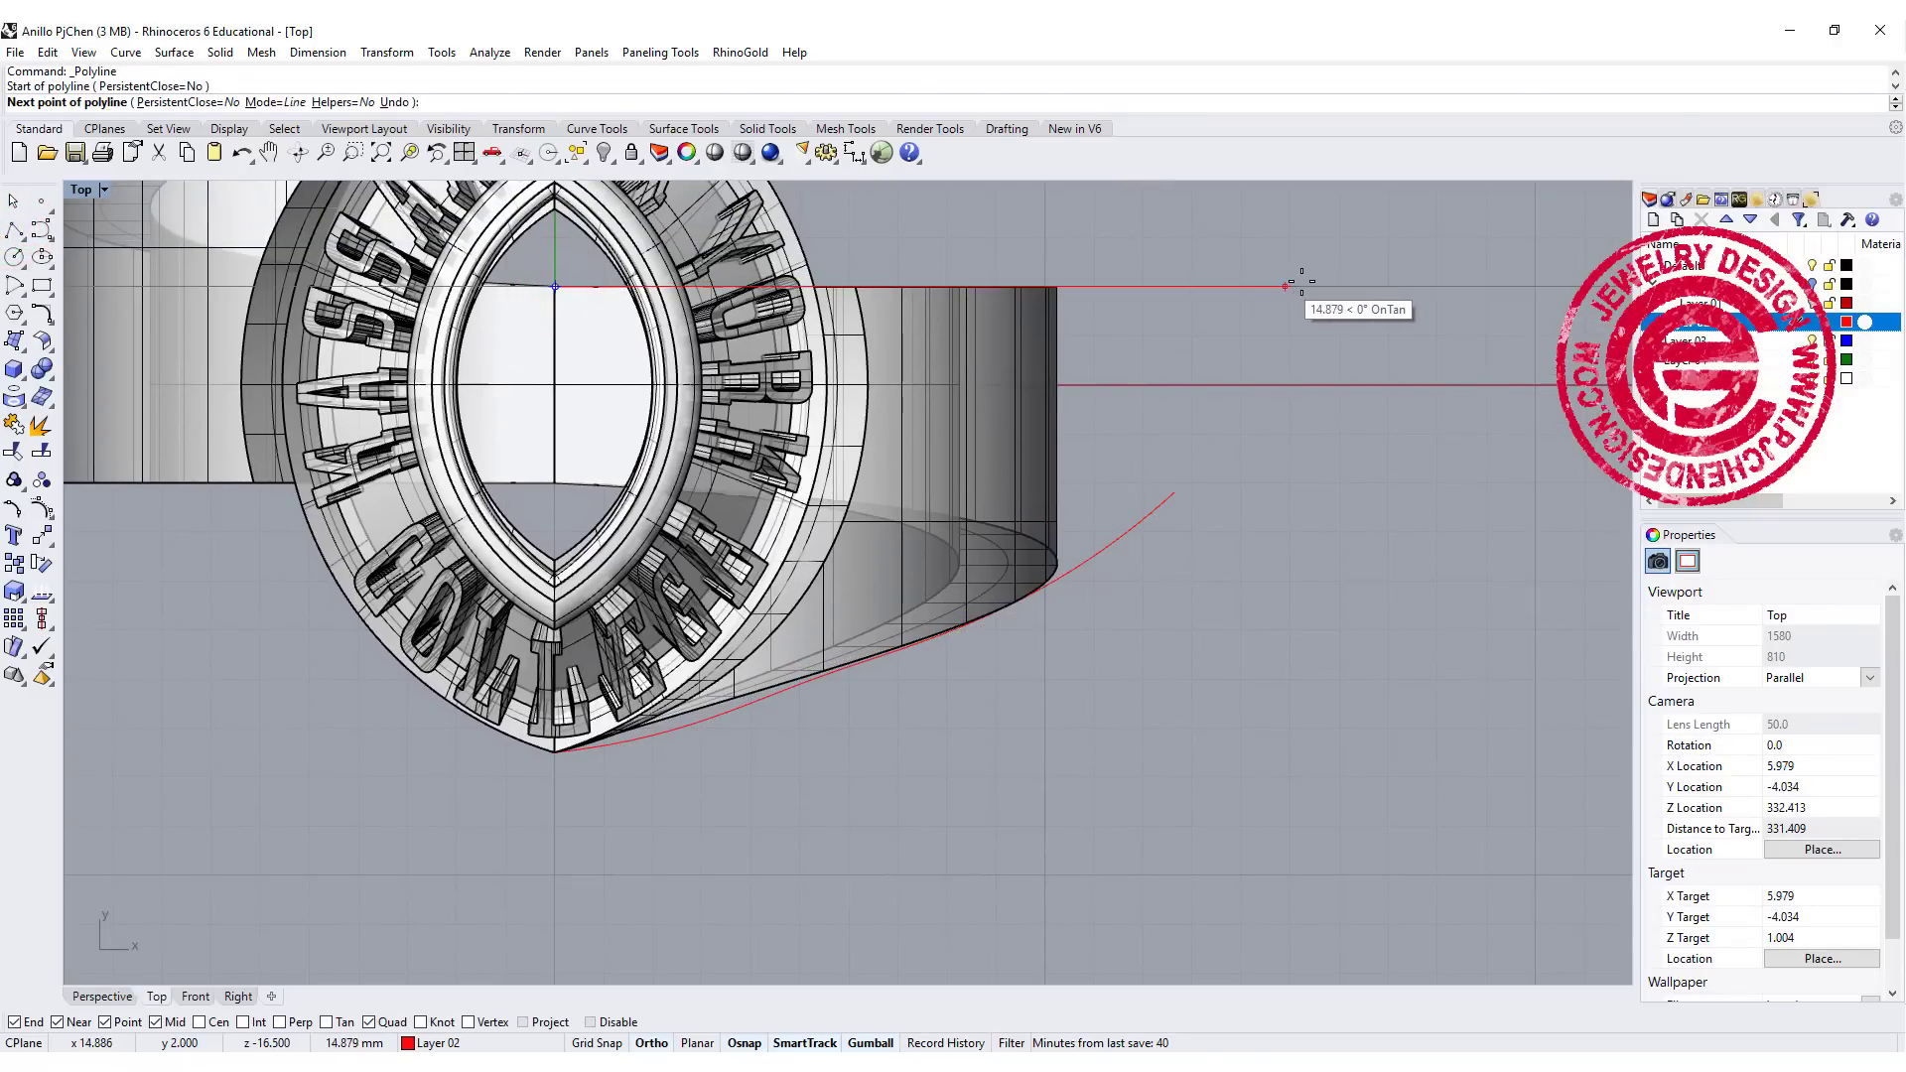
click(1304, 284)
key(Return)
Step: Project the shank-edge curve and the horizontal line onto the CPlane, deleting the originals
right_drag(1175, 417, 1229, 438)
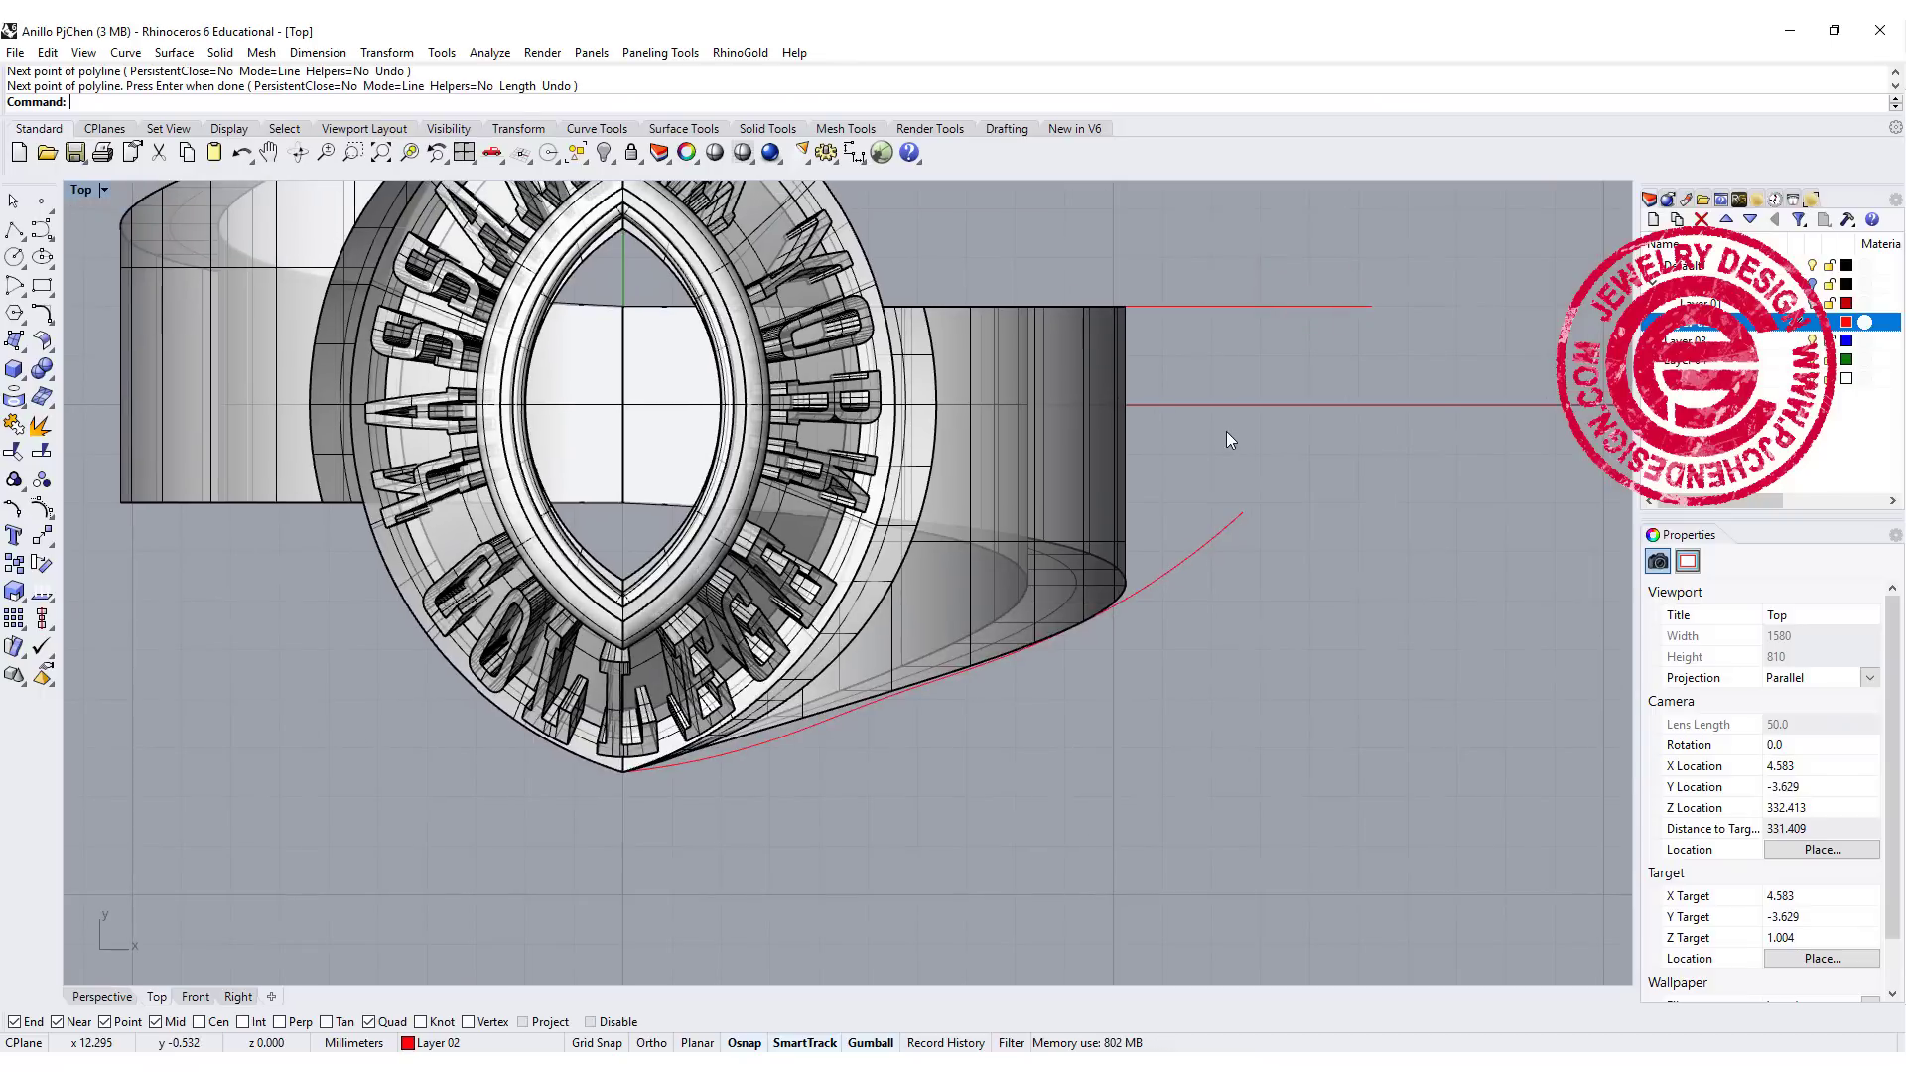
click(1213, 536)
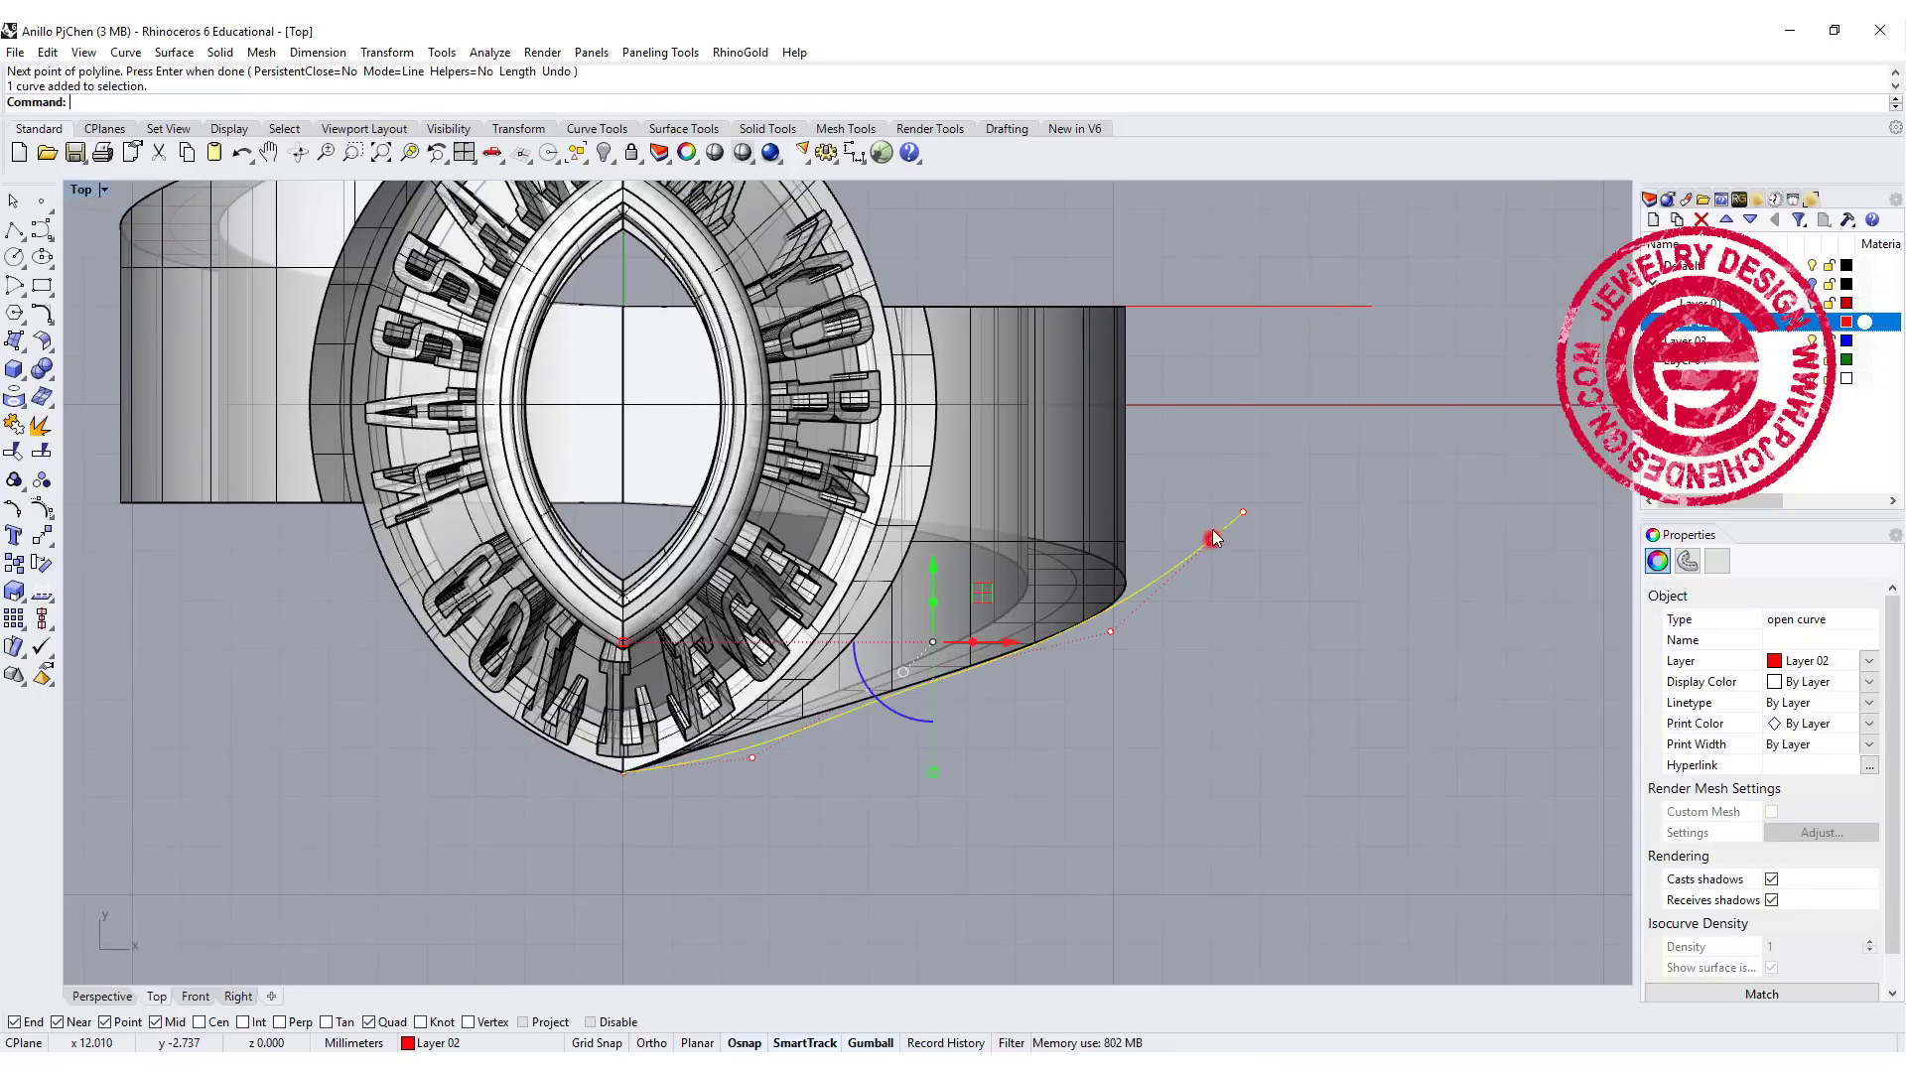
shift+click(1249, 306)
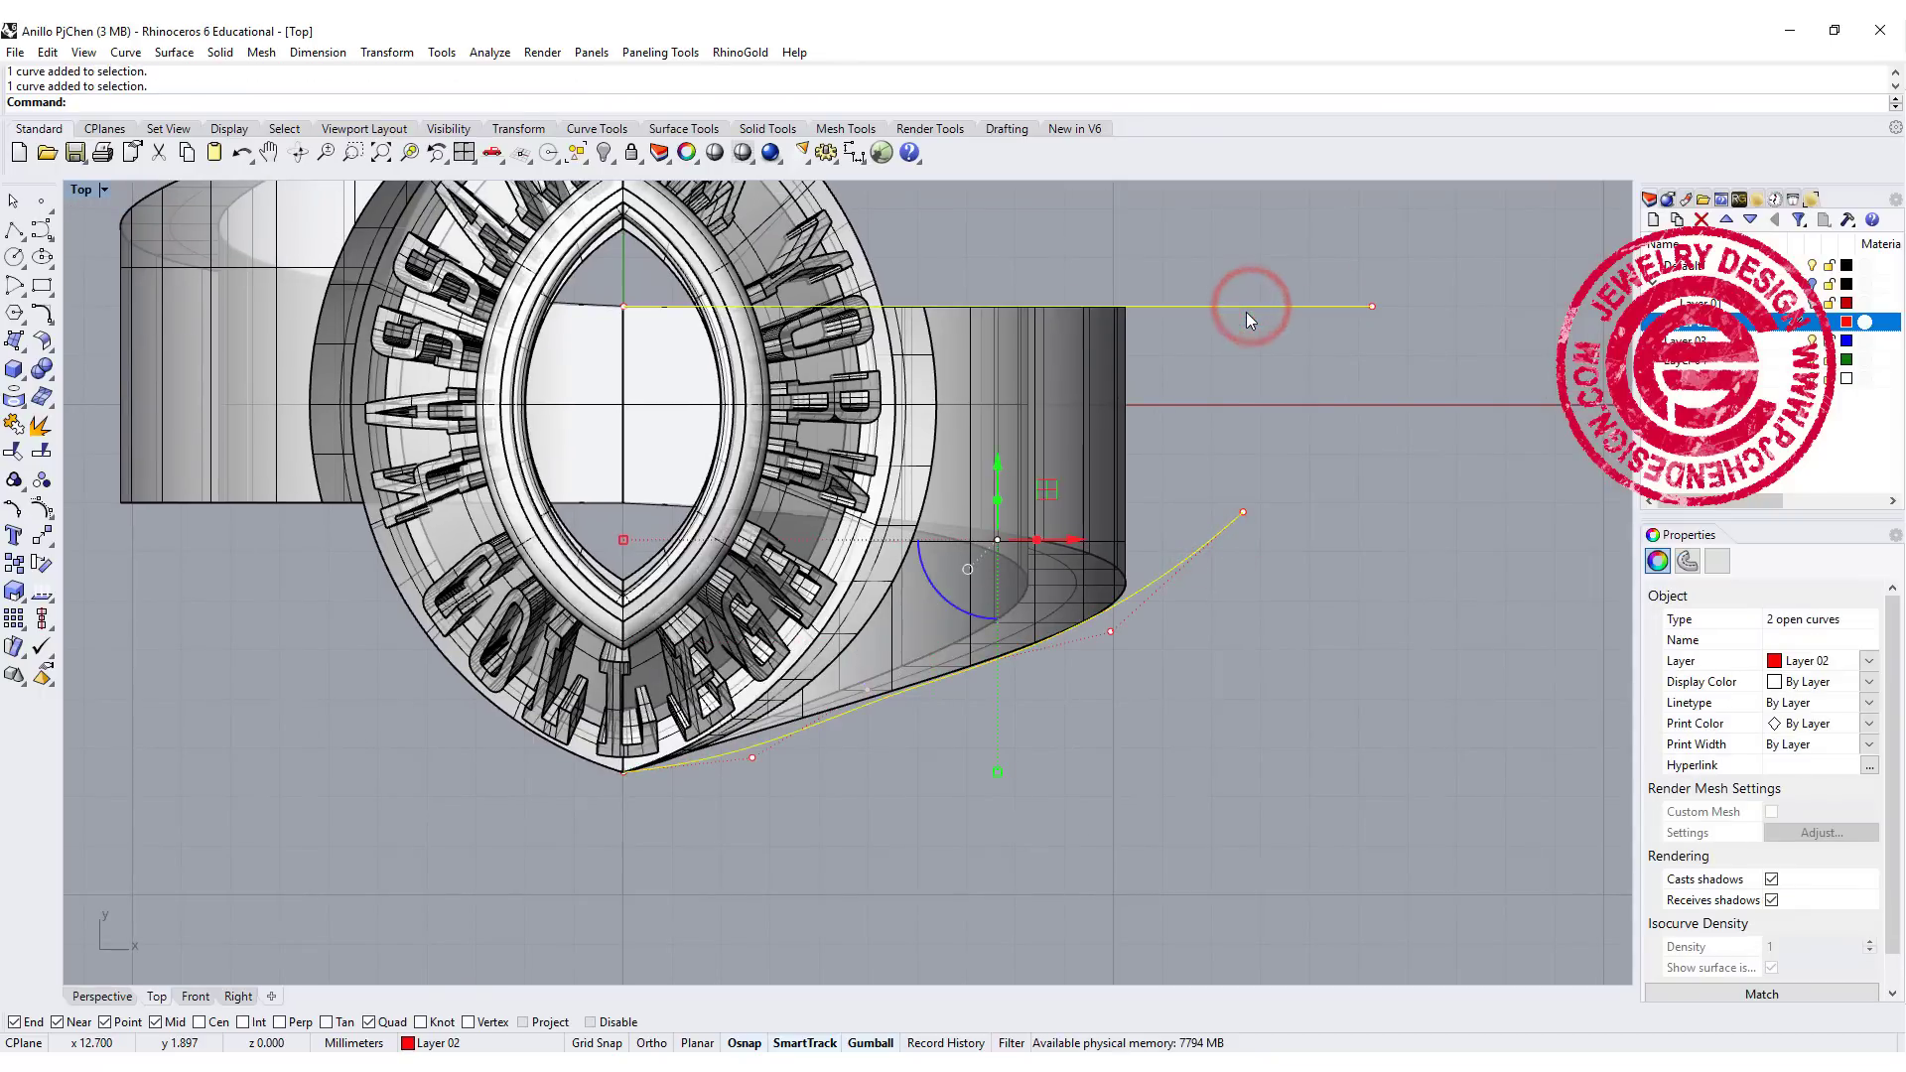
text(ectToCPlane)
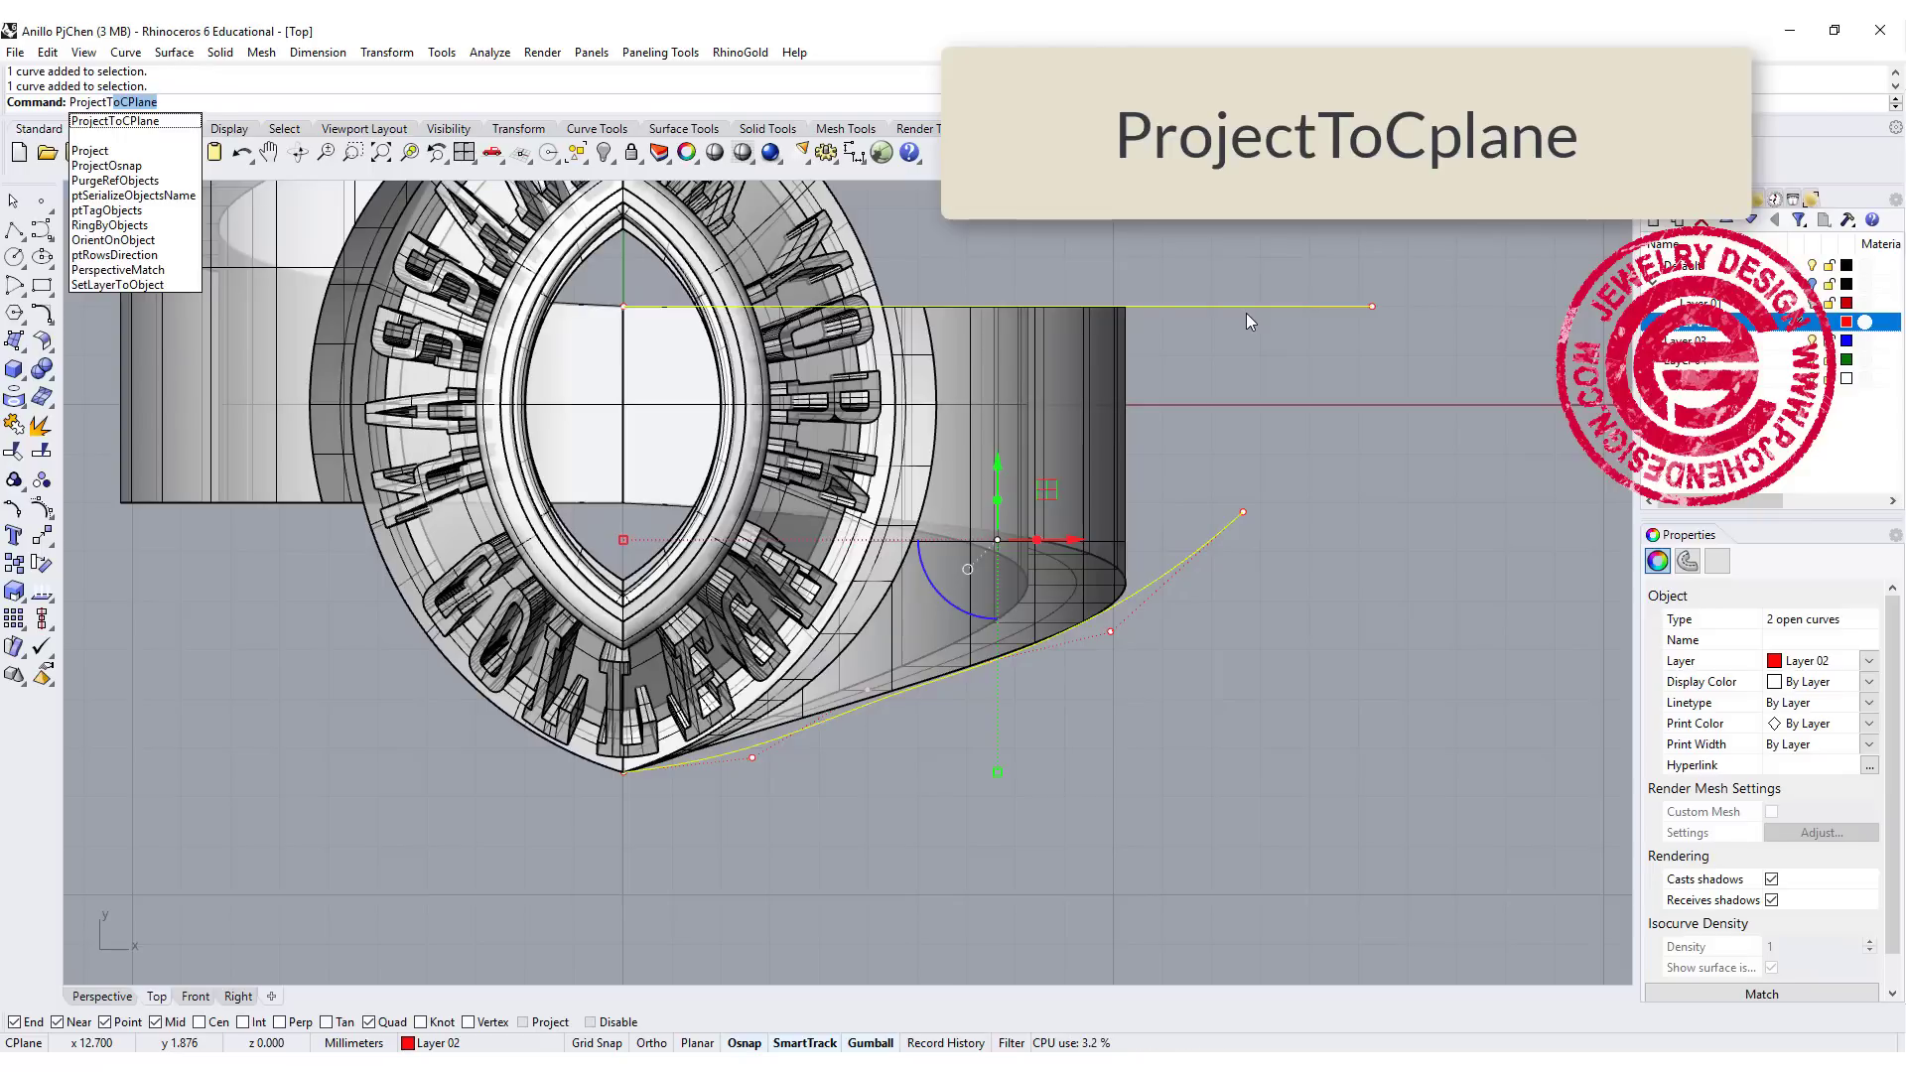
click(115, 119)
click(199, 103)
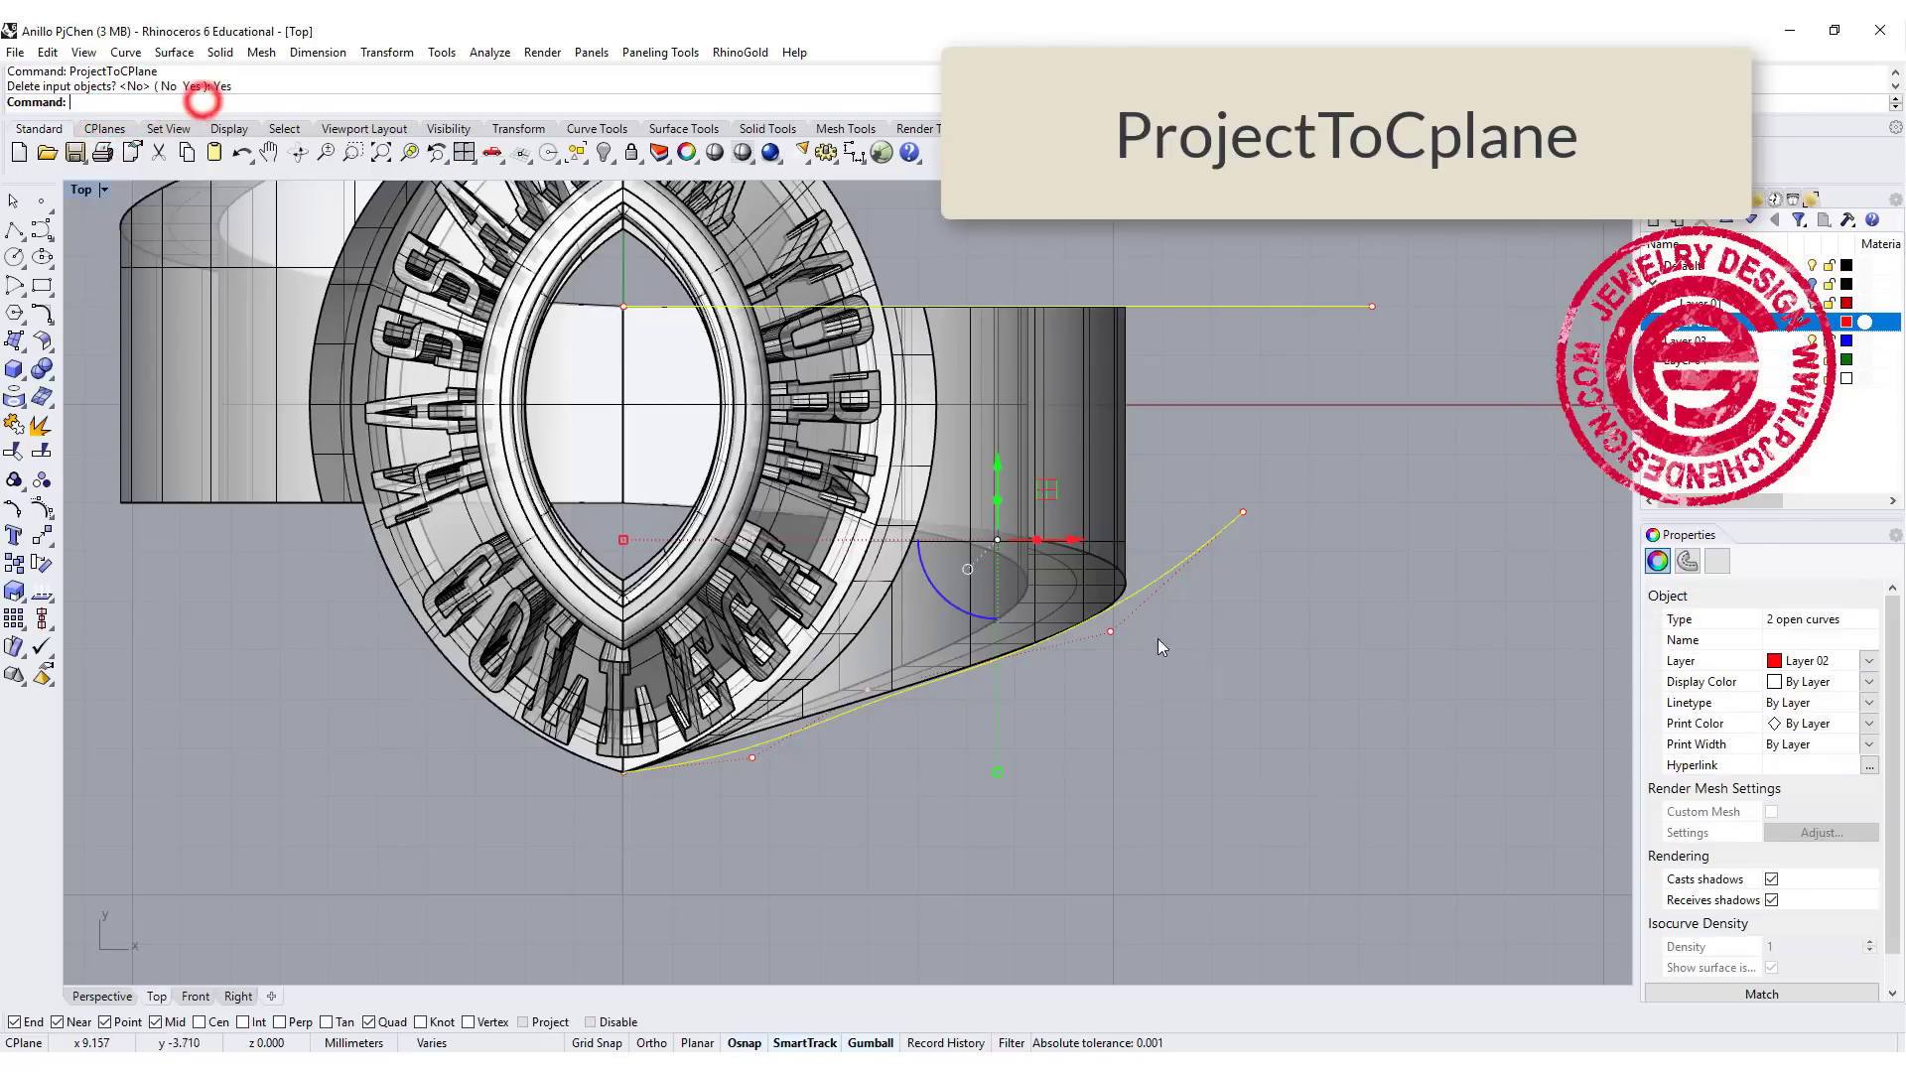
click(1258, 632)
Step: Delete both old shank pieces in Perspective, keeping the lettered head, finger circle and red curves
double_click(81, 191)
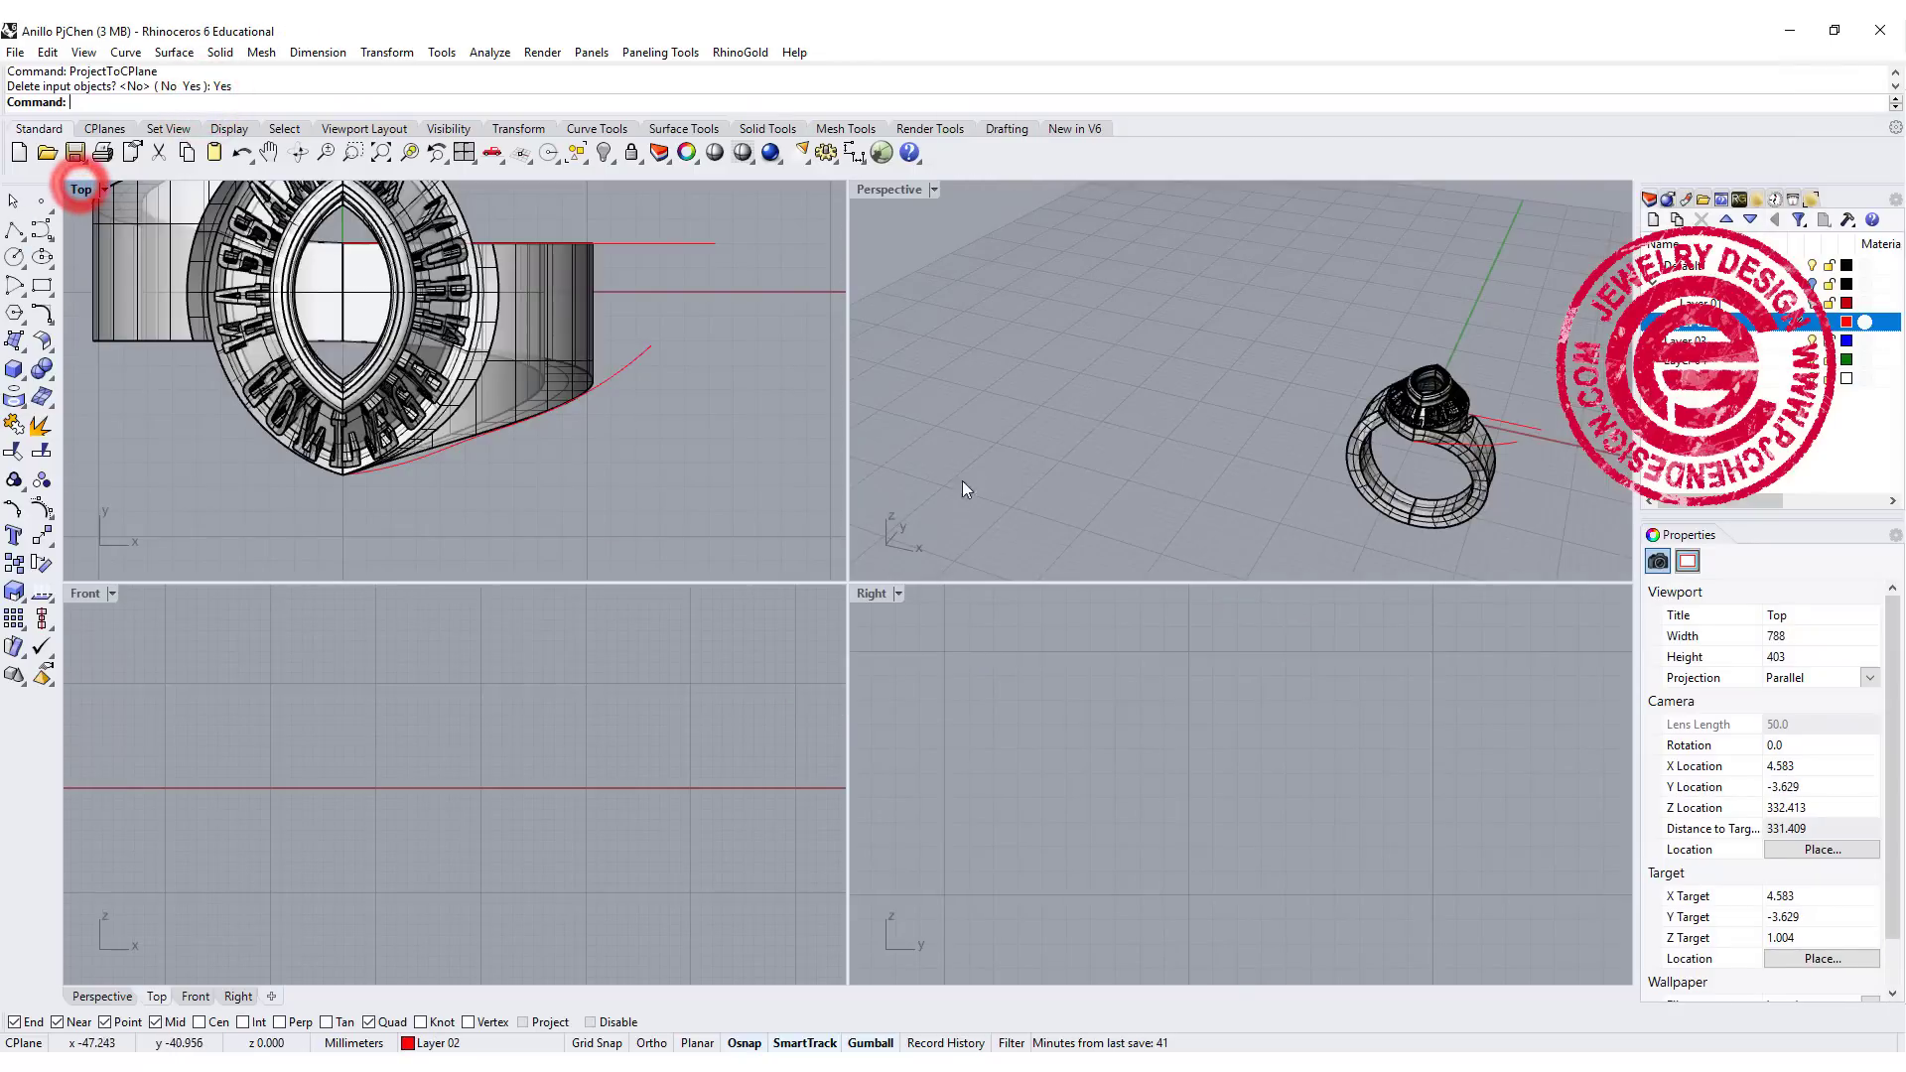
scroll(1341, 512, down, 5)
scroll(1440, 457, up, 8)
right_drag(1457, 468, 1325, 403)
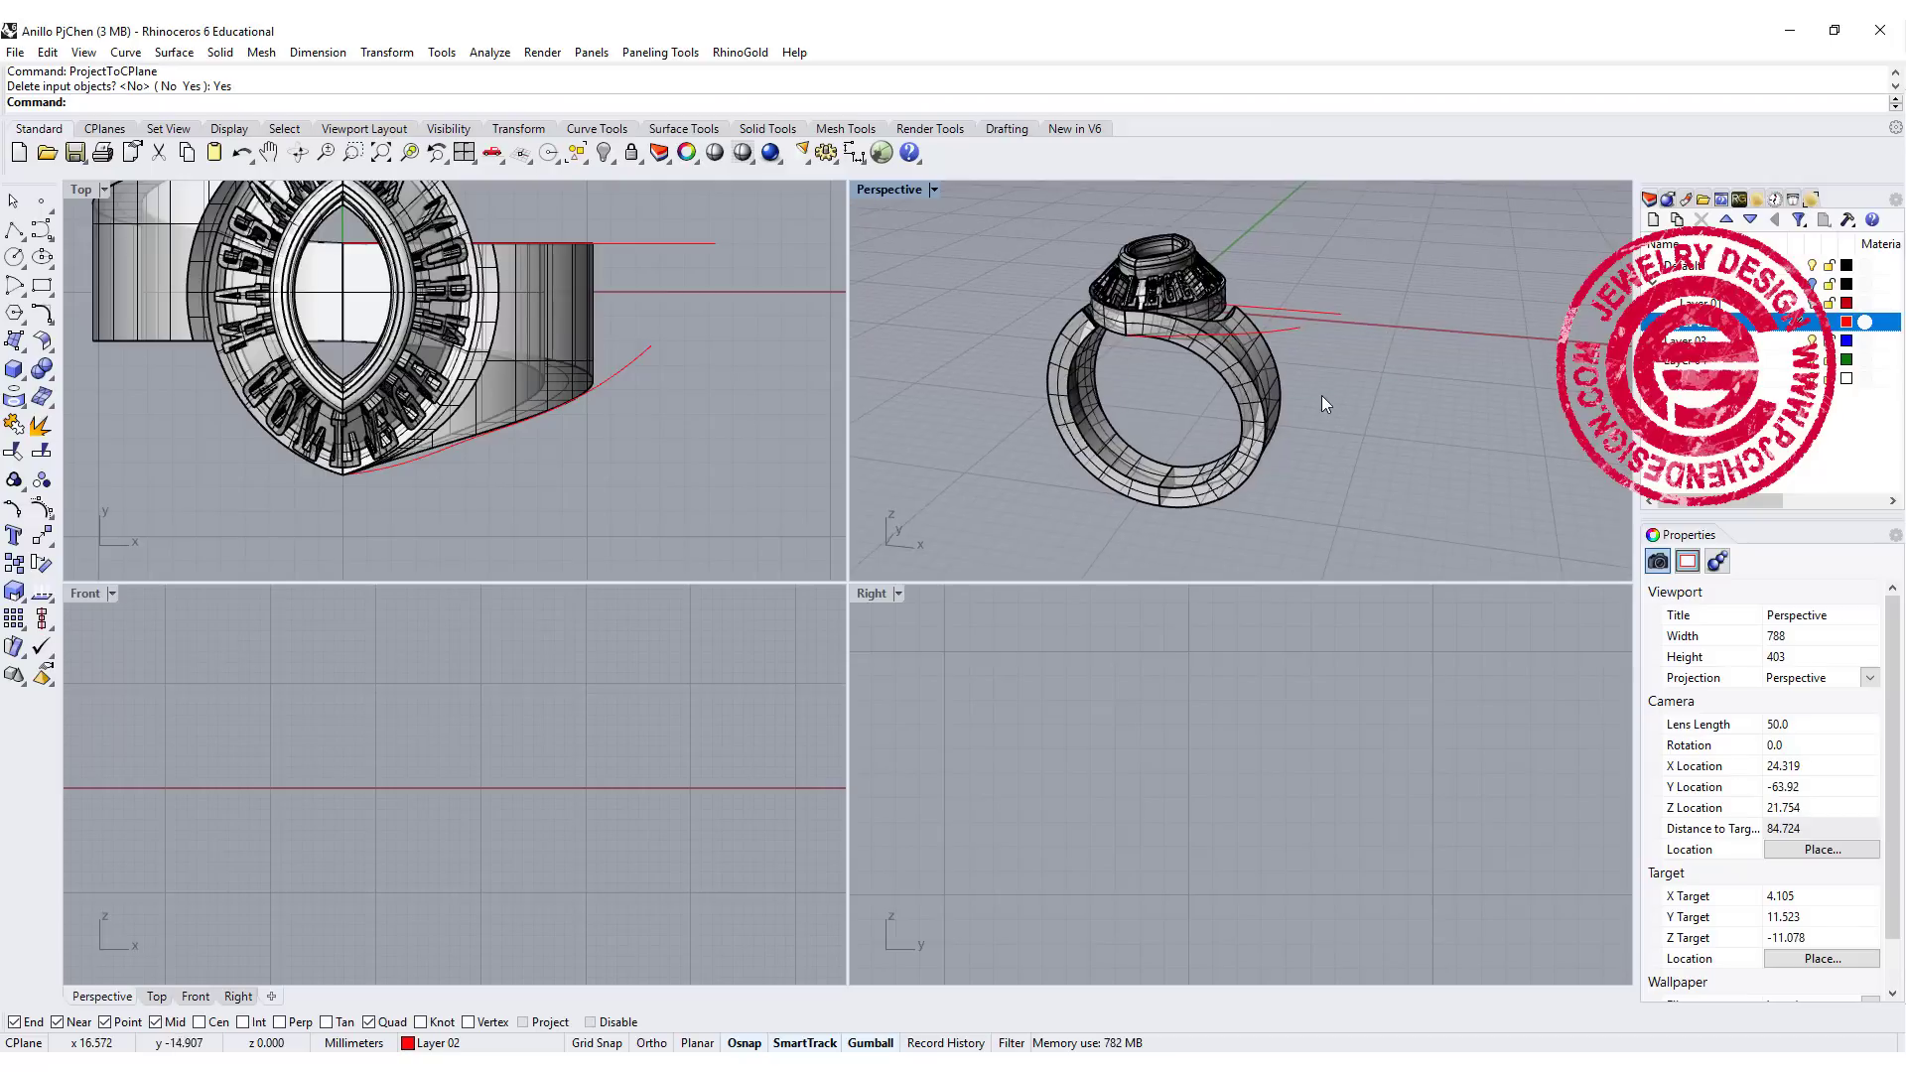
click(1274, 387)
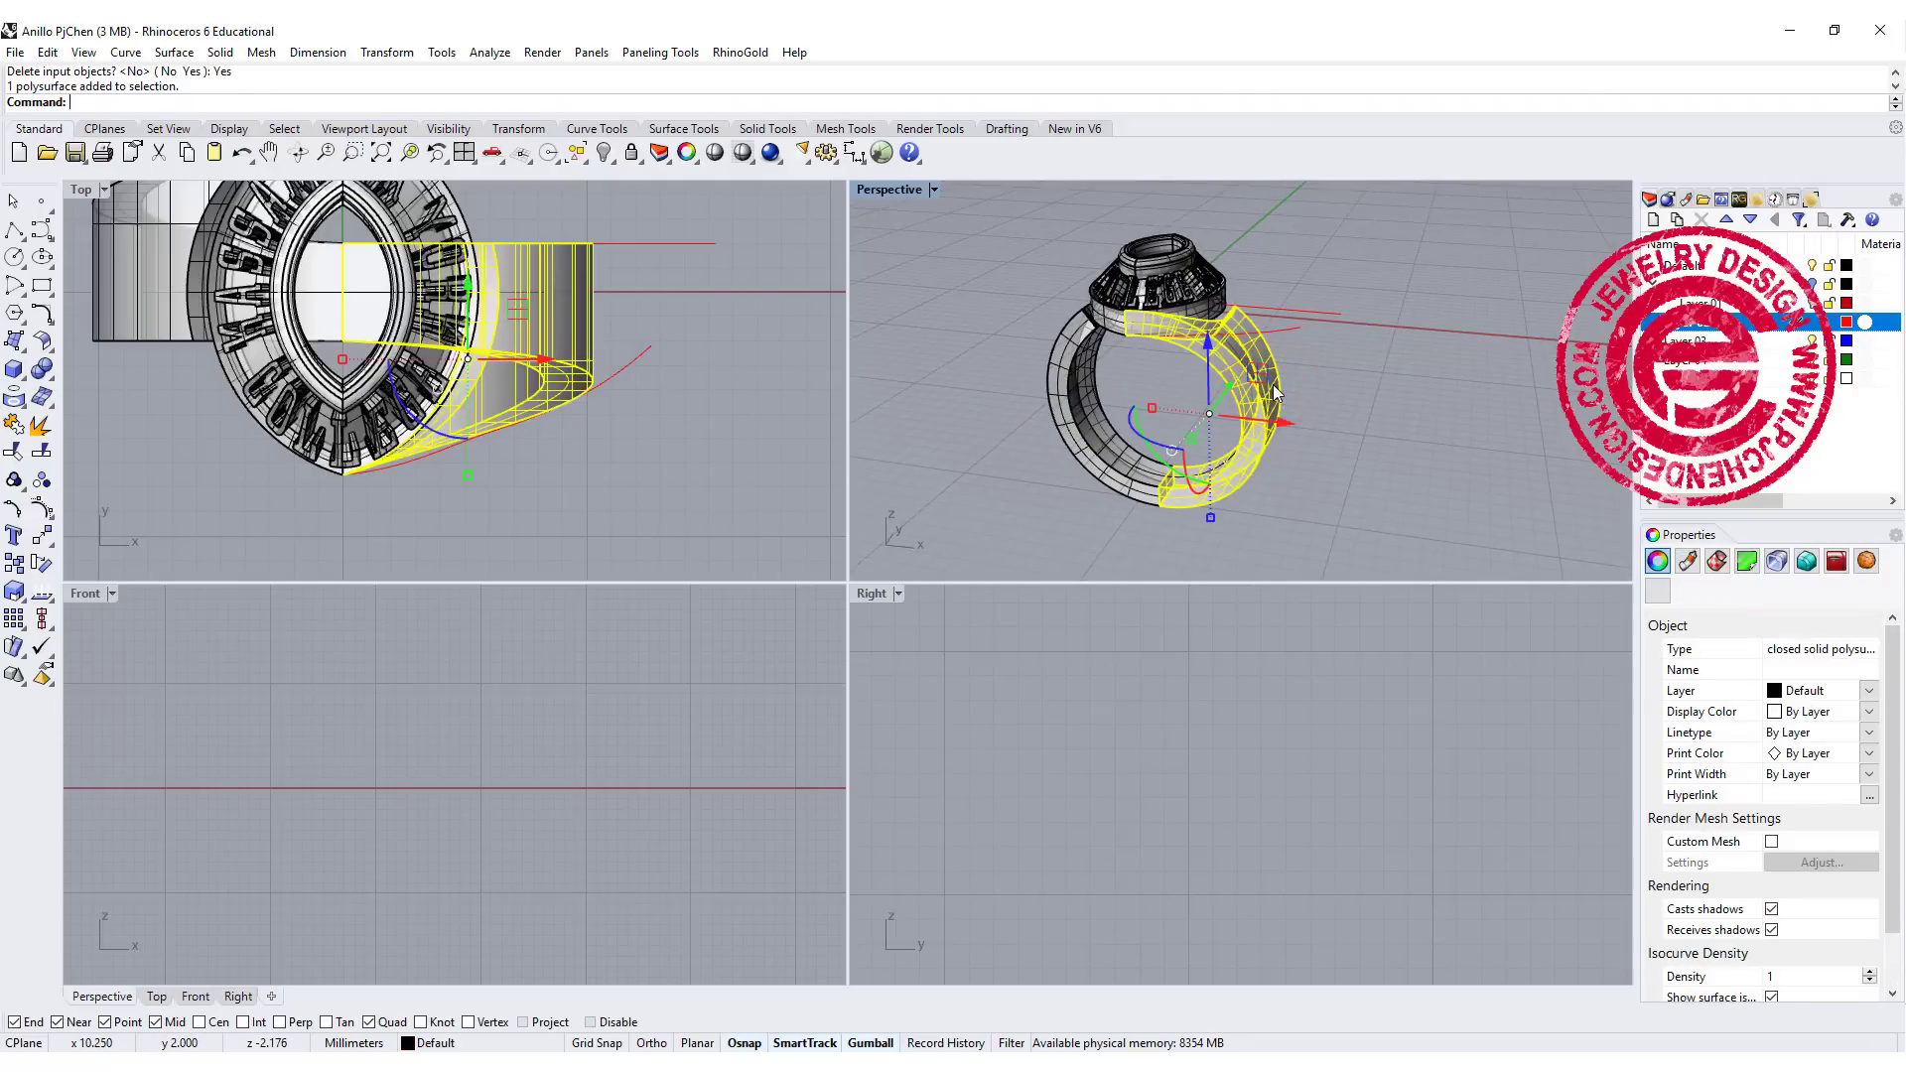
key(Delete)
click(1062, 386)
key(Delete)
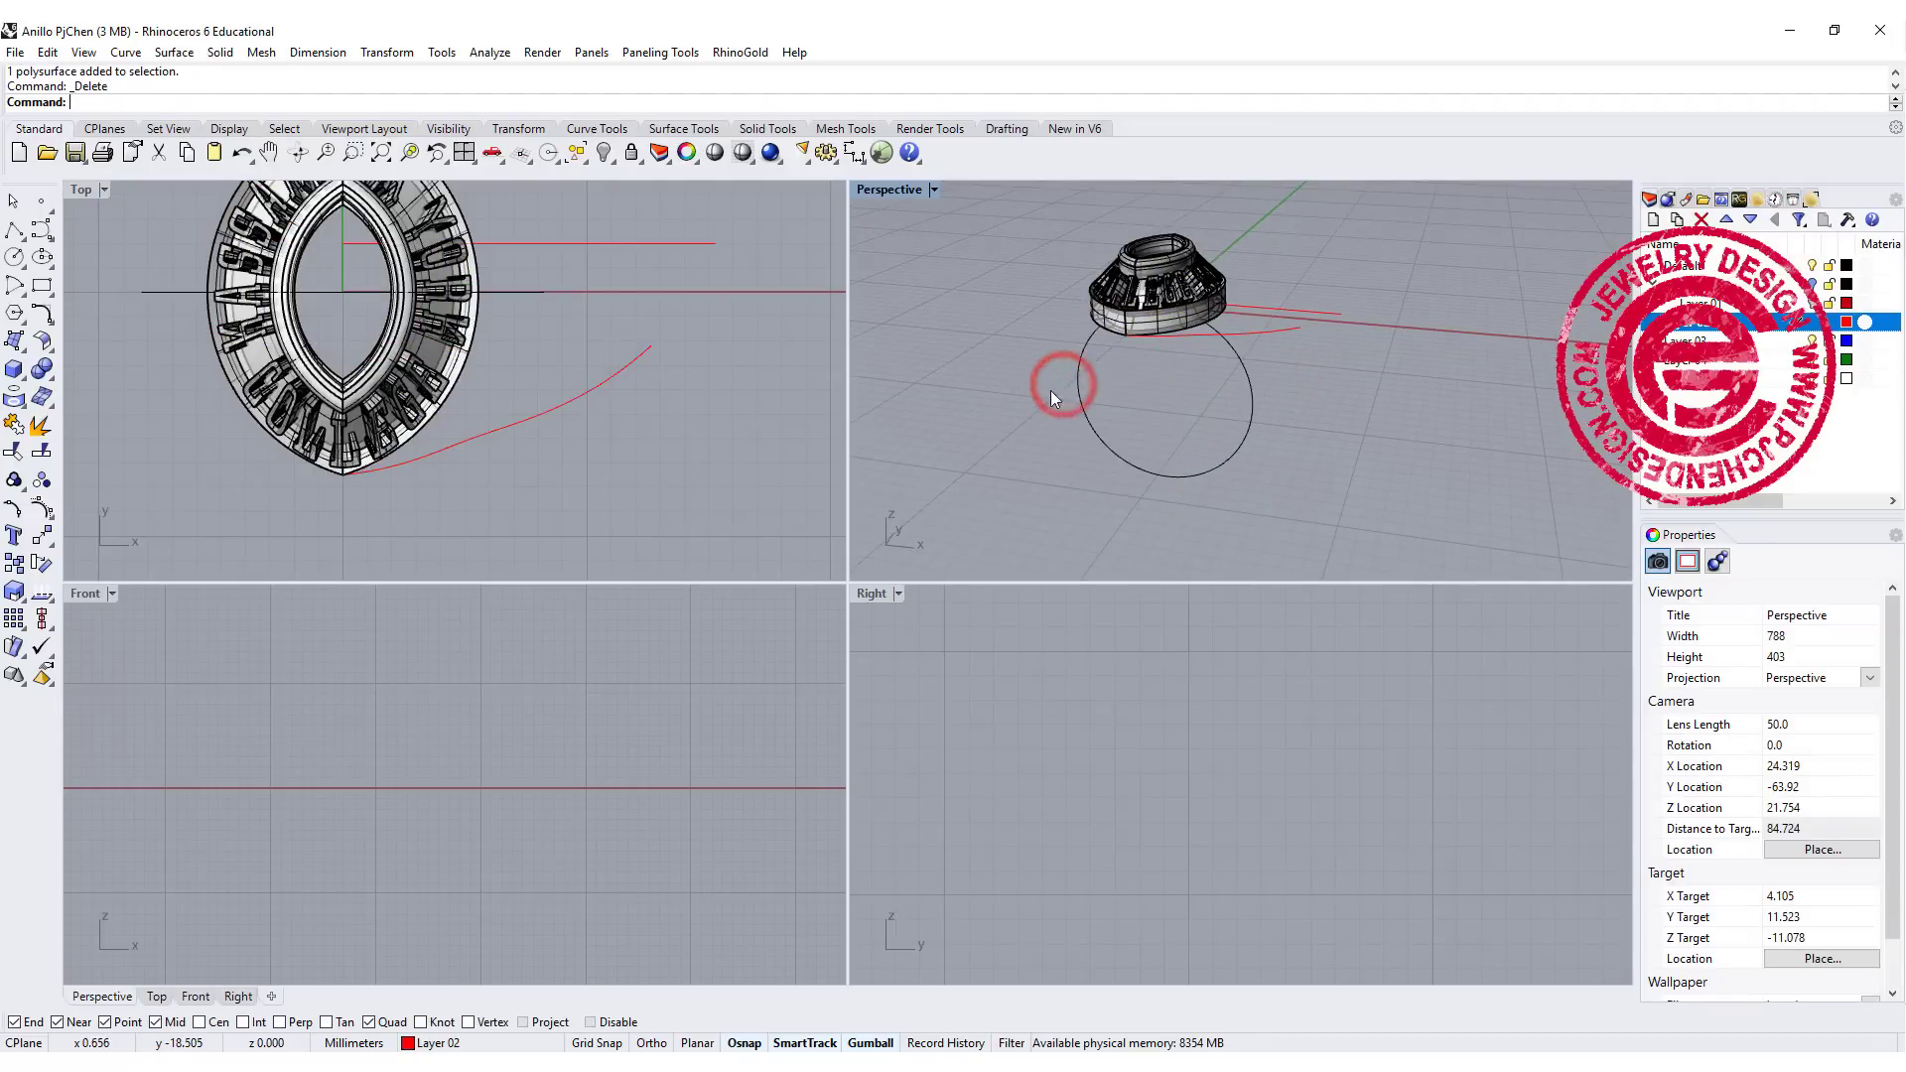
right_drag(1139, 371, 970, 261)
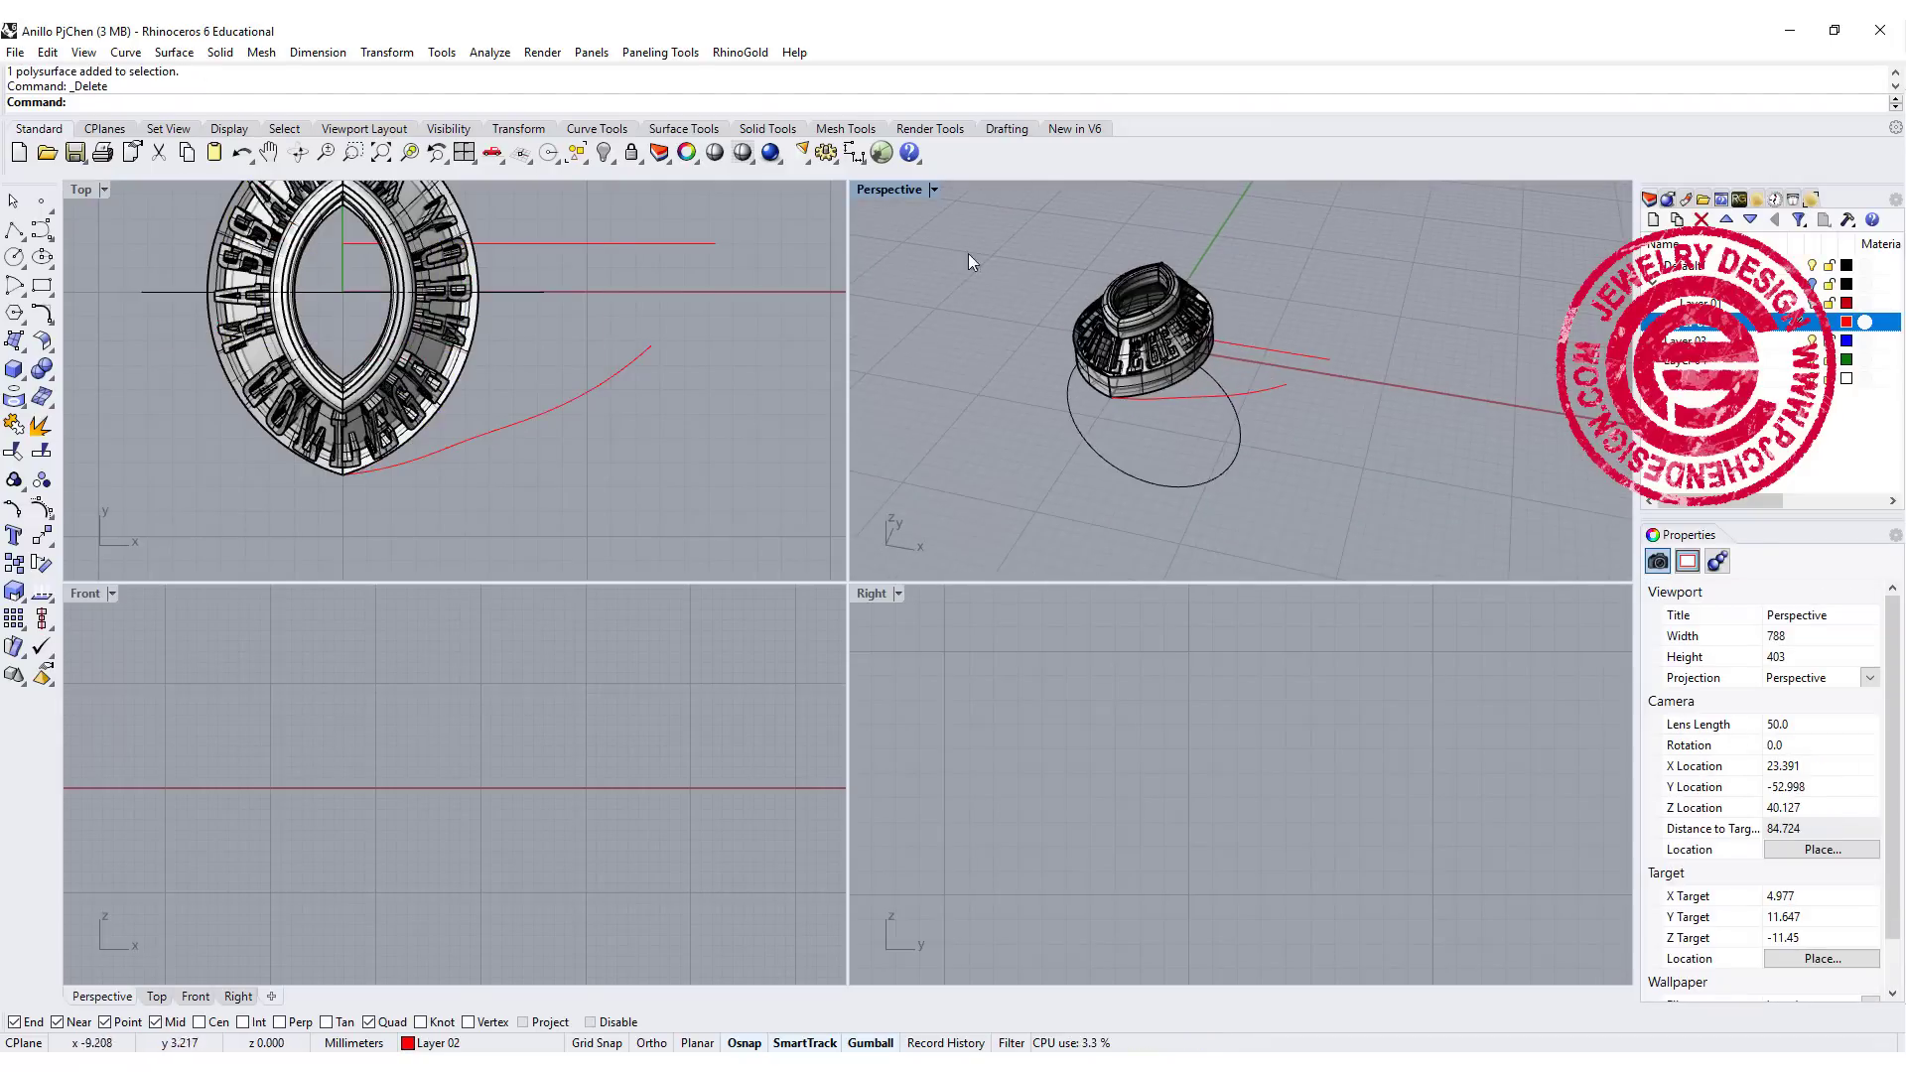
double_click(910, 191)
right_drag(906, 189, 921, 509)
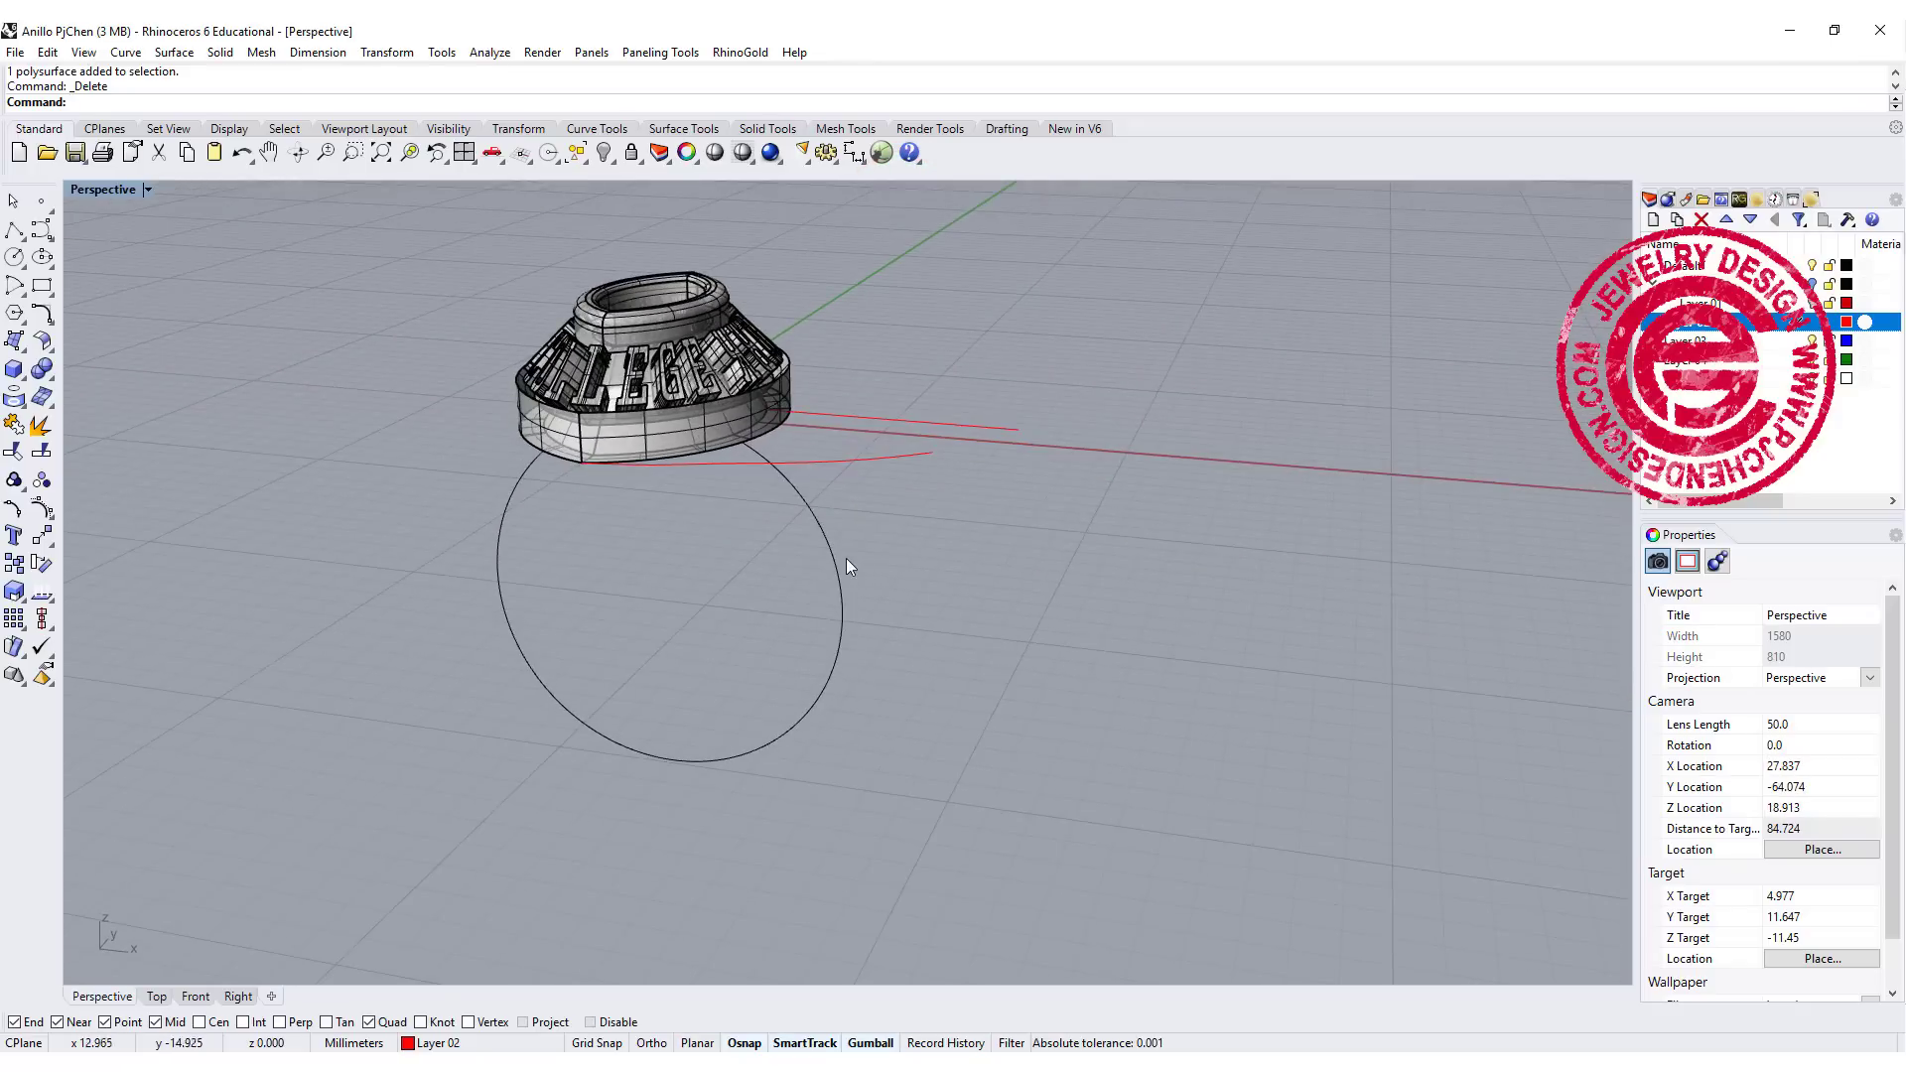
right_drag(849, 566, 943, 586)
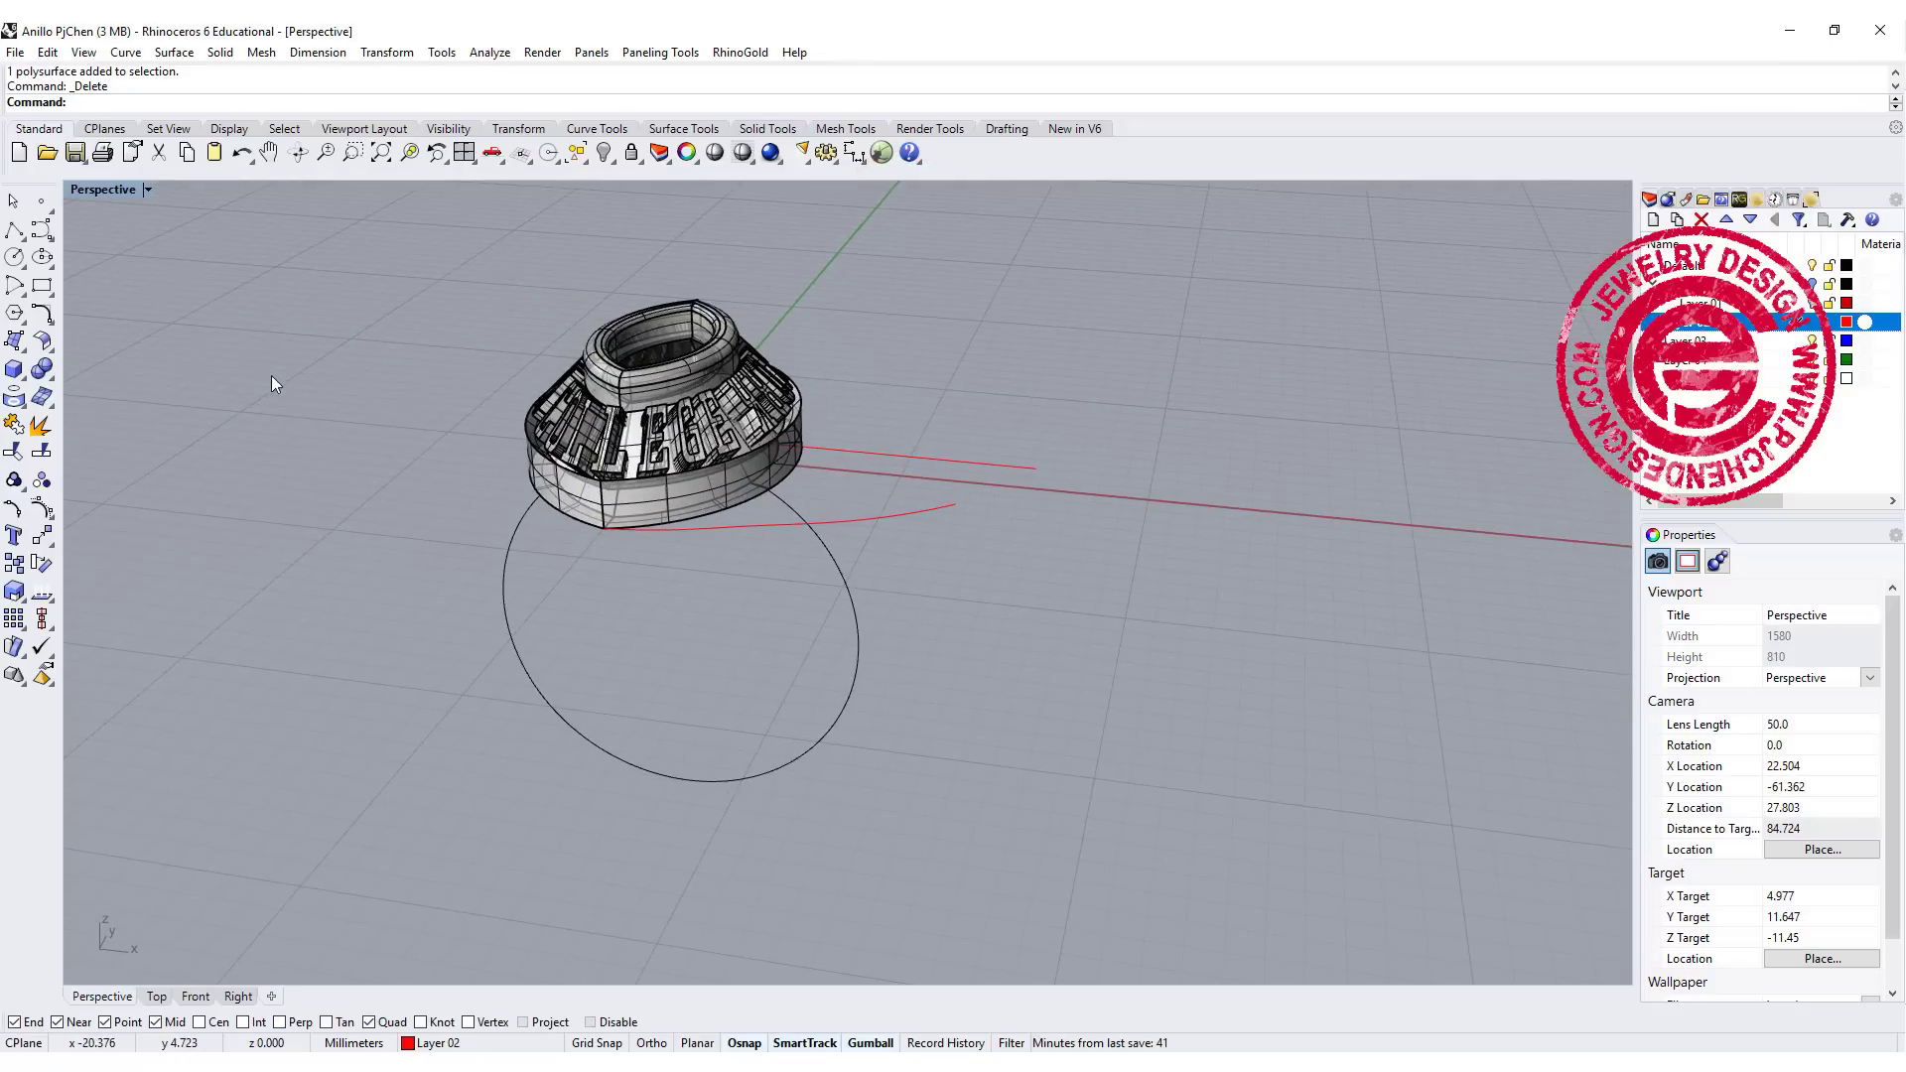
Step: Build two 3D shank curves from two views, each from the finger circle and one red side curve
click(41, 314)
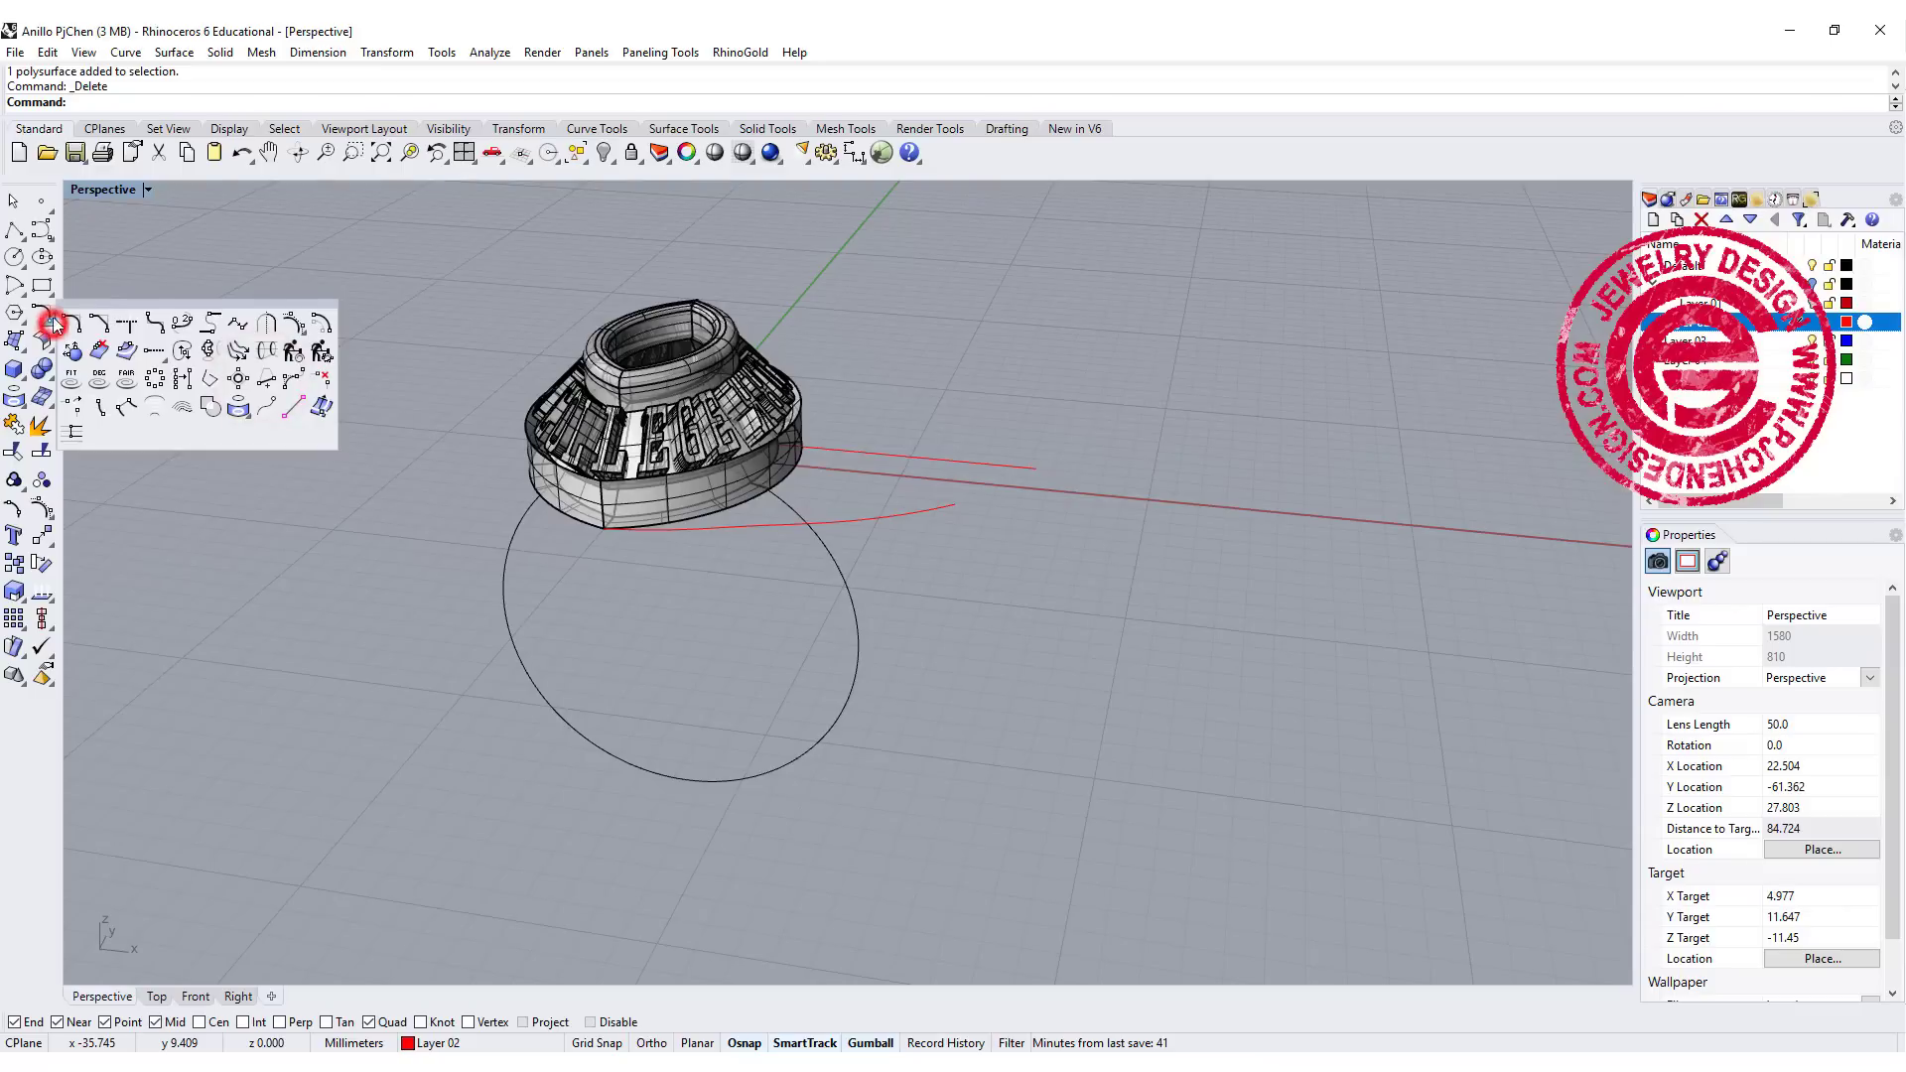
click(207, 353)
click(785, 554)
click(840, 579)
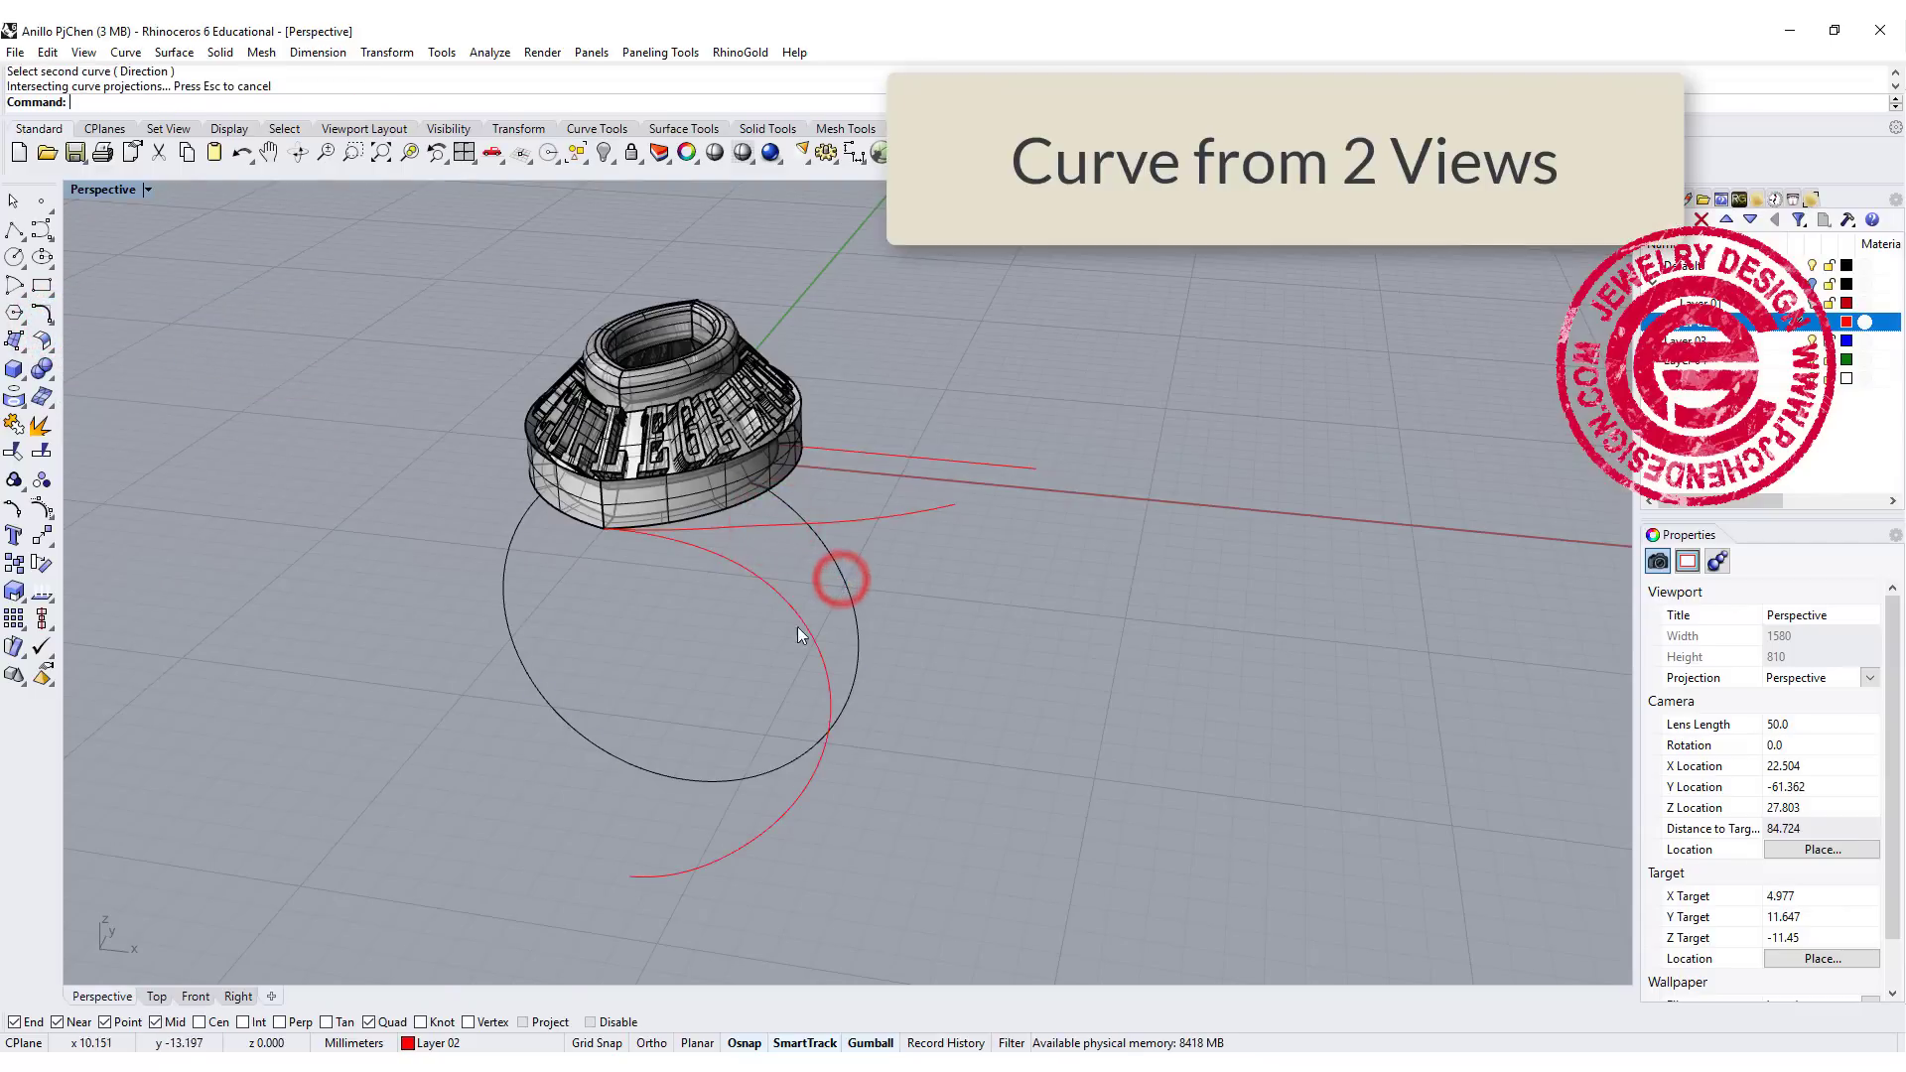
right_drag(800, 629, 717, 602)
right_click(792, 569)
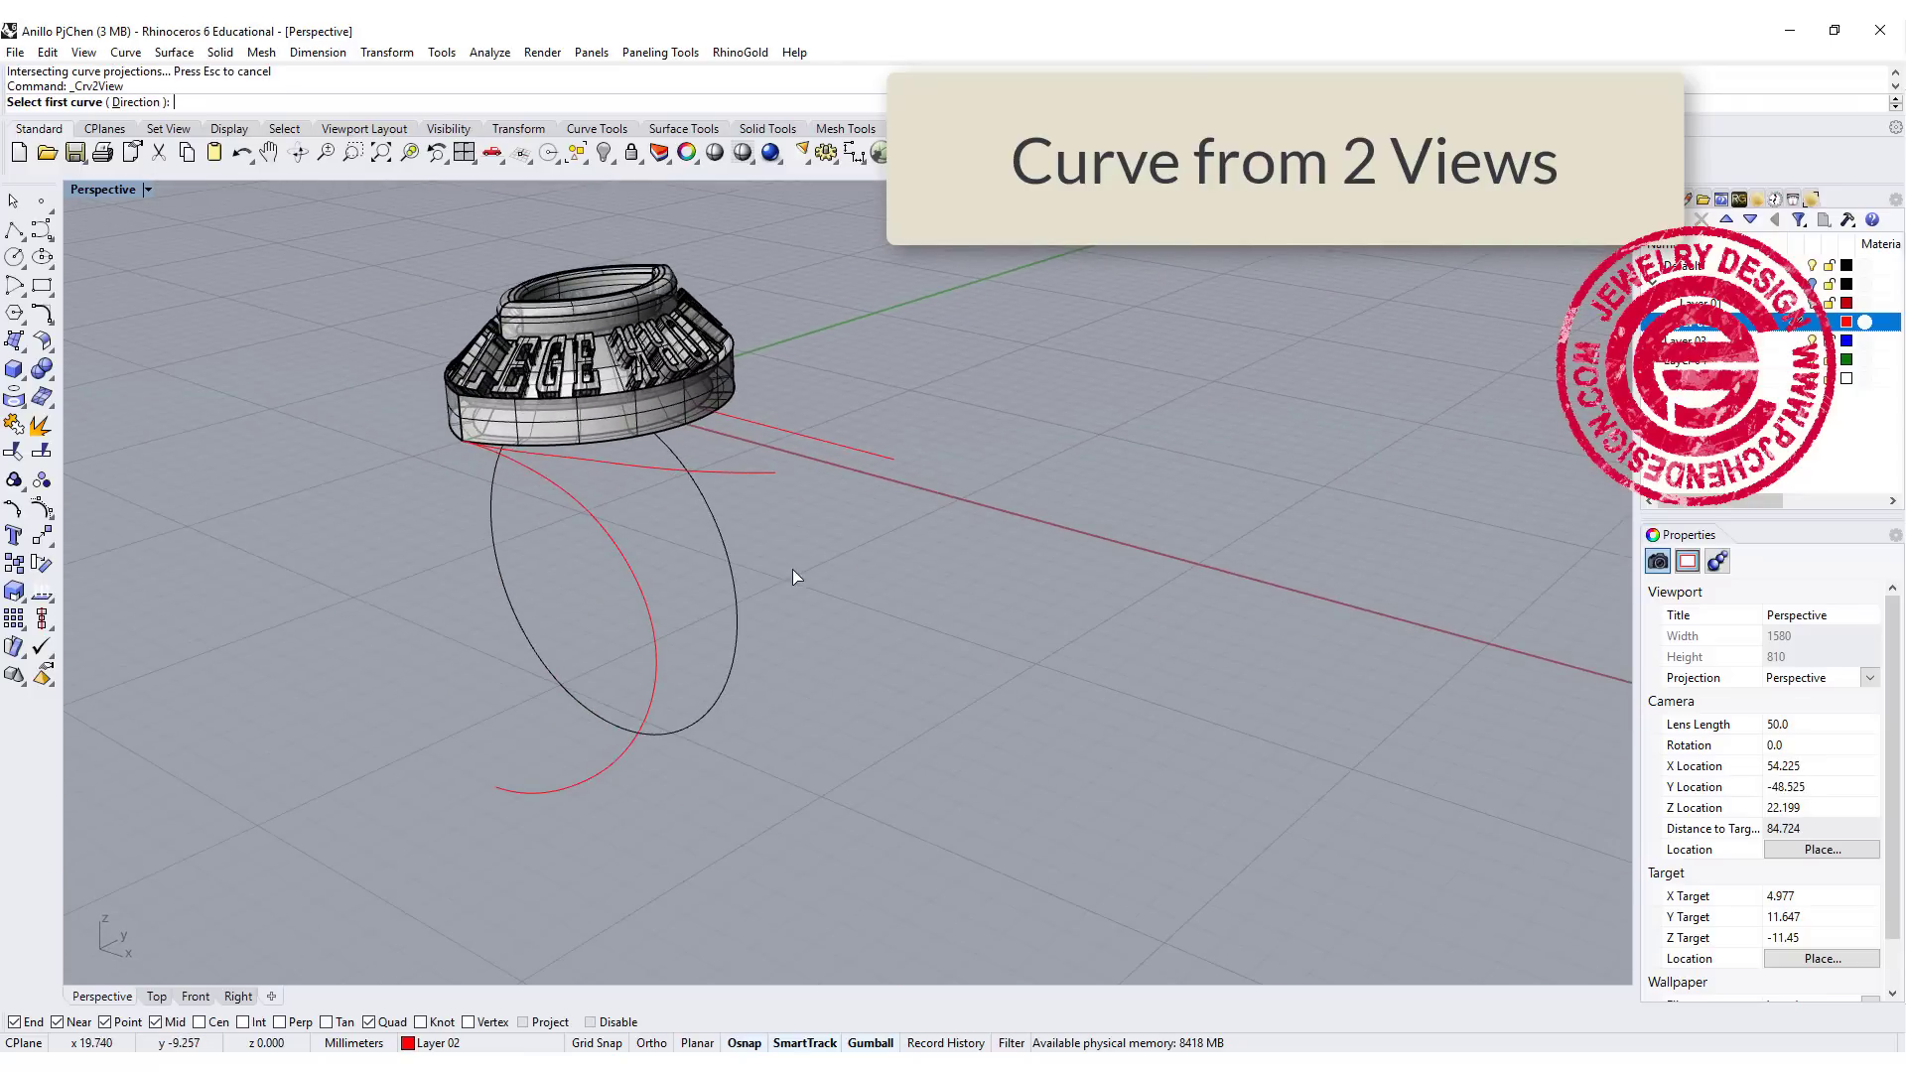
click(731, 550)
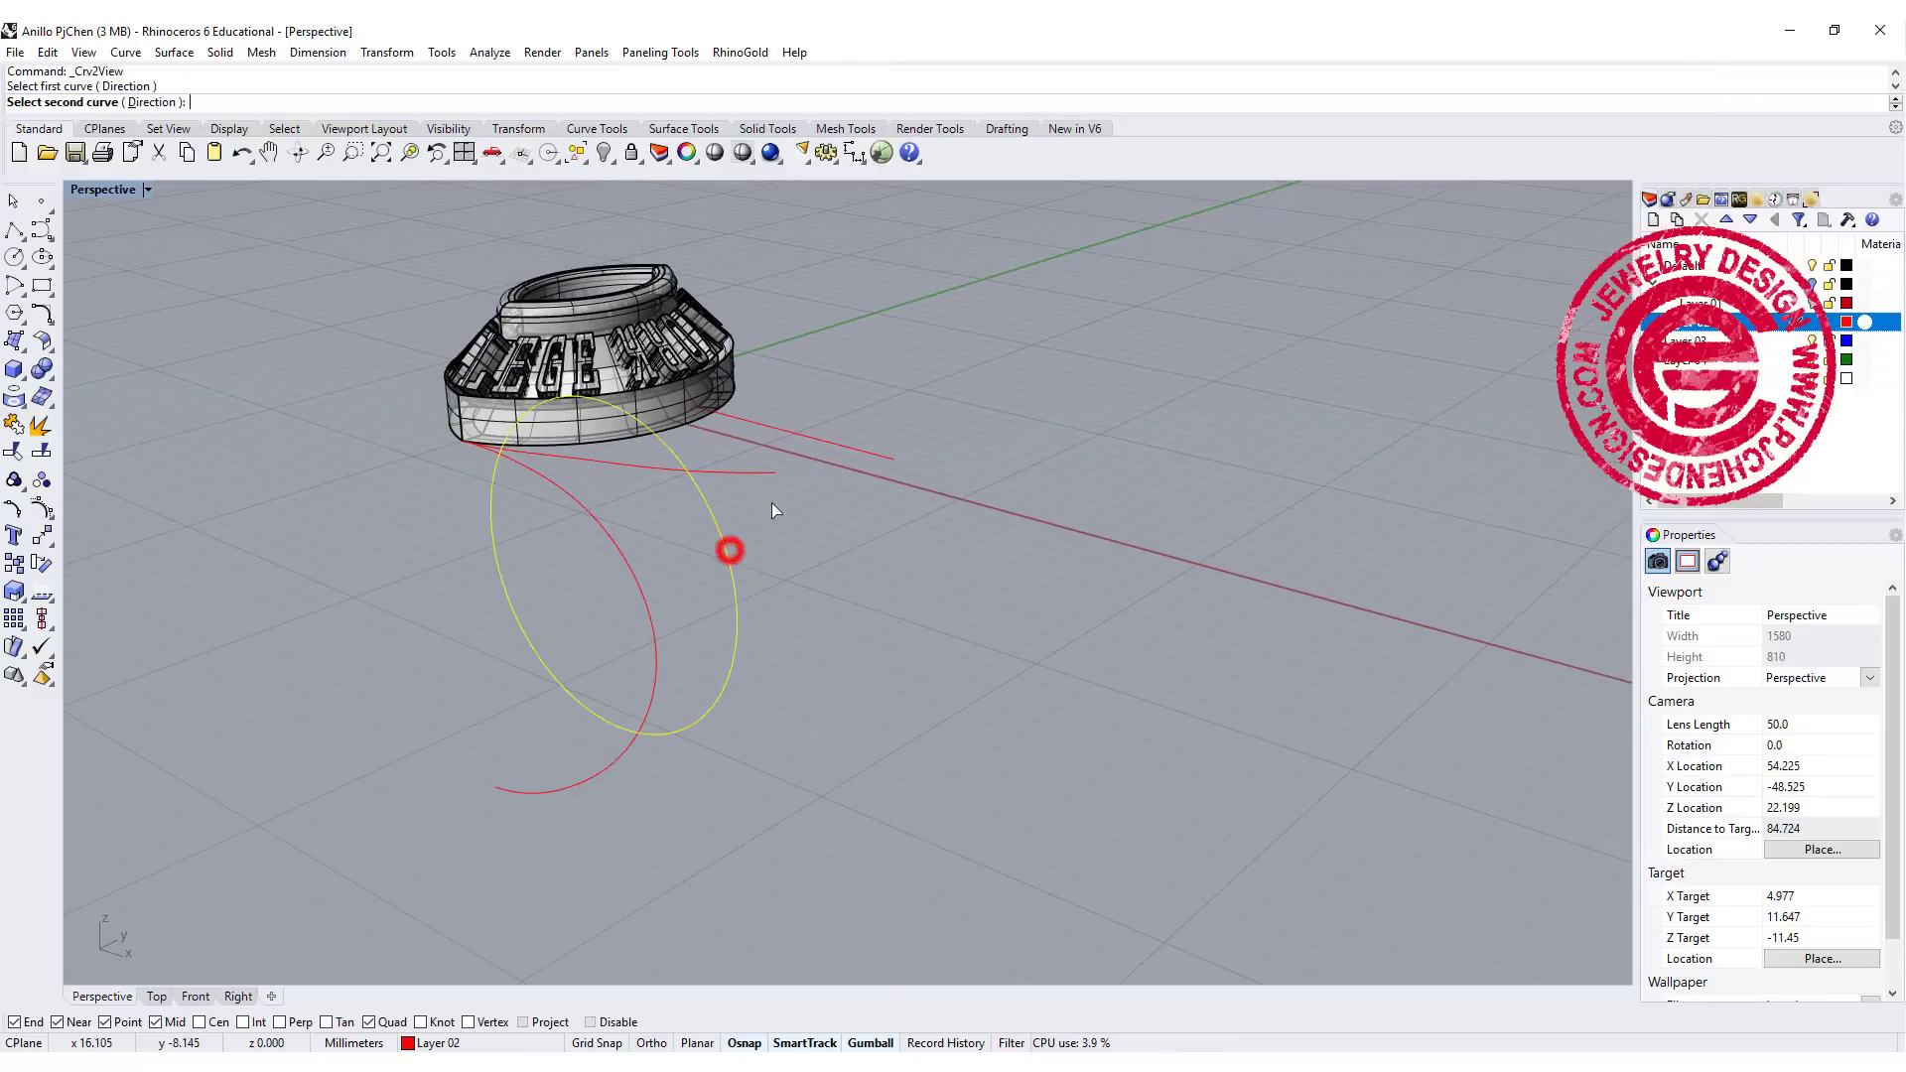
click(817, 442)
right_drag(867, 586, 1025, 557)
Step: In the Front view, select all objects and begin a Move
click(196, 996)
key(ctrl+a)
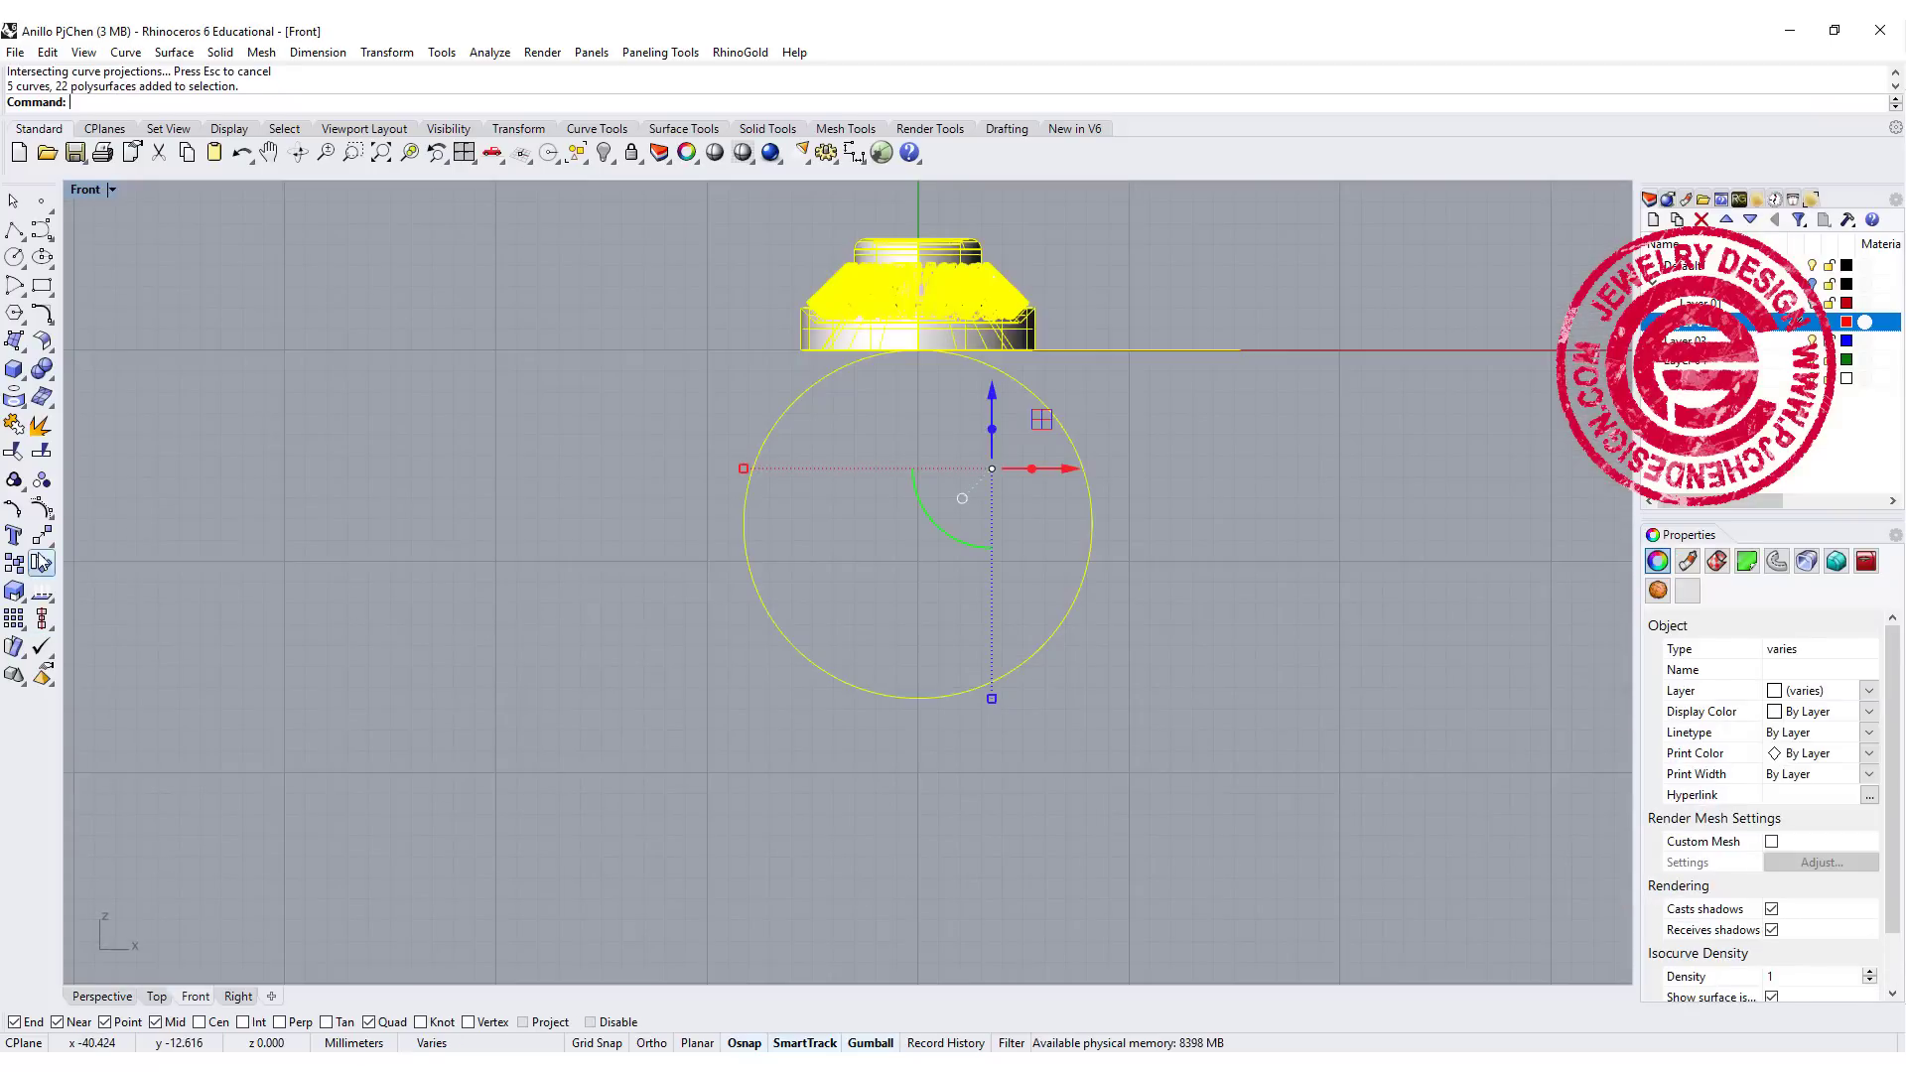
click(42, 535)
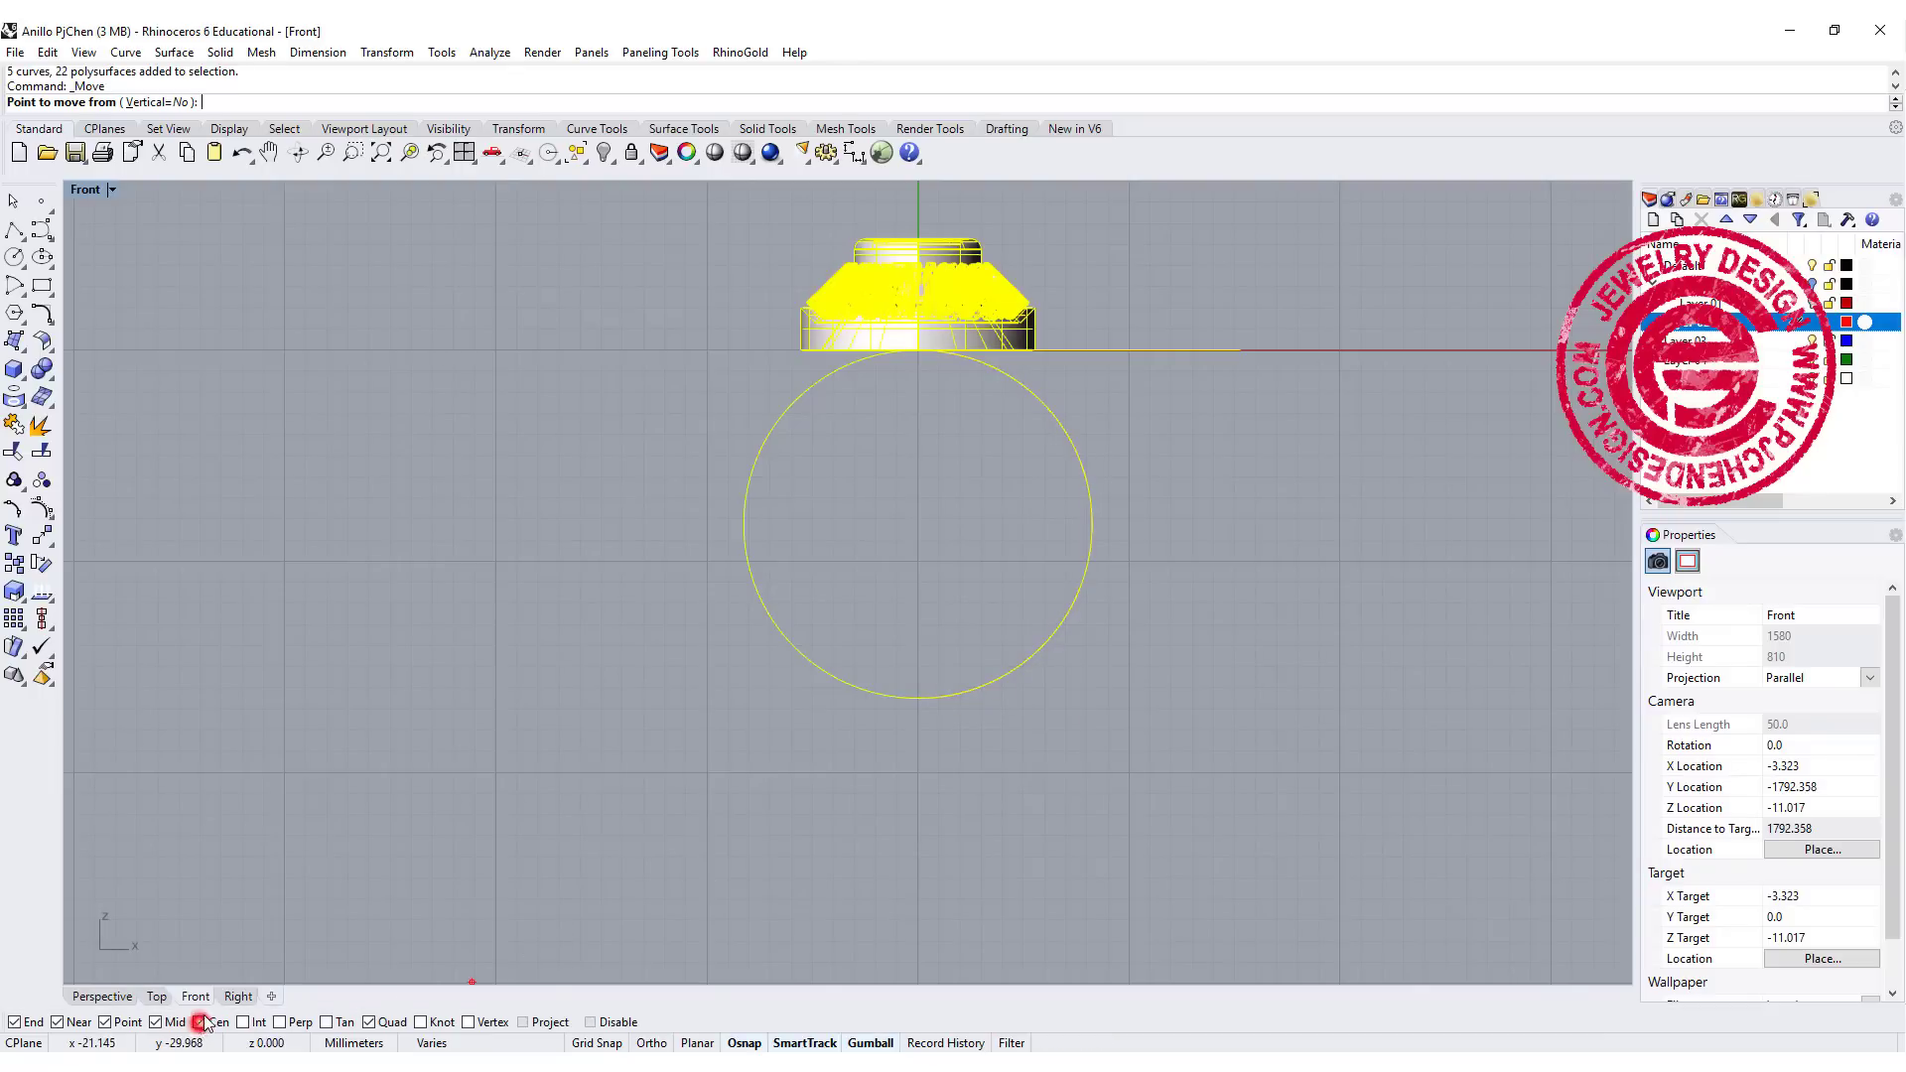
Step: Move everything from the finger circle's centre to 0,0,0, then view it in maximised Perspective
click(1026, 652)
text(0)
key(Return)
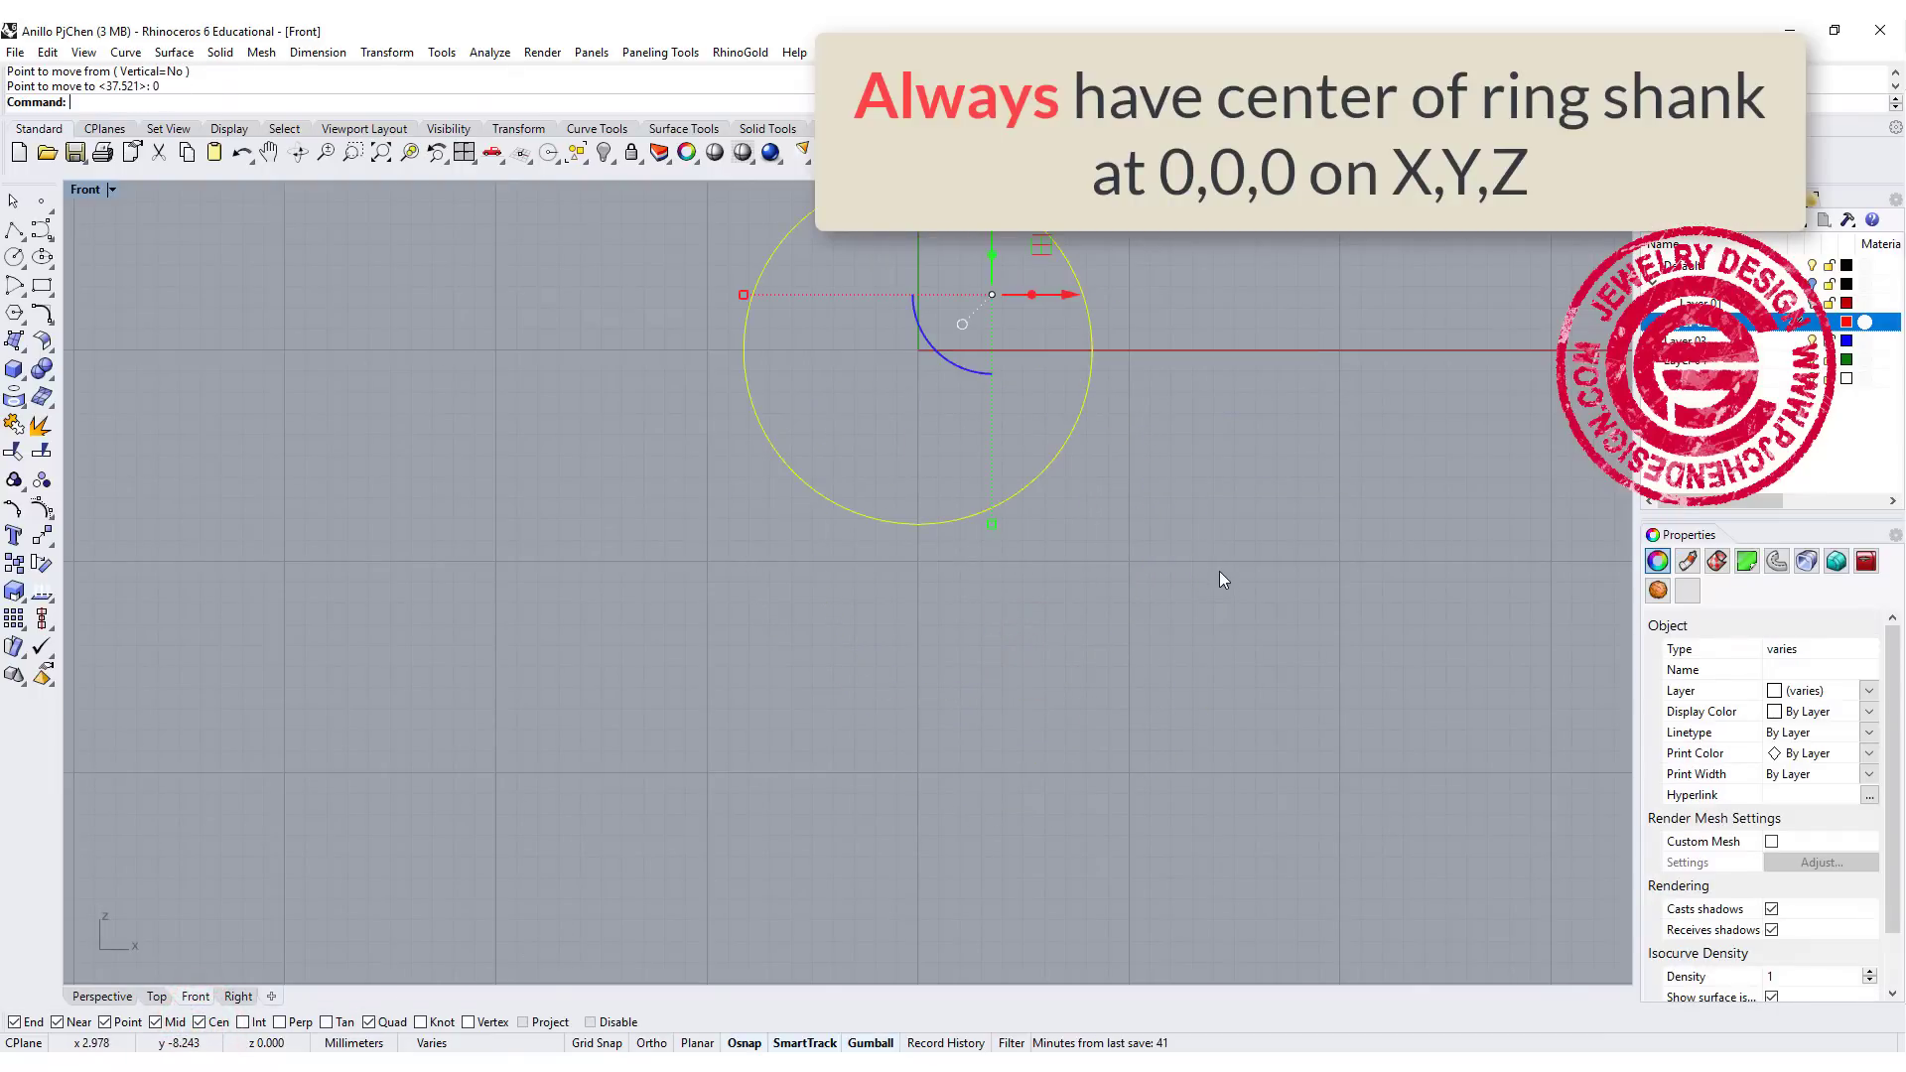
click(1197, 561)
scroll(1188, 552, down, 8)
right_drag(1121, 534, 921, 662)
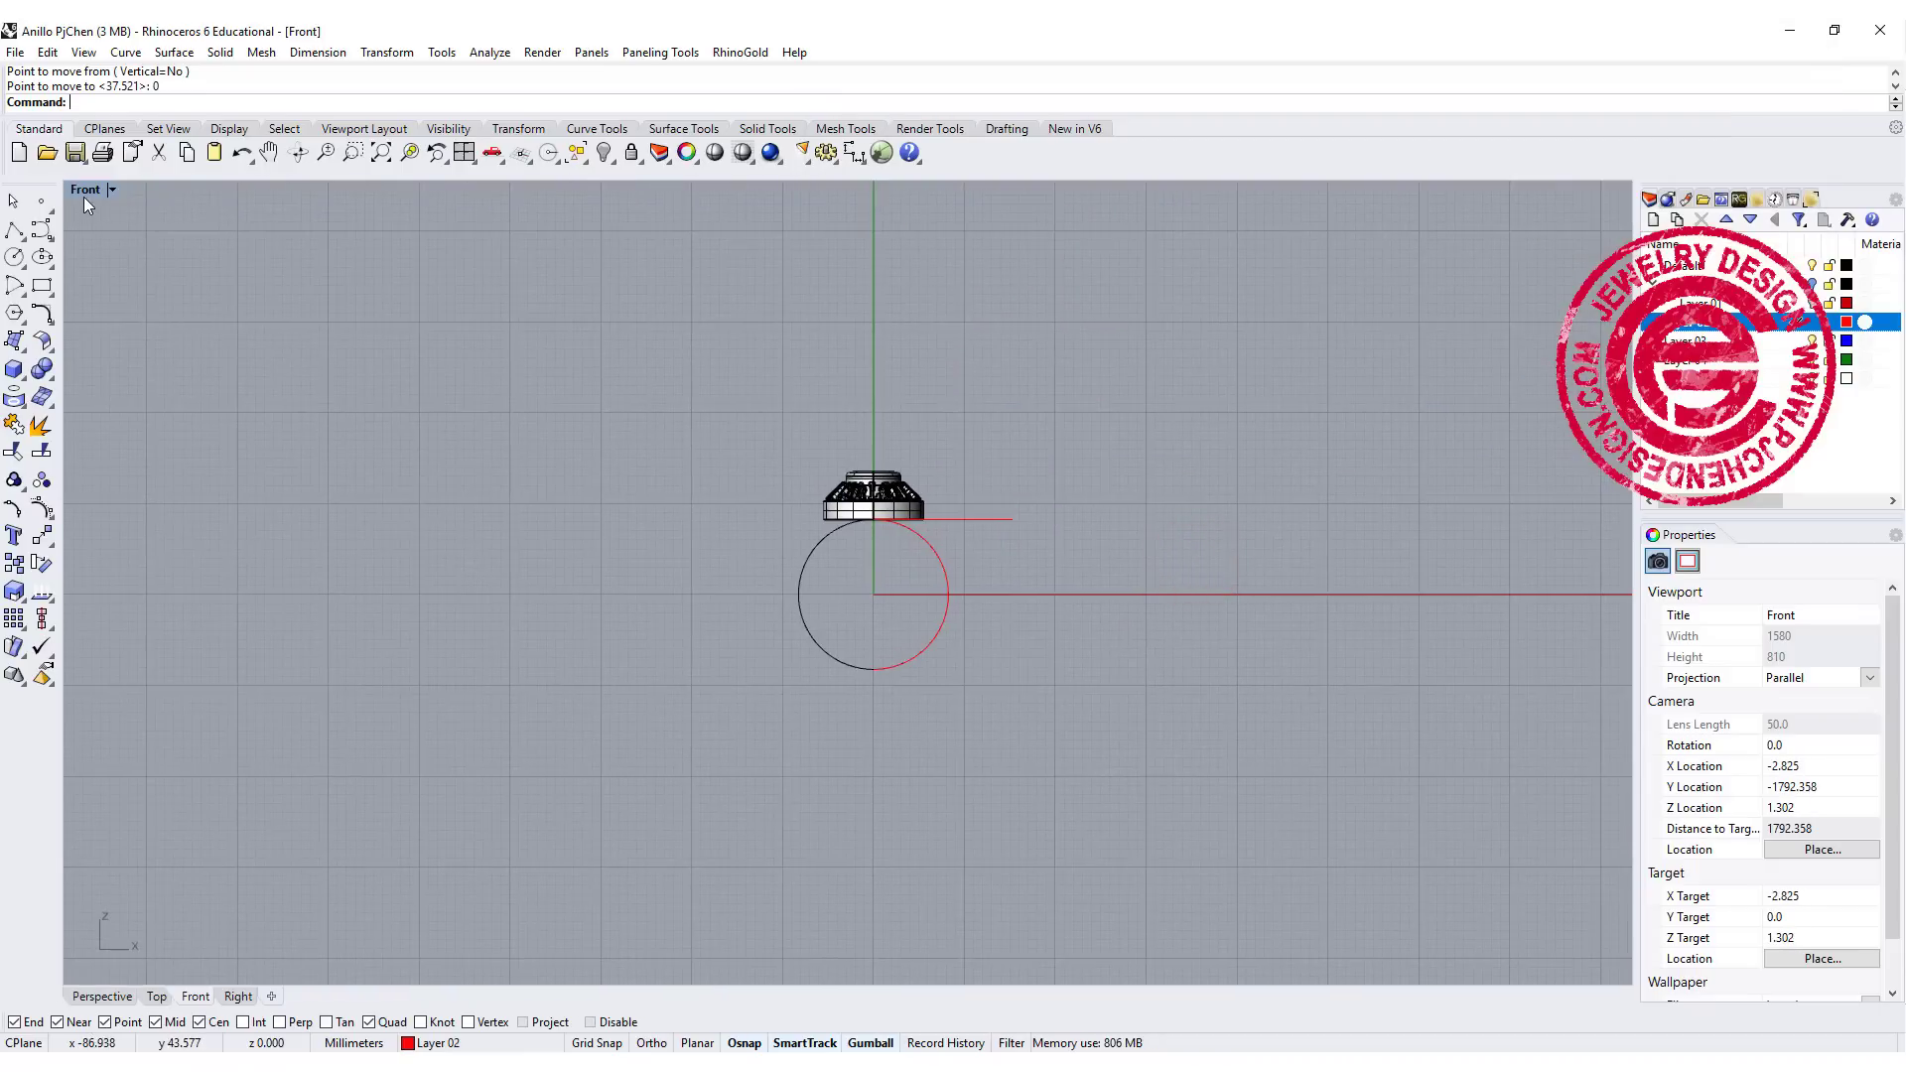
double_click(85, 189)
click(931, 224)
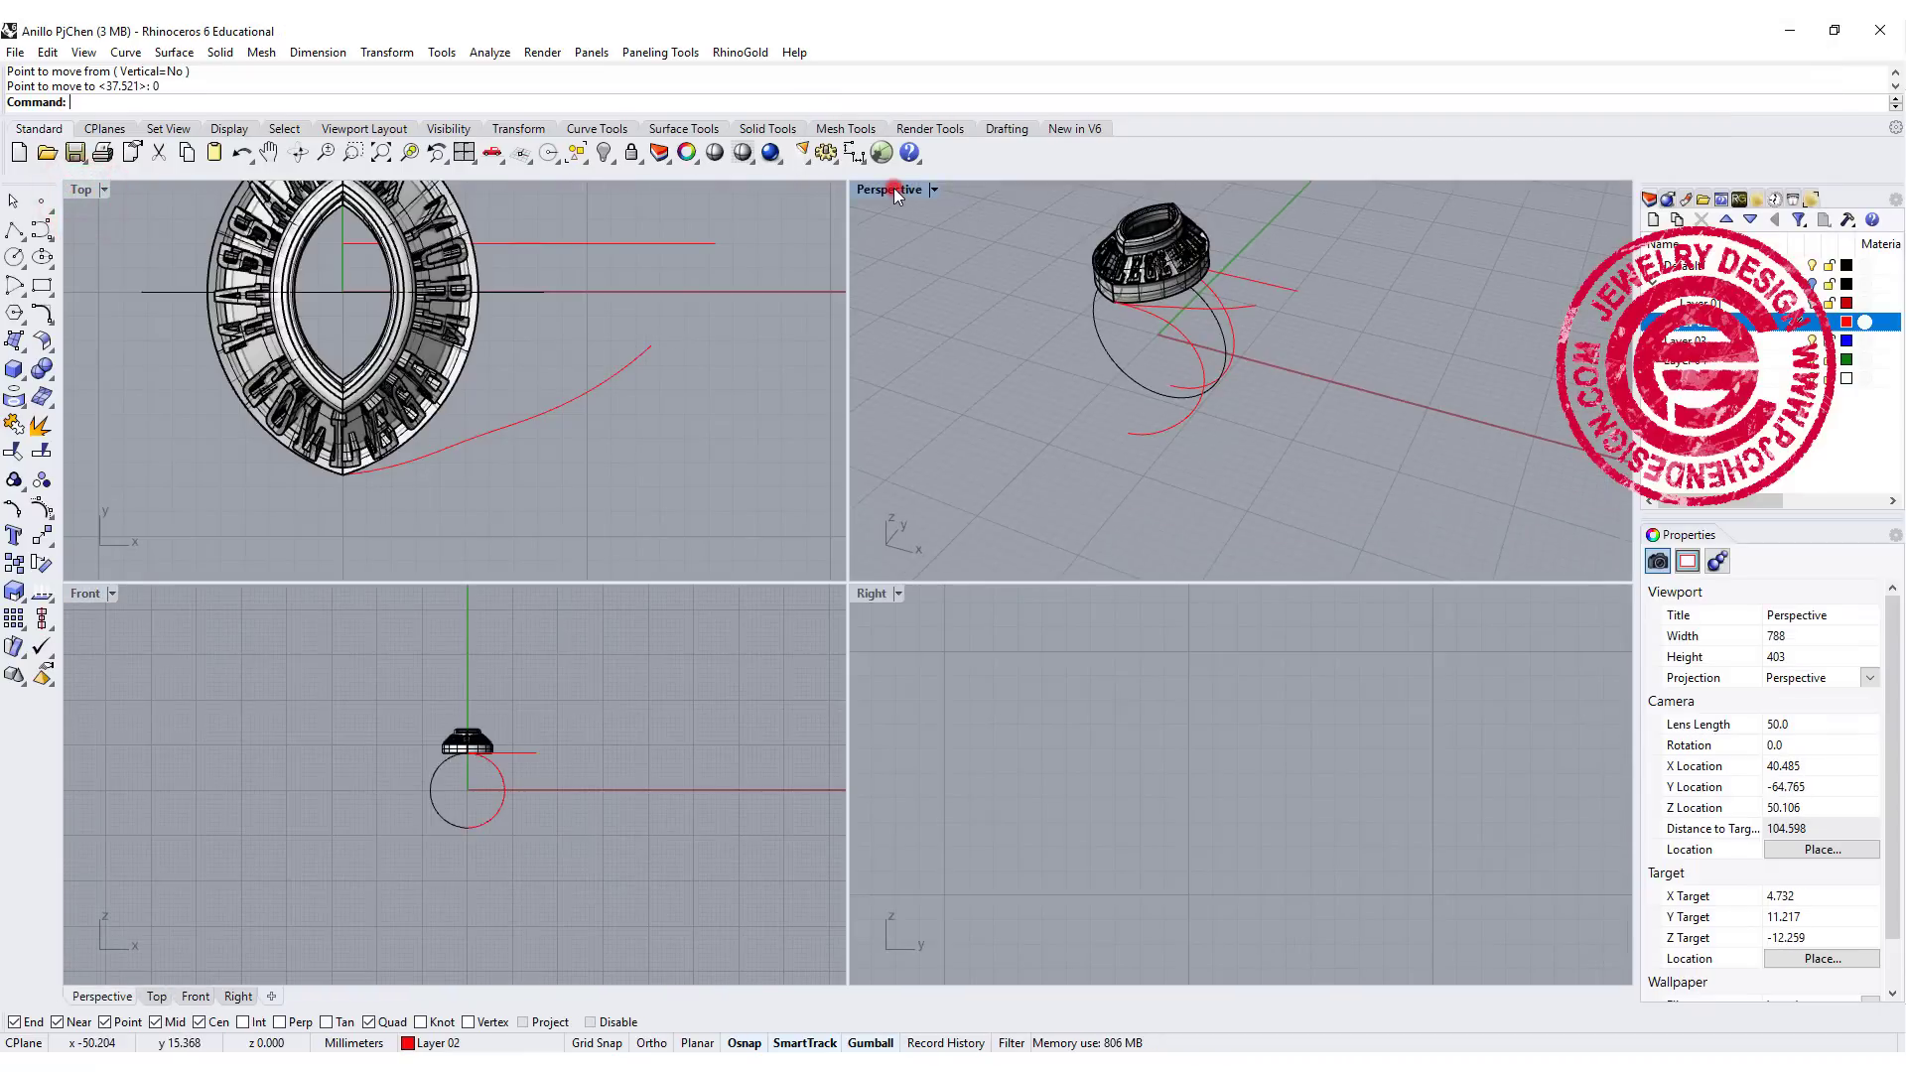
double_click(894, 191)
right_drag(944, 427, 615, 447)
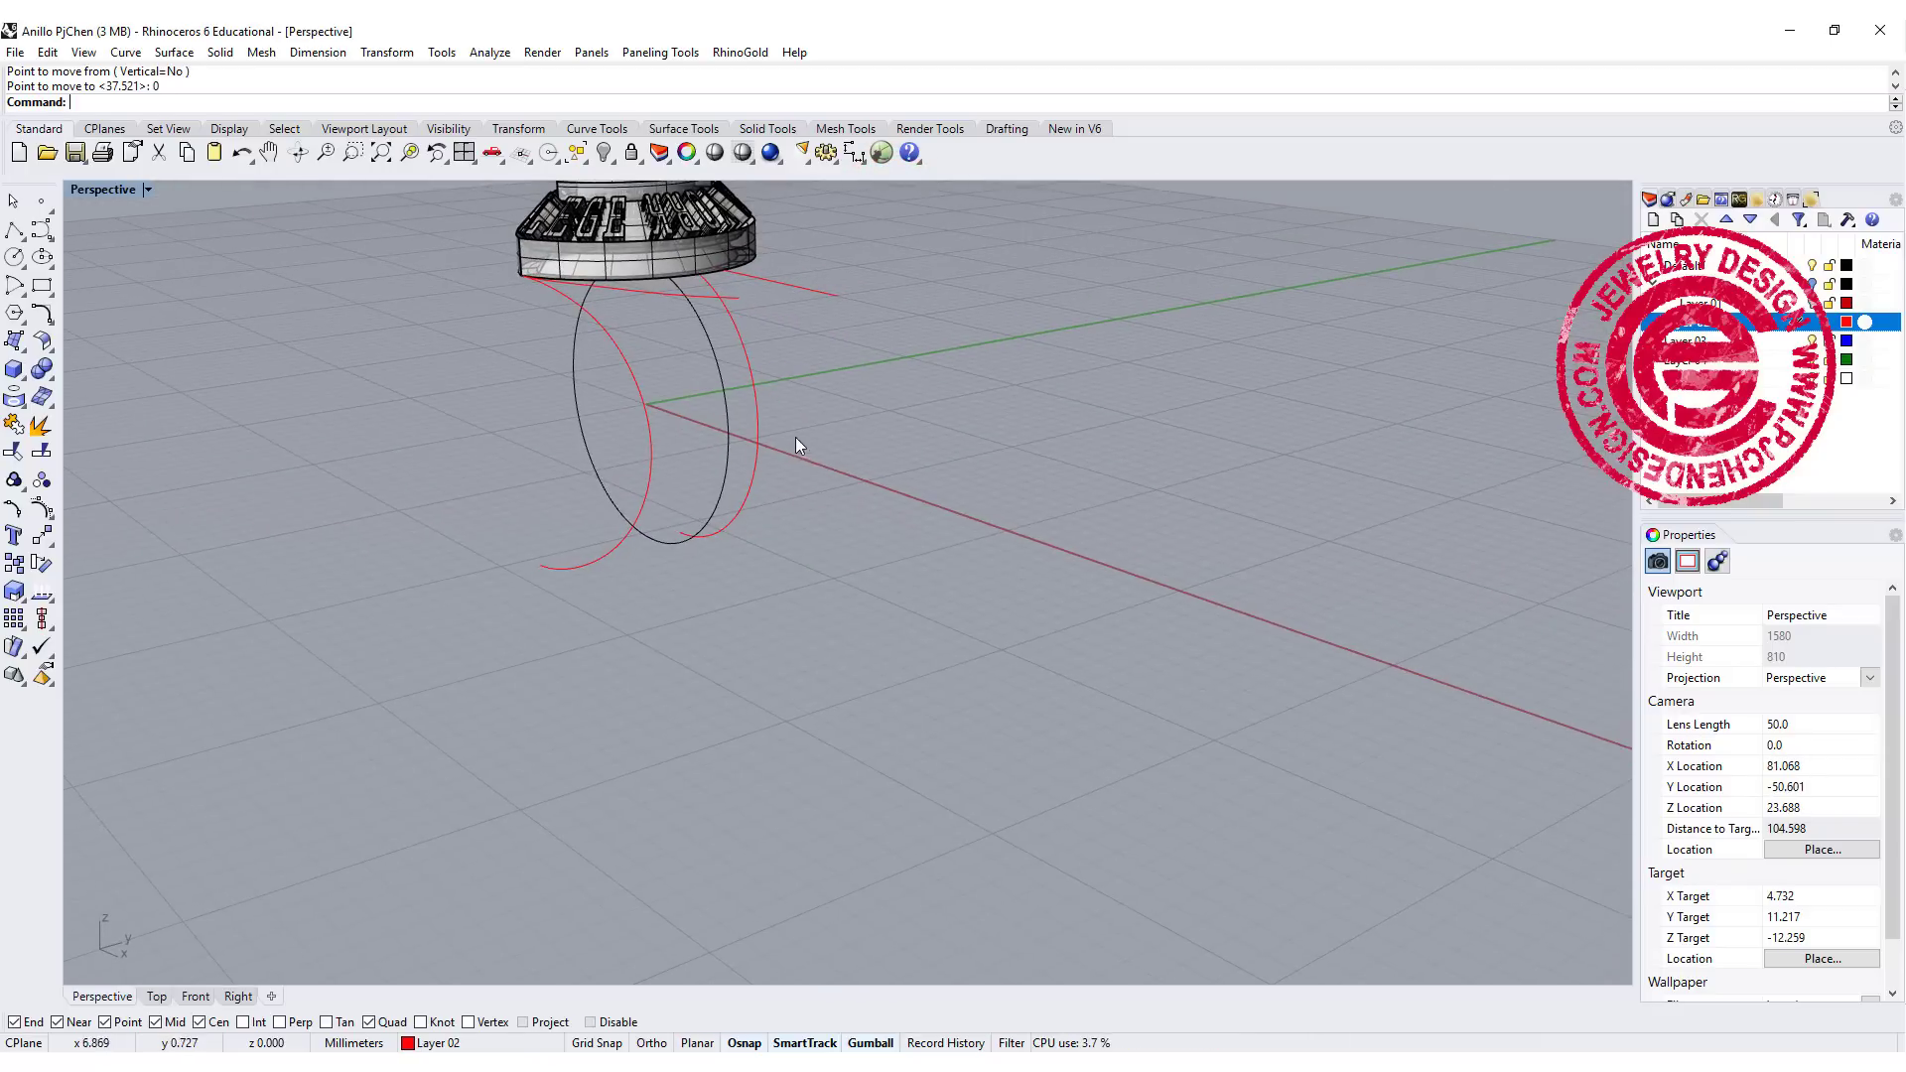
right_drag(796, 446, 869, 456)
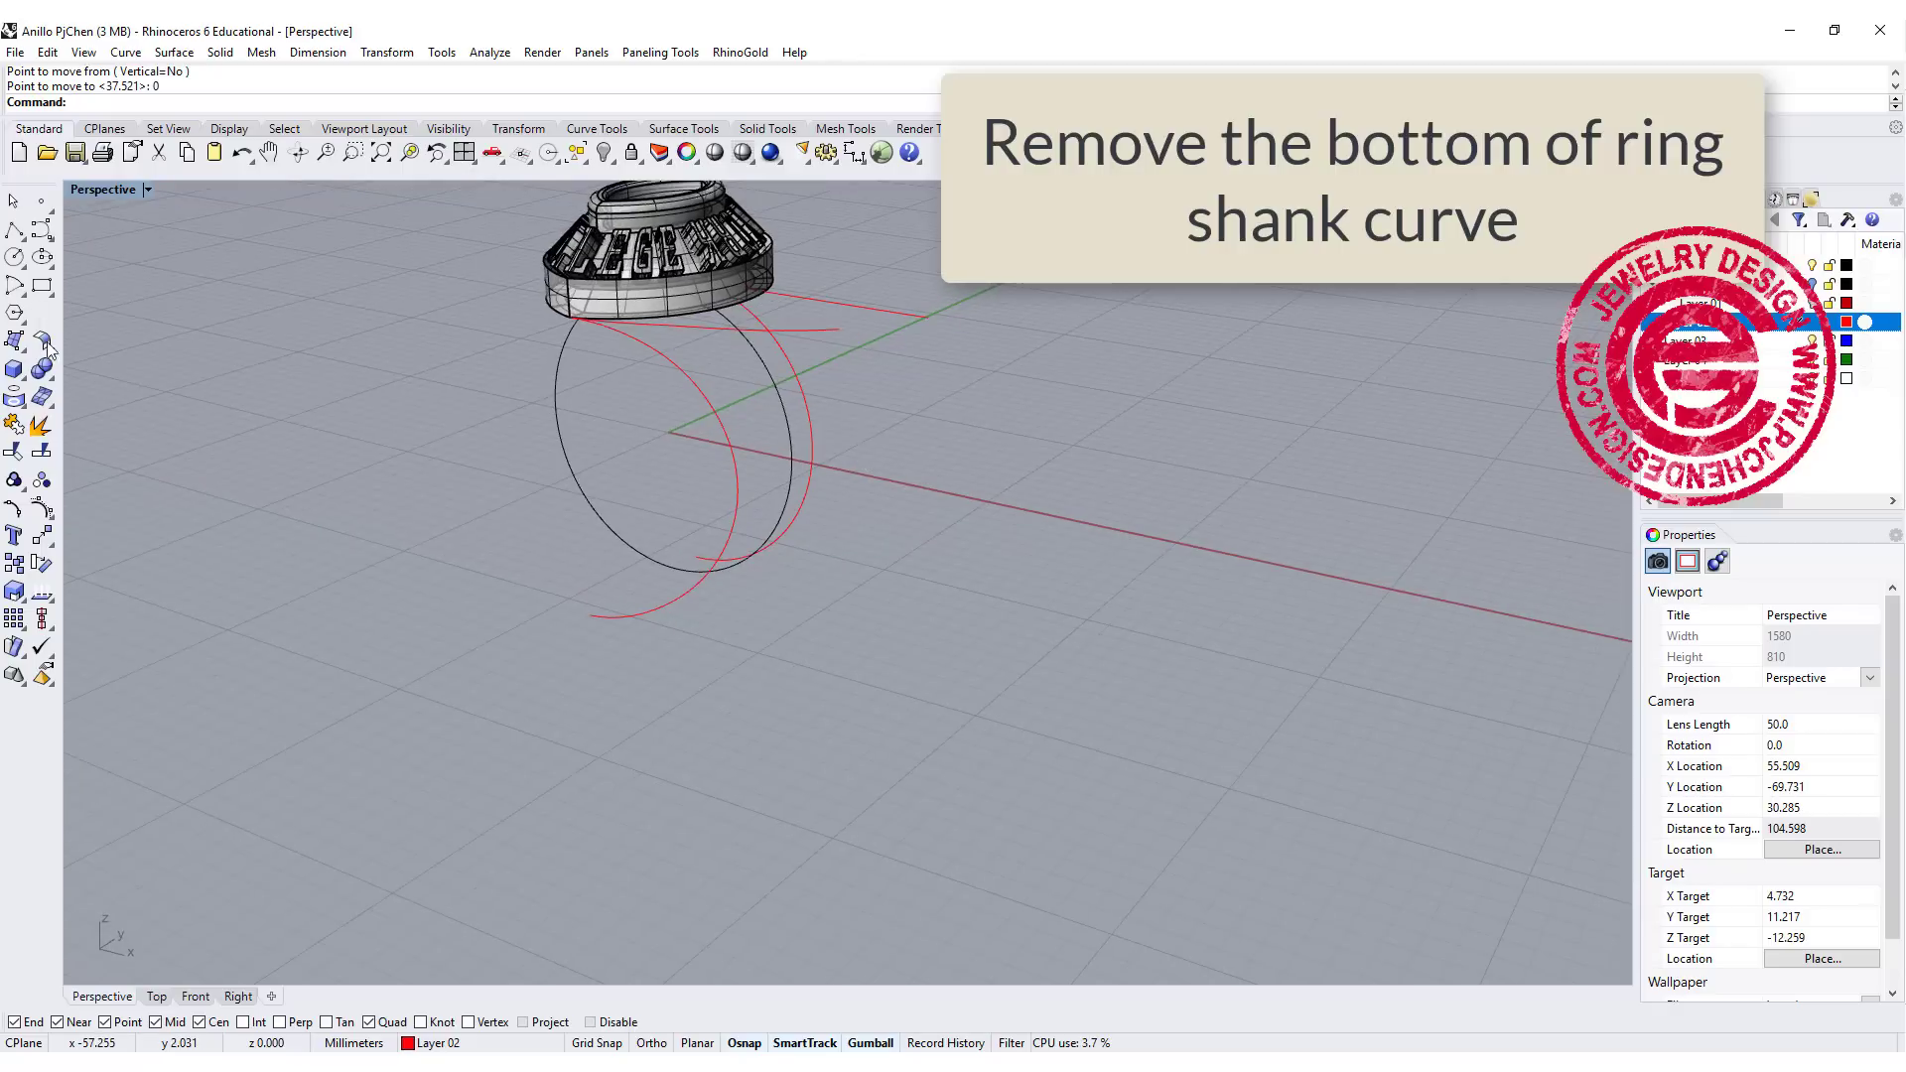
Step: Split the left and right red shank curves at a point near their midpoints
click(42, 453)
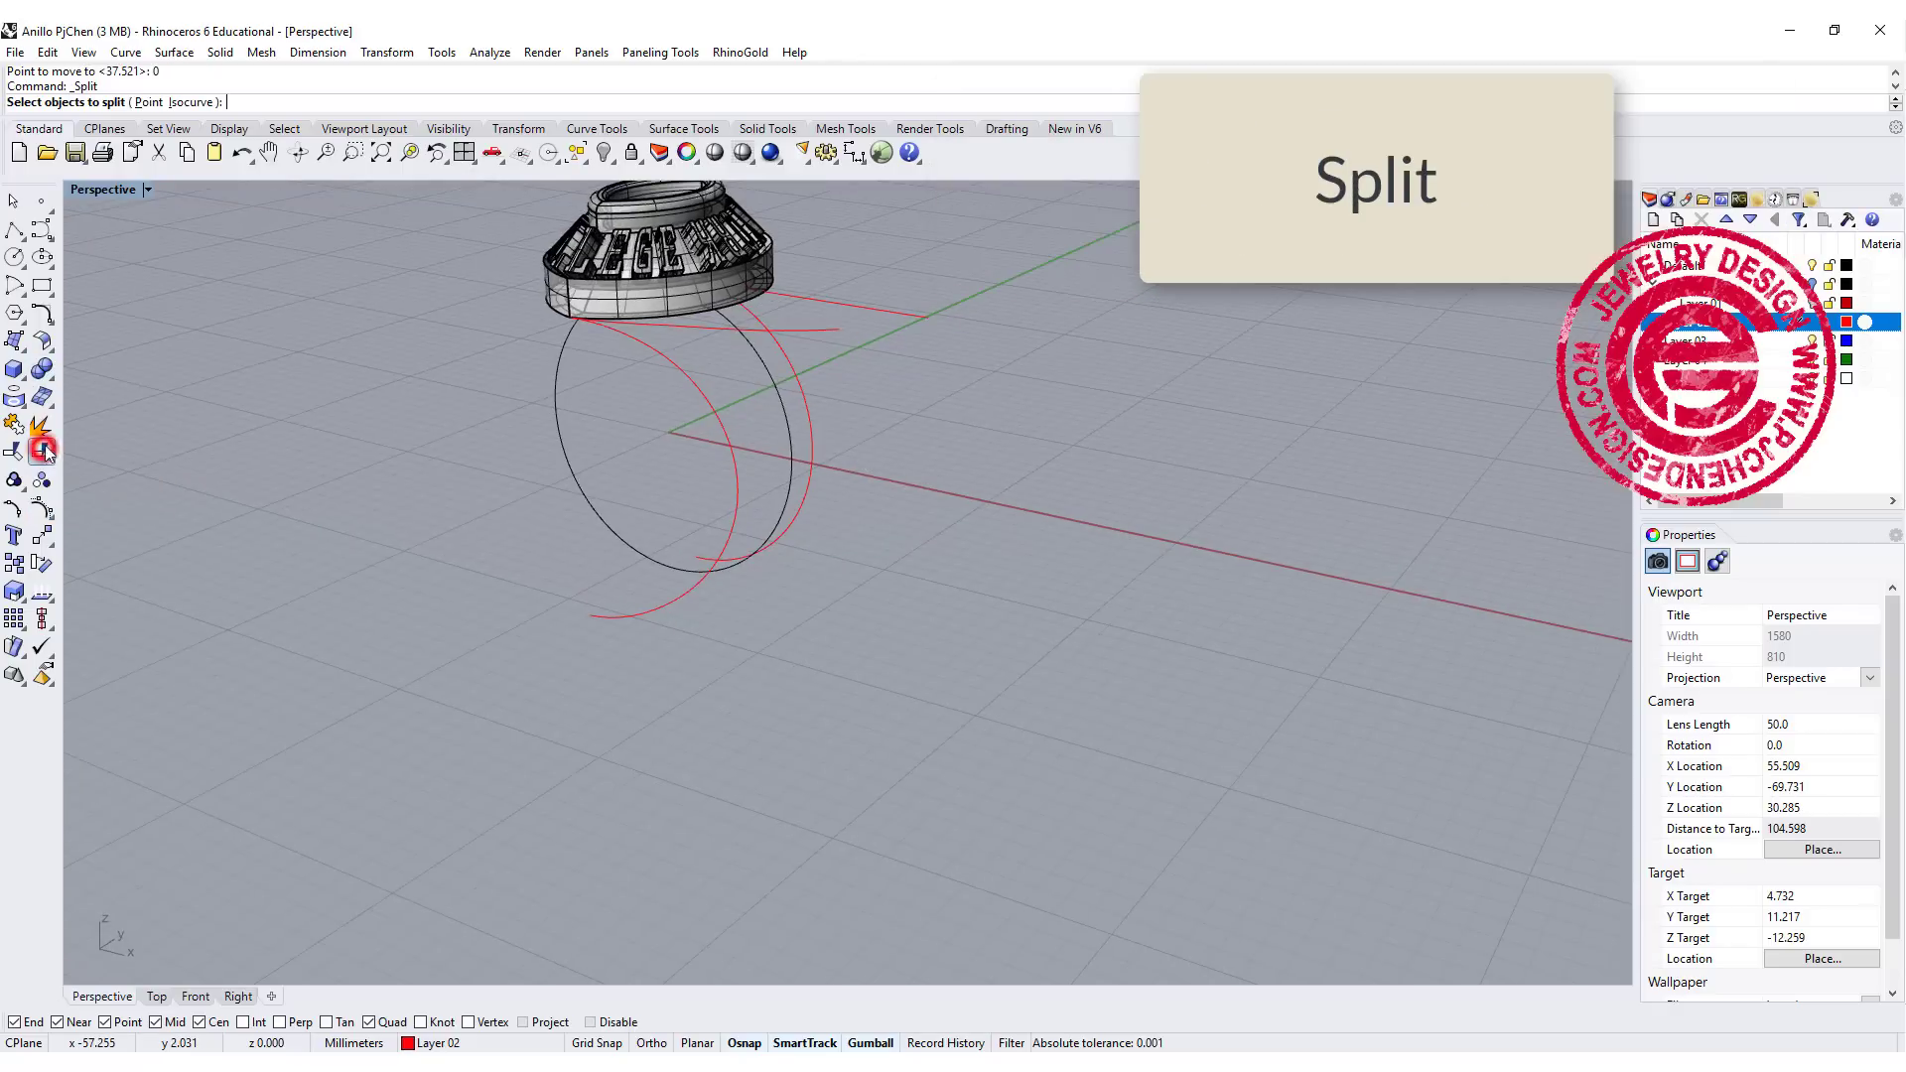
click(735, 480)
click(732, 494)
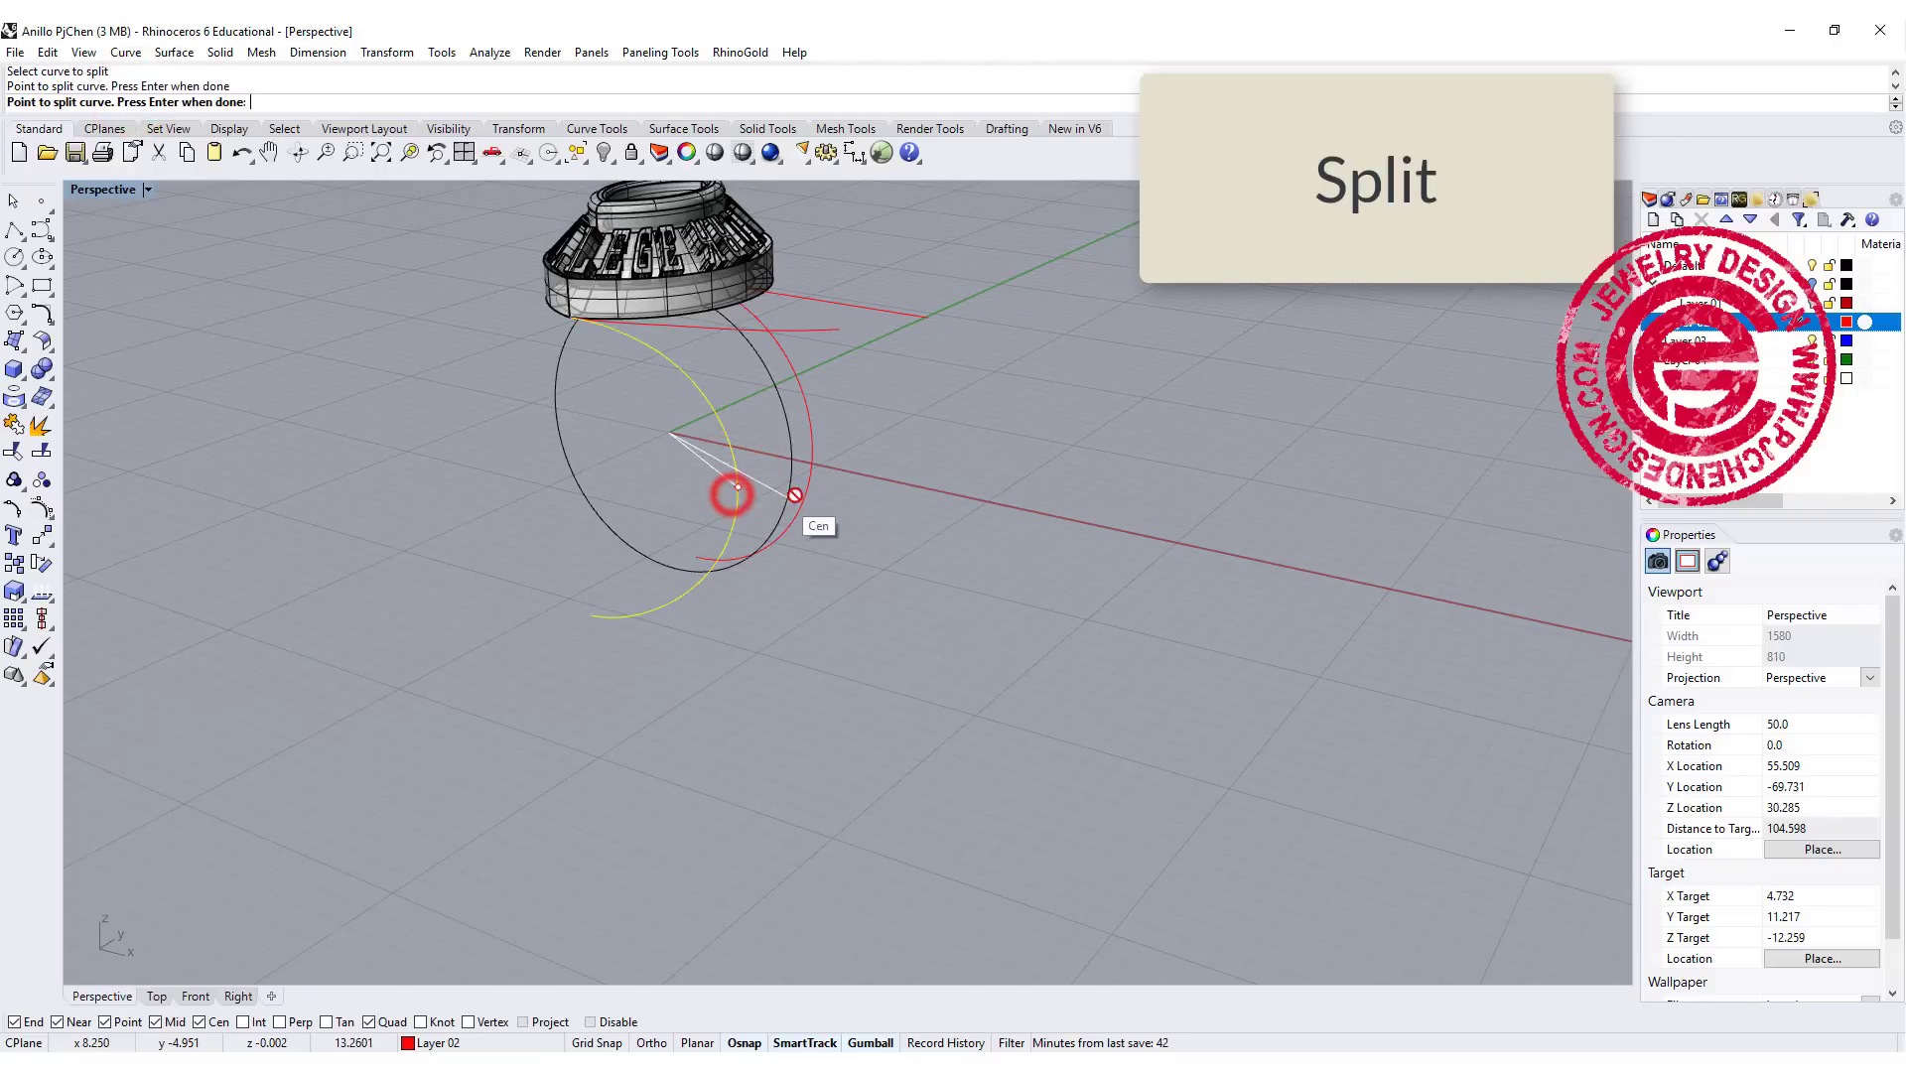
key(Return)
click(811, 470)
right_click(825, 466)
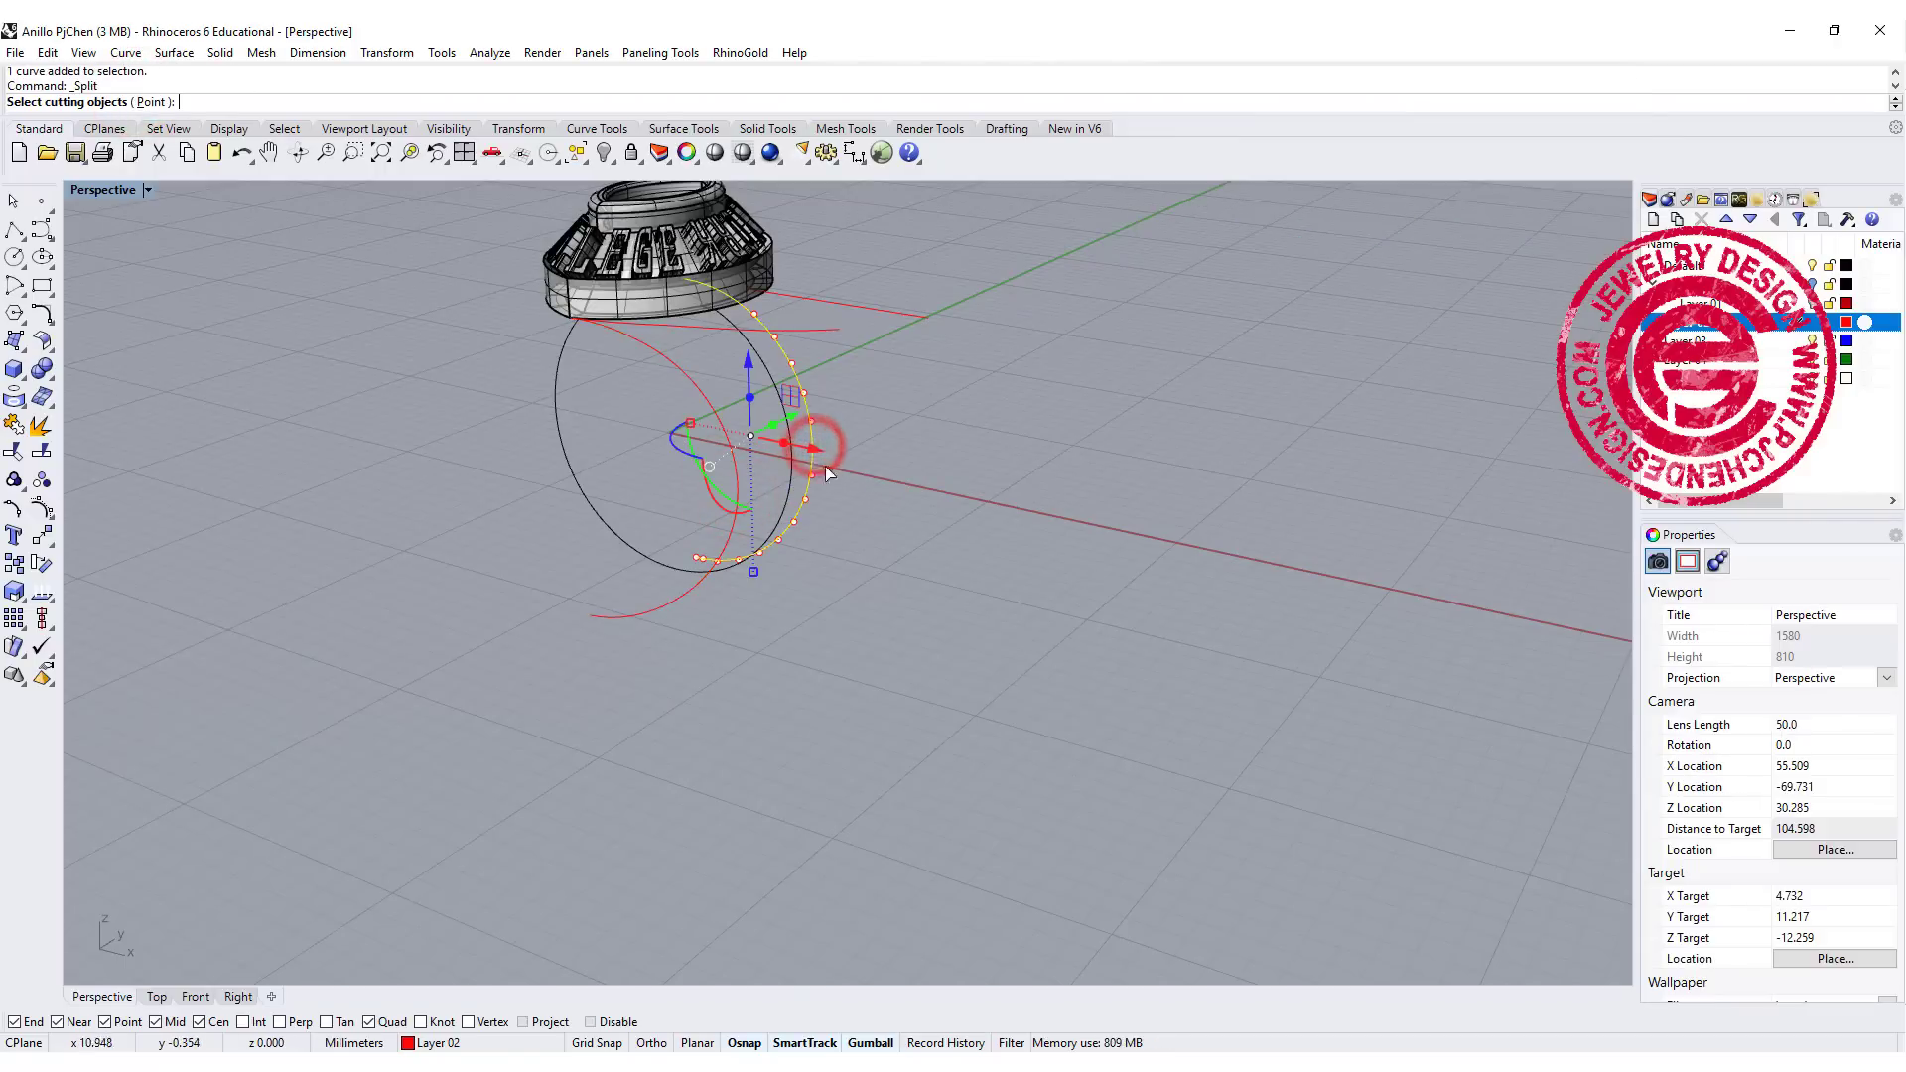
right_click(855, 458)
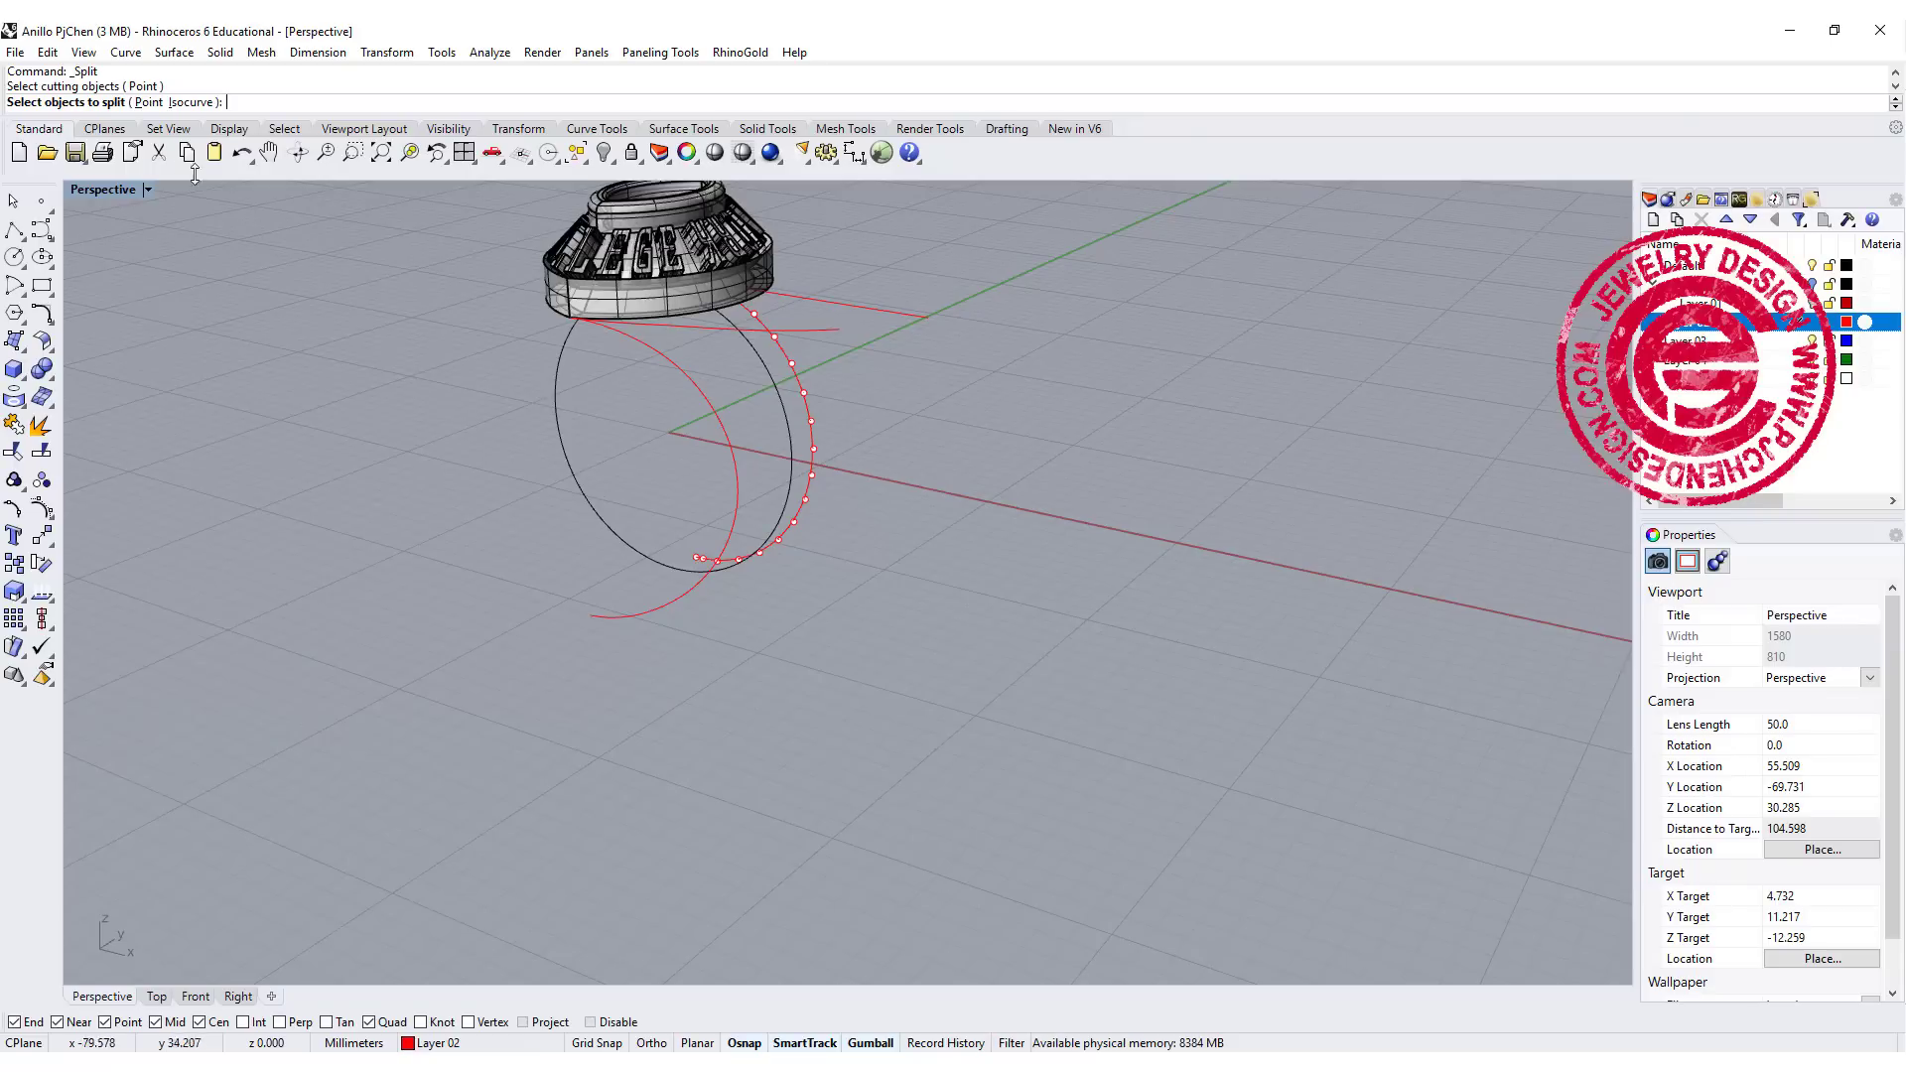
click(149, 102)
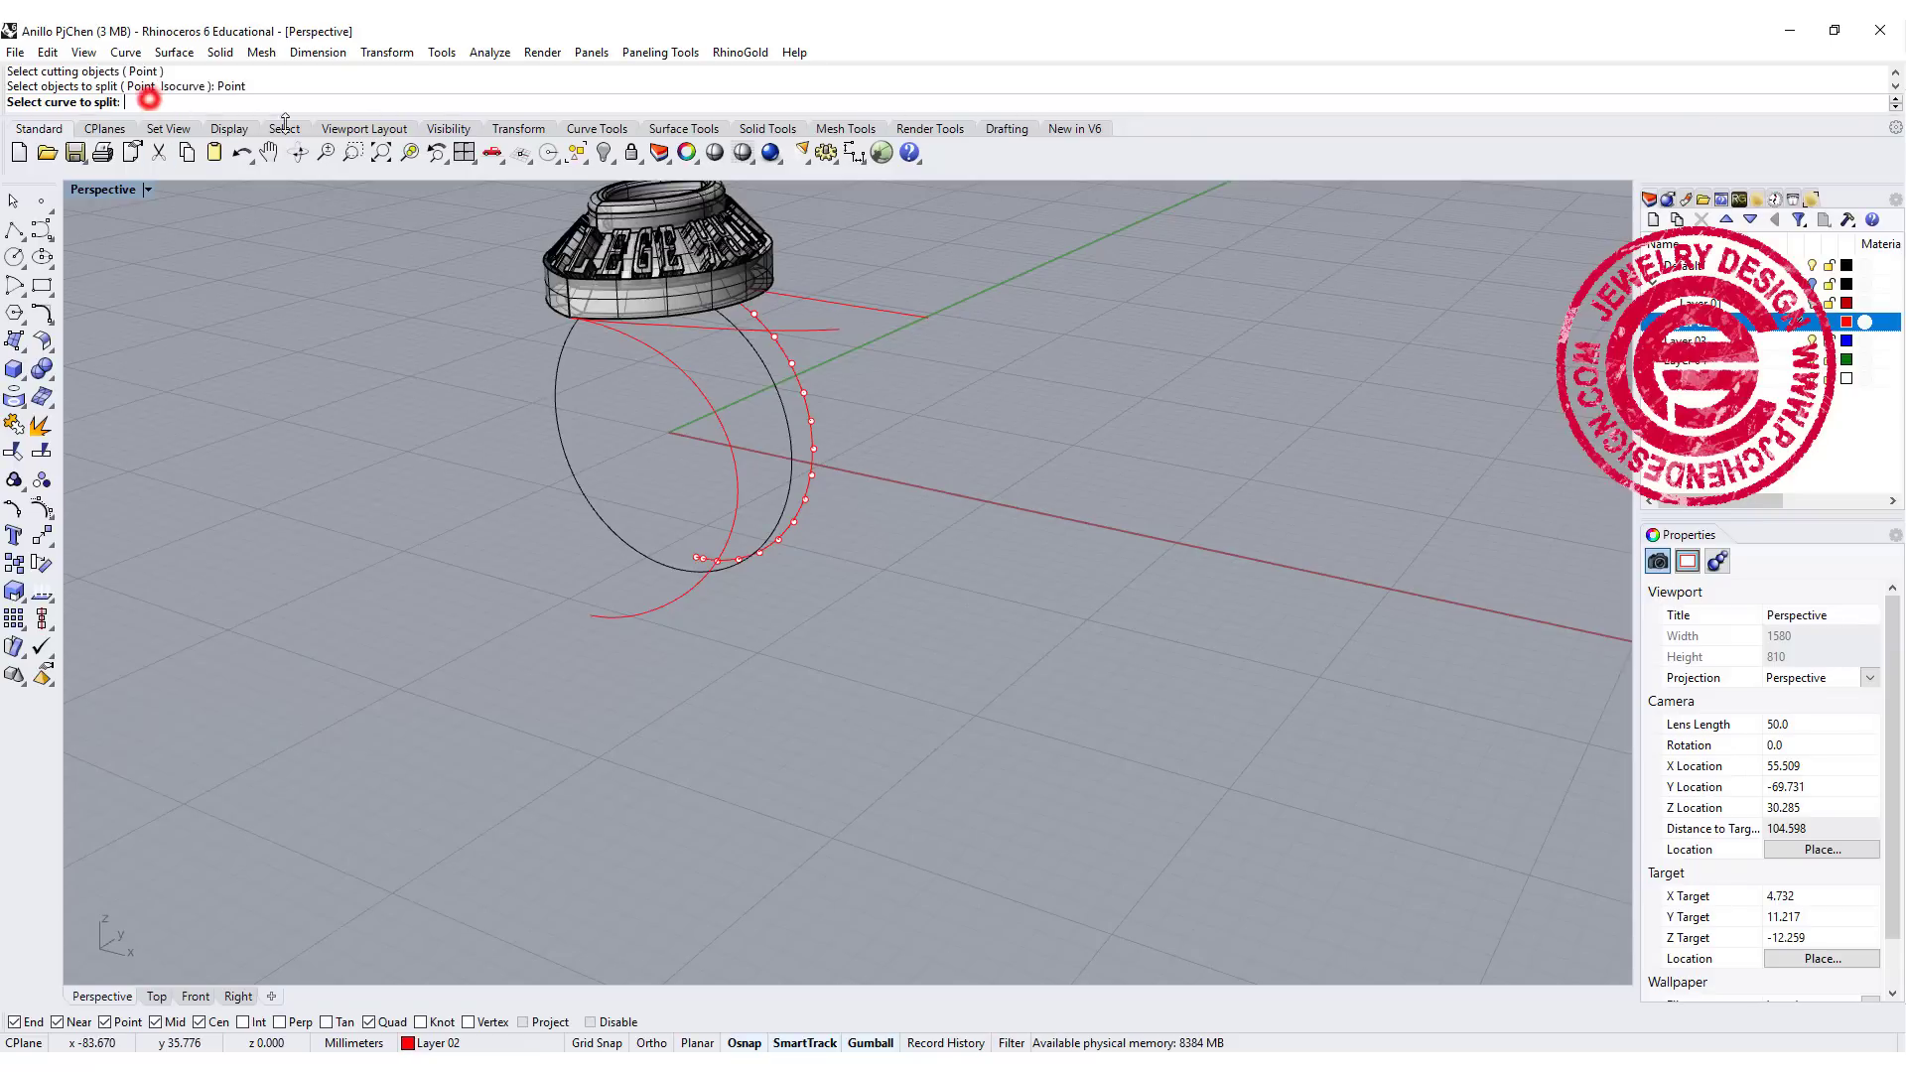
click(813, 460)
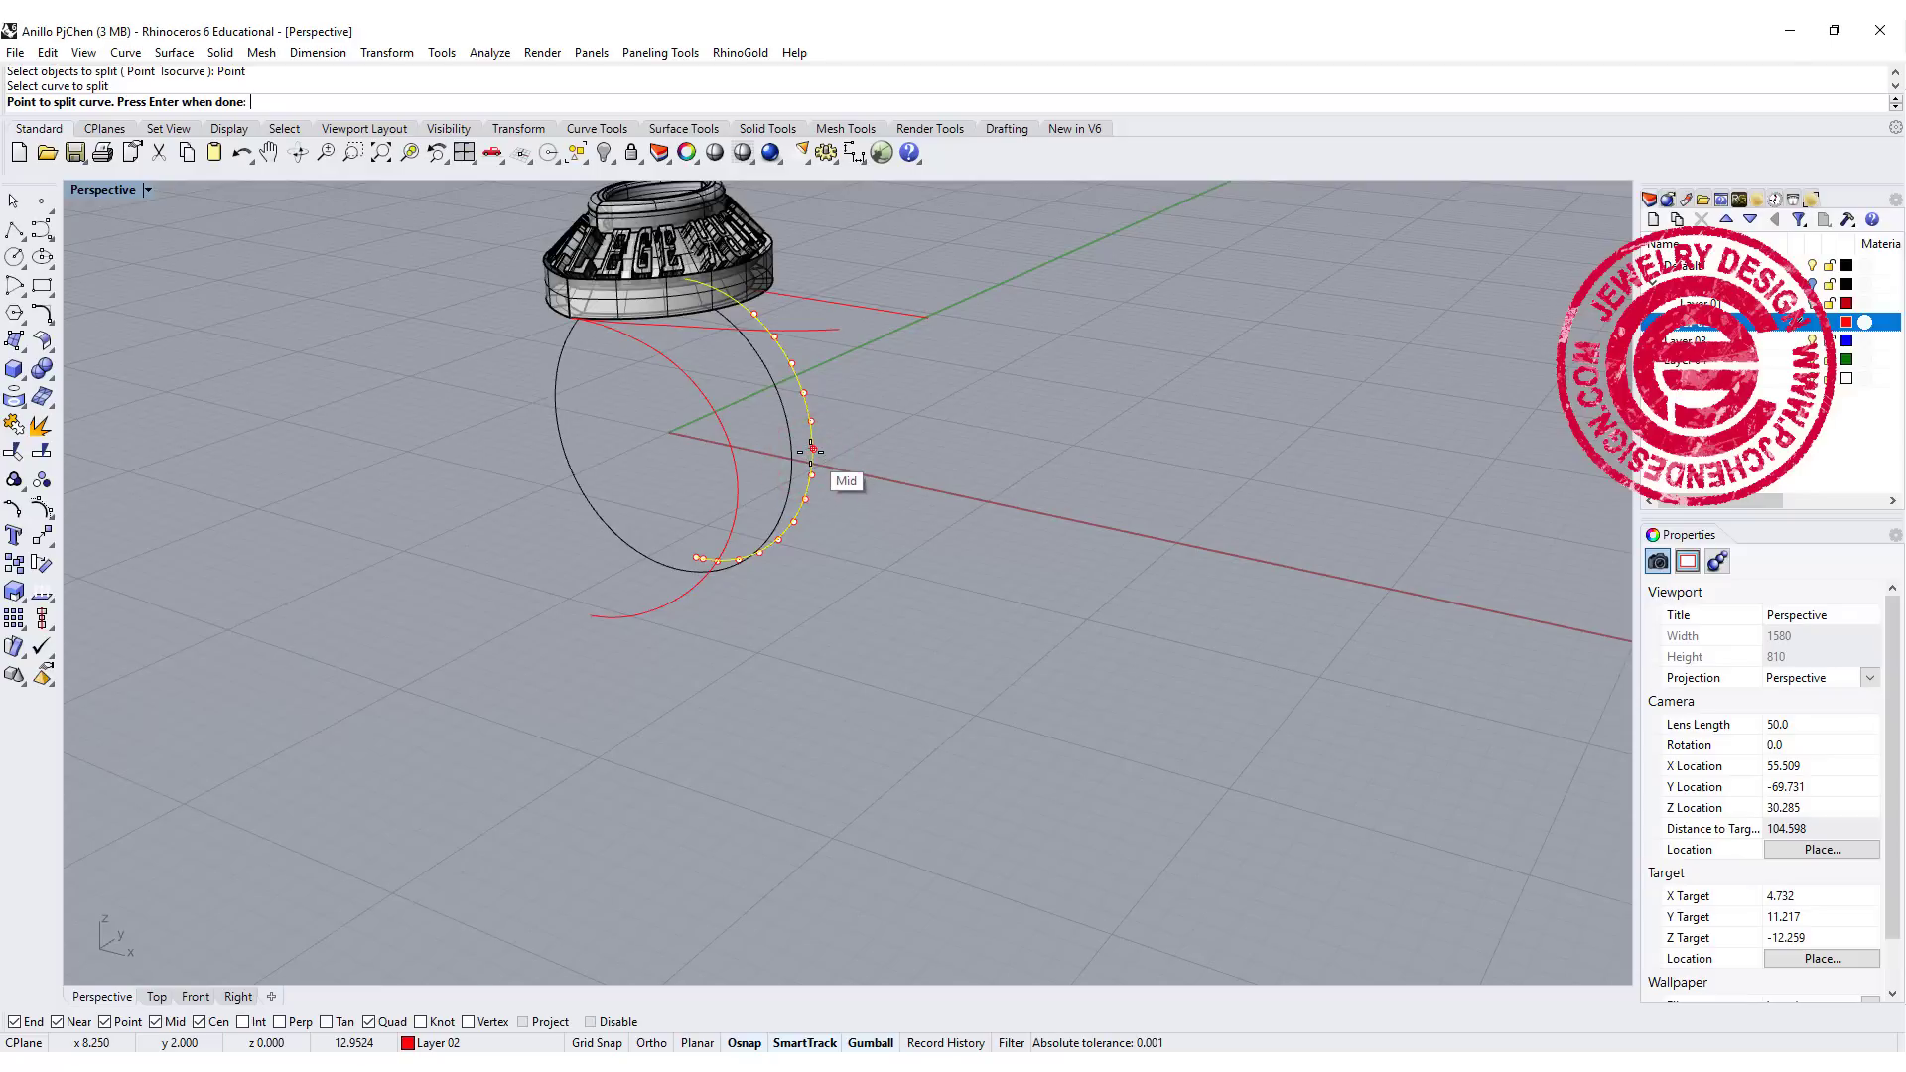
click(813, 450)
key(Return)
Step: Delete the lower cut-off curve piece and hide the two flat side guide curves
click(837, 492)
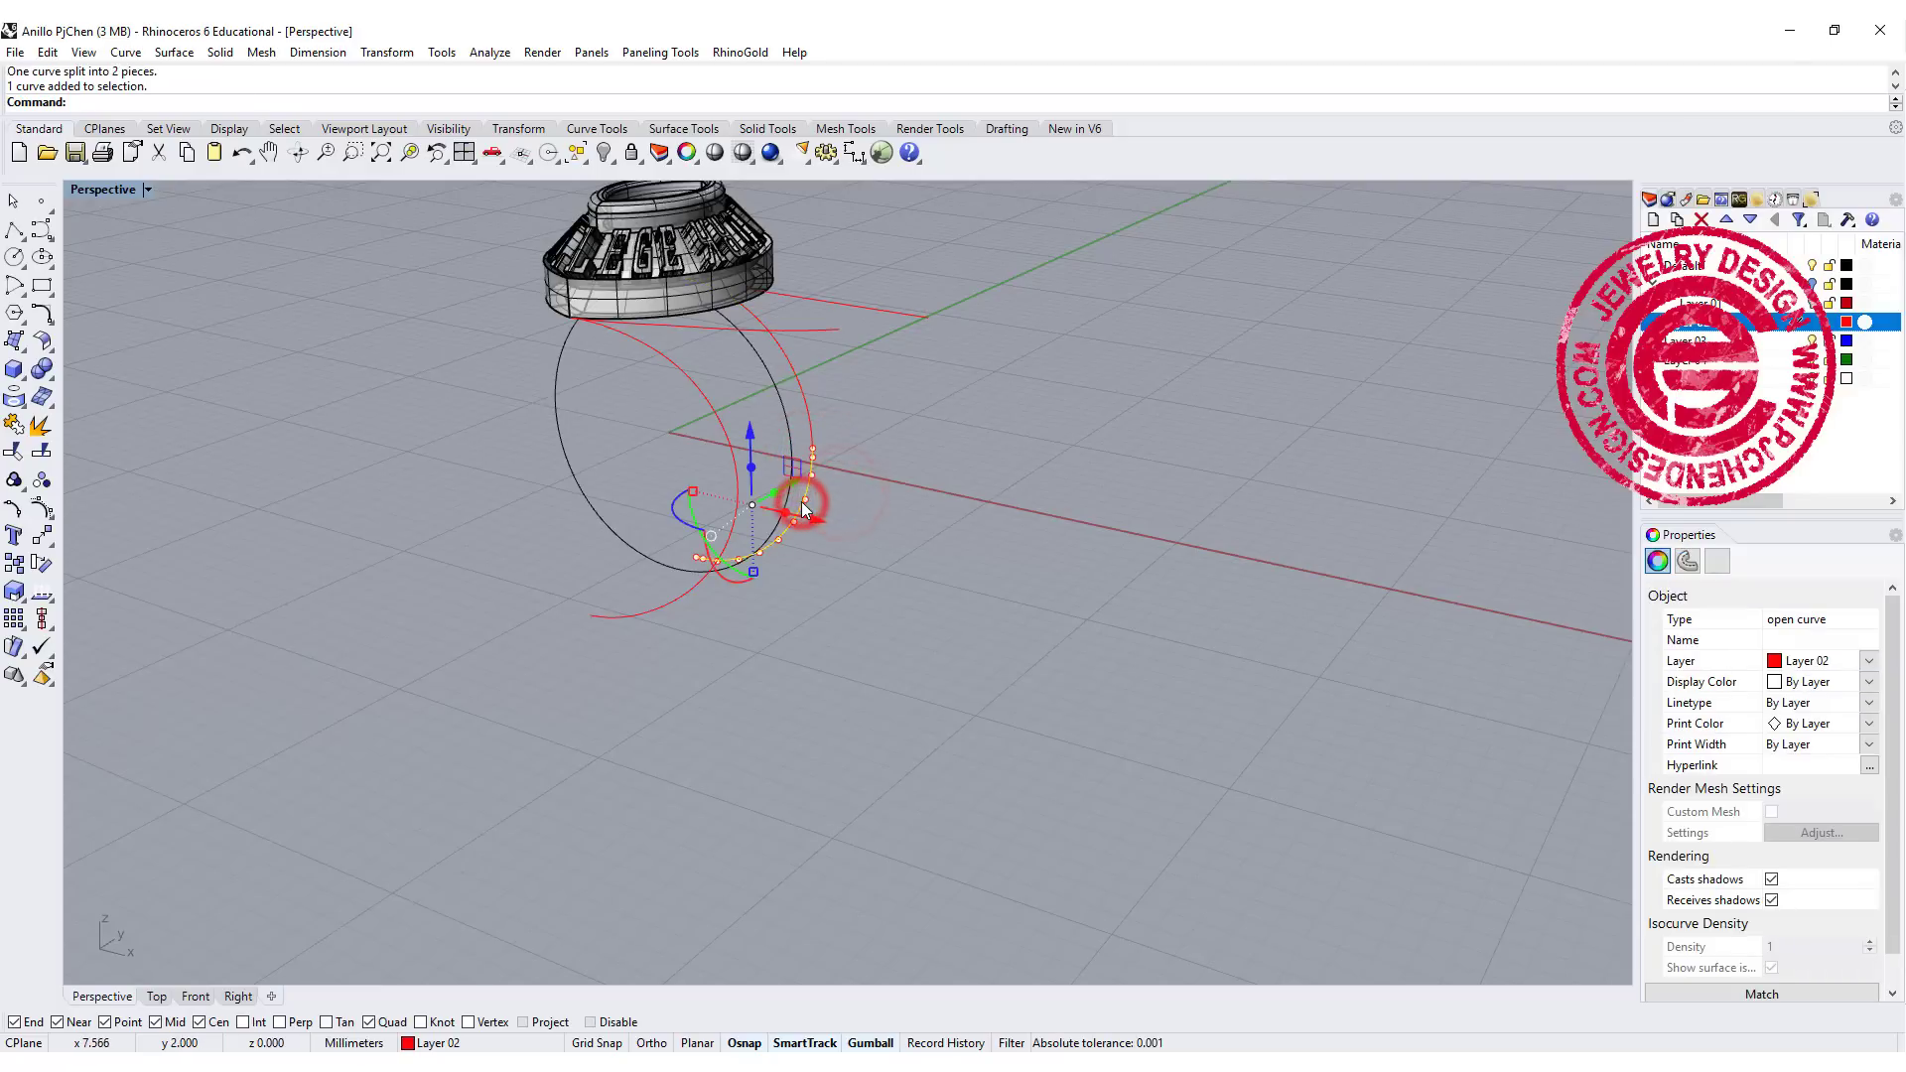
key(Delete)
right_drag(736, 513, 928, 567)
drag(973, 459, 973, 457)
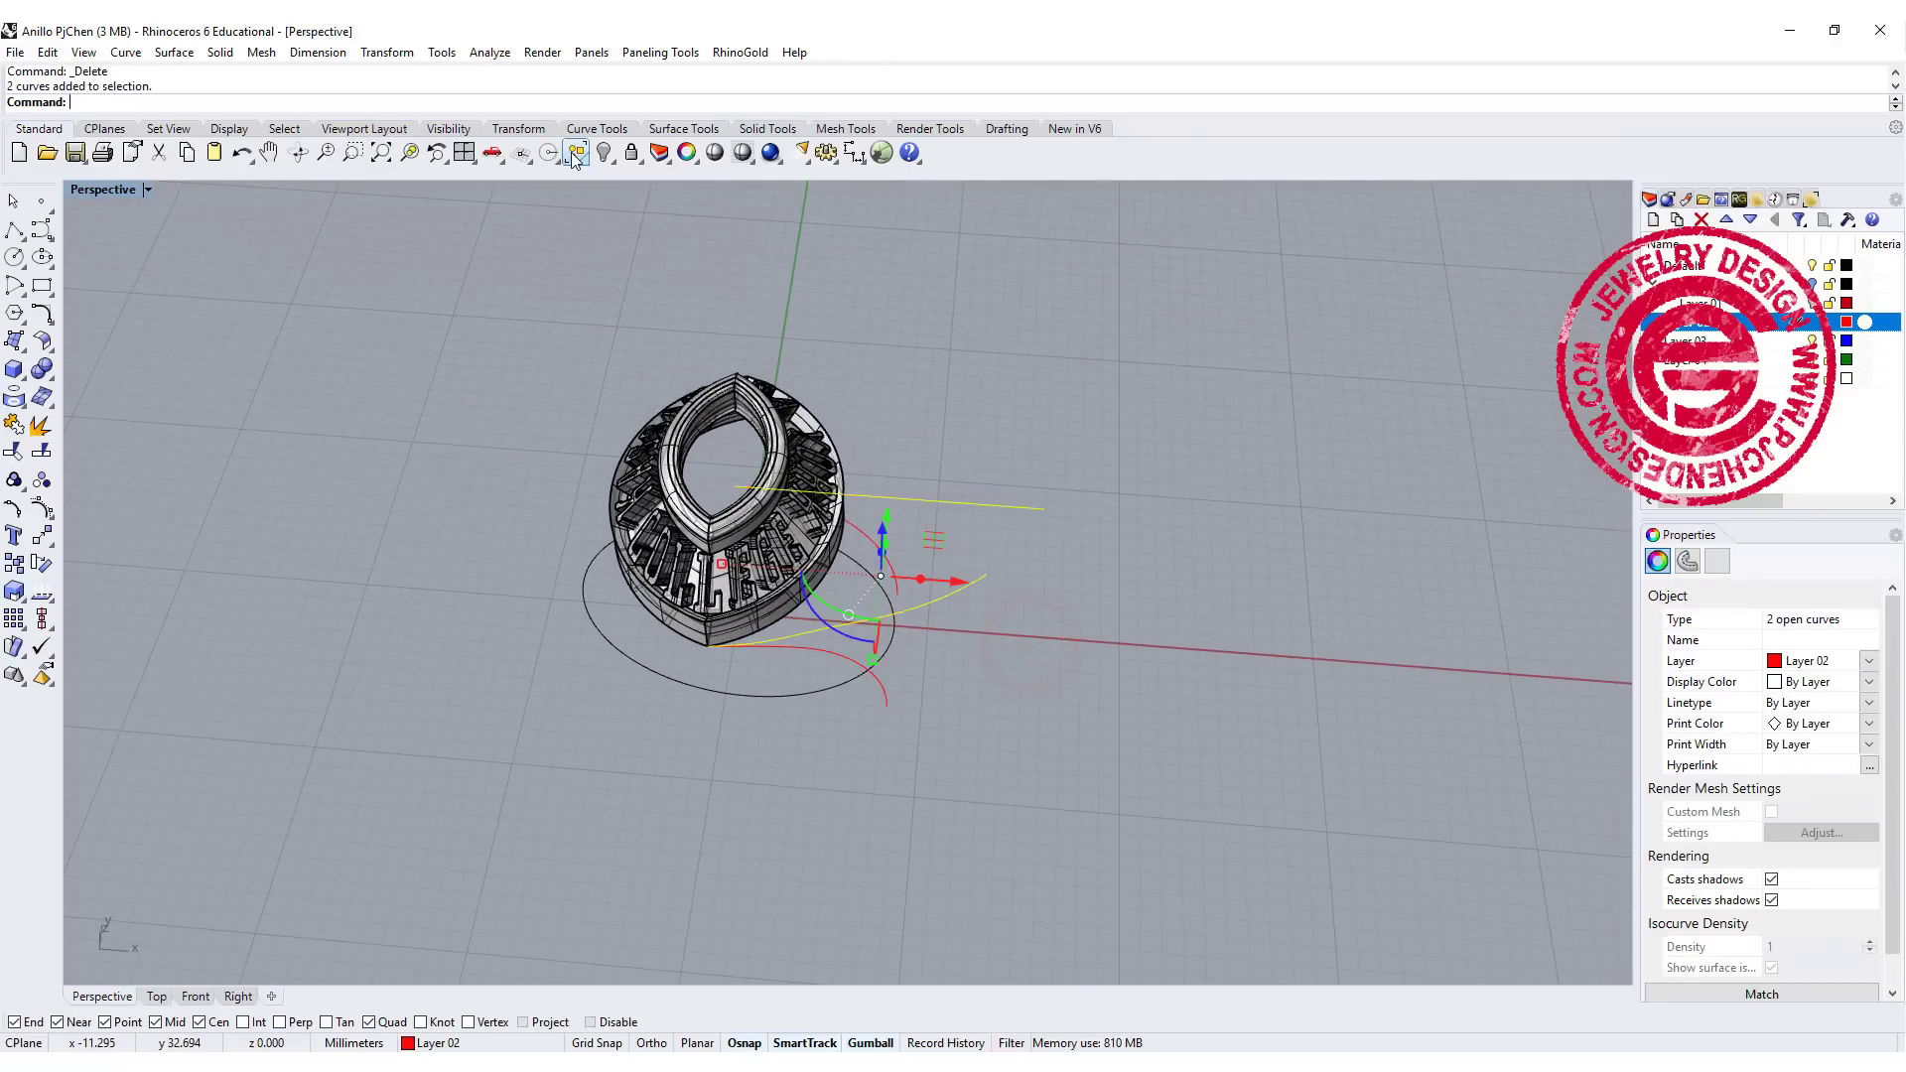
click(605, 154)
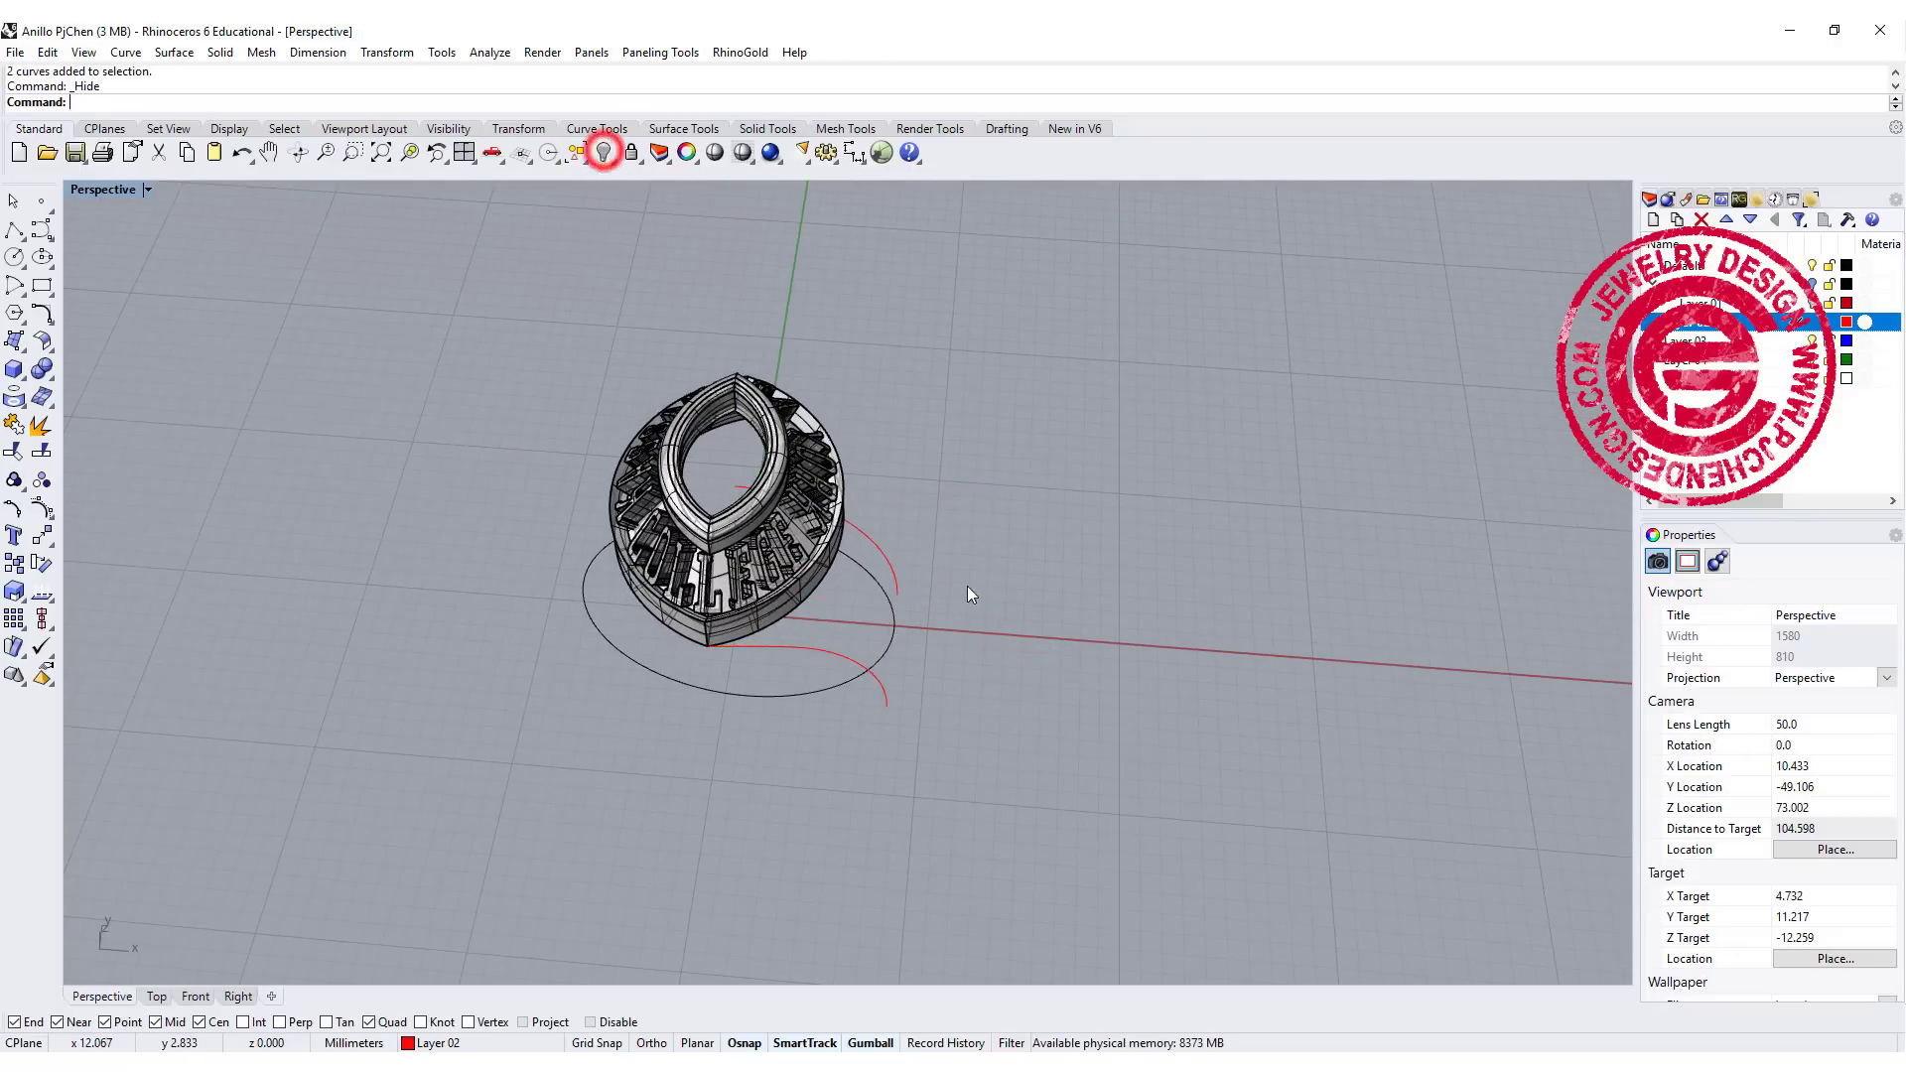
mouse_move(635, 417)
right_down()
mouse_move(681, 480)
mouse_move(724, 426)
mouse_move(914, 528)
mouse_move(953, 527)
mouse_move(914, 480)
mouse_move(627, 395)
right_up()
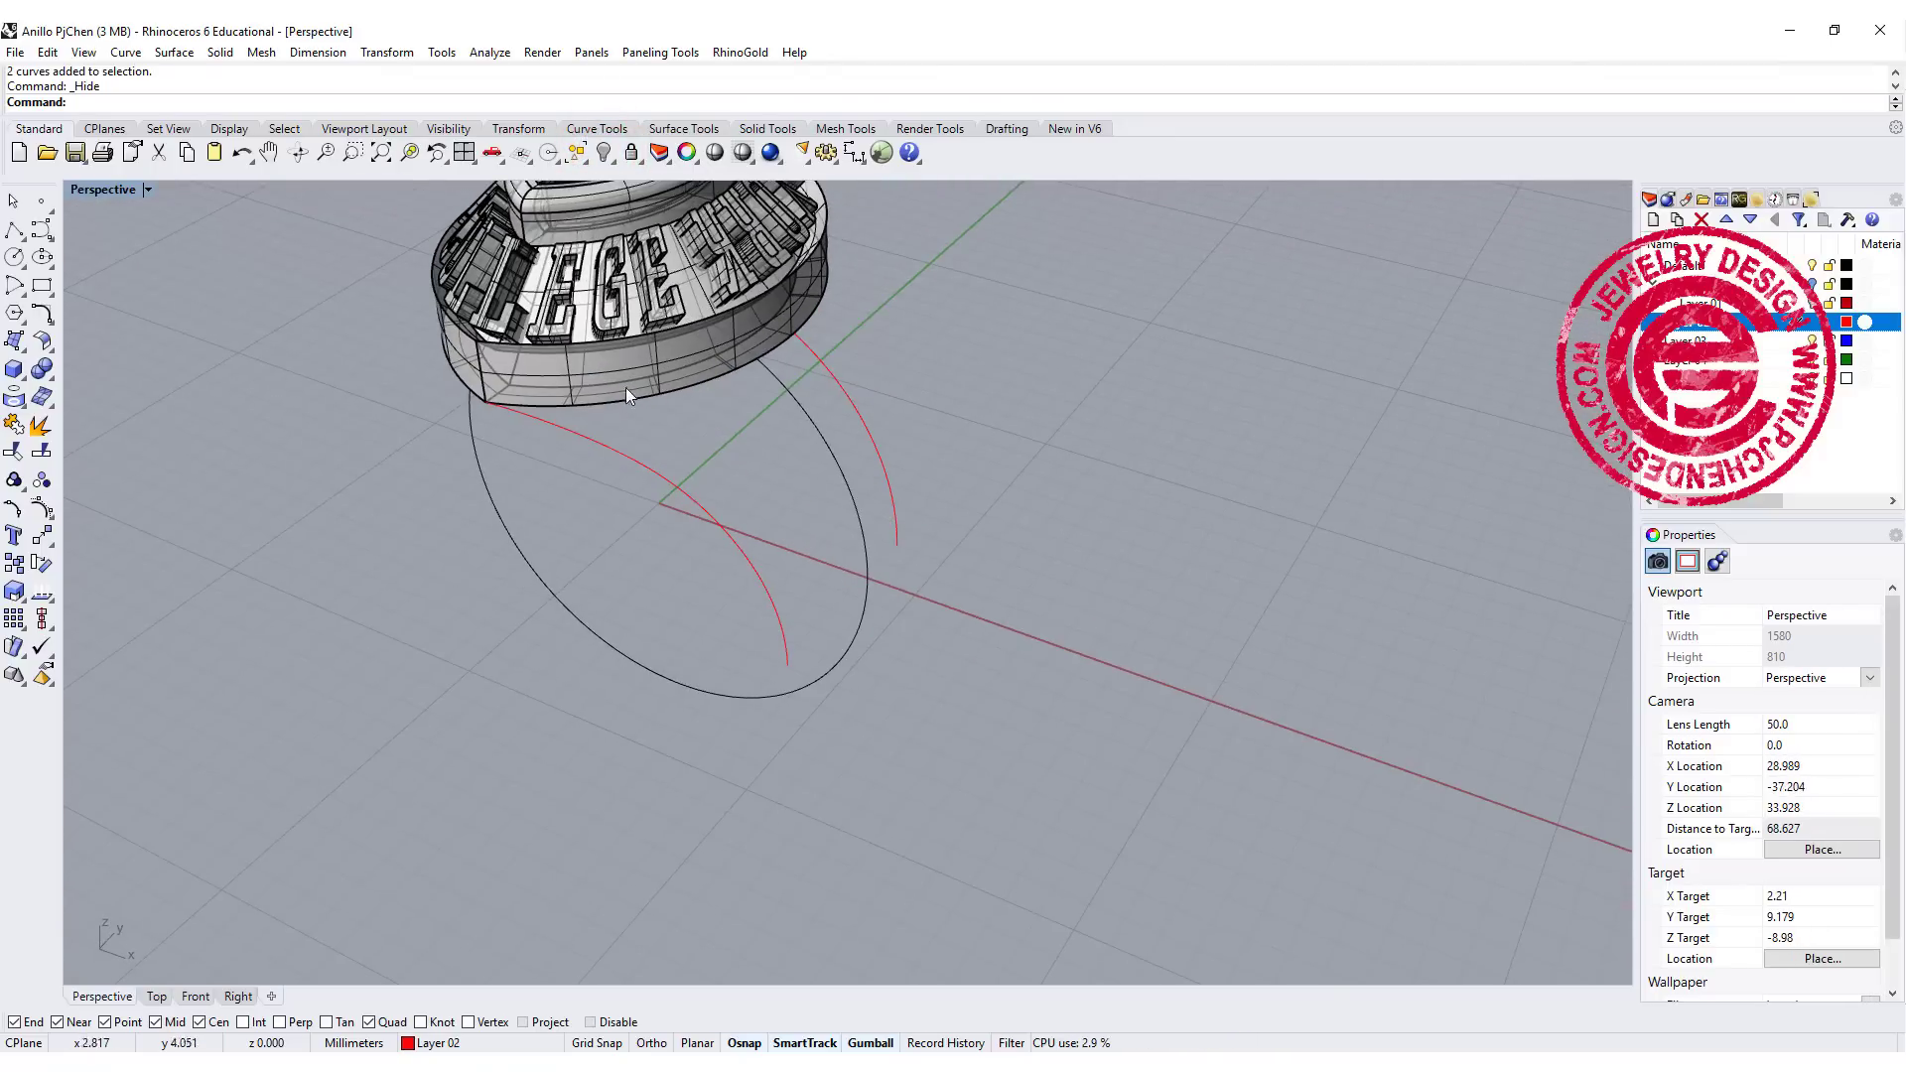
double_click(111, 190)
Step: Draw rectangle profiles snapped to the red line's end and to the head's top end point
click(104, 189)
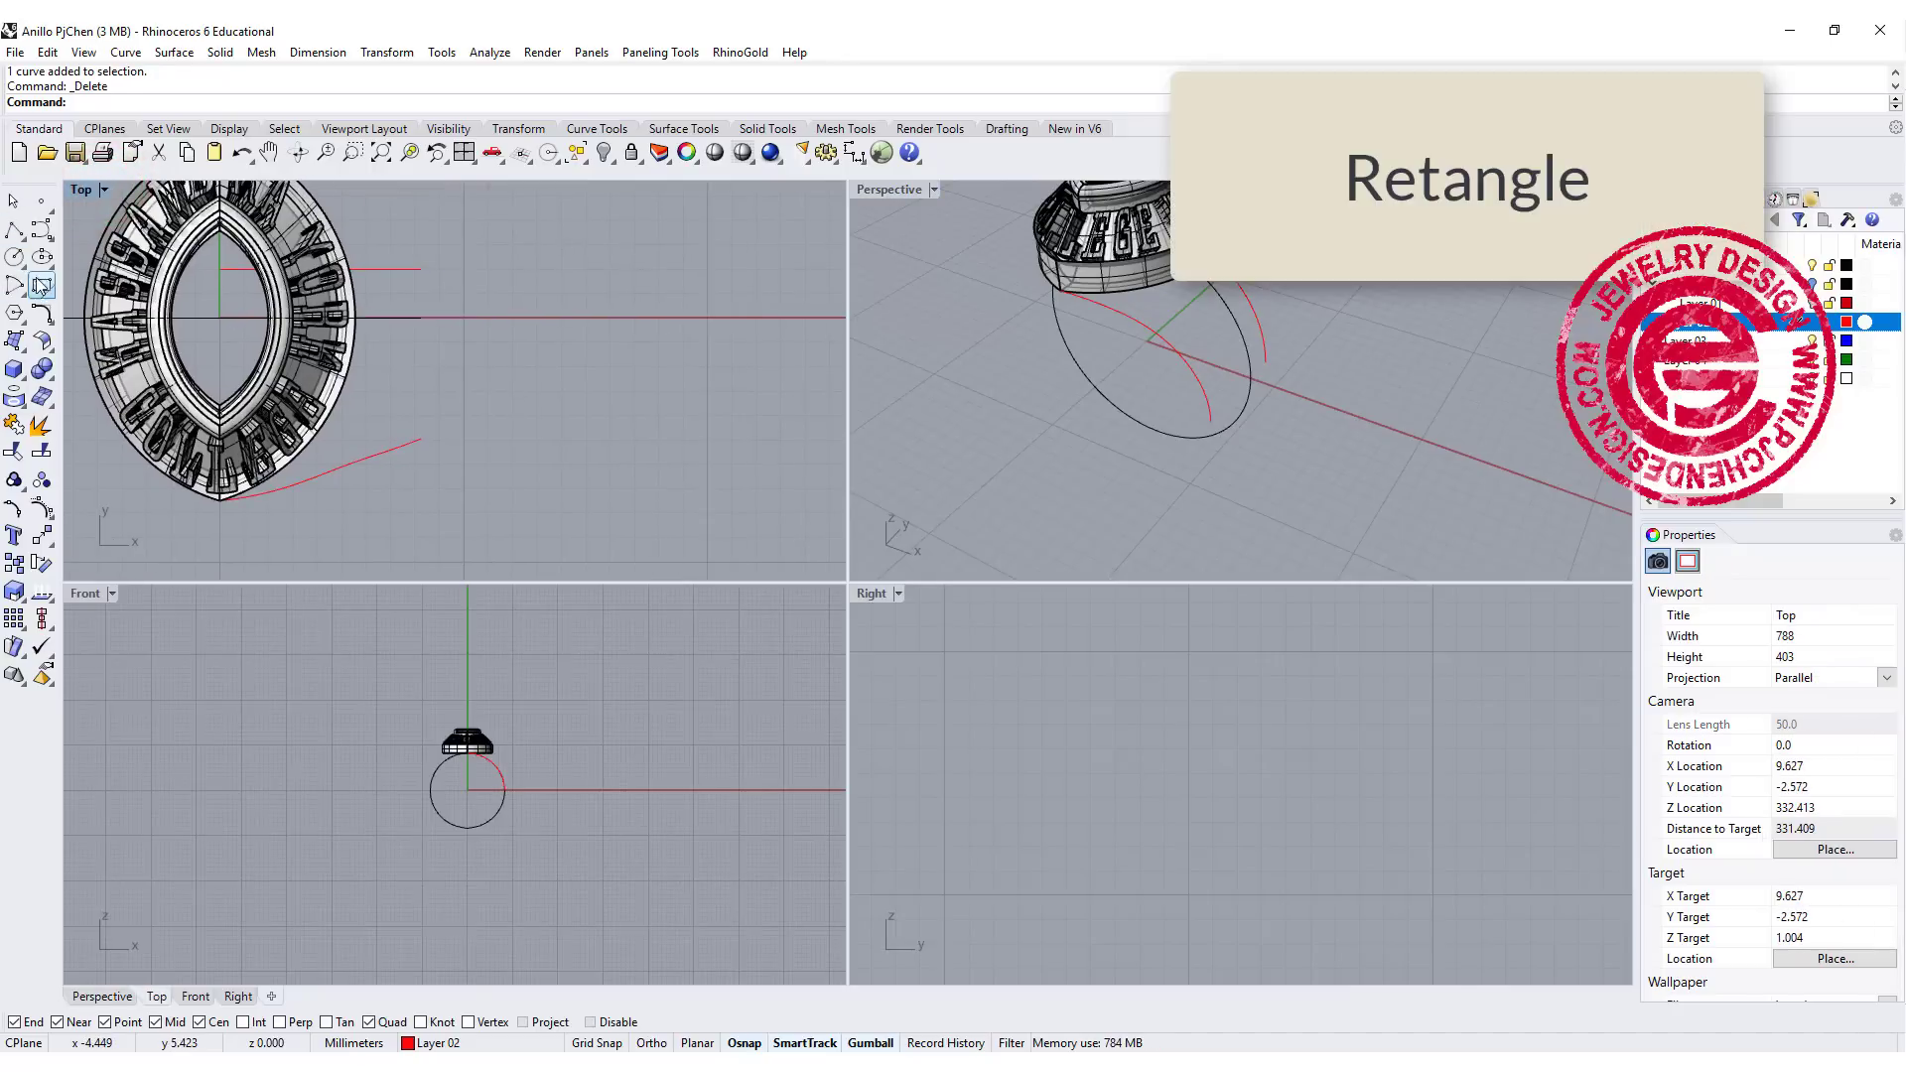
click(40, 287)
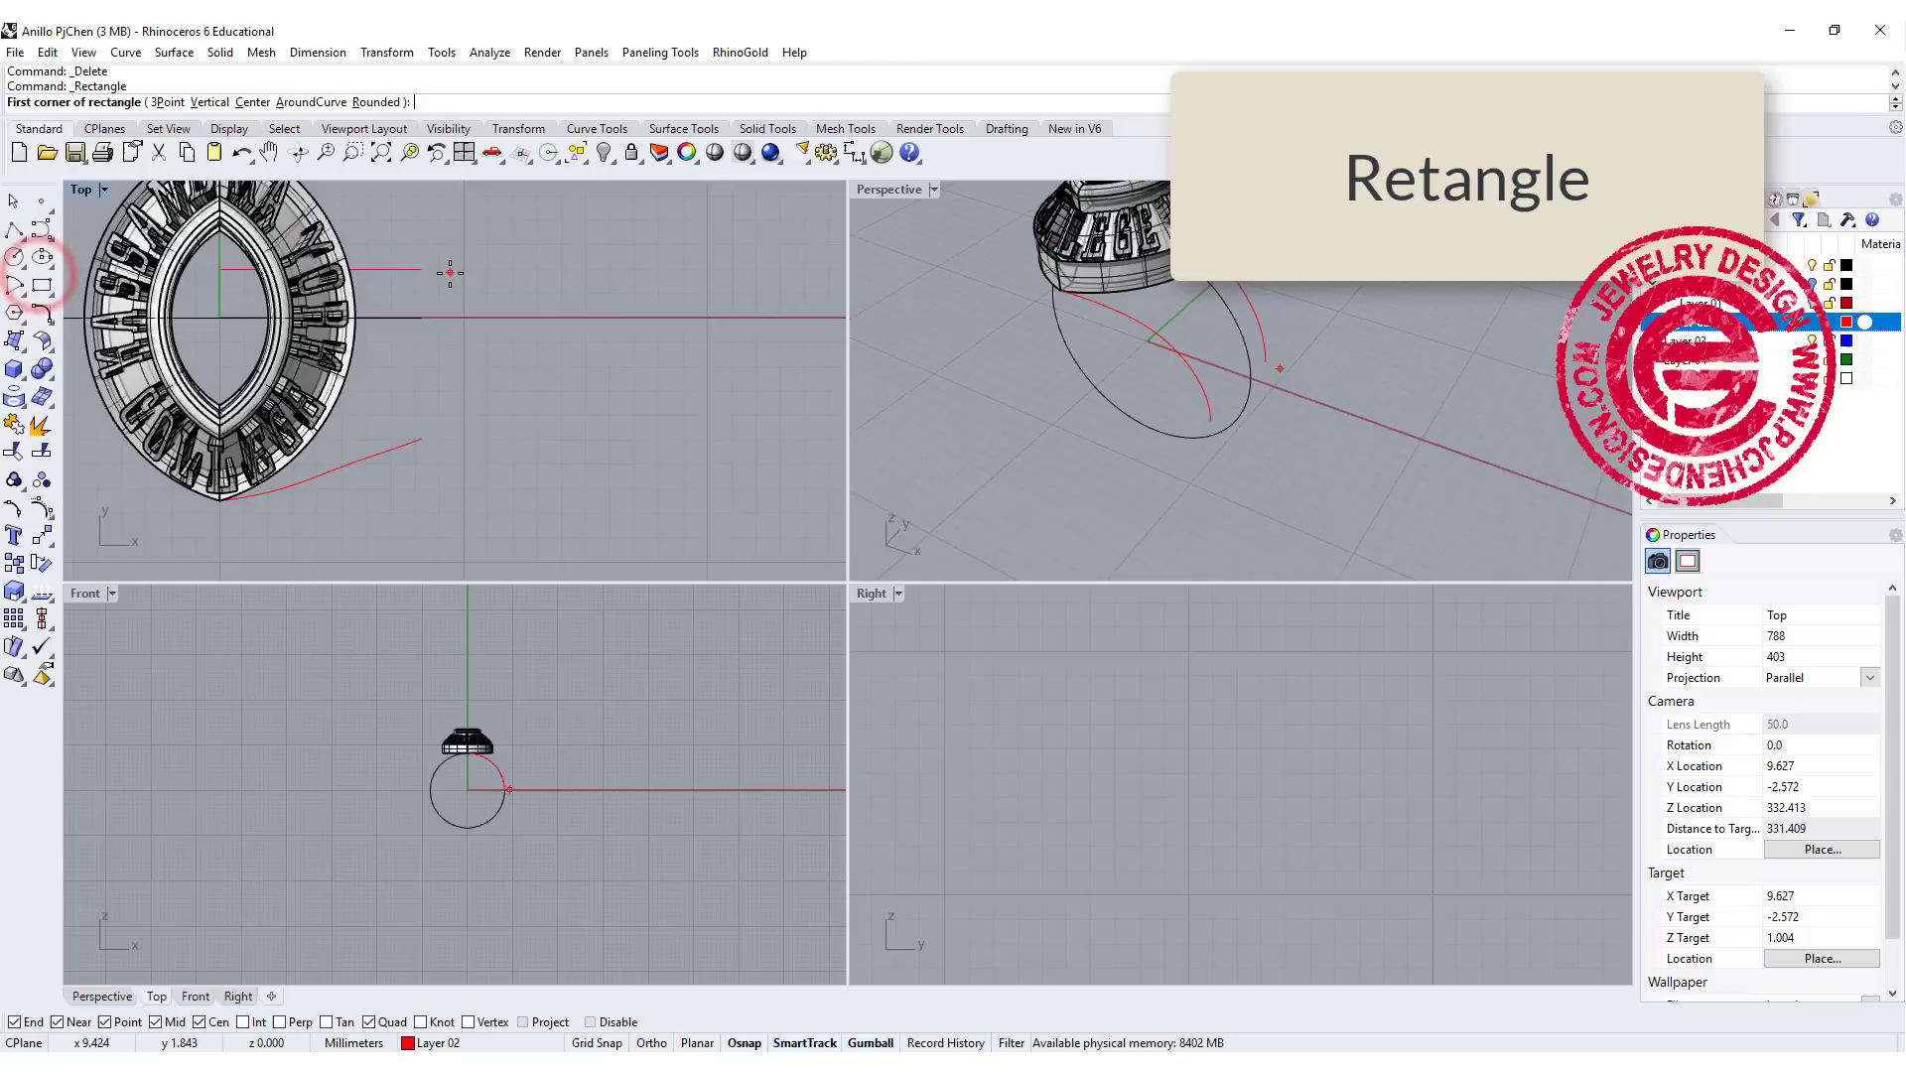
click(422, 269)
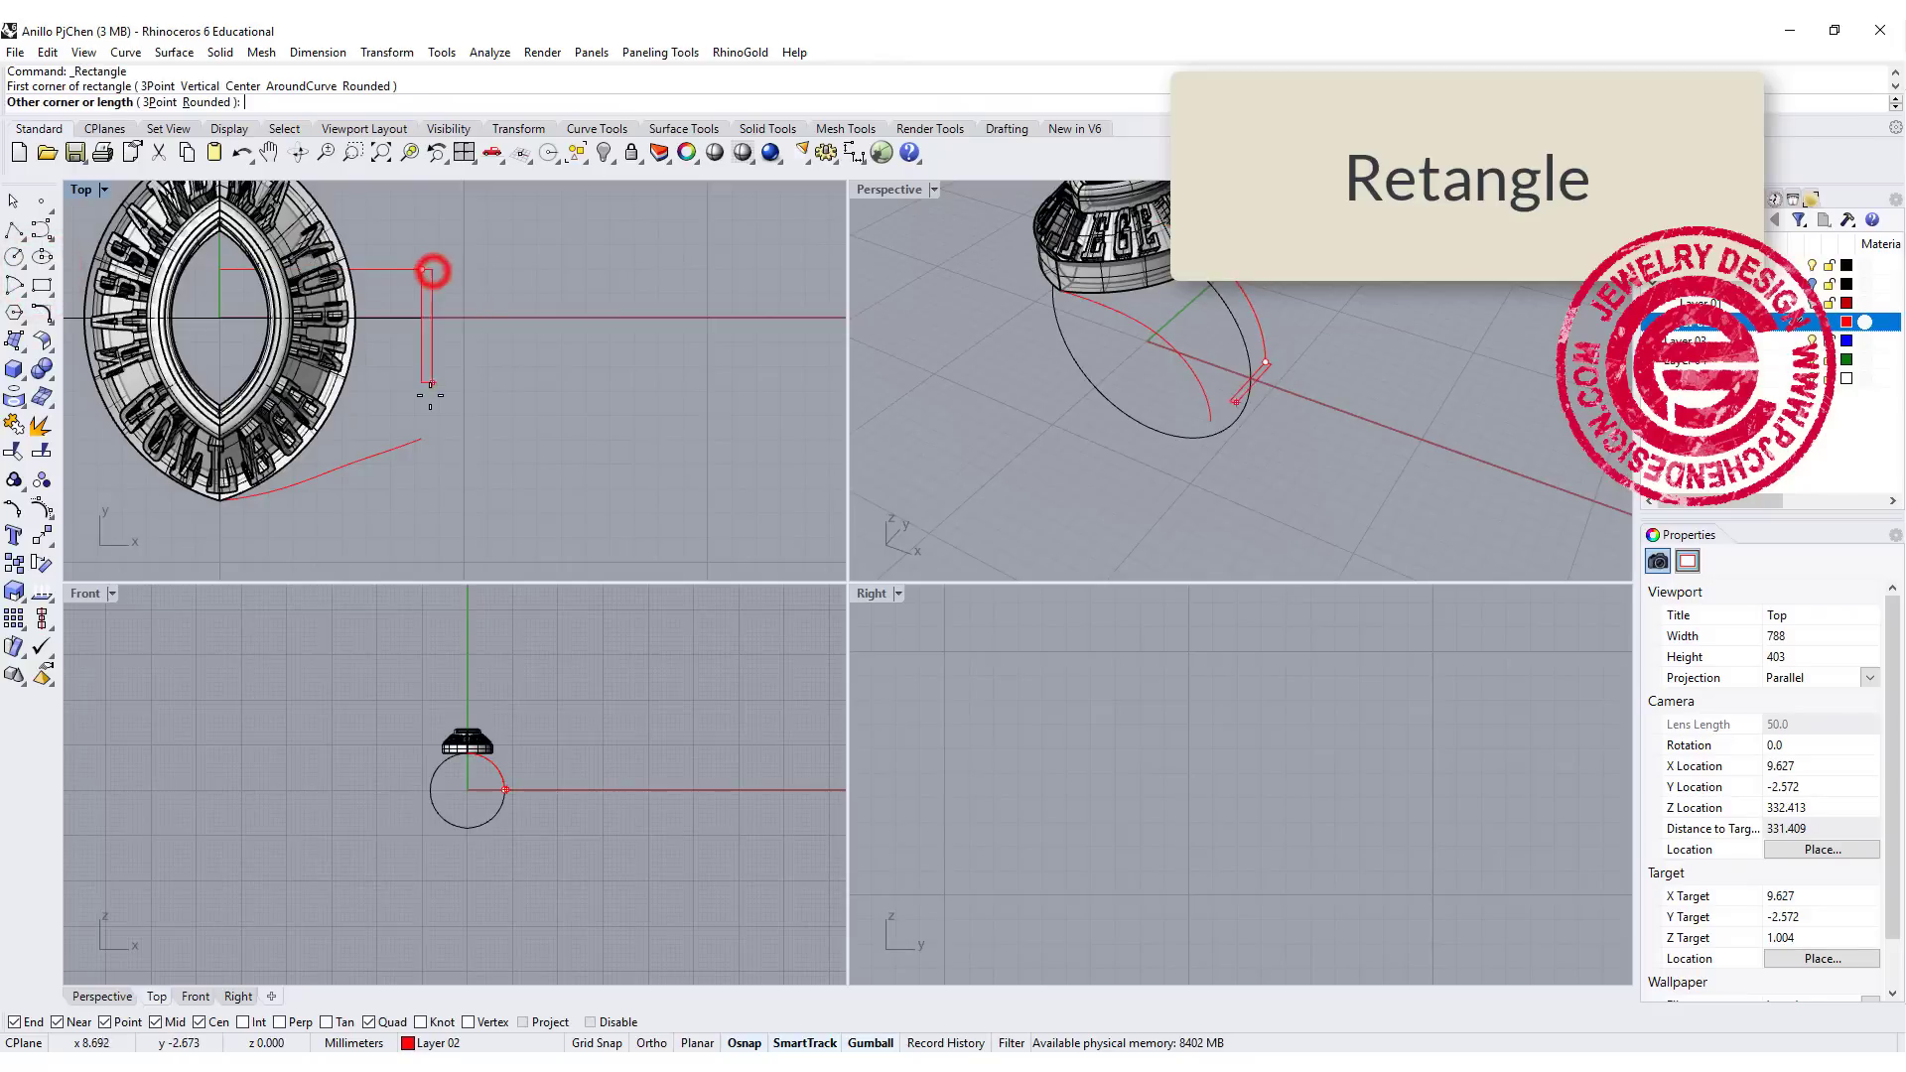
click(471, 449)
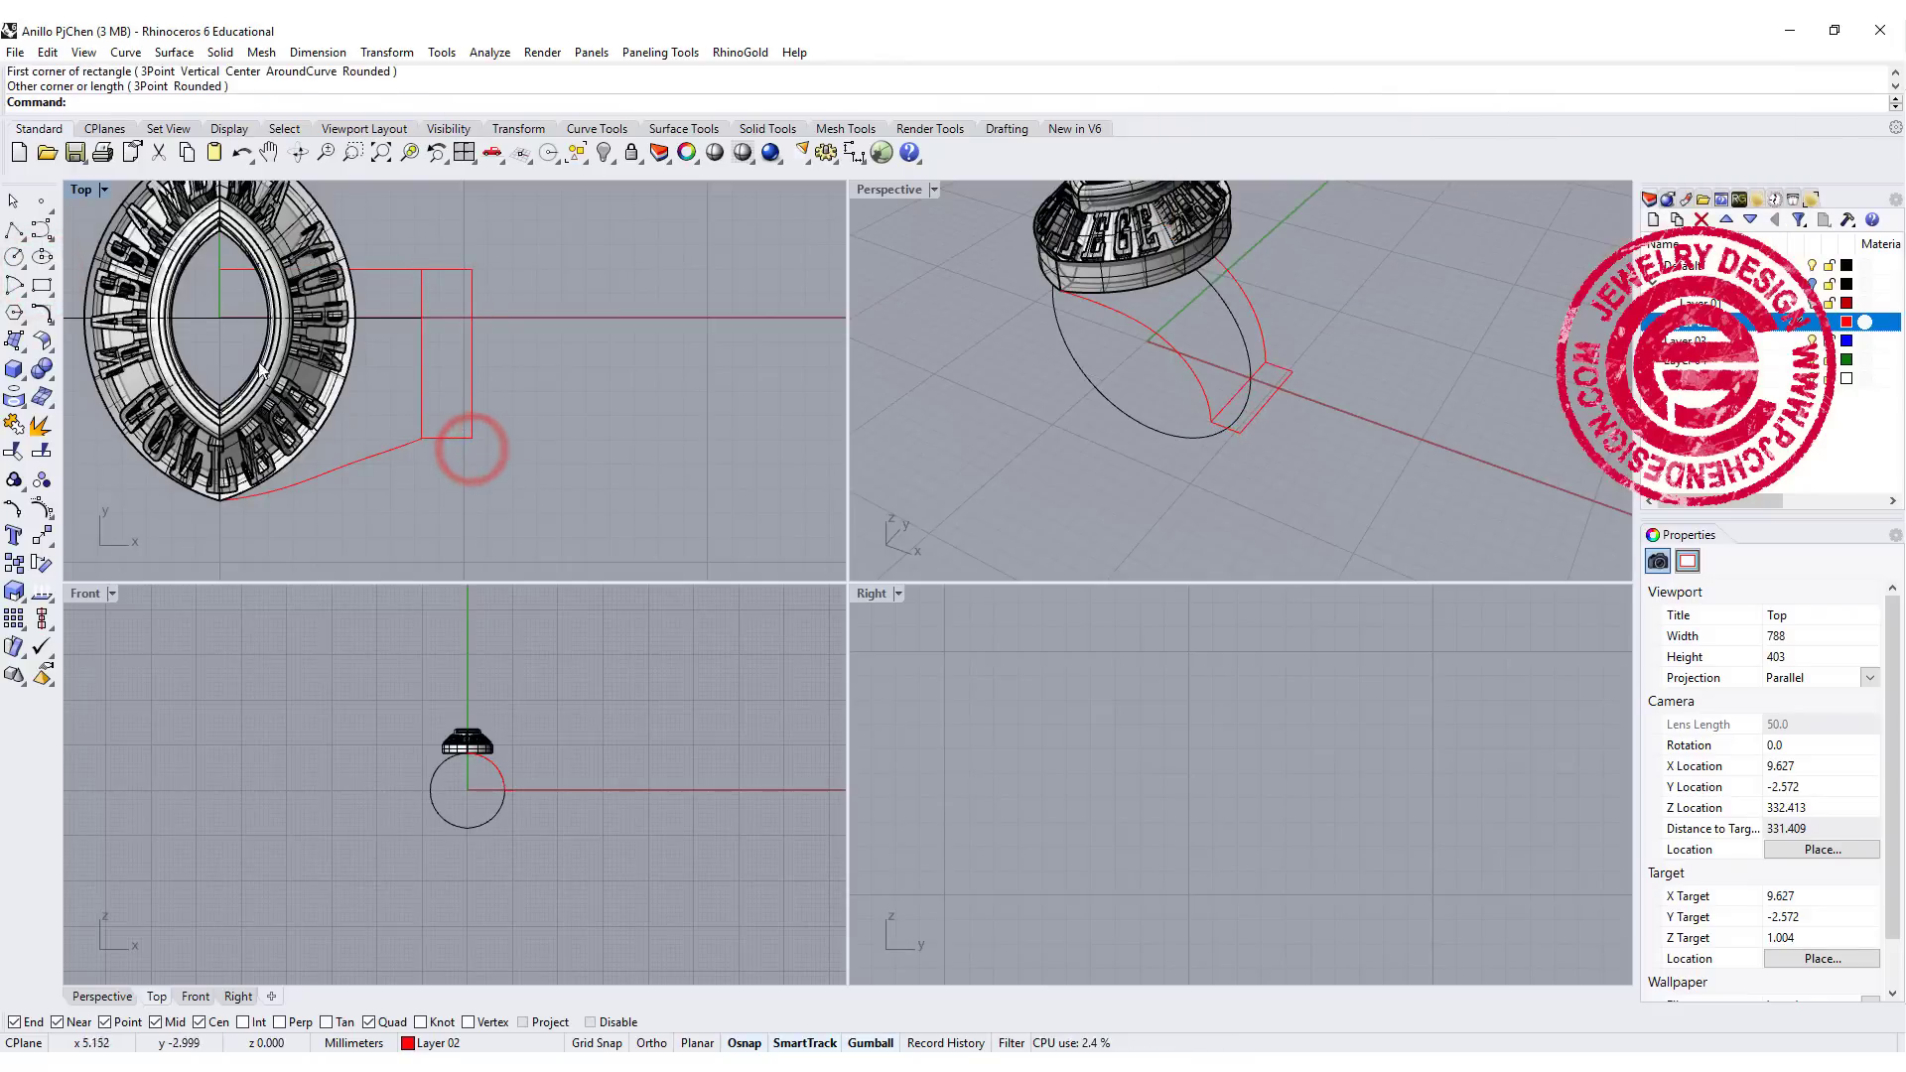
key(Return)
click(221, 269)
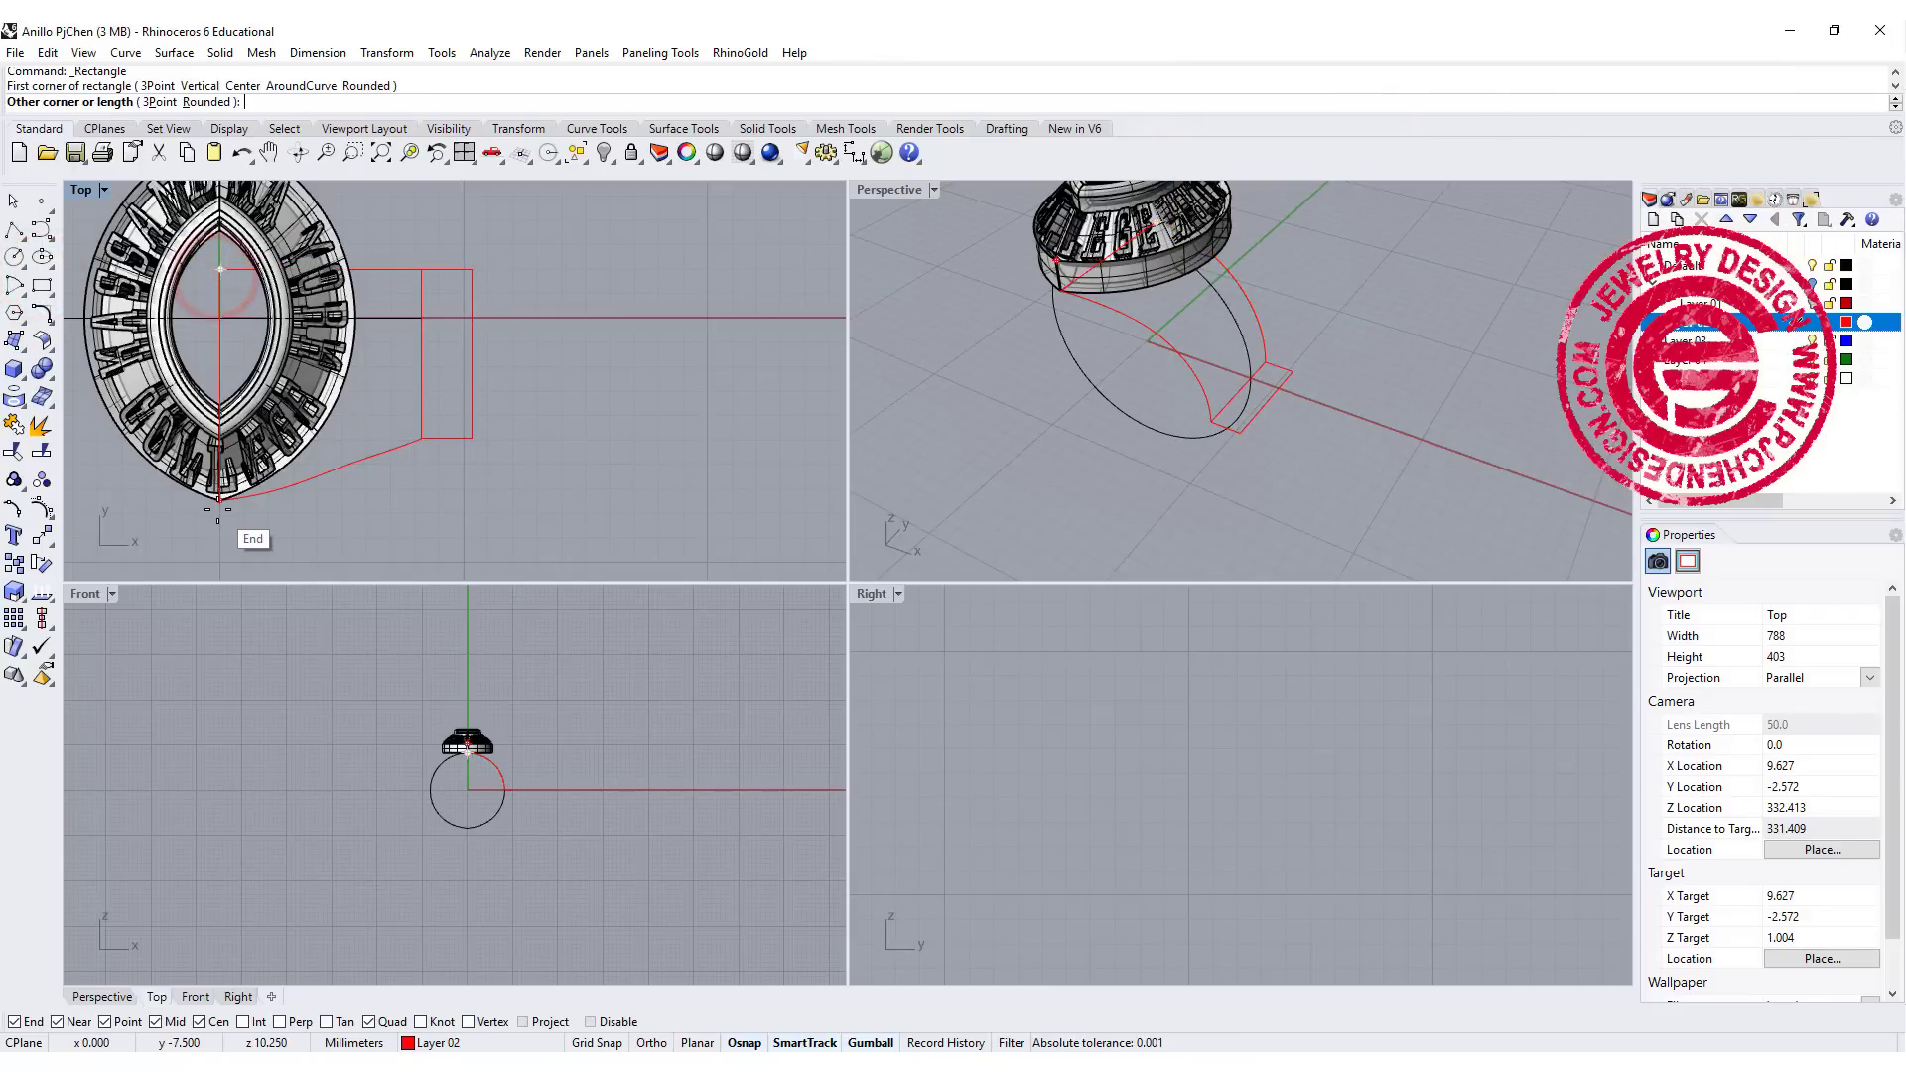
scroll(1239, 859, down, 5)
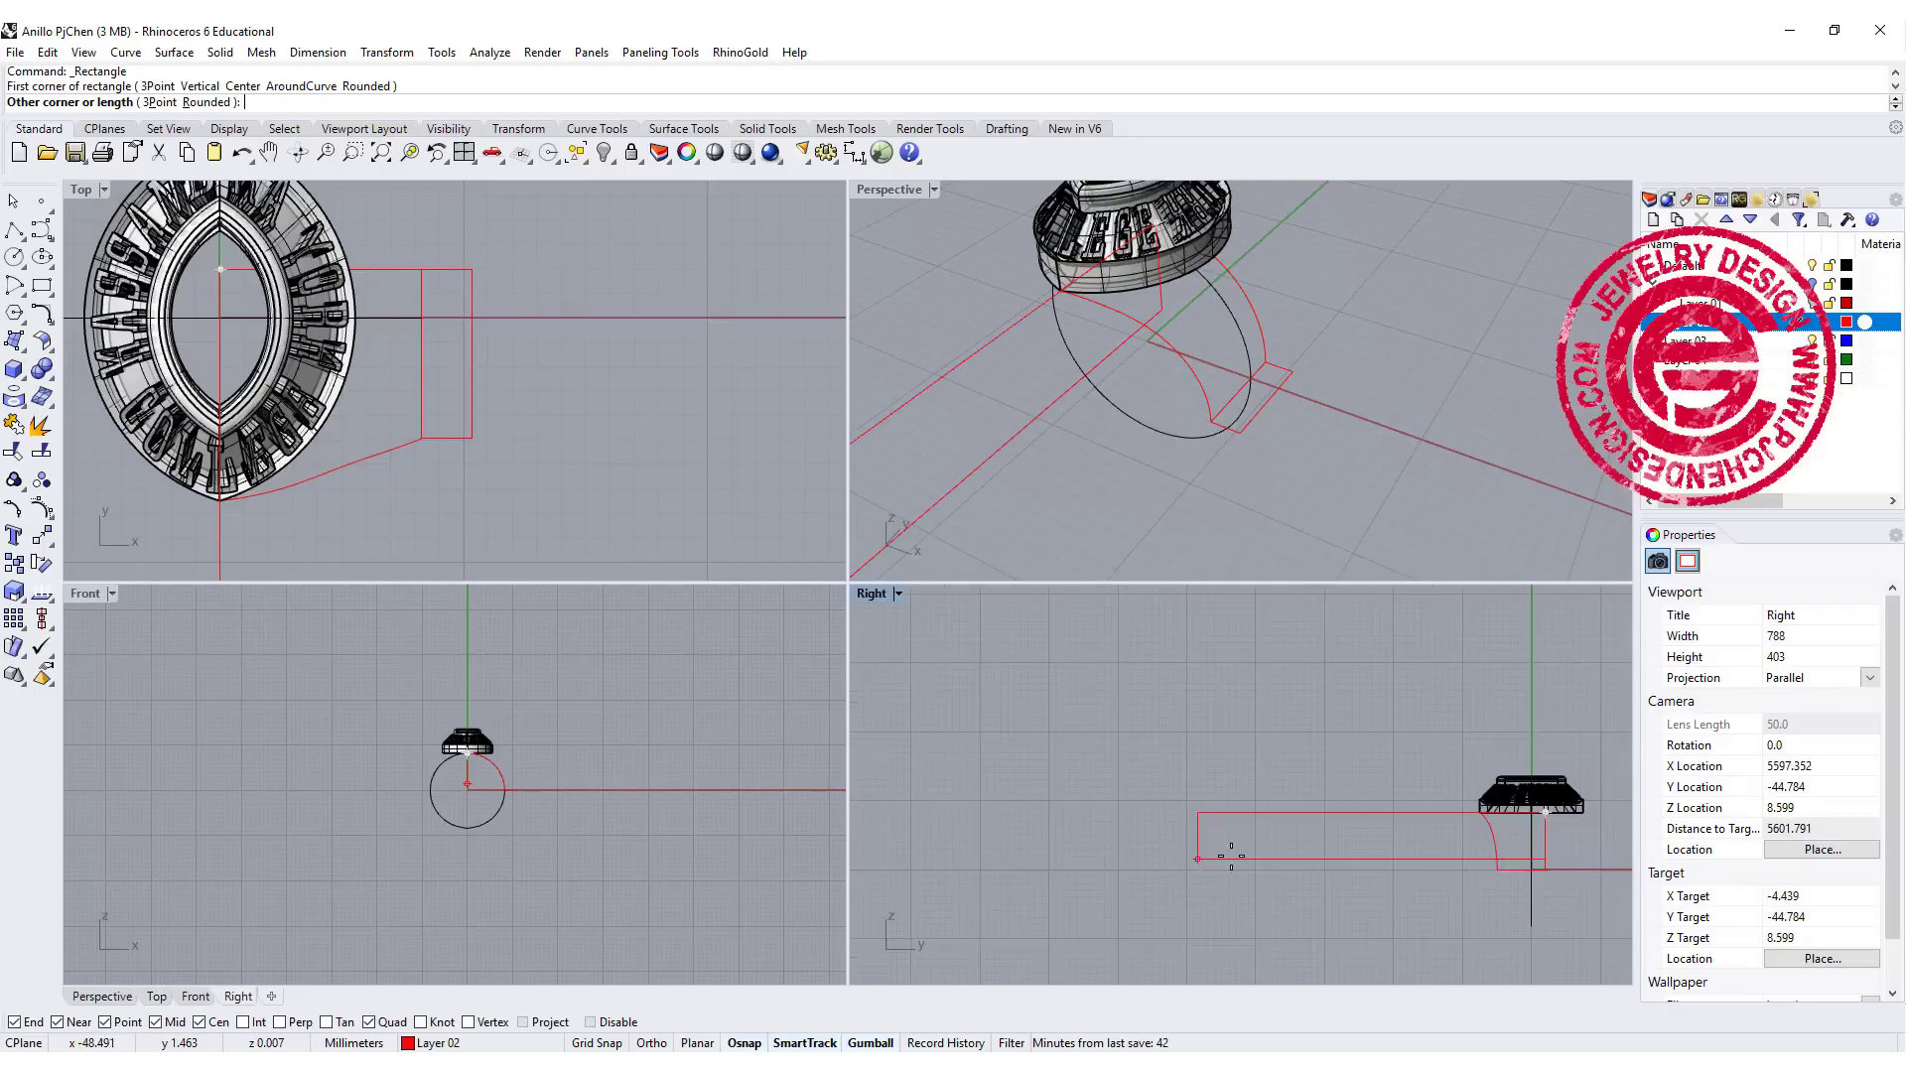
scroll(1231, 844, up, 6)
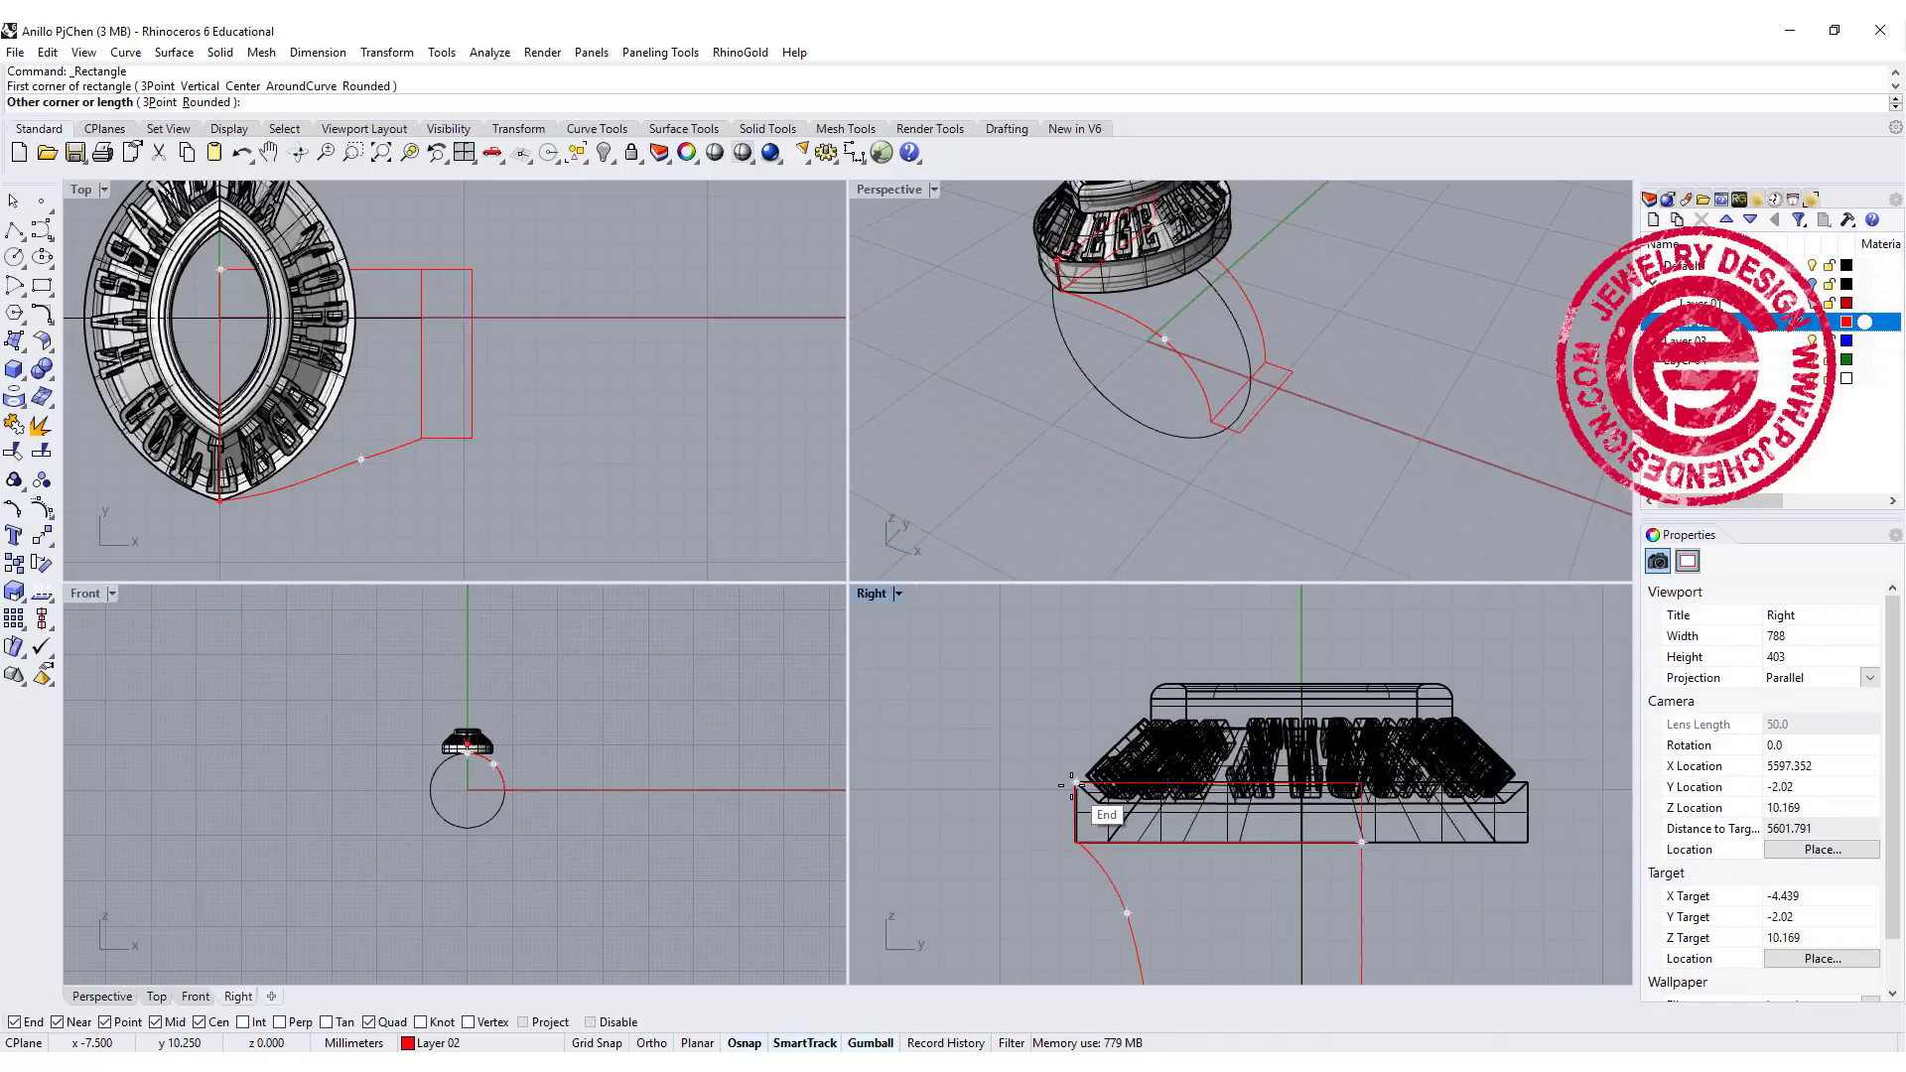
click(1071, 784)
Step: Select the rectangle and shank rail curves in Perspective, and turn off the Default head layer
double_click(889, 189)
scroll(993, 367, down, 4)
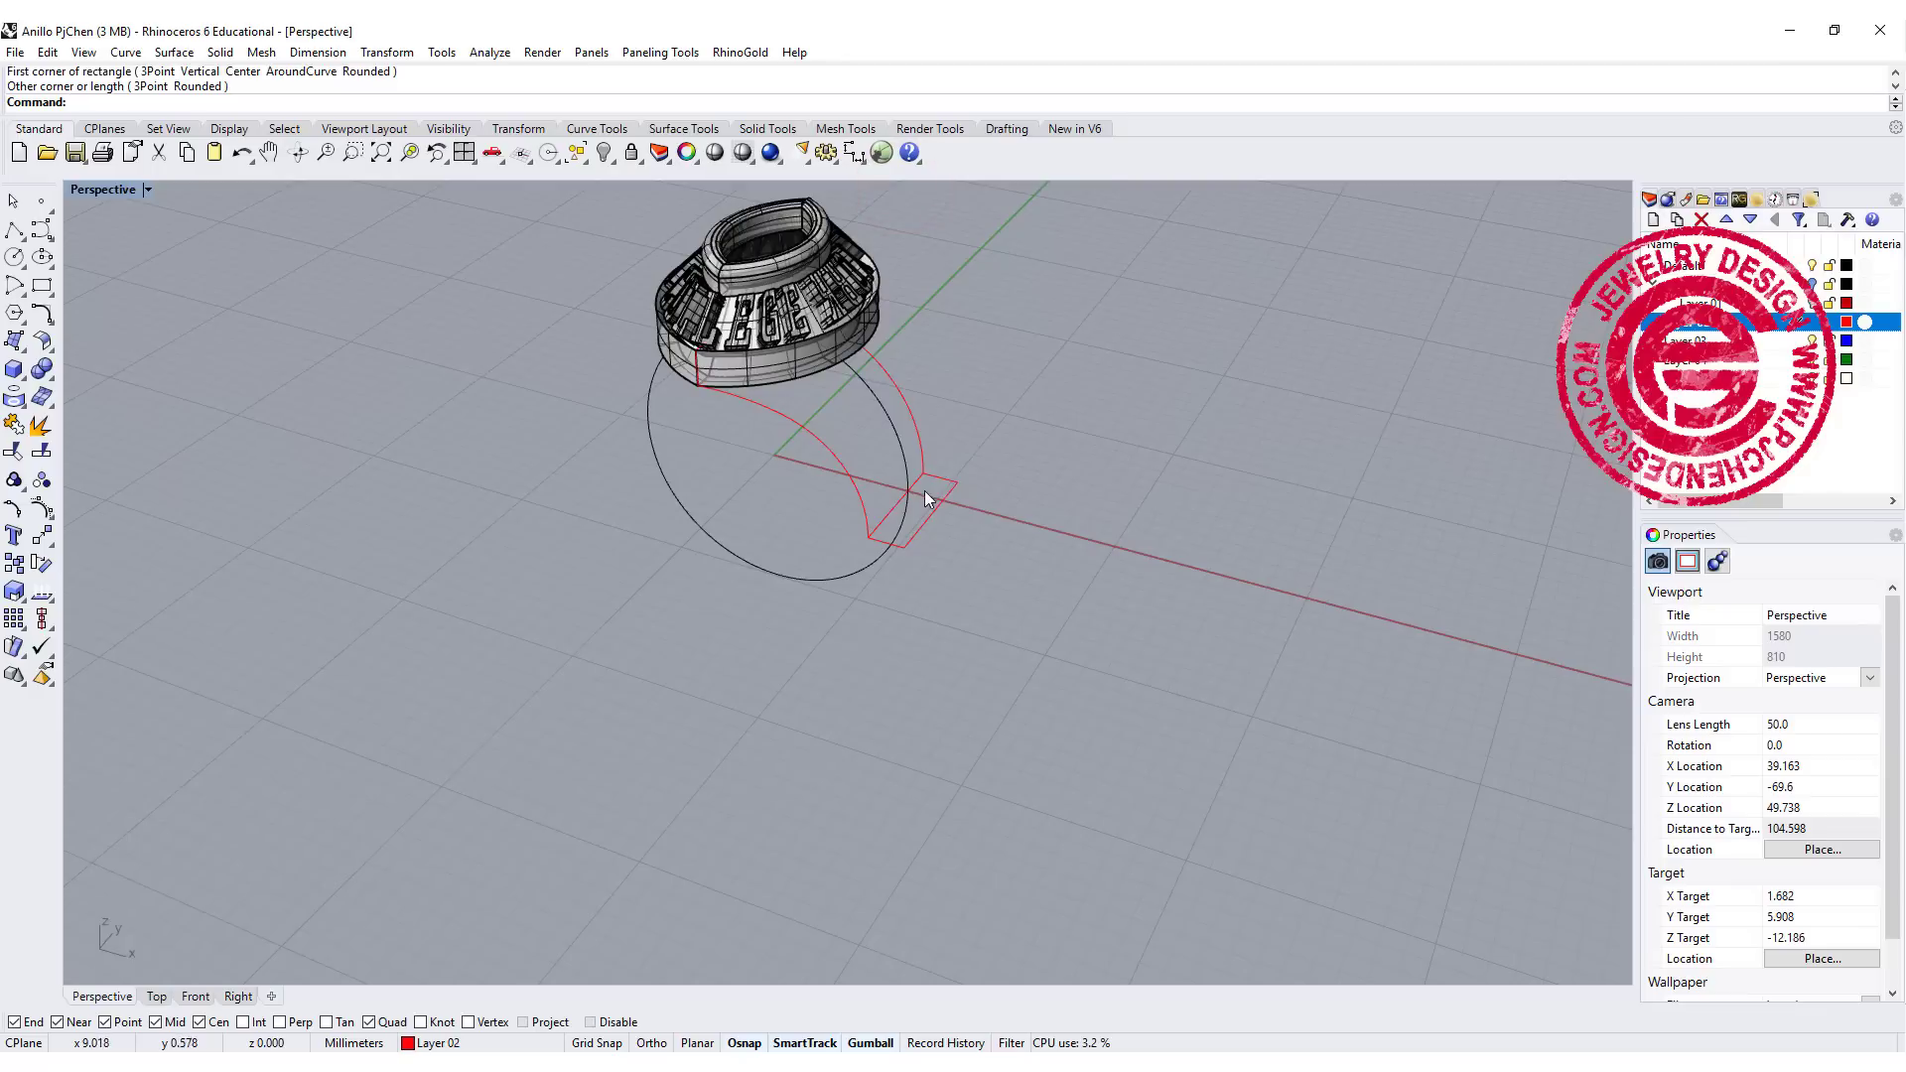
scroll(928, 489, up, 7)
click(947, 466)
shift+click(928, 430)
shift+click(739, 453)
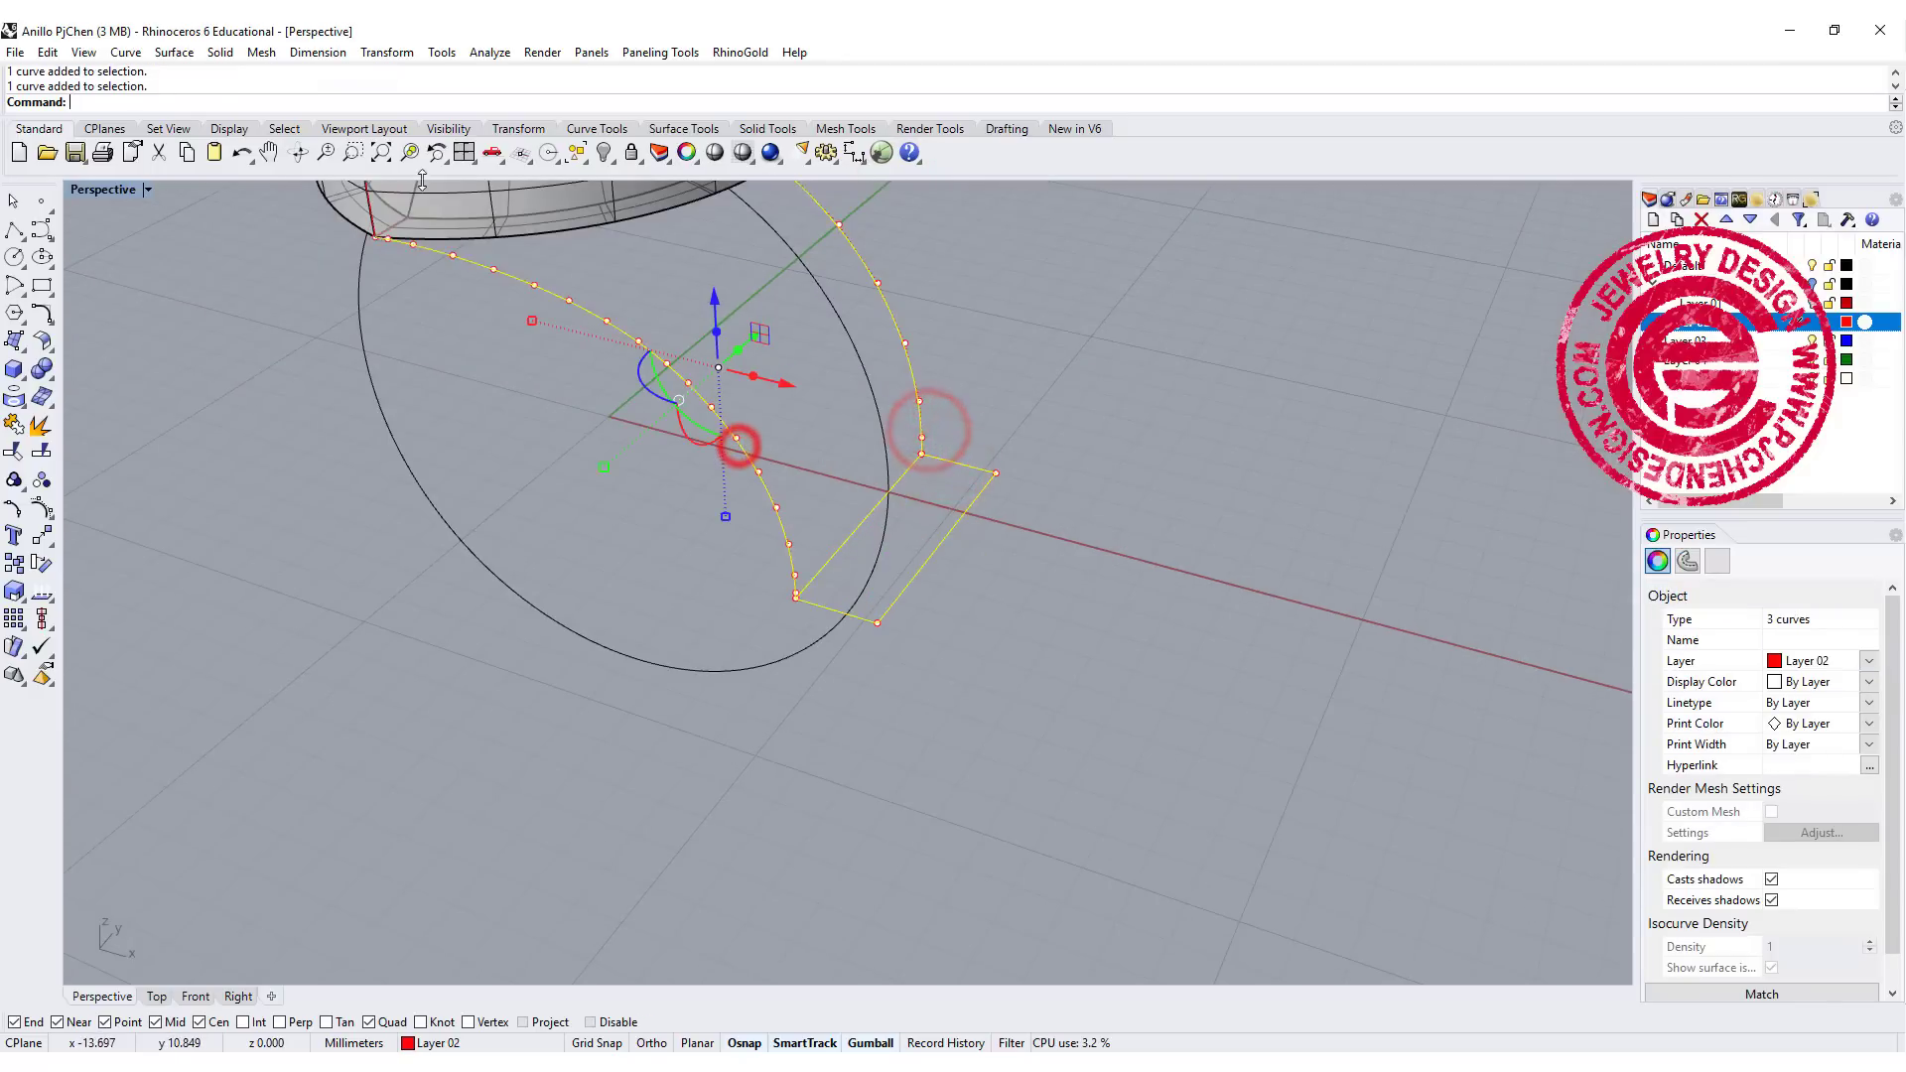
click(1811, 265)
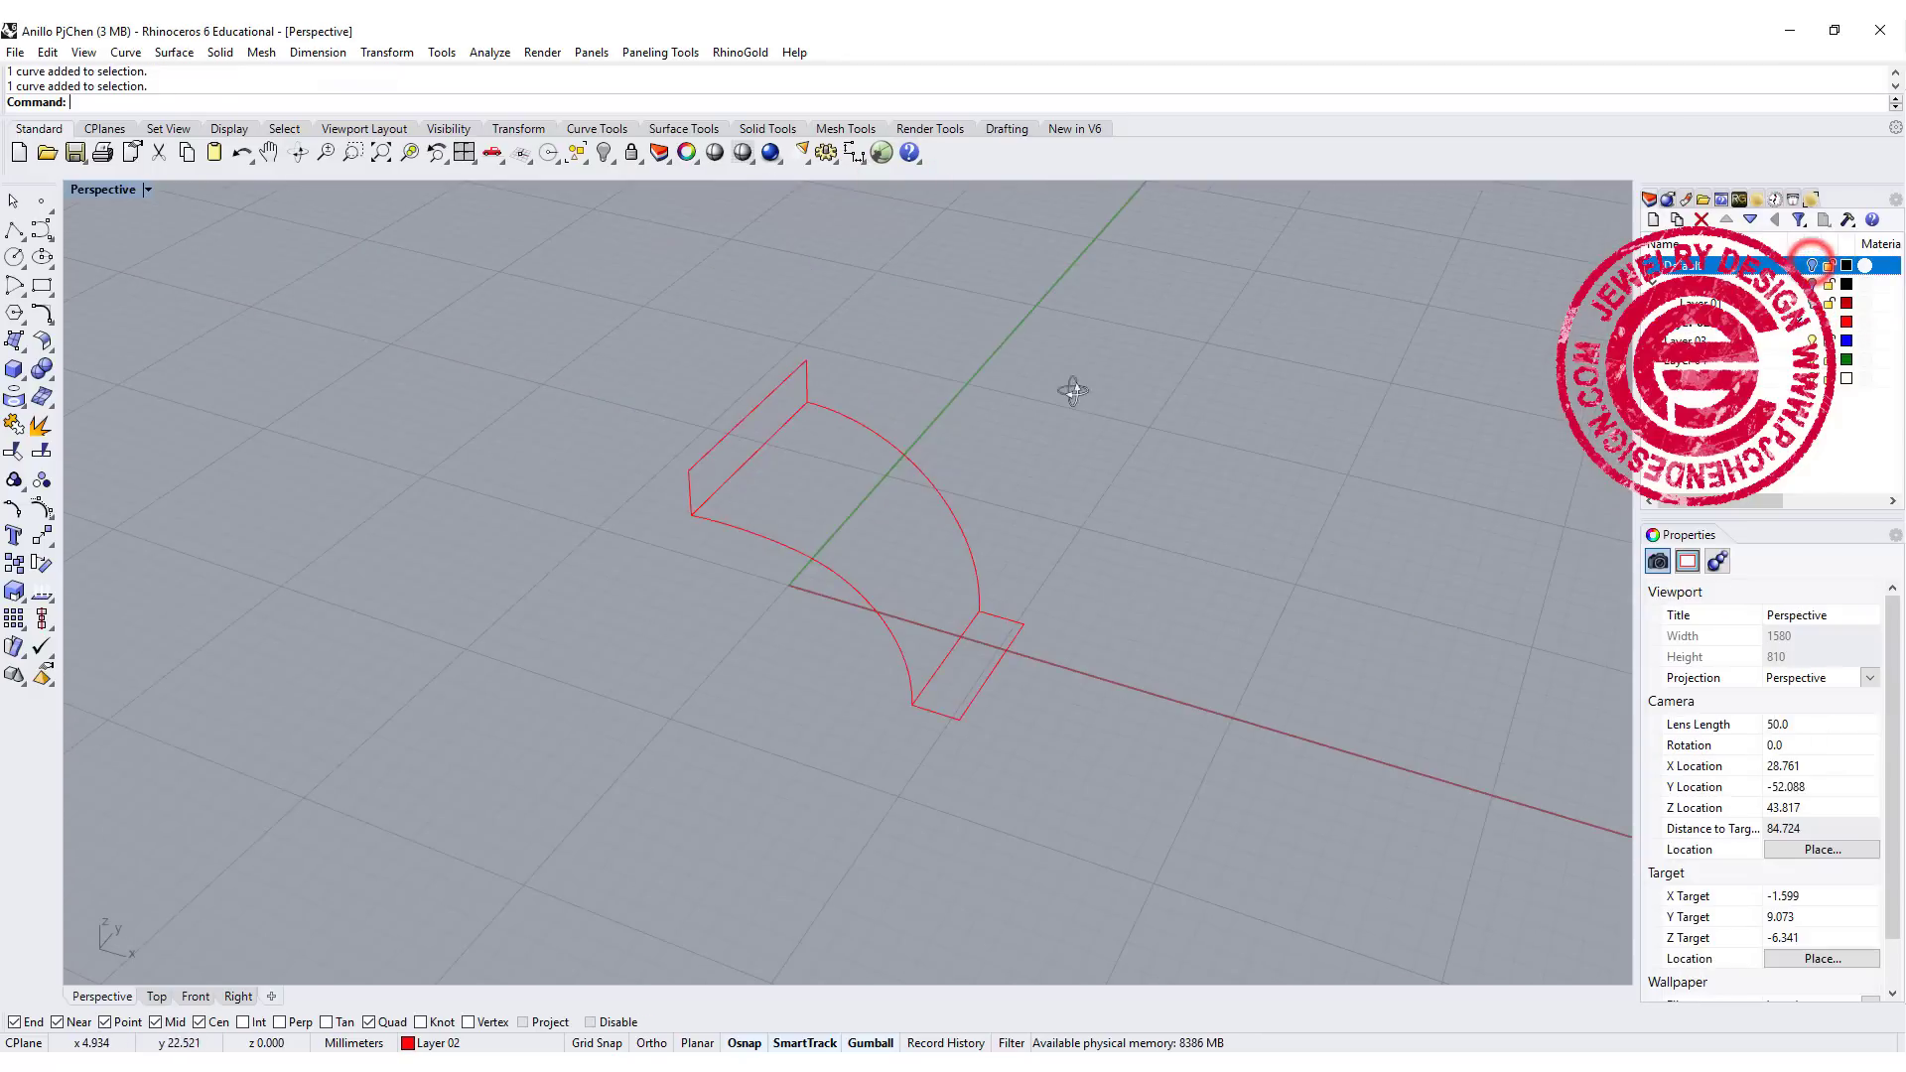
right_drag(1072, 389, 1030, 369)
scroll(955, 445, up, 2)
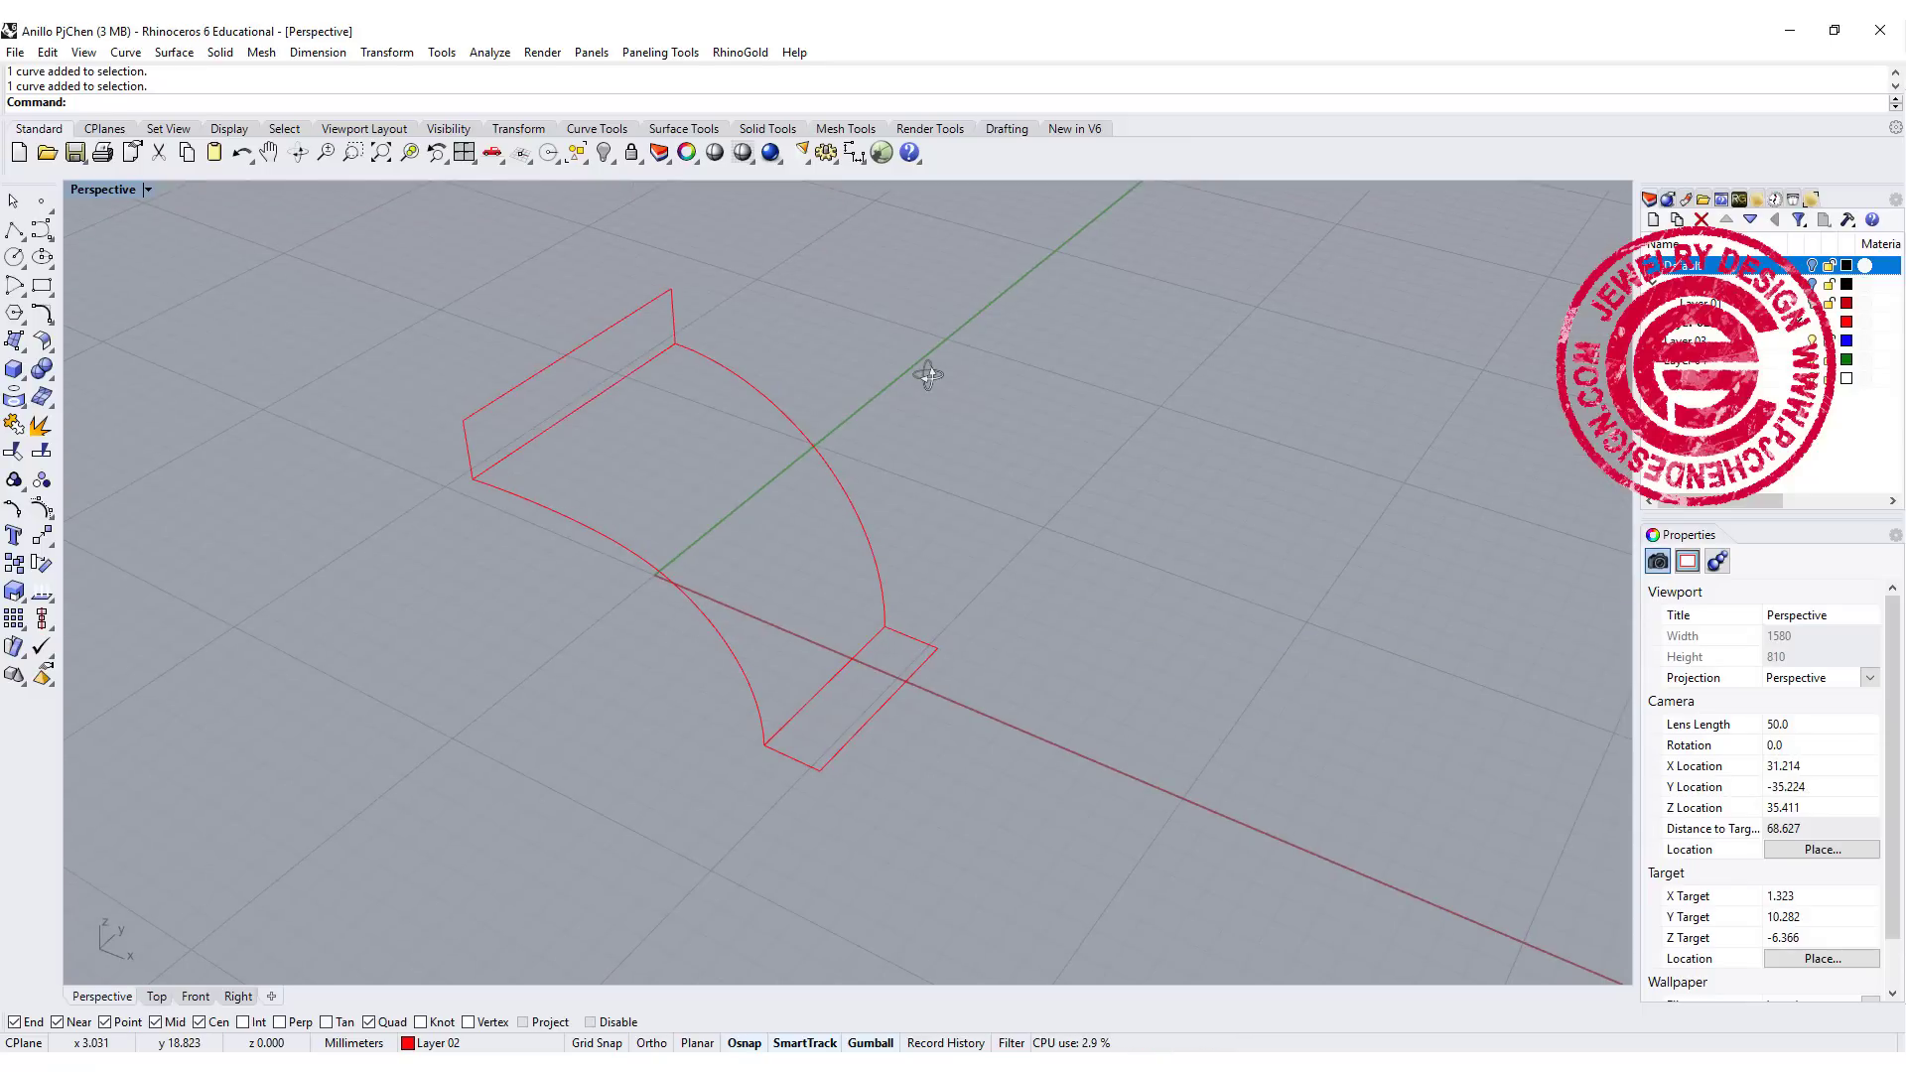
Step: Sweep both rectangle profiles along the two red rails with Sweep 2 Rails, recording history
click(174, 52)
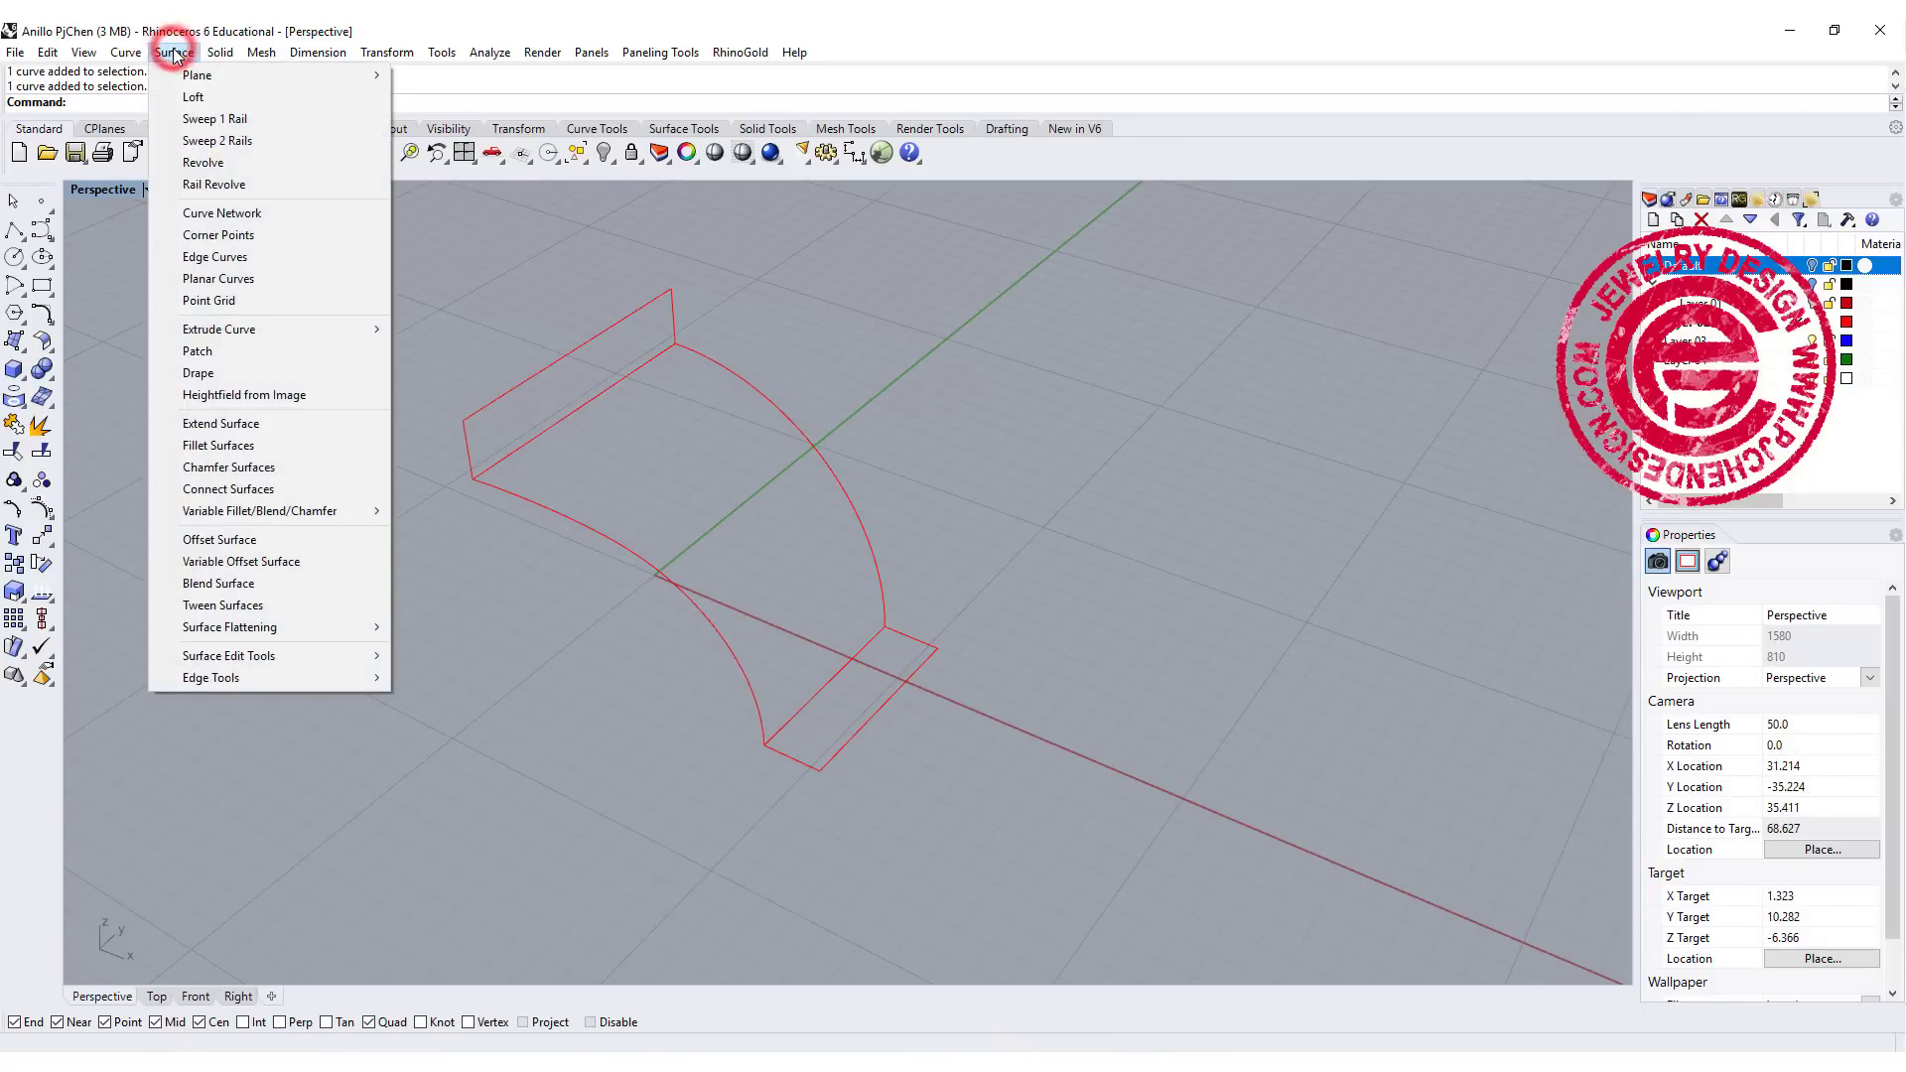
click(247, 140)
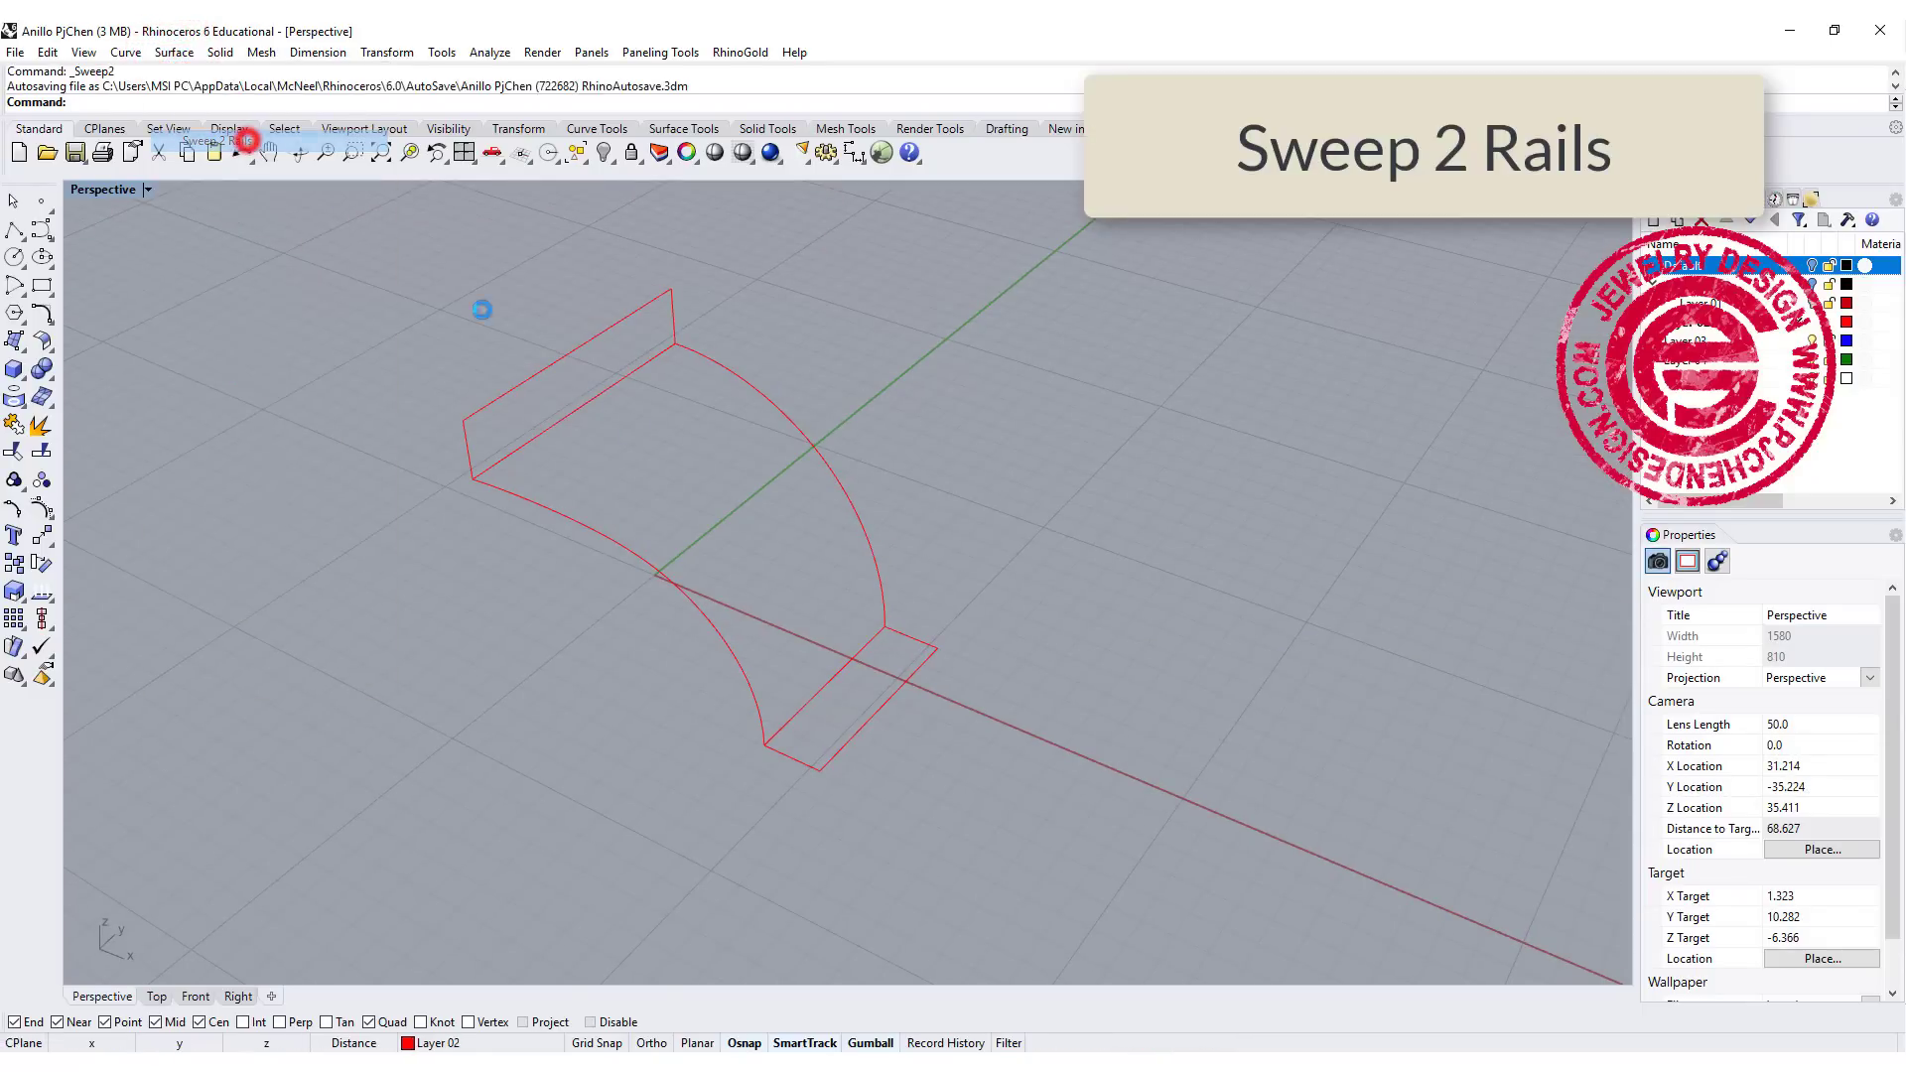
click(652, 571)
click(752, 393)
click(582, 406)
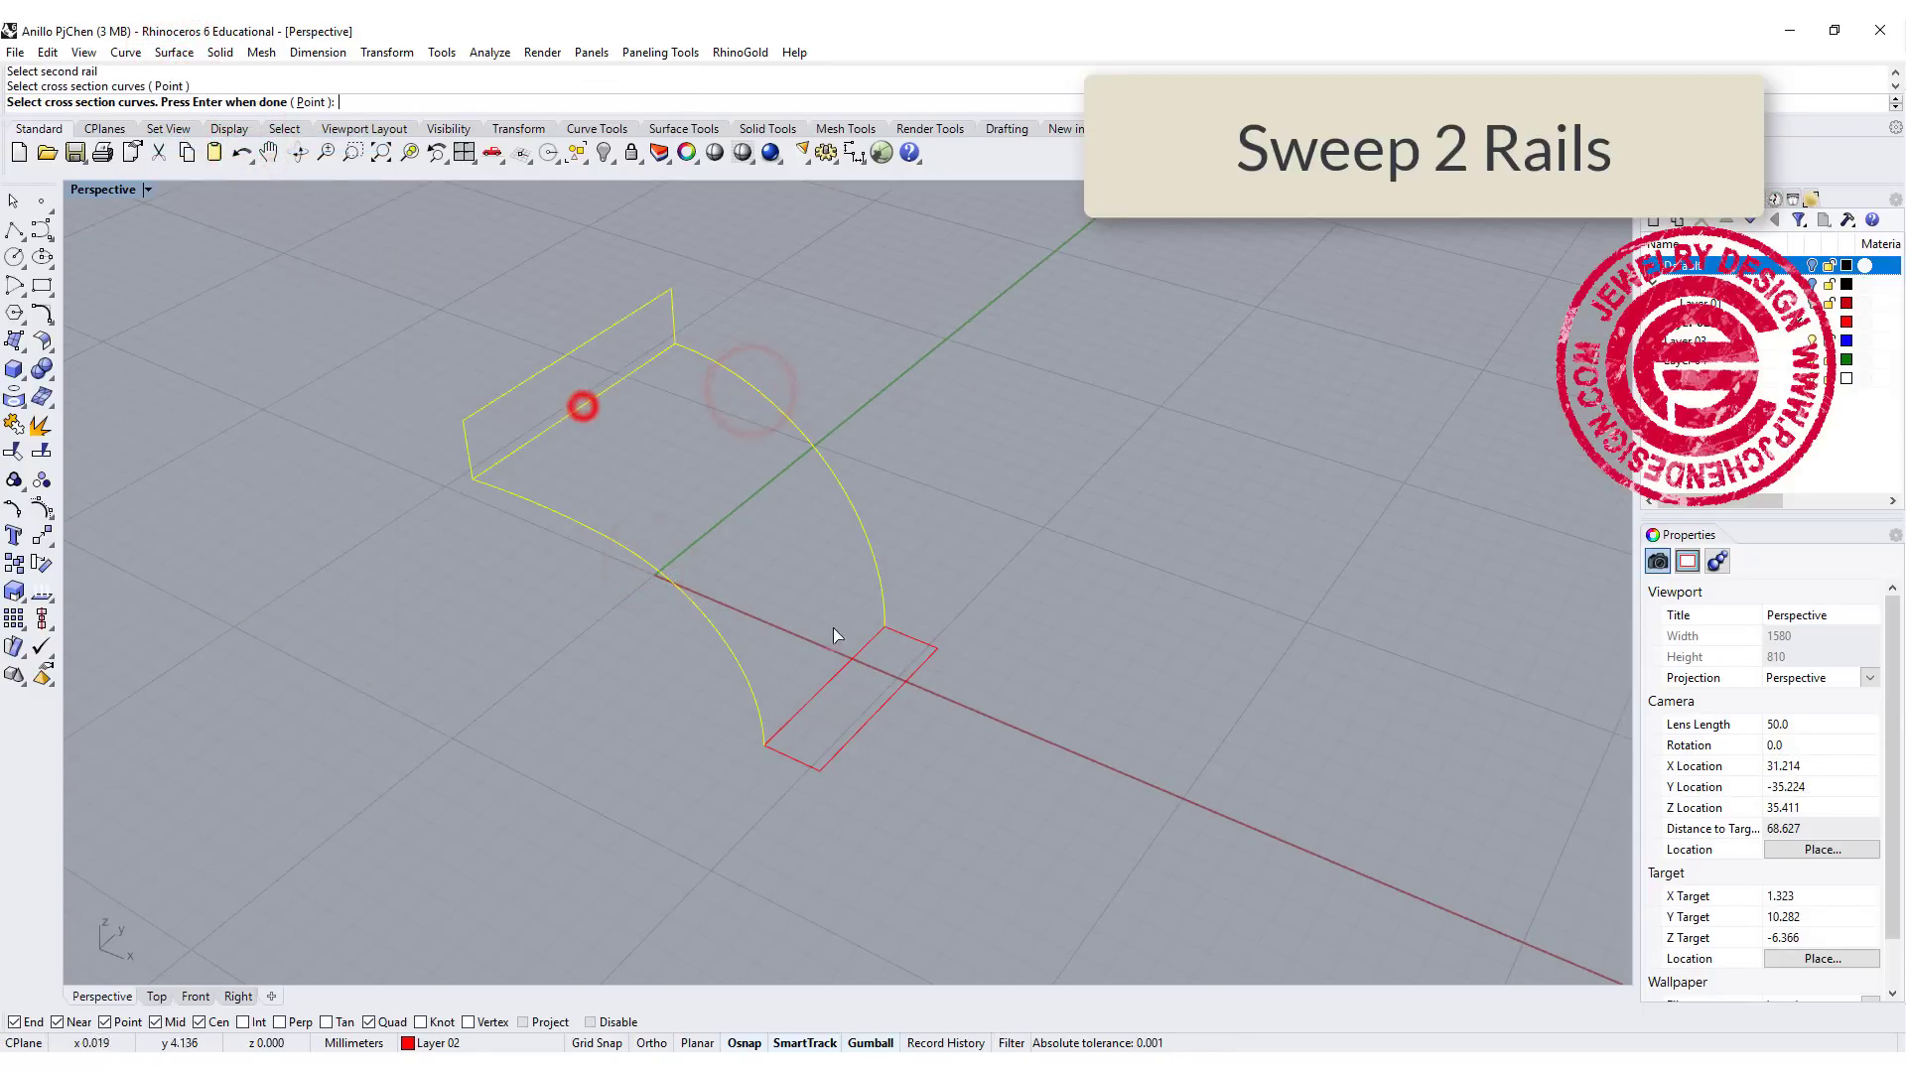
click(873, 719)
click(945, 1042)
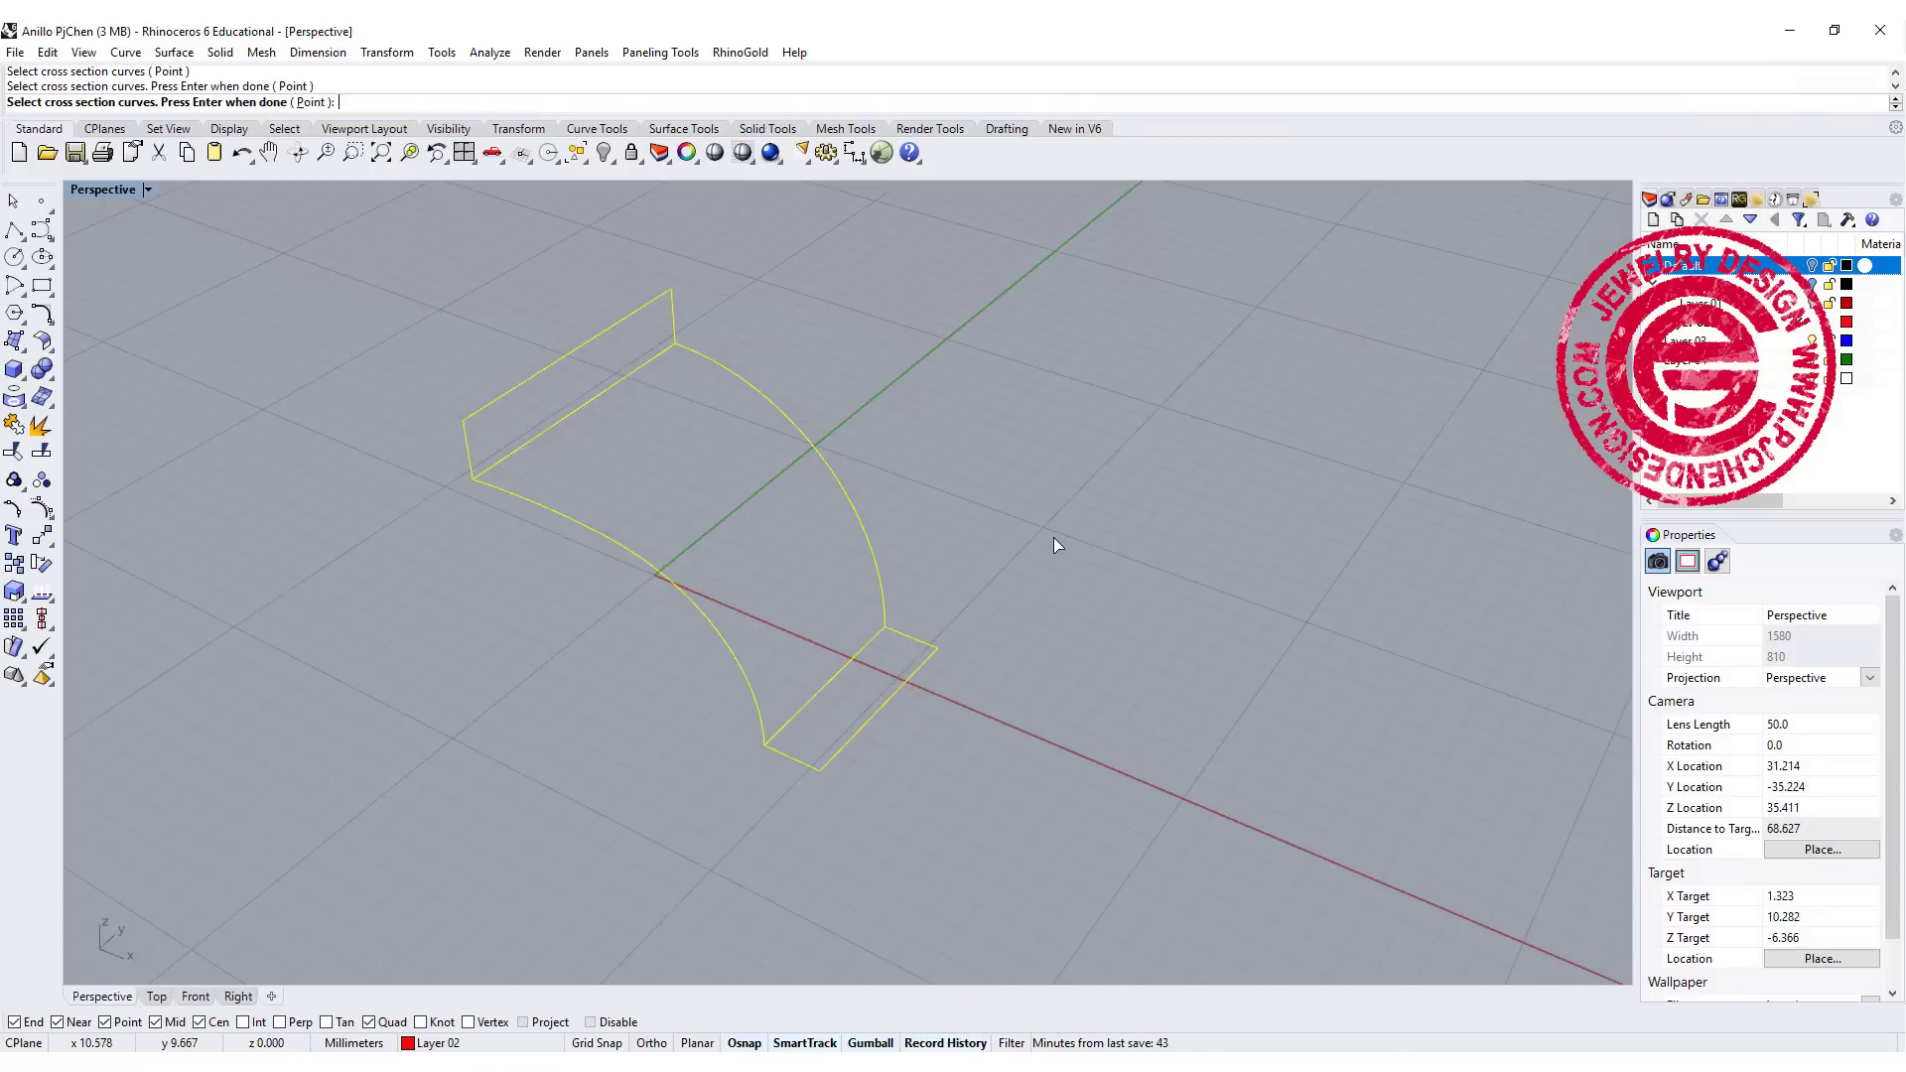
key(Return)
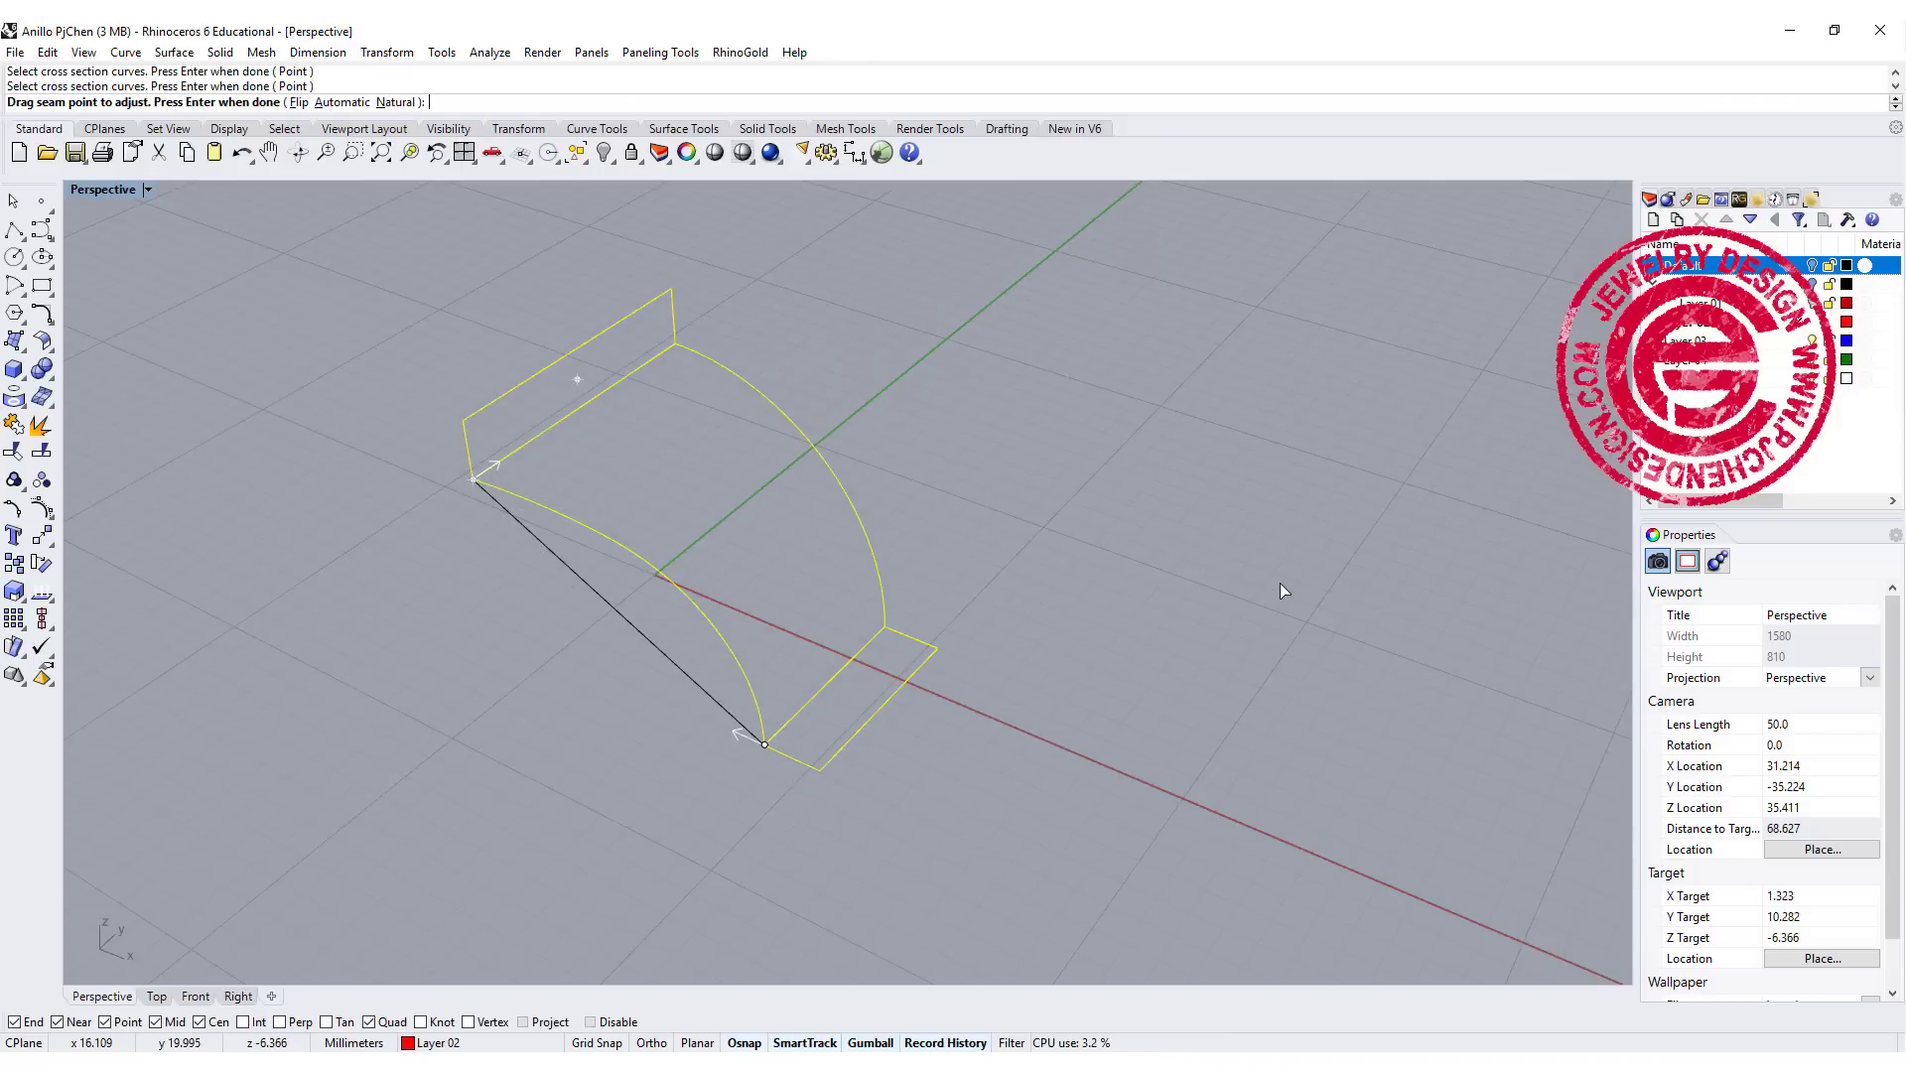
key(Return)
right_drag(1171, 605, 1400, 496)
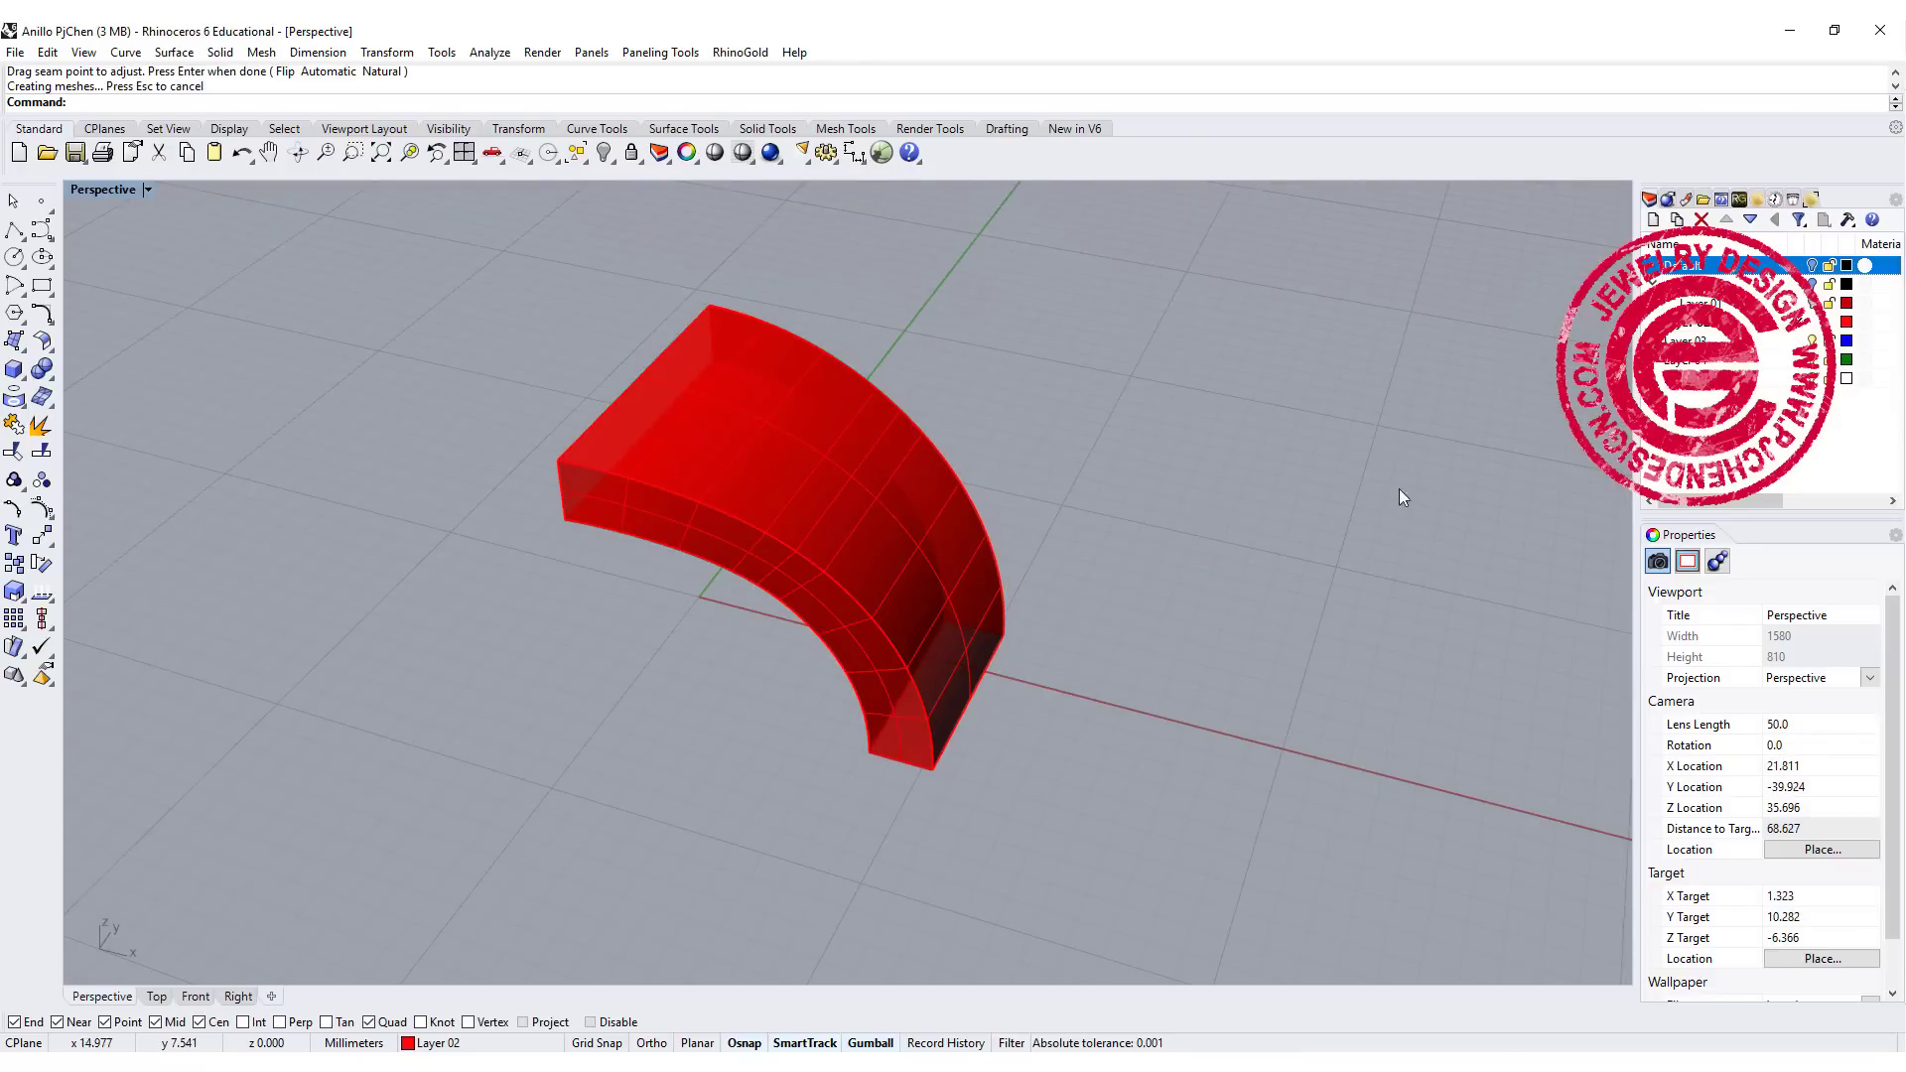
Step: Turn the Default layer back on so the lettered ring head shows again
click(1811, 268)
mouse_move(1191, 462)
right_down()
mouse_move(1208, 427)
mouse_move(1251, 435)
mouse_move(1182, 456)
right_up()
scroll(766, 417, up, 2)
right_drag(765, 417, 750, 524)
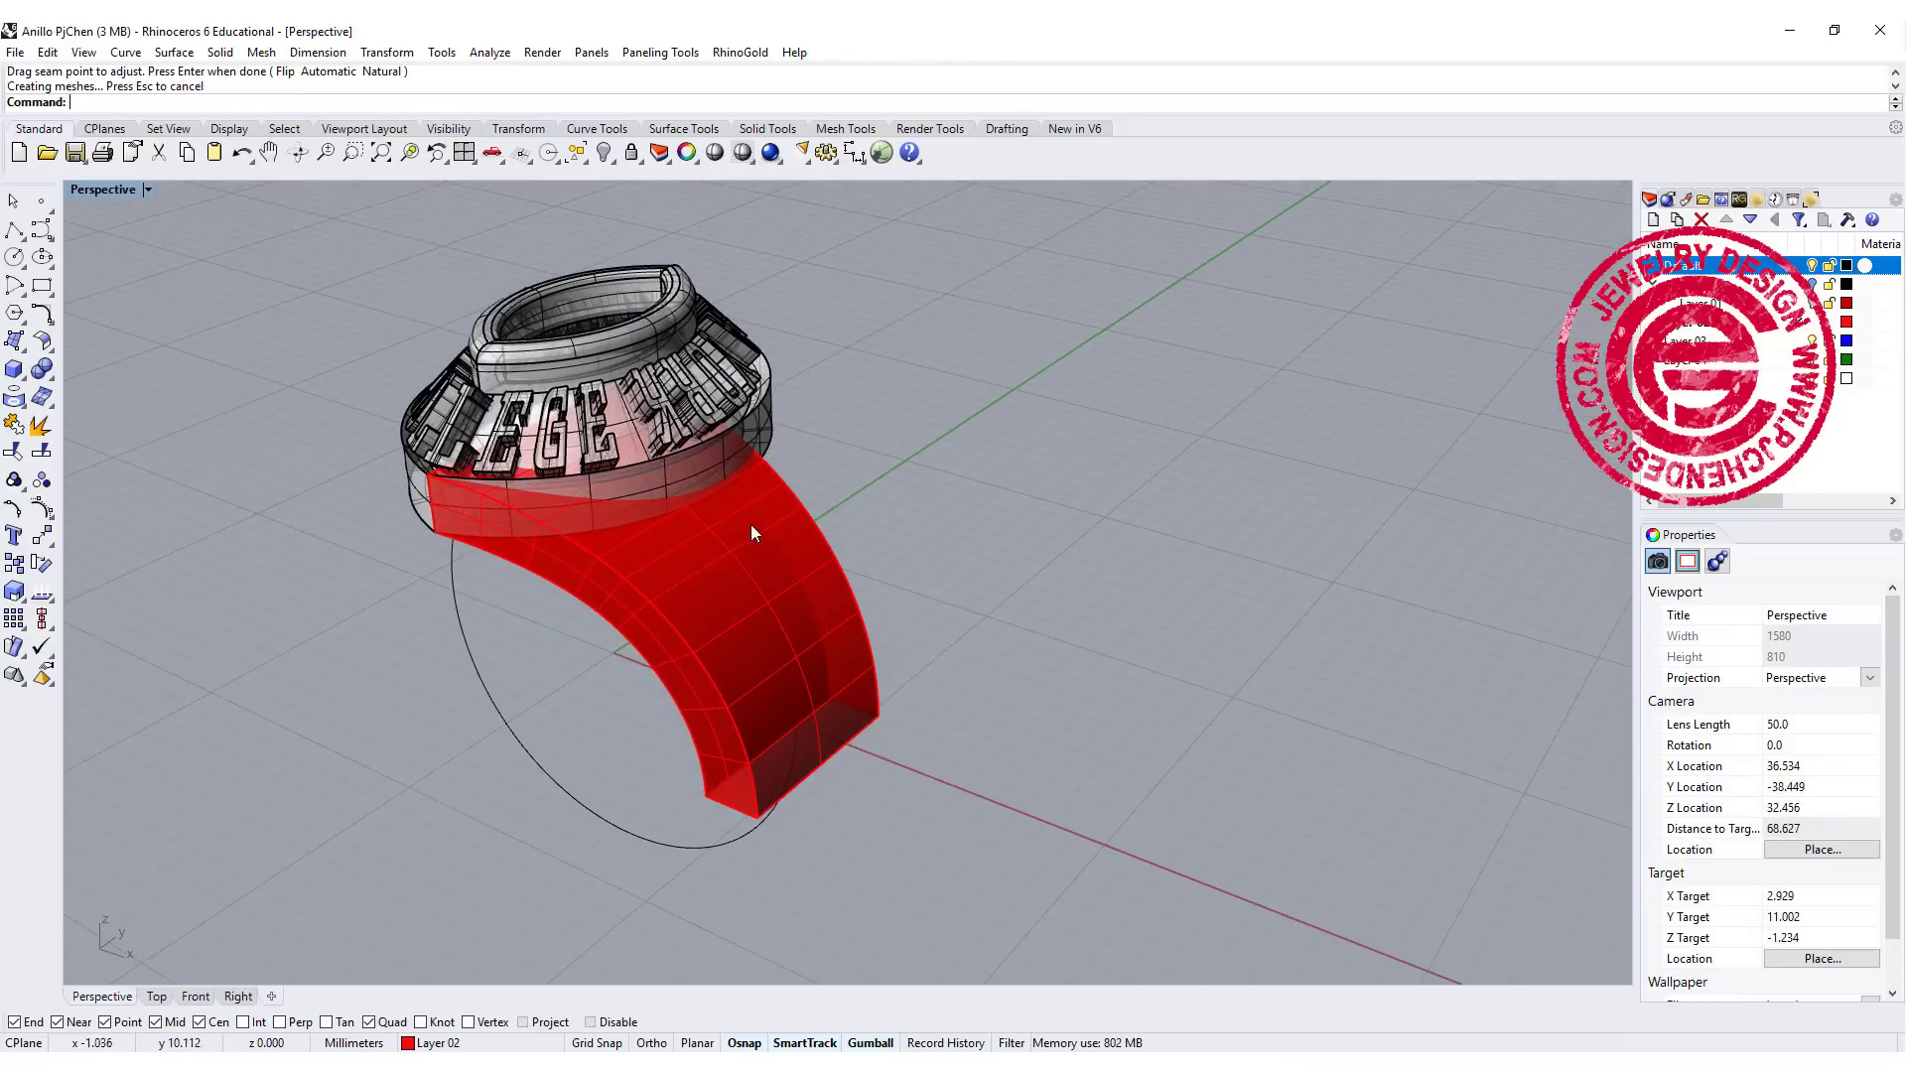
scroll(788, 490, up, 2)
scroll(754, 446, up, 2)
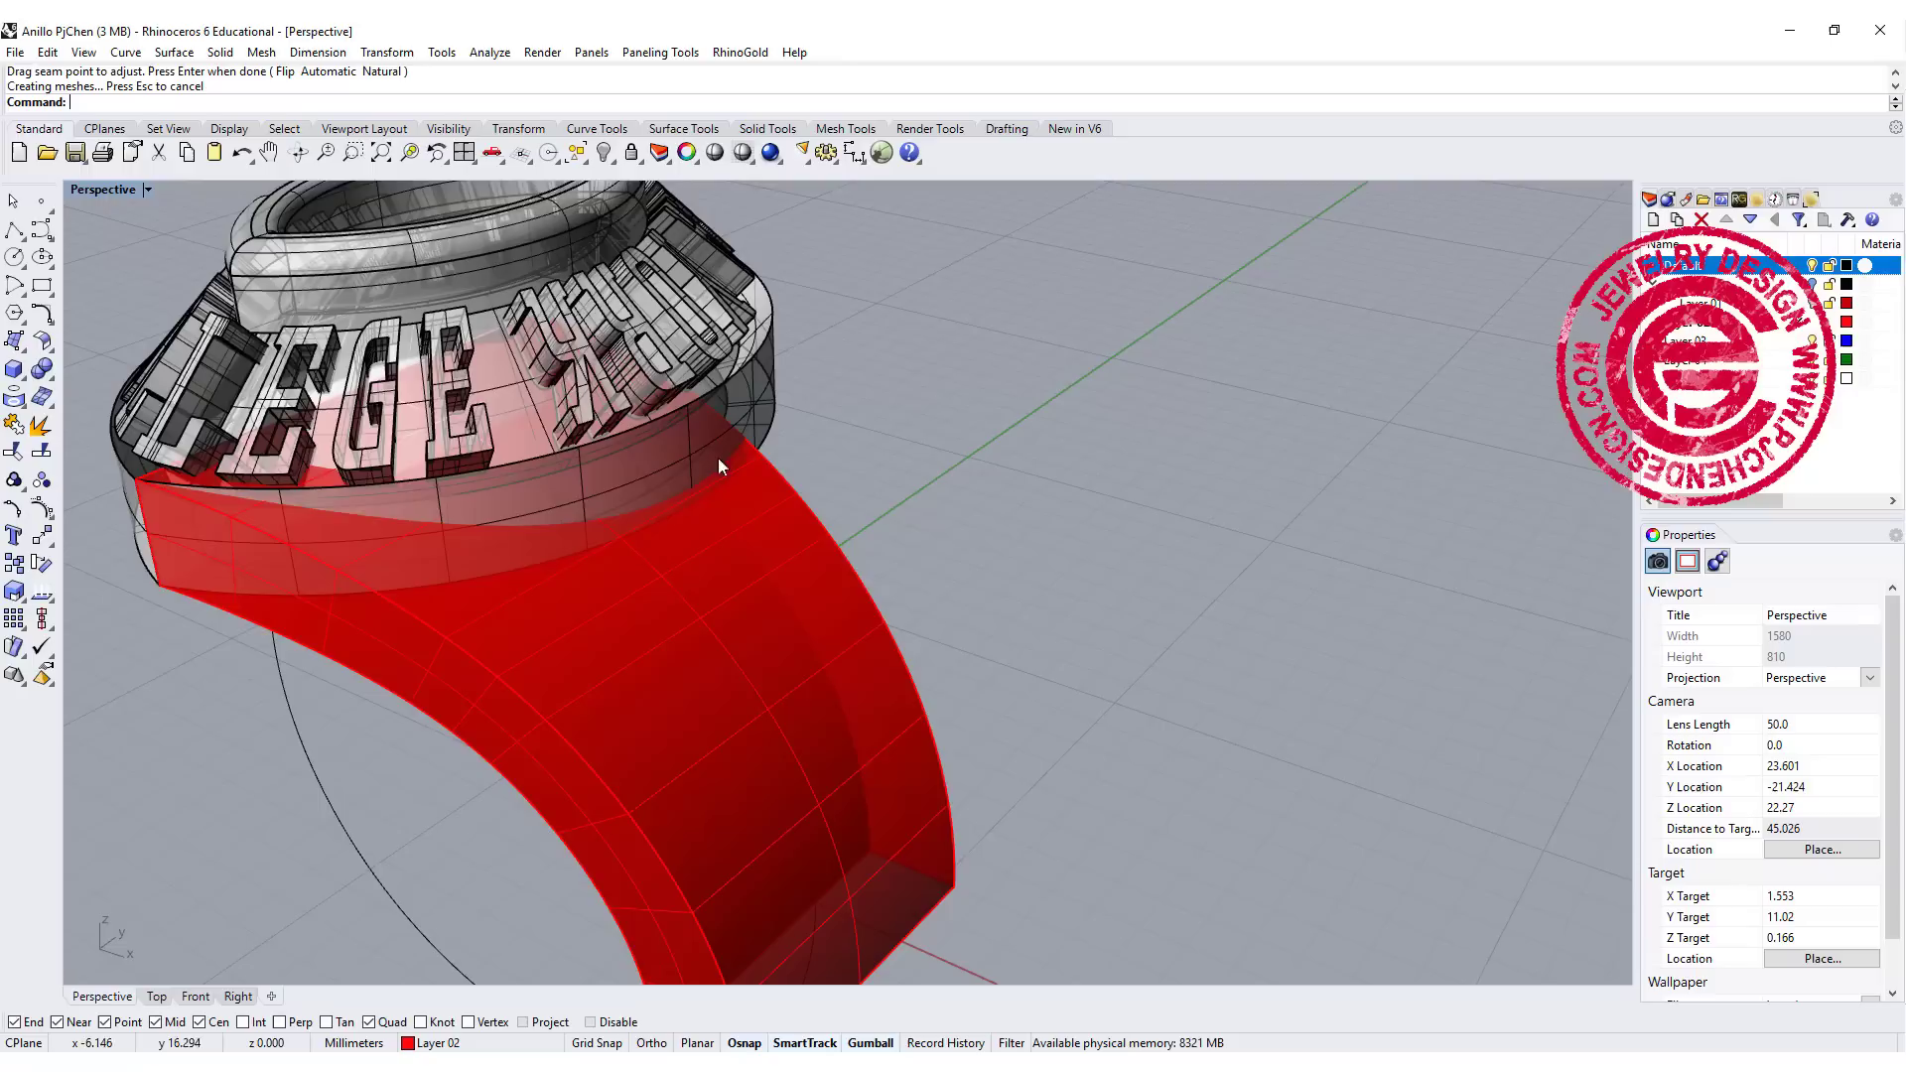
right_drag(574, 462, 385, 344)
Step: Select the rail curve inside the head and raise its control point to lift the shank
click(386, 344)
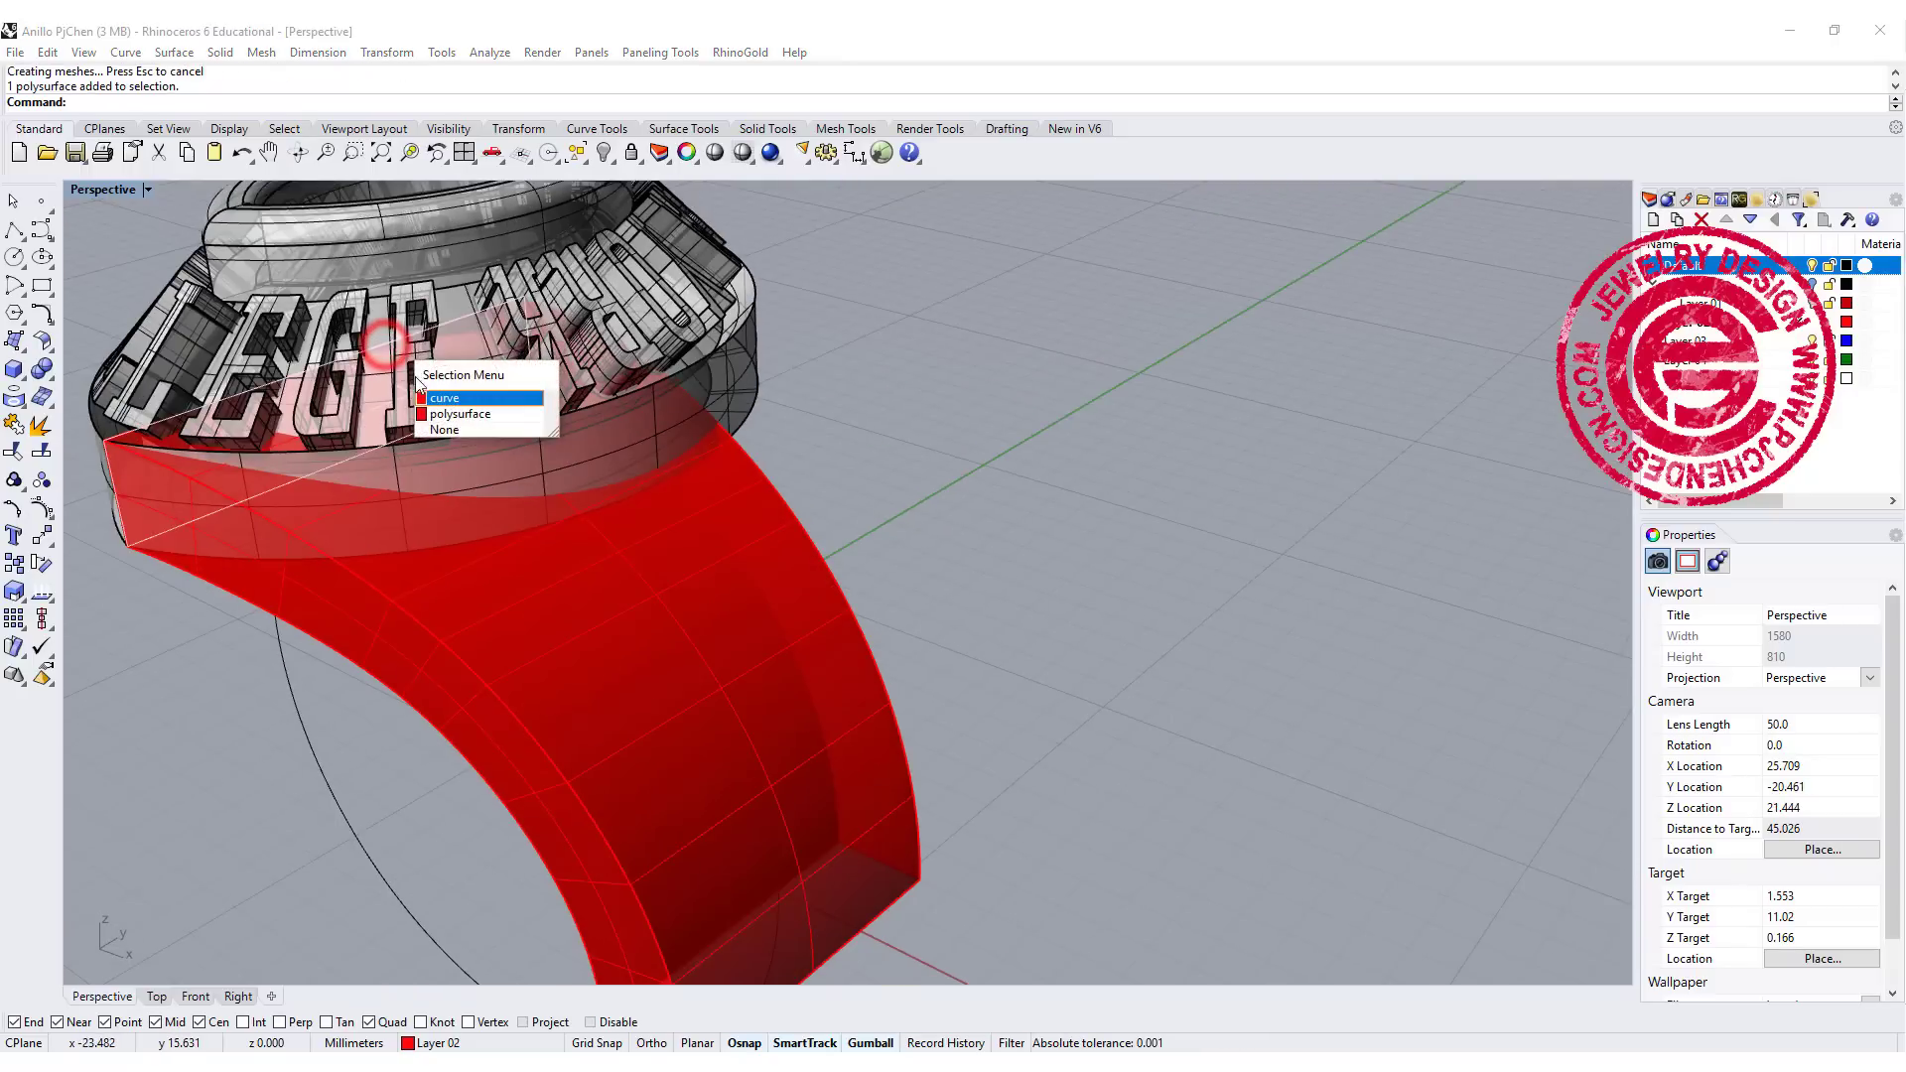
click(441, 408)
scroll(526, 299, up, 3)
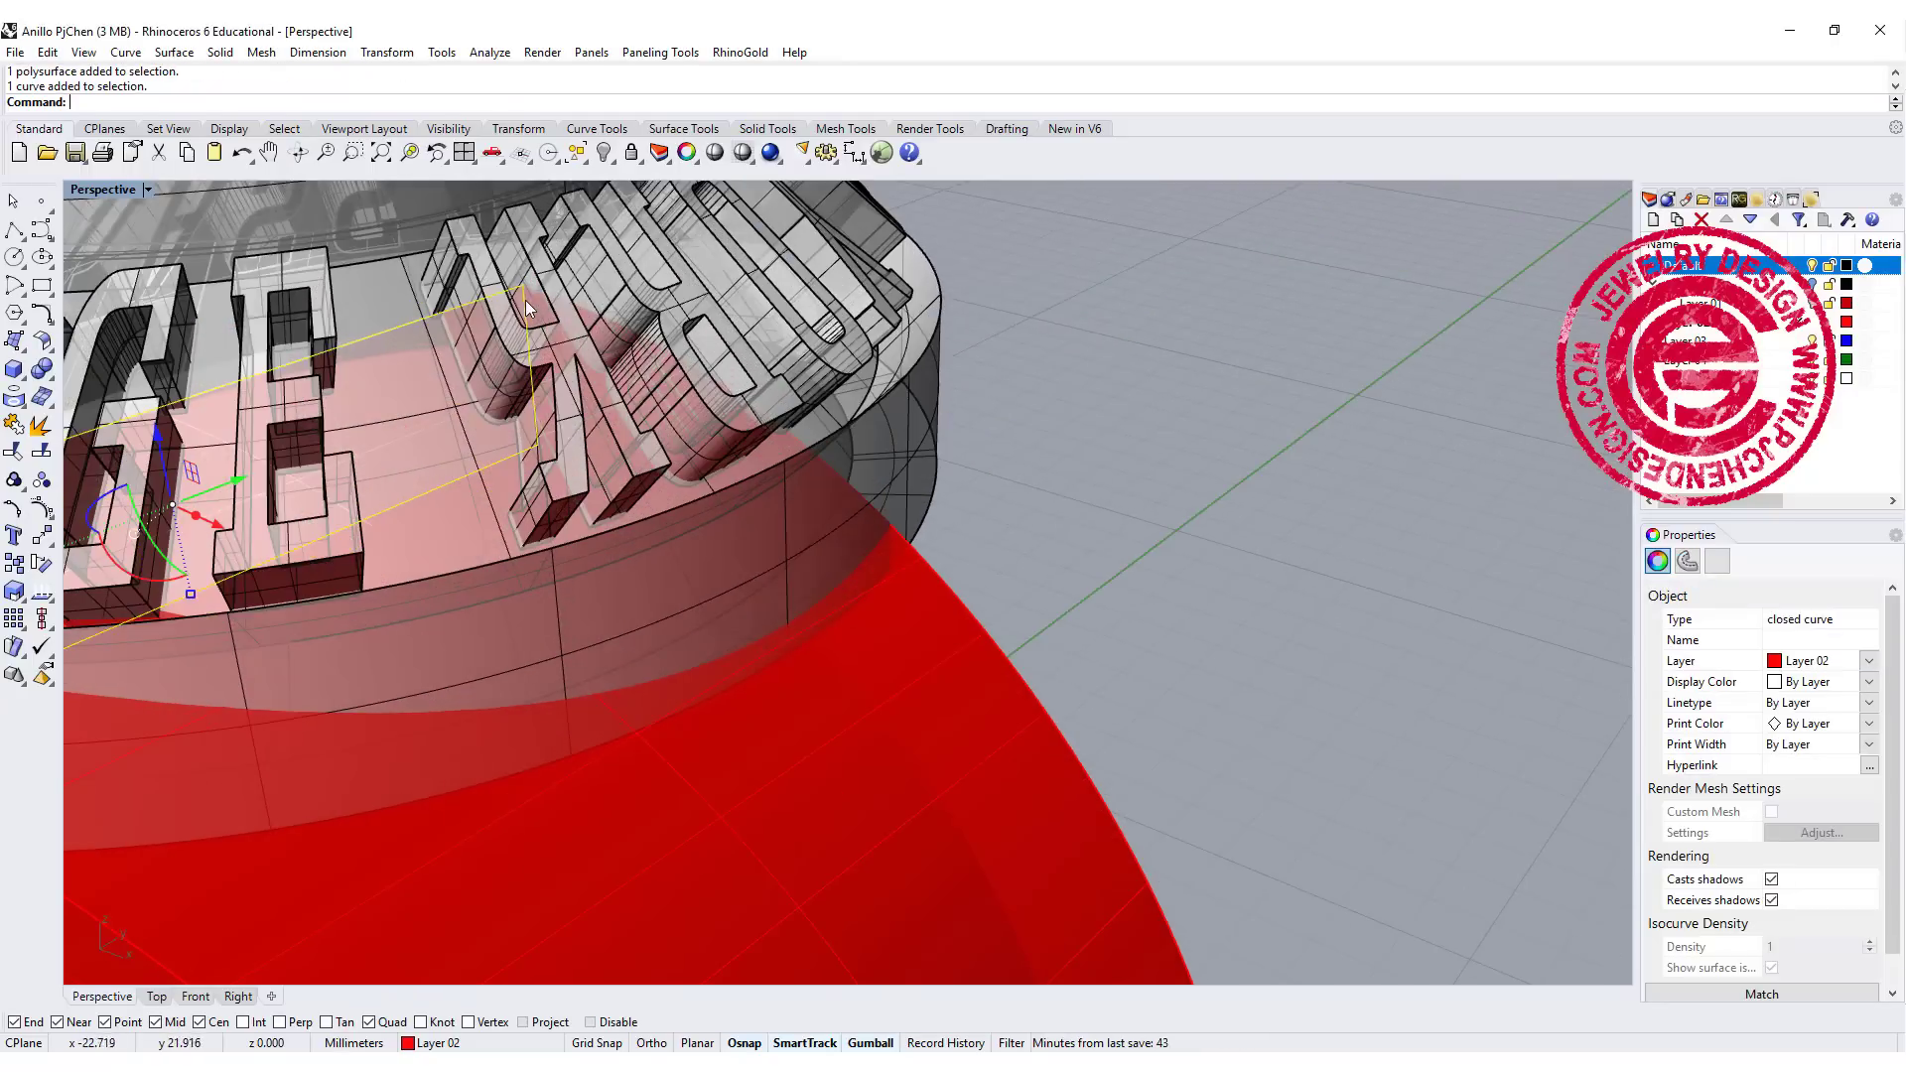
click(528, 284)
scroll(537, 272, down, 3)
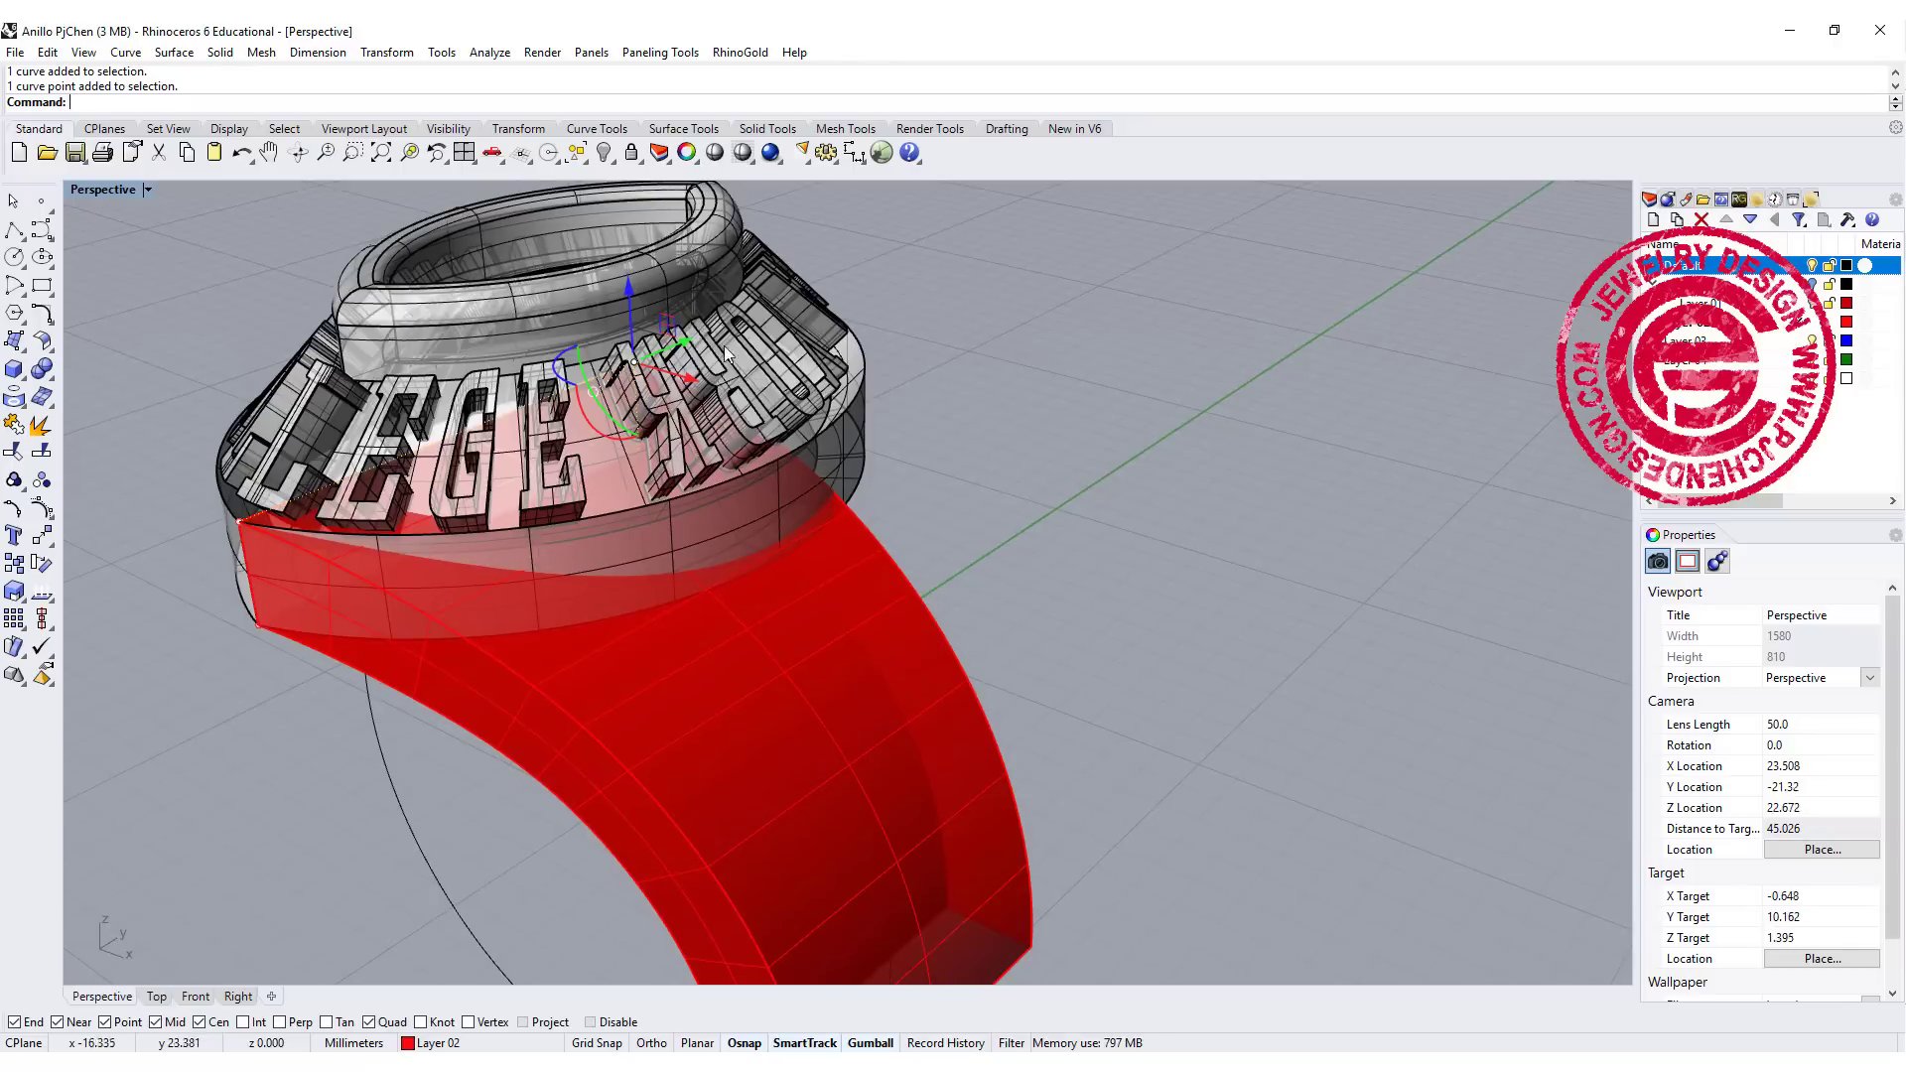
drag(630, 290, 621, 253)
scroll(1068, 485, down, 4)
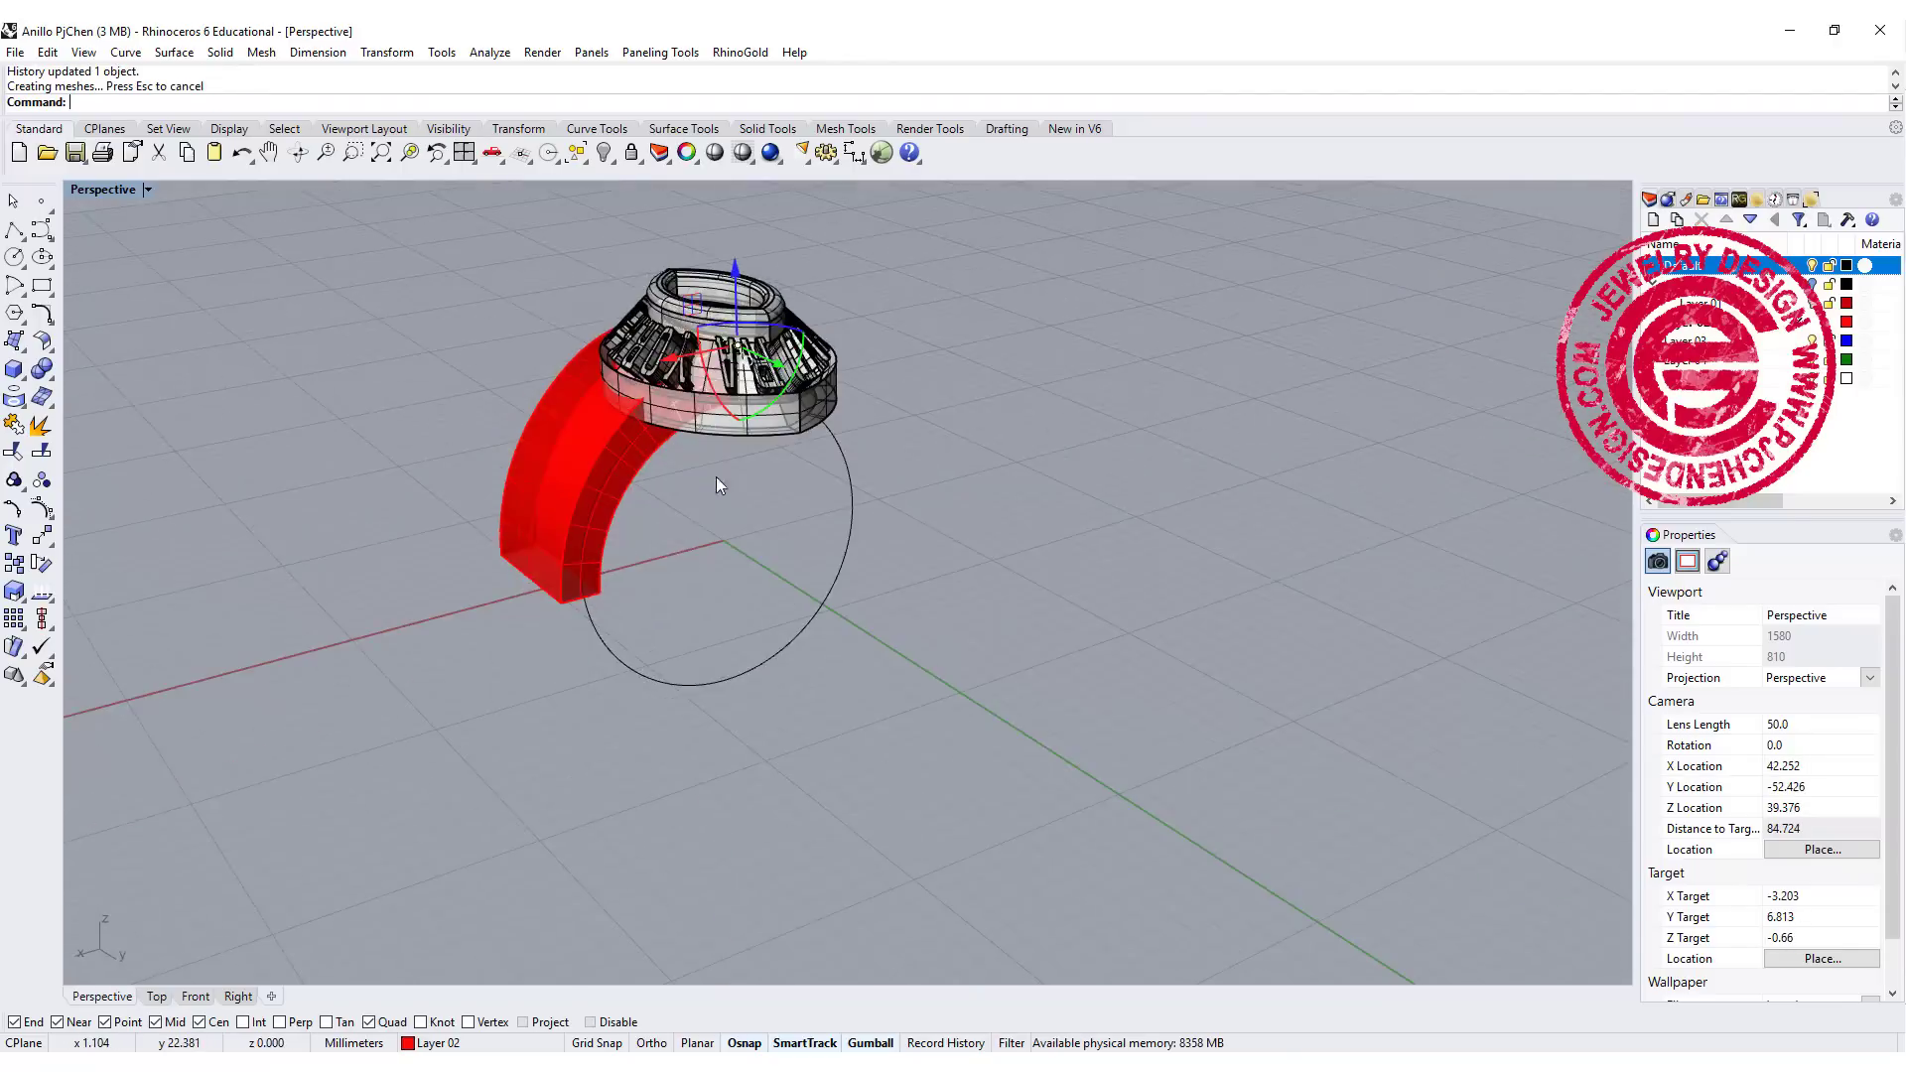
scroll(632, 437, up, 6)
Step: Lower the rail's corner control point slightly and check the updated shank from below
right_drag(575, 439, 737, 469)
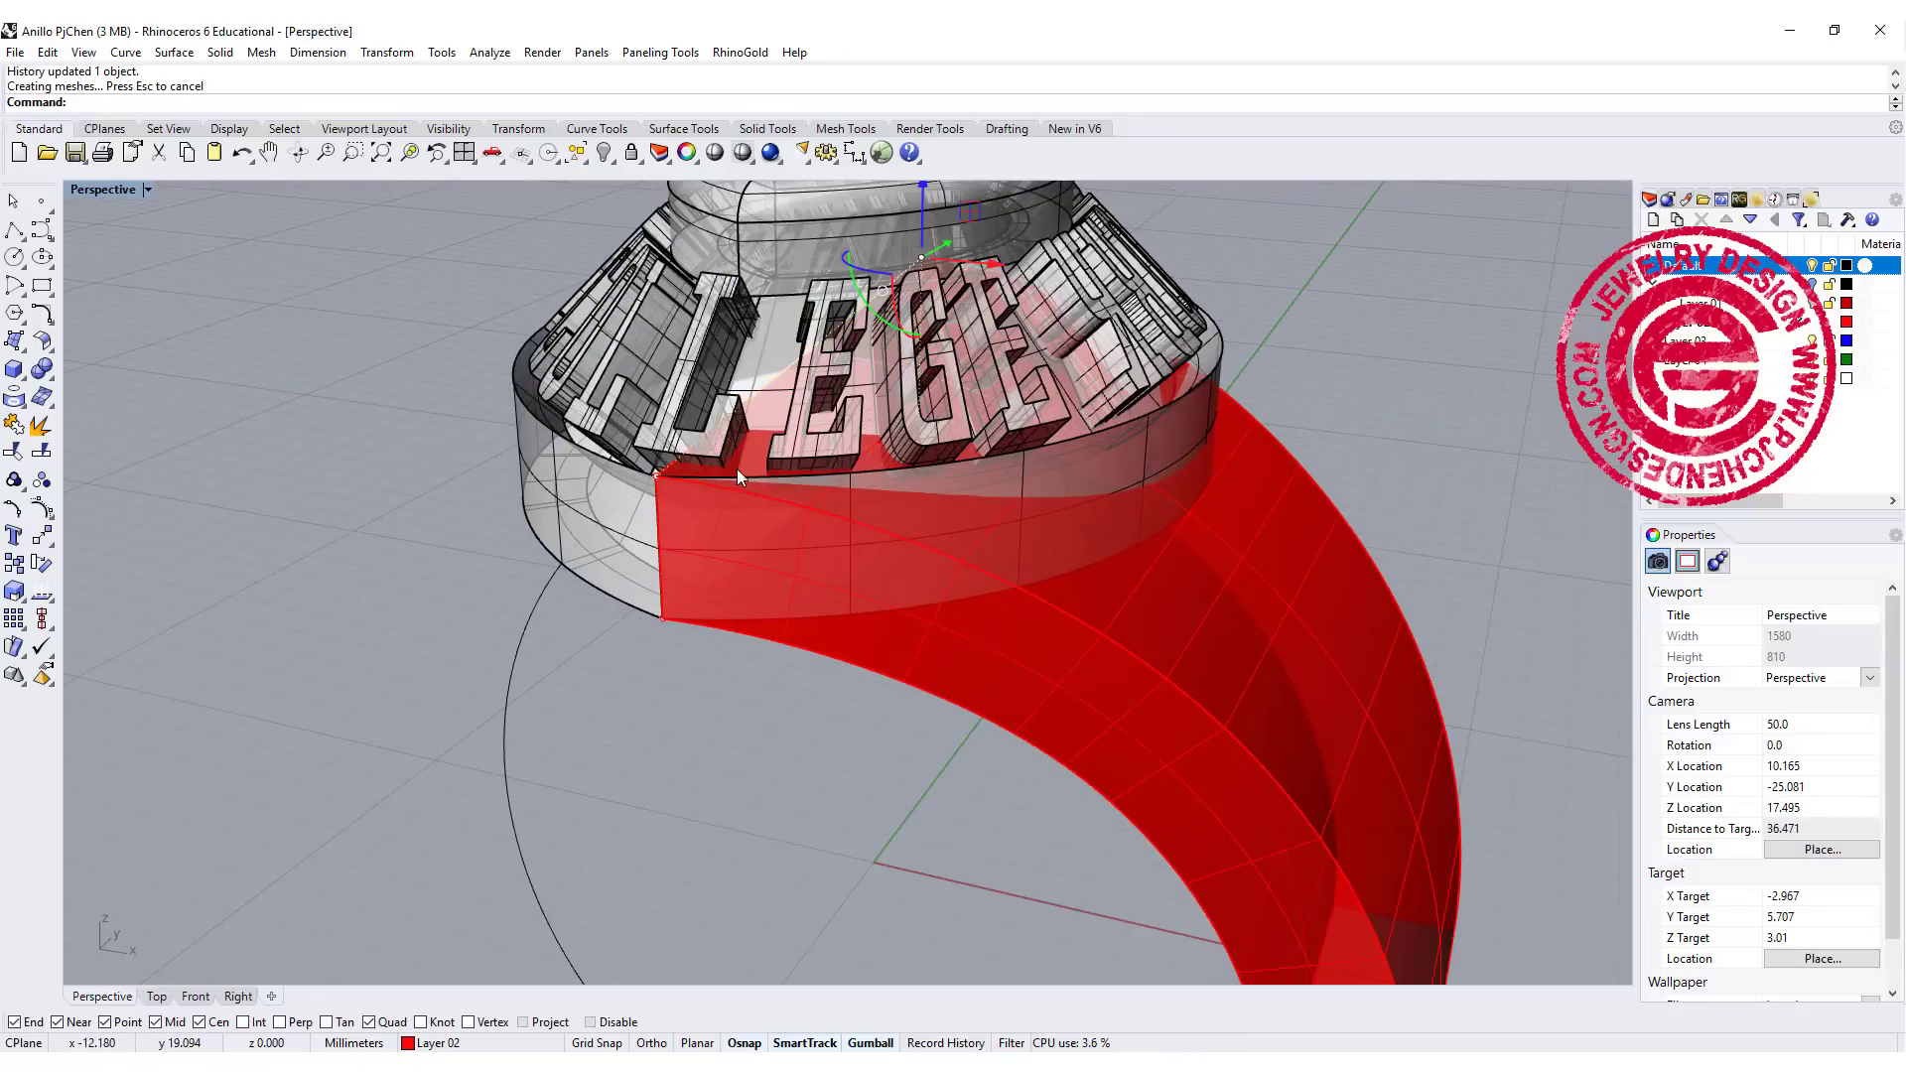
click(656, 475)
drag(652, 408, 653, 419)
scroll(1005, 435, down, 4)
right_drag(1005, 435, 745, 409)
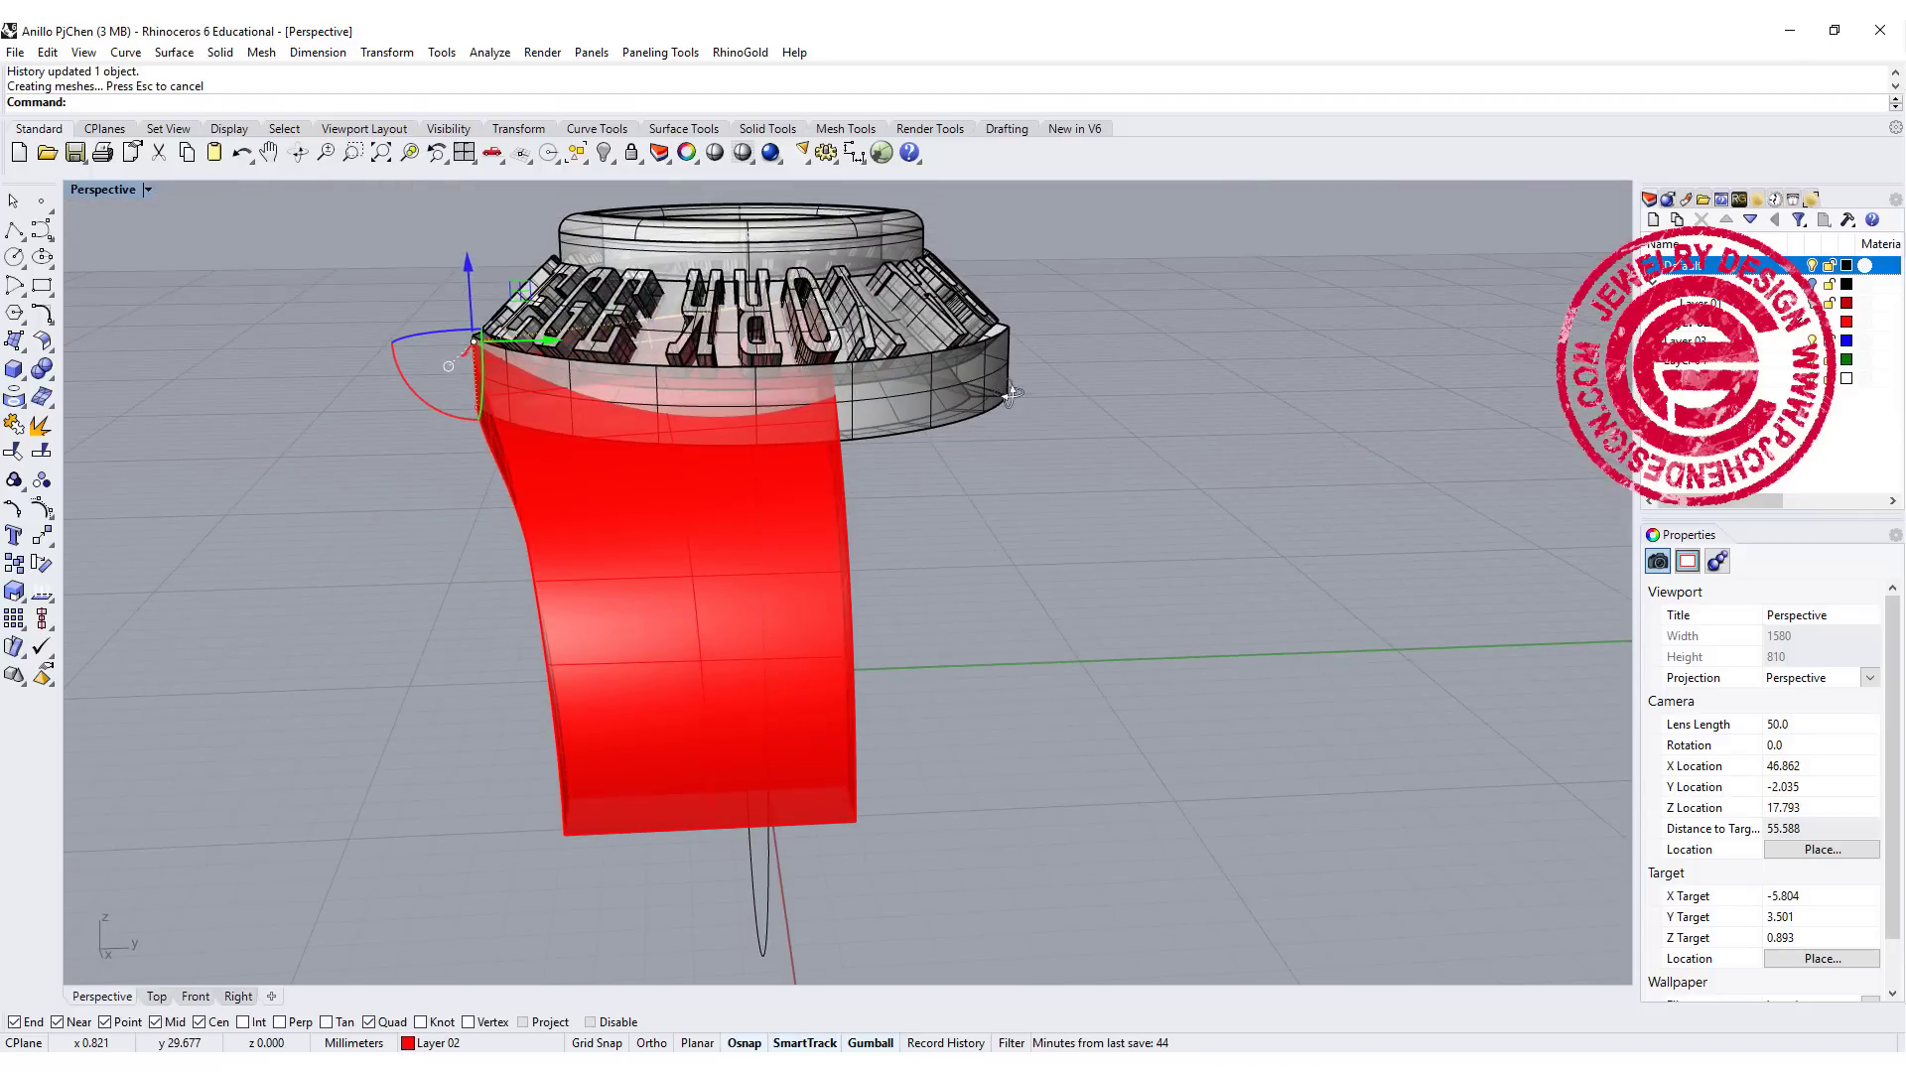
click(1022, 440)
right_drag(1021, 502, 1051, 527)
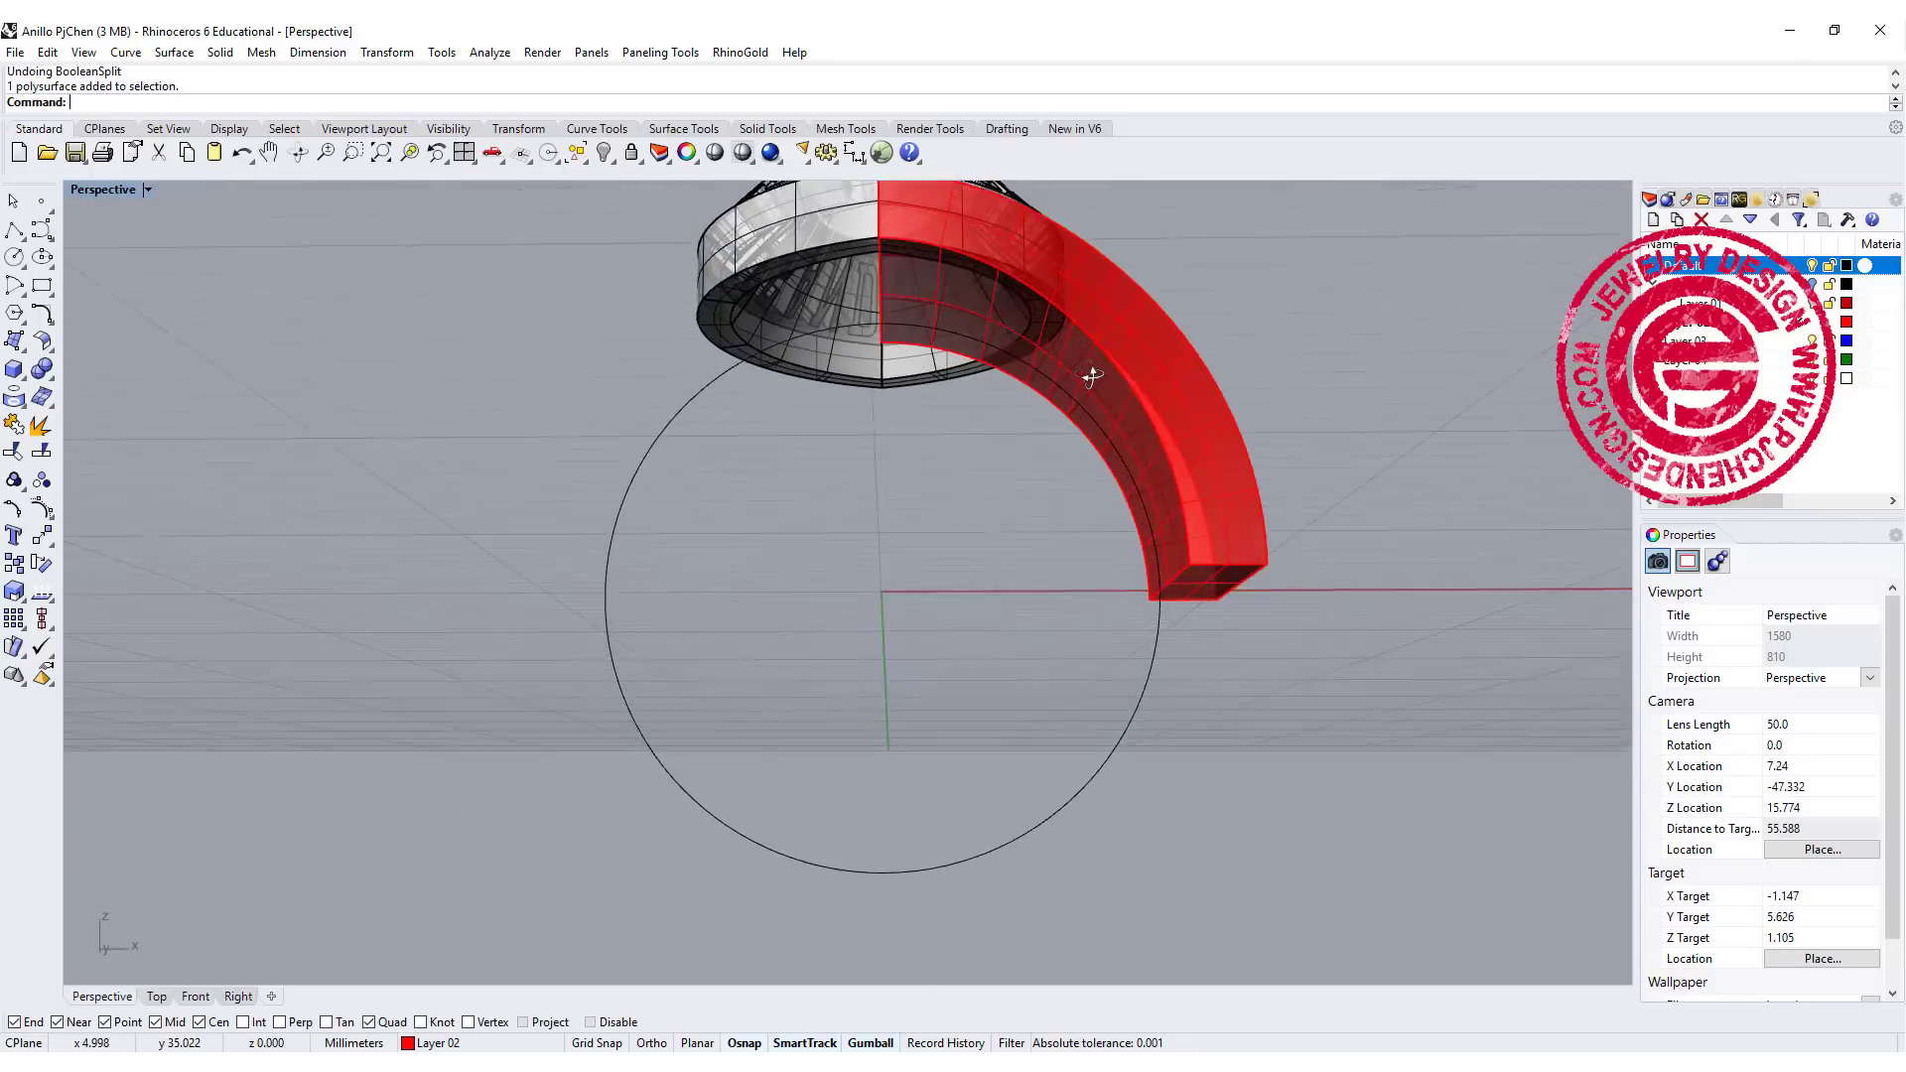
right_drag(1090, 374, 1135, 379)
scroll(1017, 269, up, 2)
right_drag(1016, 268, 845, 374)
scroll(775, 464, up, 3)
scroll(586, 464, up, 1)
Step: Select the head's bottom face and extrude it downward with the gumball Z arrow
scroll(456, 515, up, 1)
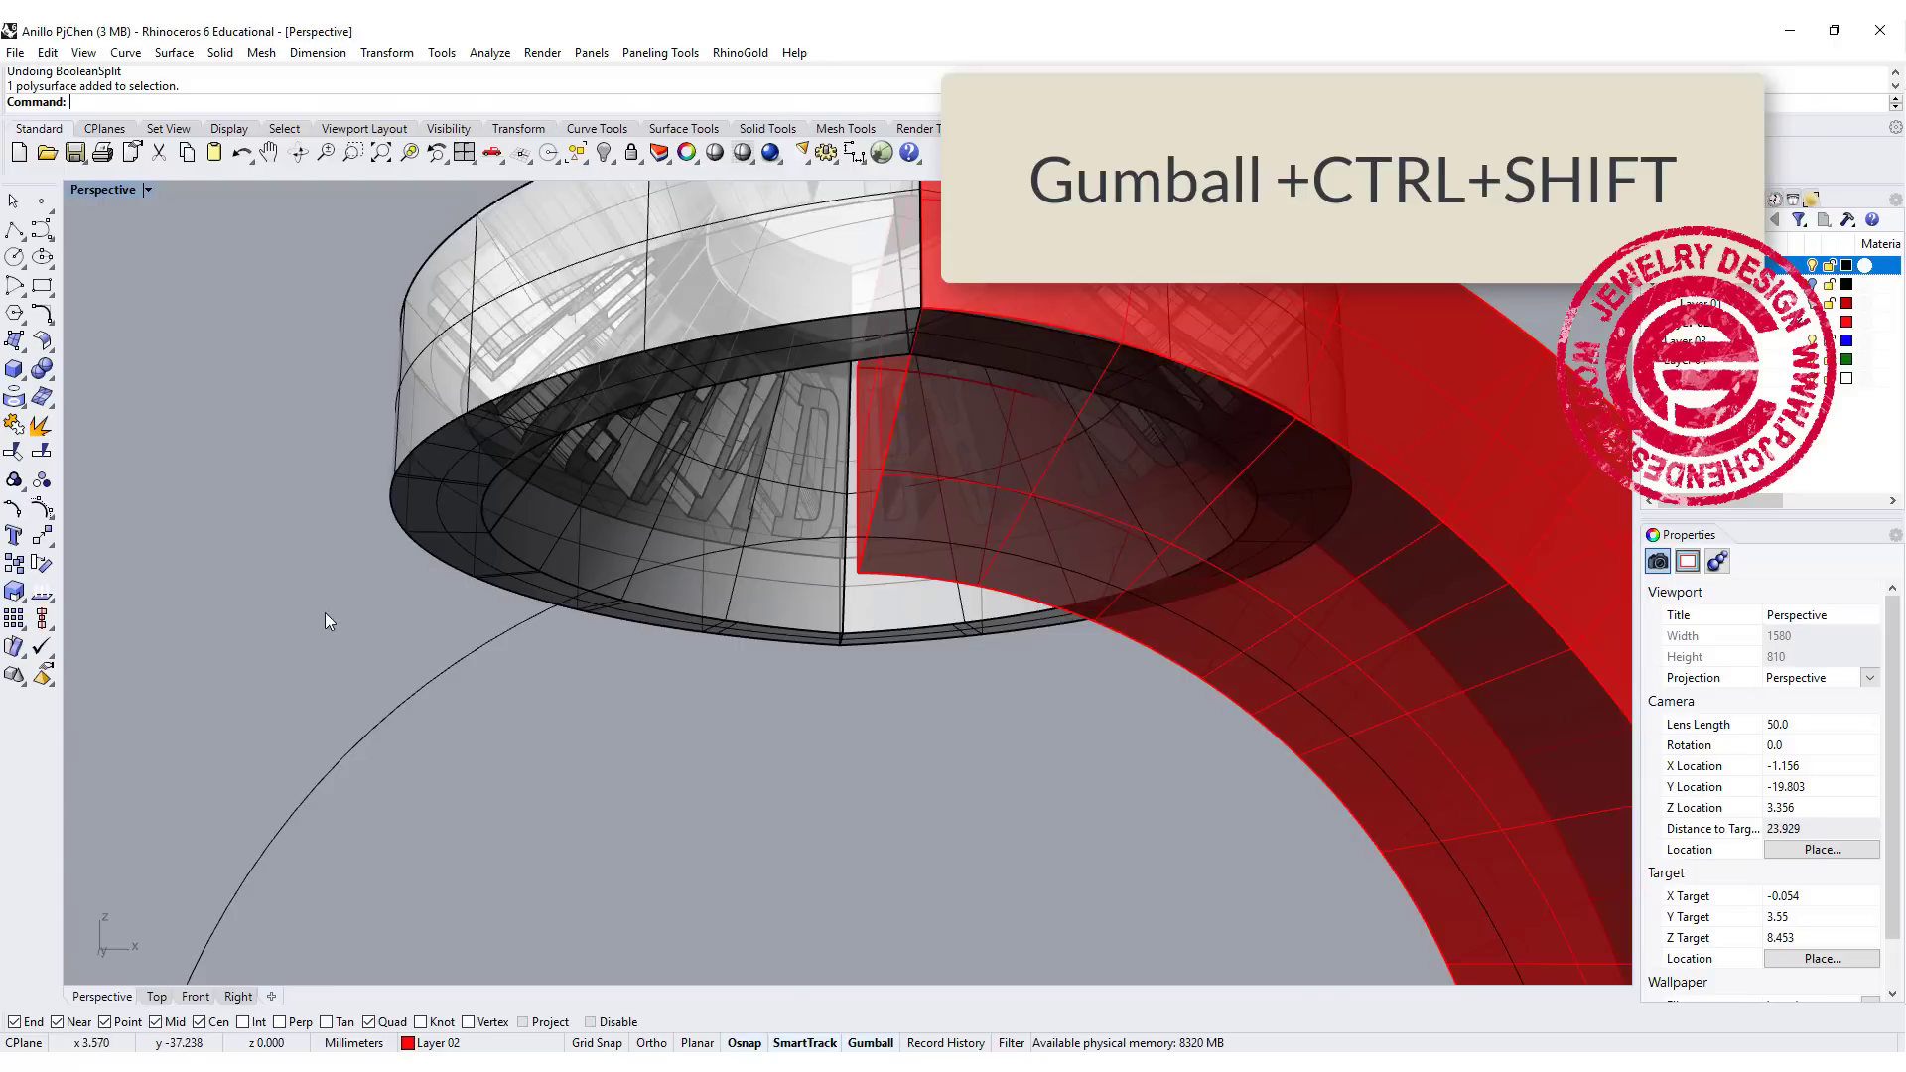
ctrl+shift+click(465, 553)
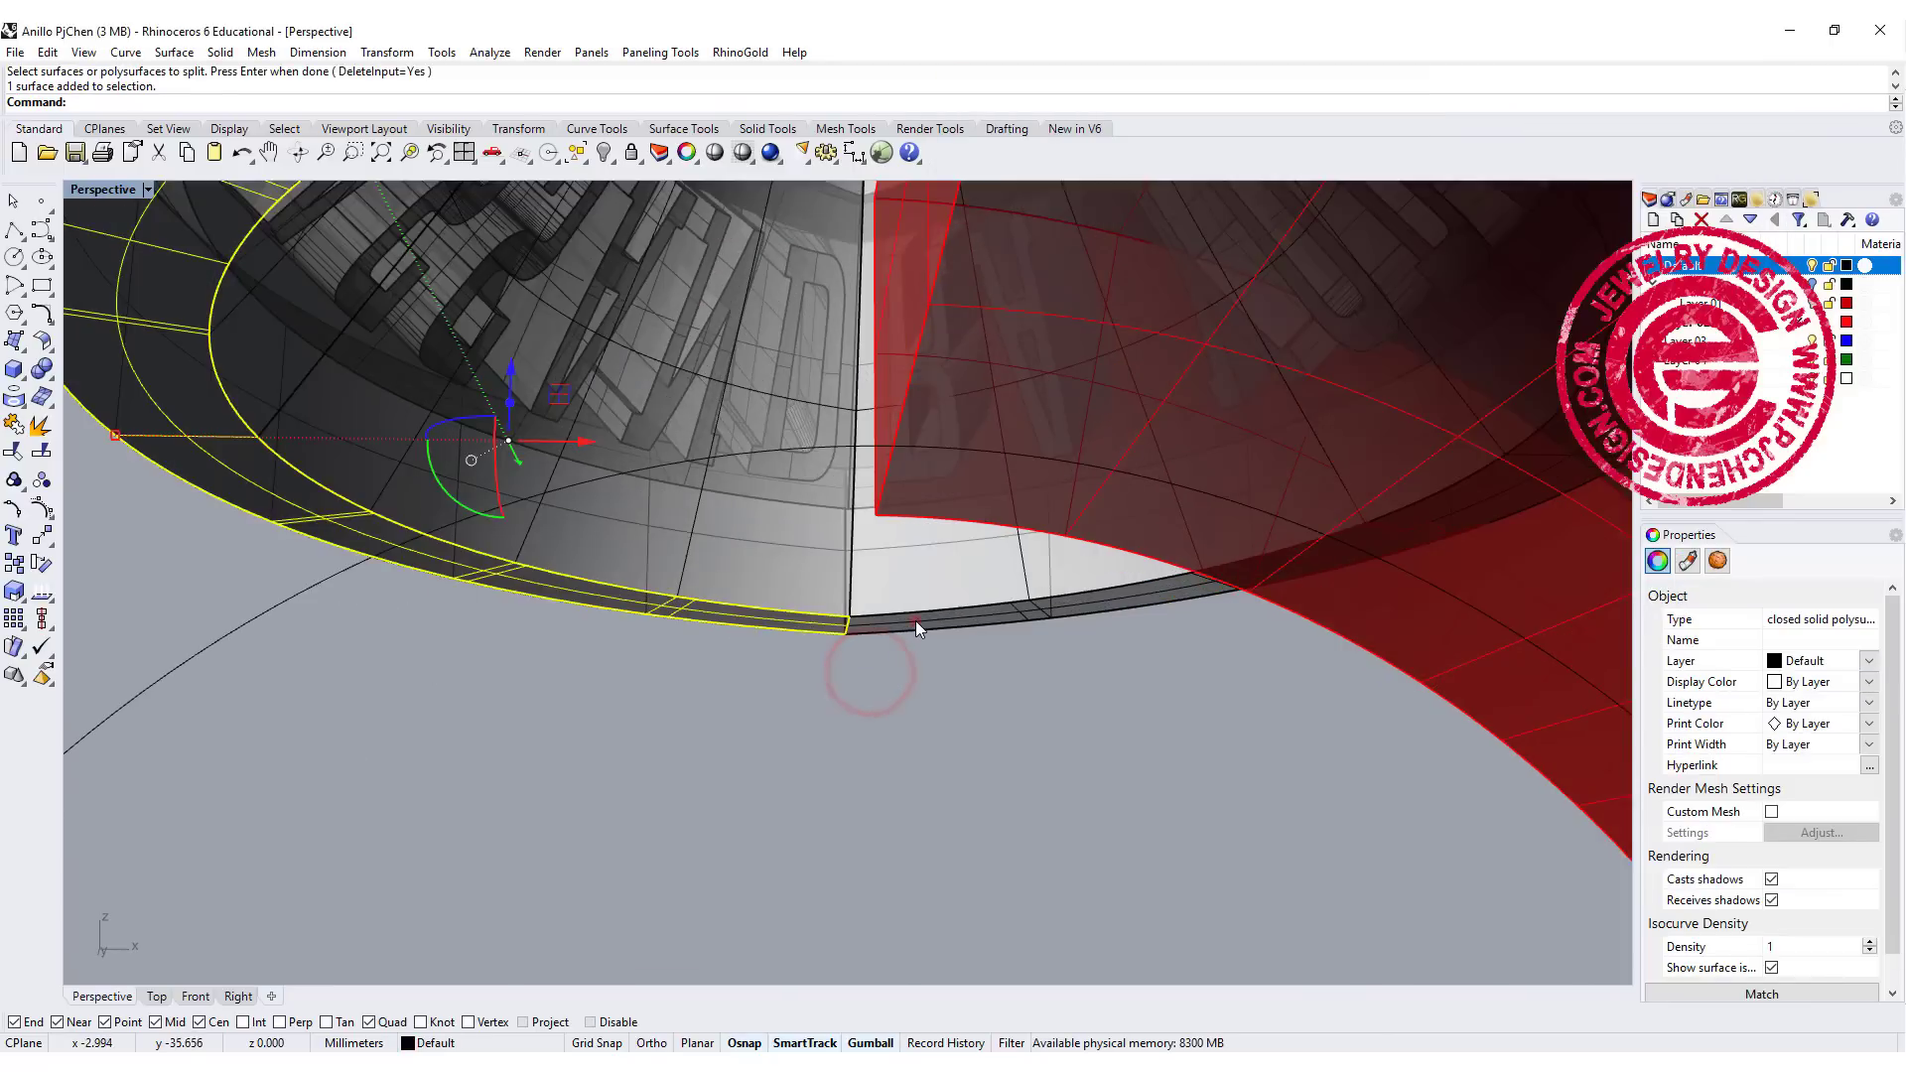
ctrl+shift+click(915, 622)
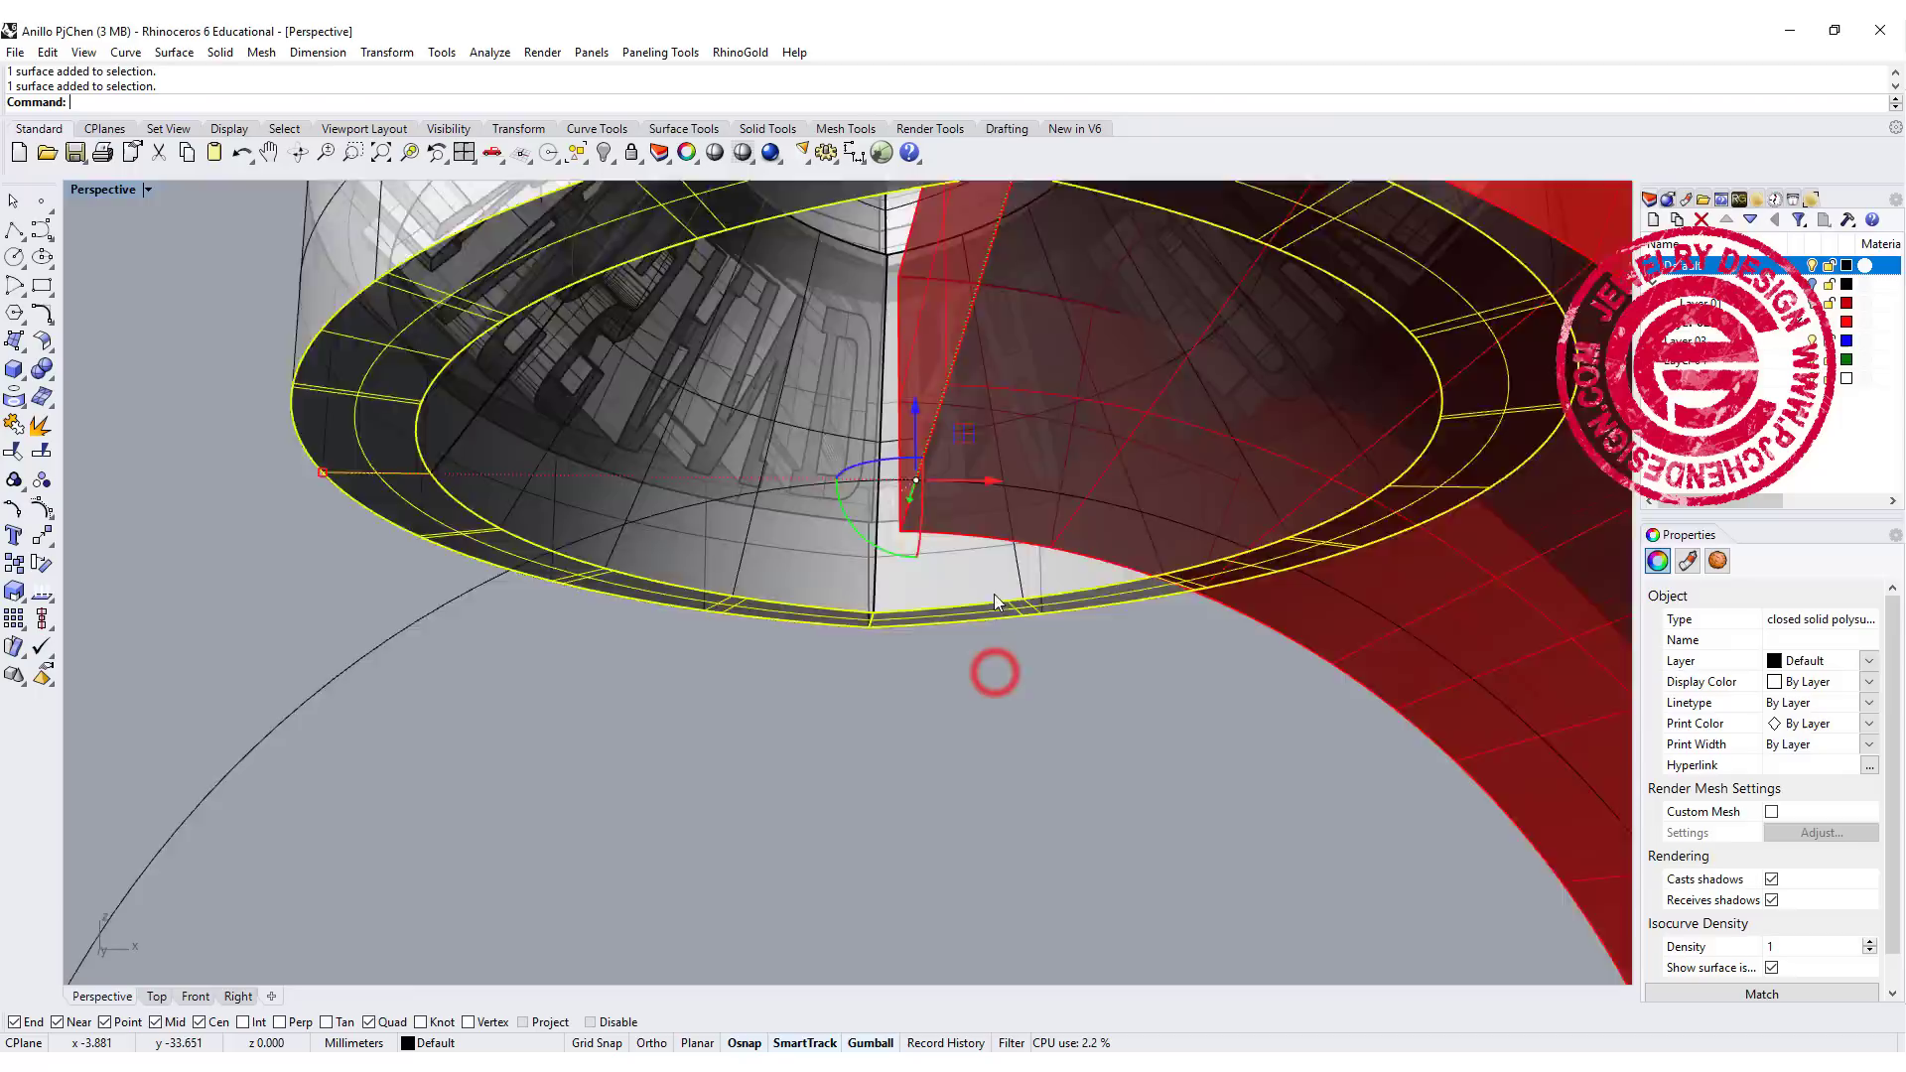
scroll(995, 594, down, 8)
right_drag(995, 596, 888, 759)
drag(919, 608, 915, 641)
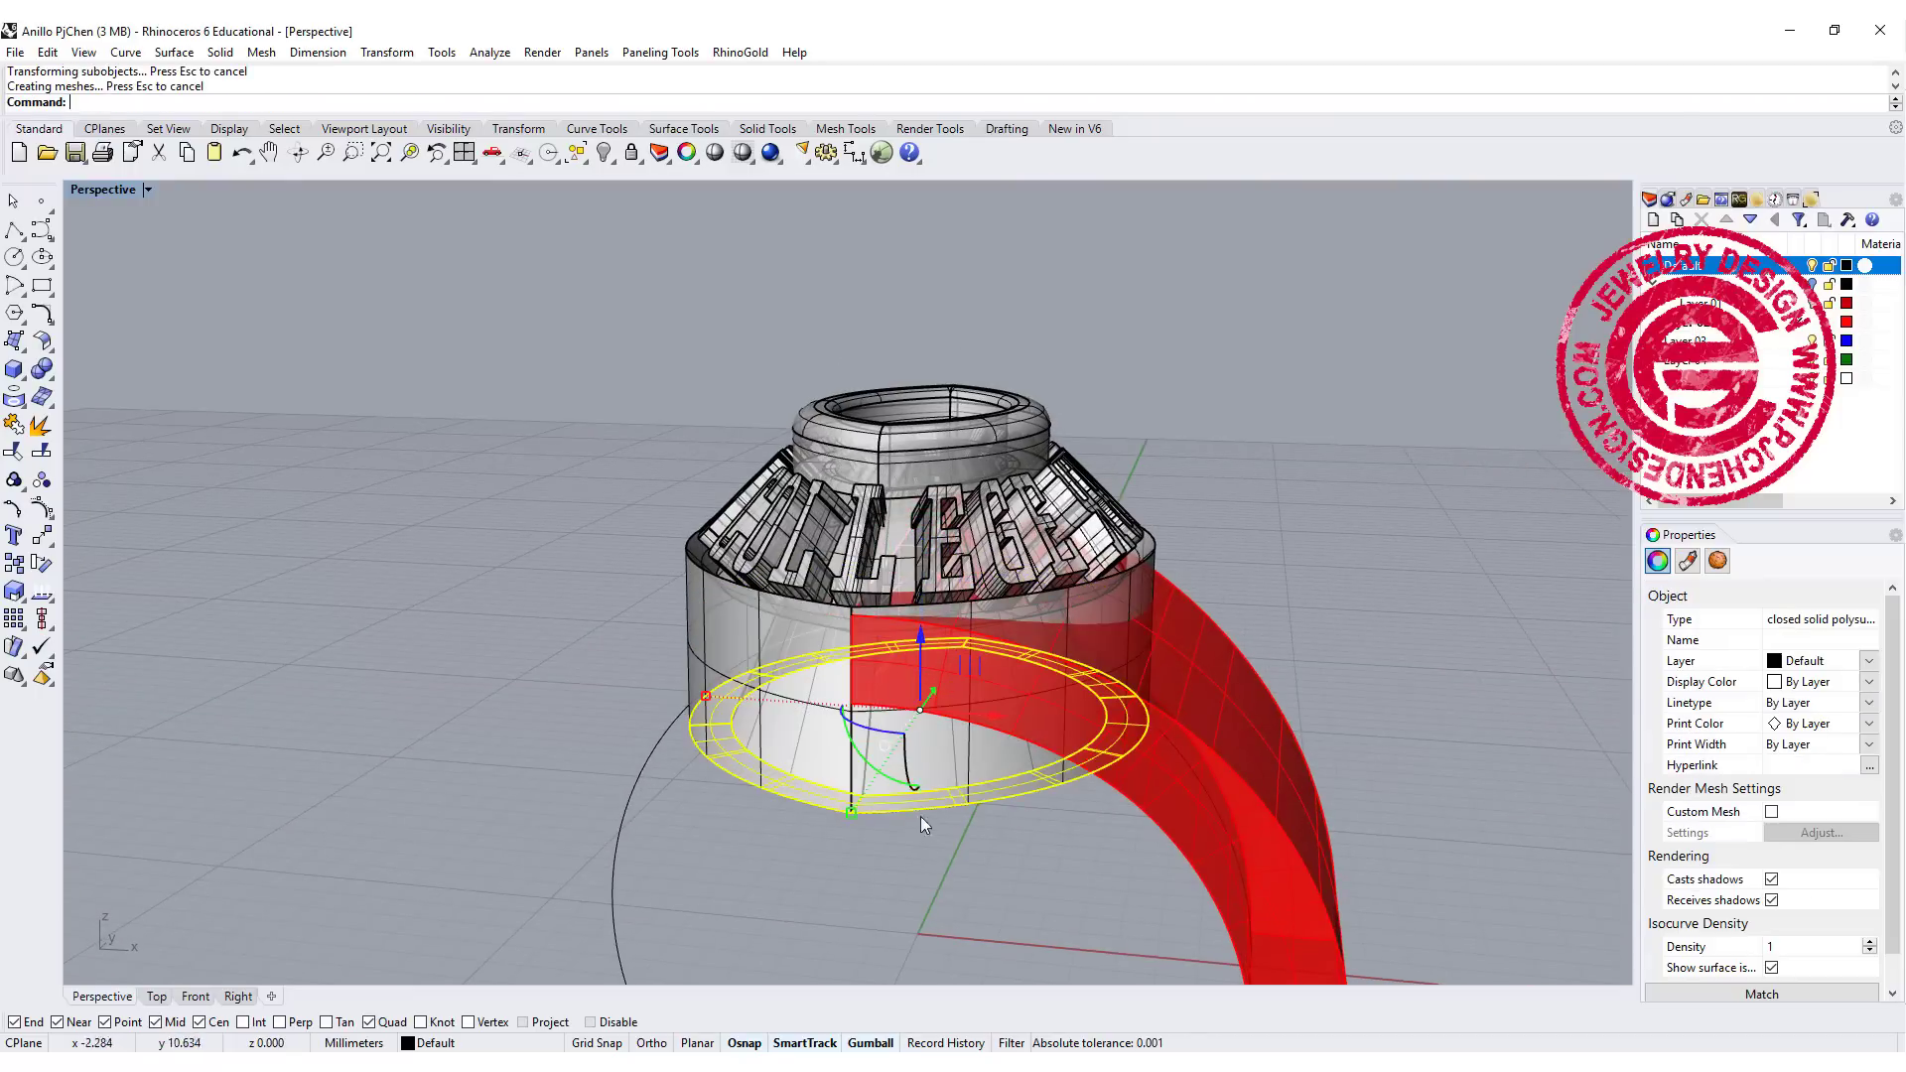
right_drag(983, 870, 1042, 707)
scroll(1137, 586, up, 4)
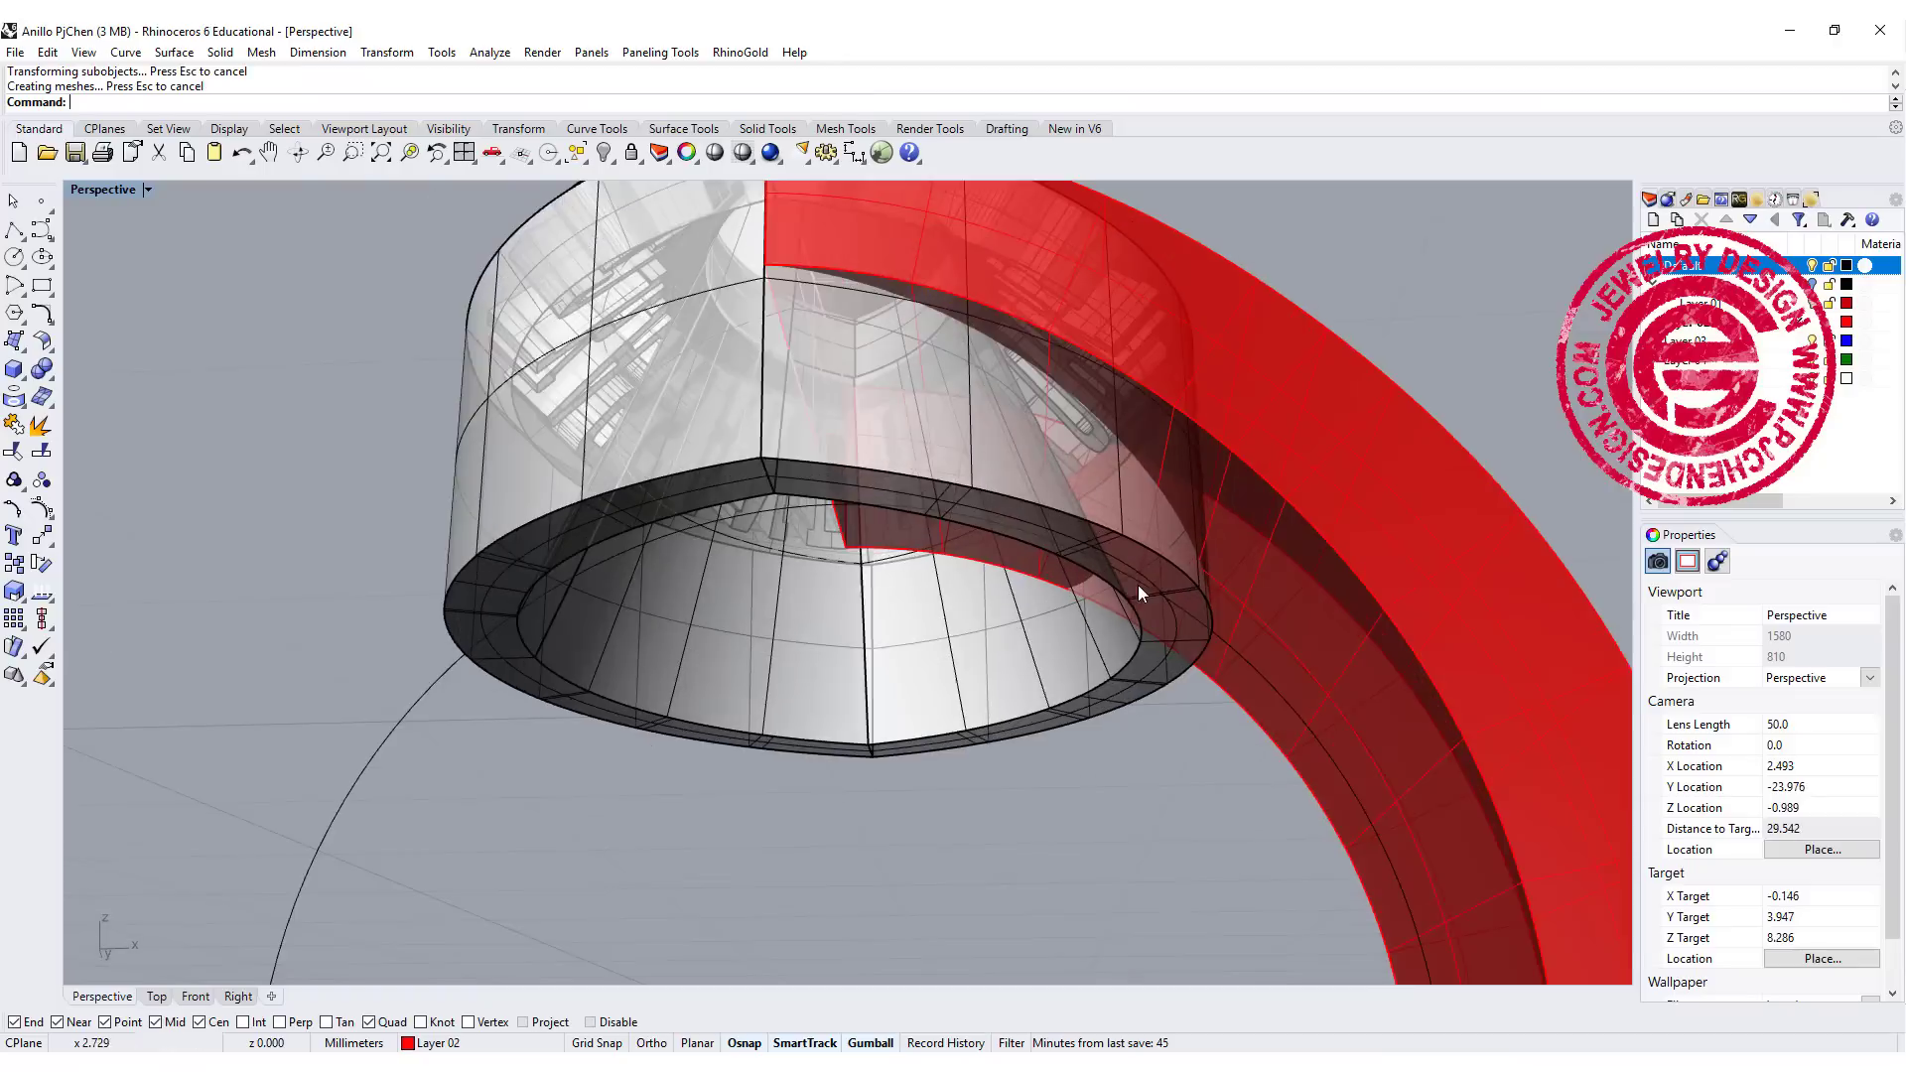
right_drag(1137, 586, 1026, 707)
scroll(1118, 622, down, 2)
right_drag(1356, 637, 1218, 685)
click(1474, 447)
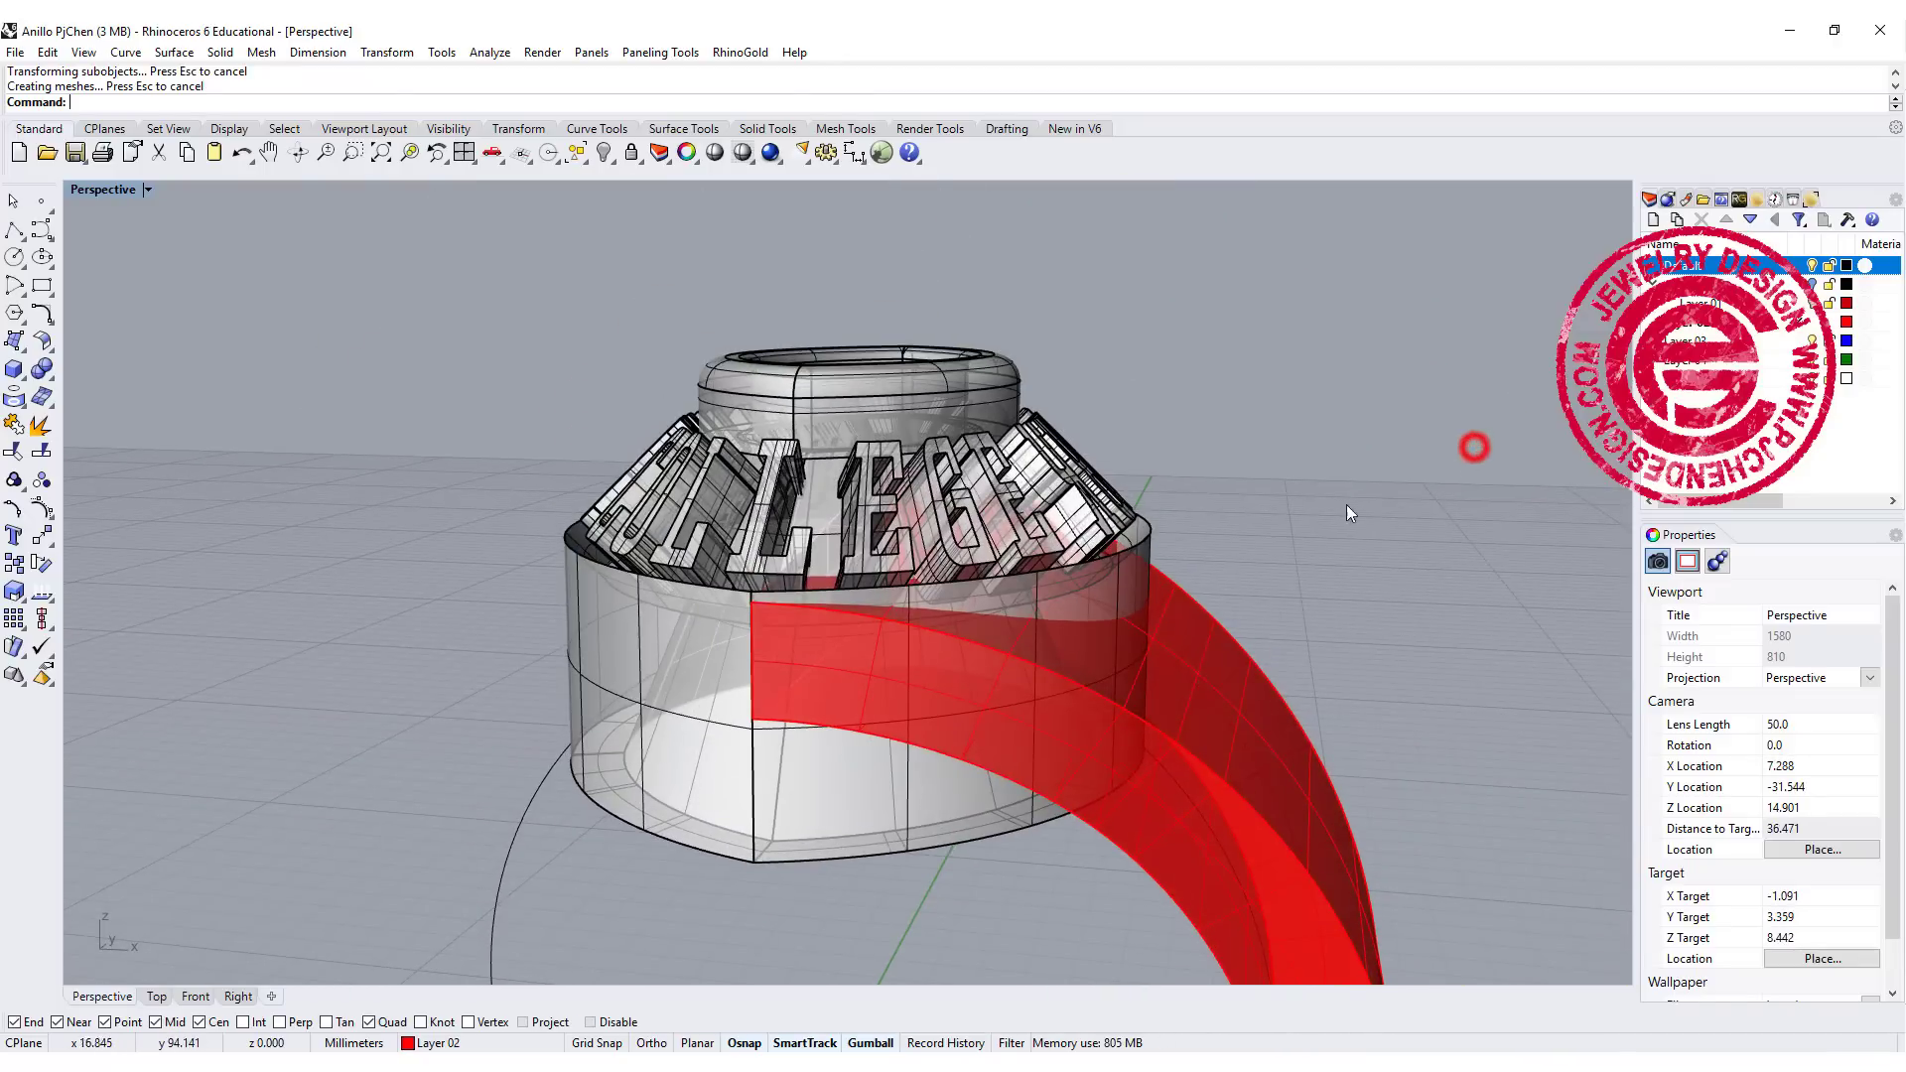
Step: Split the red shank using the ring head as the cutter
click(42, 369)
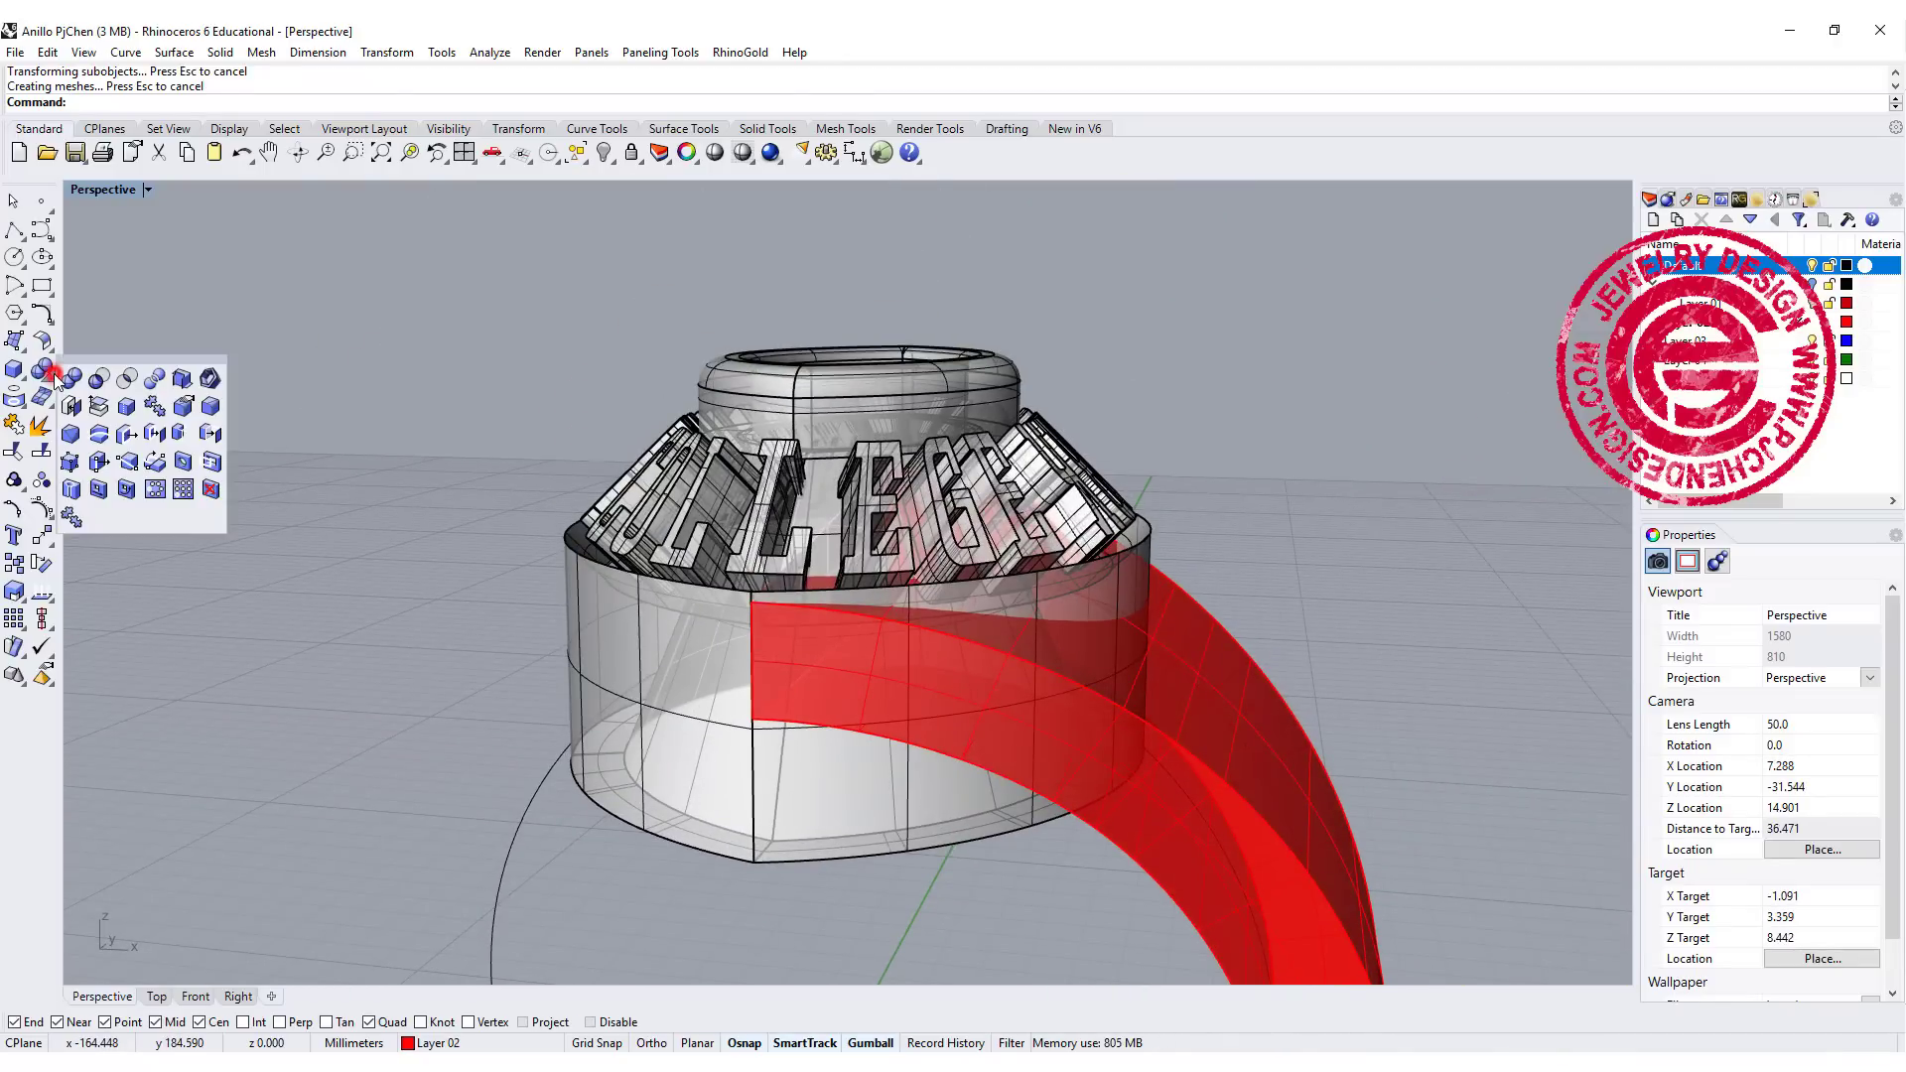
click(159, 378)
click(1199, 759)
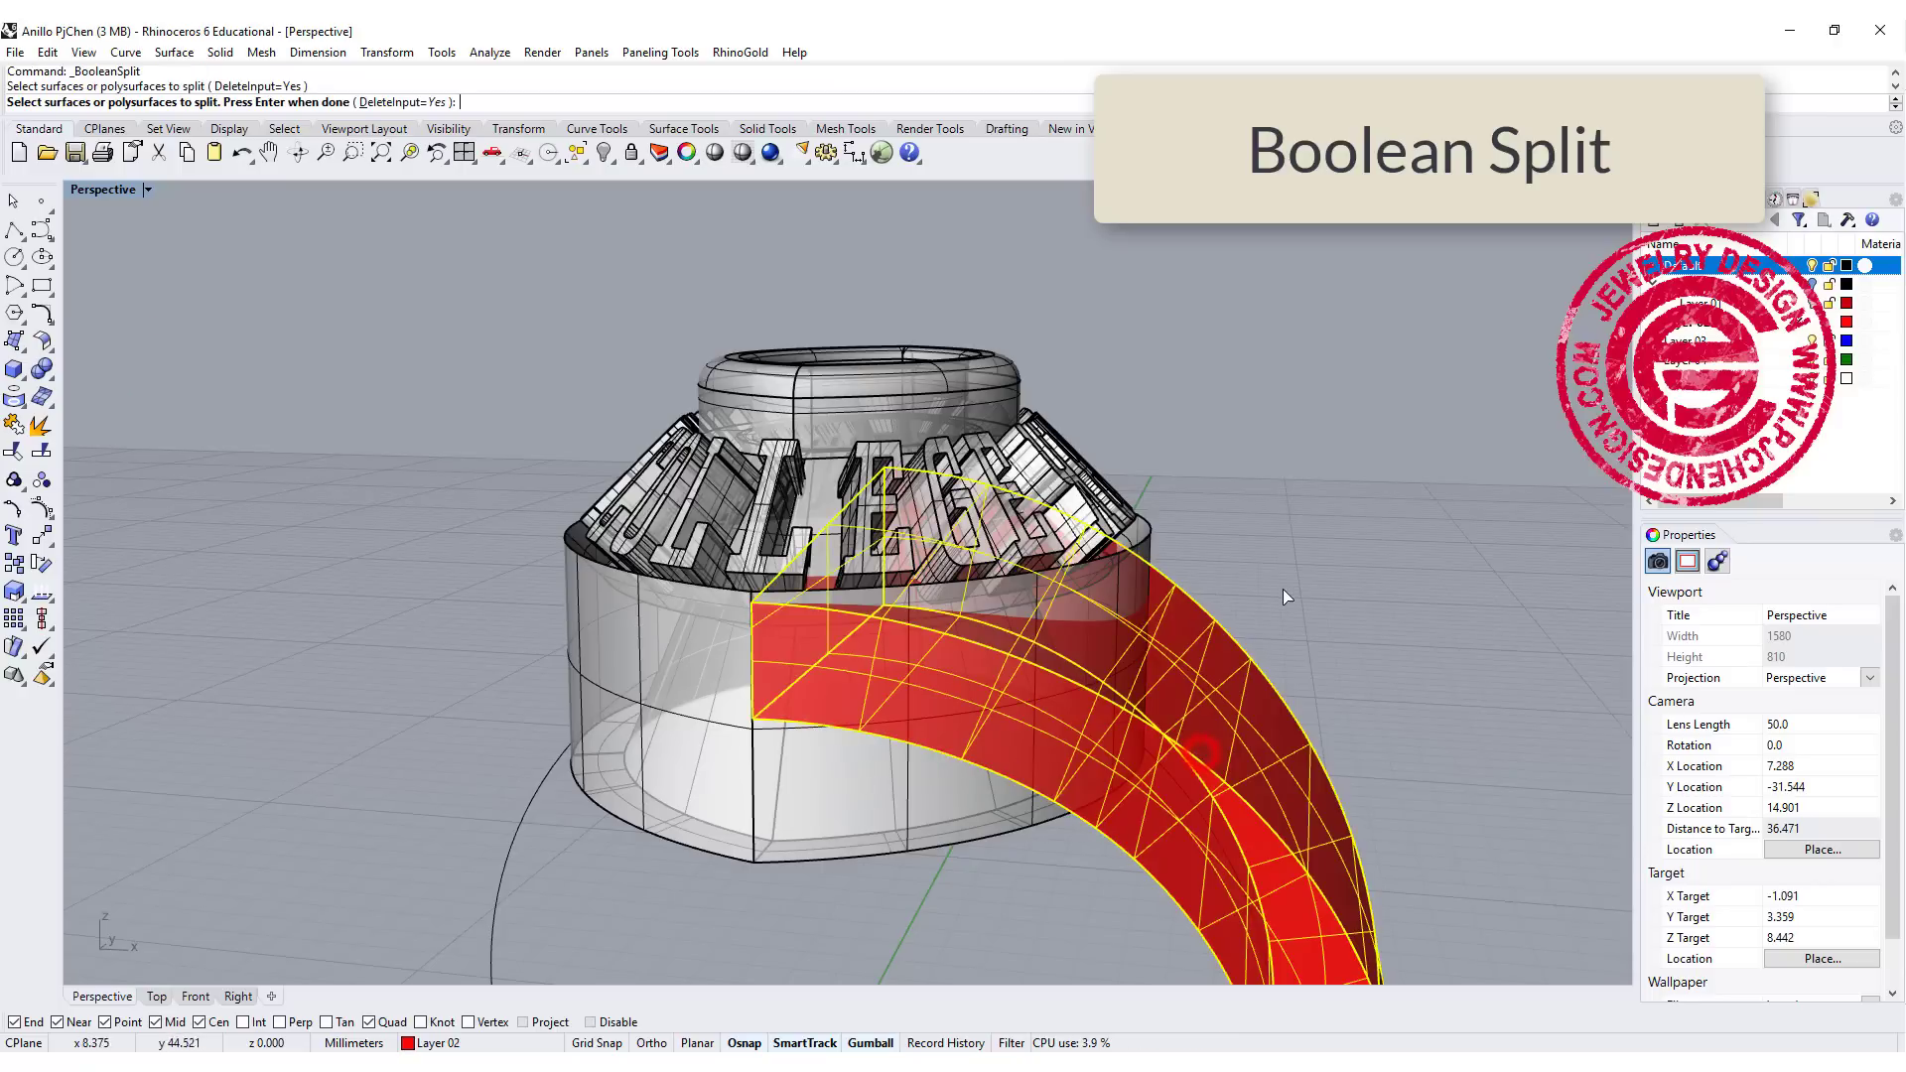
key(Return)
click(919, 808)
key(Return)
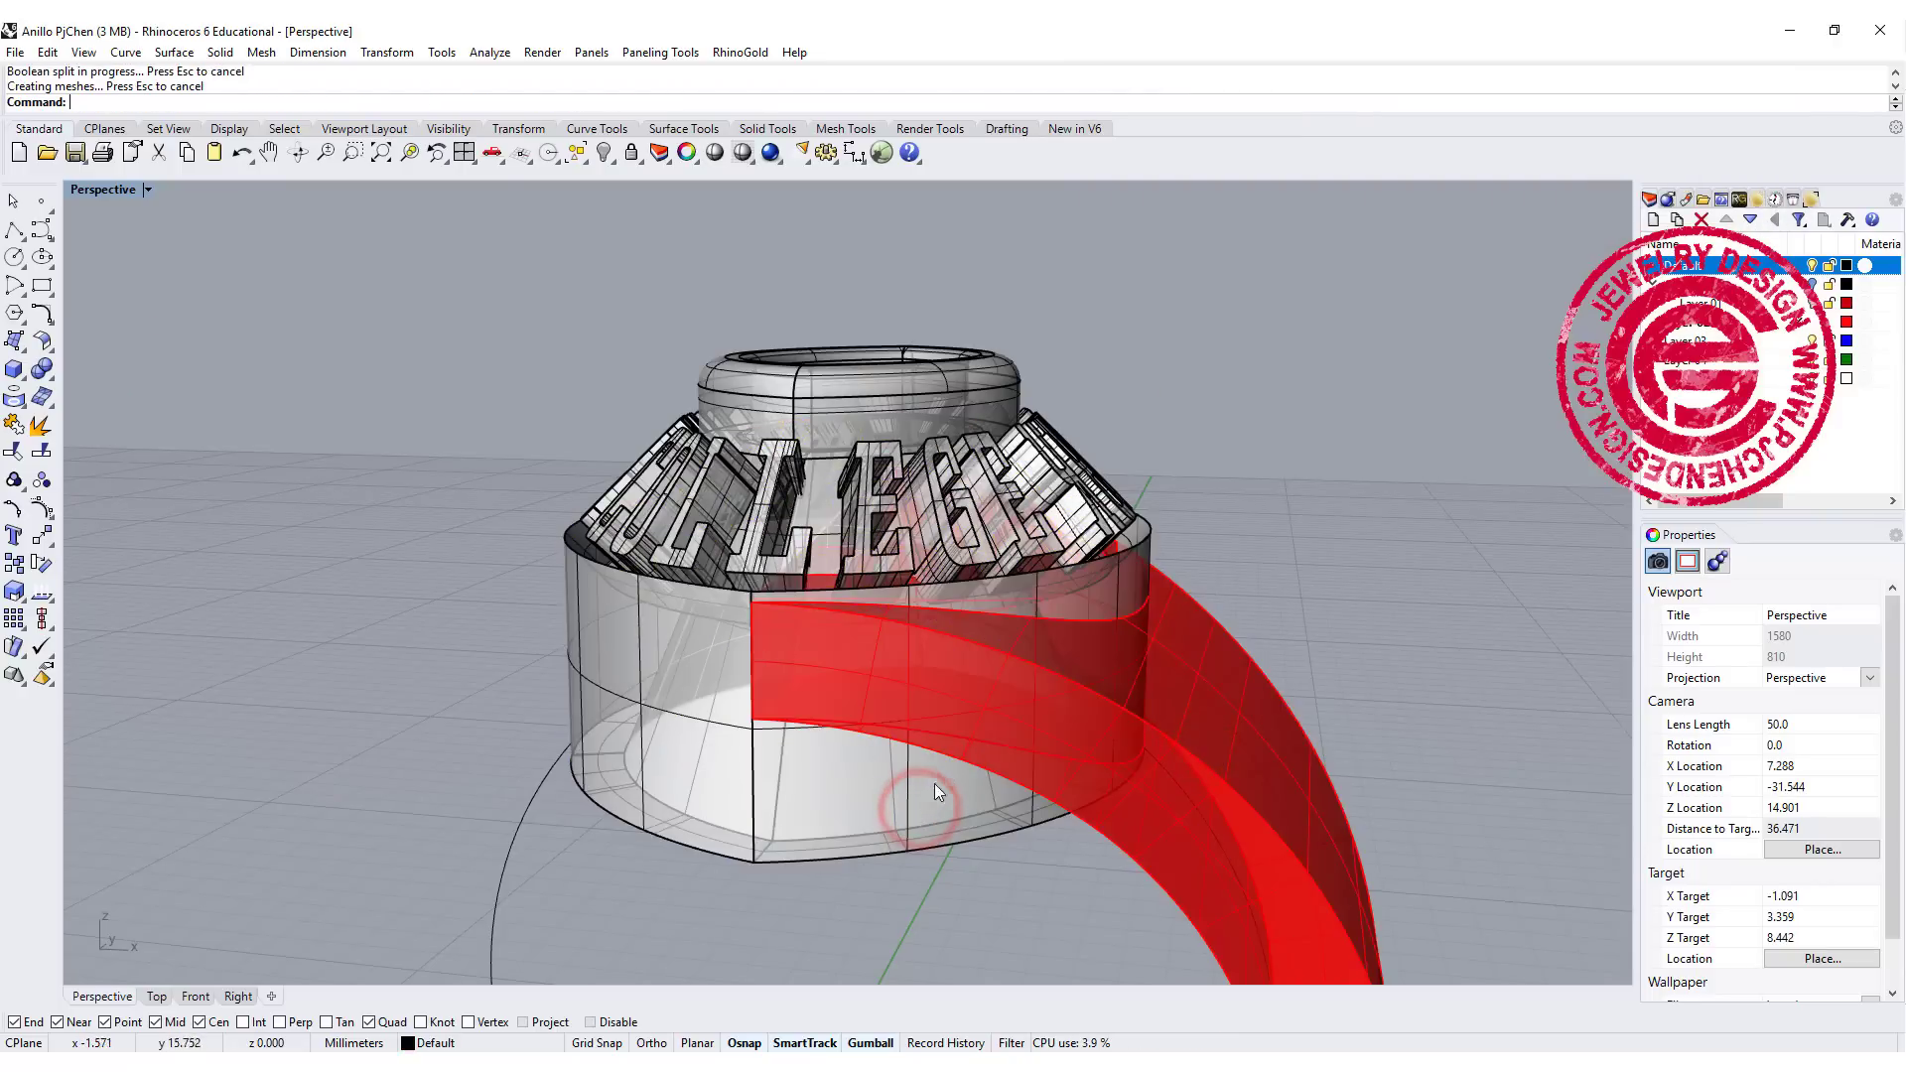
Step: Delete the shank piece lying inside the head
scroll(1087, 669, up, 3)
right_drag(1034, 497, 983, 639)
click(981, 645)
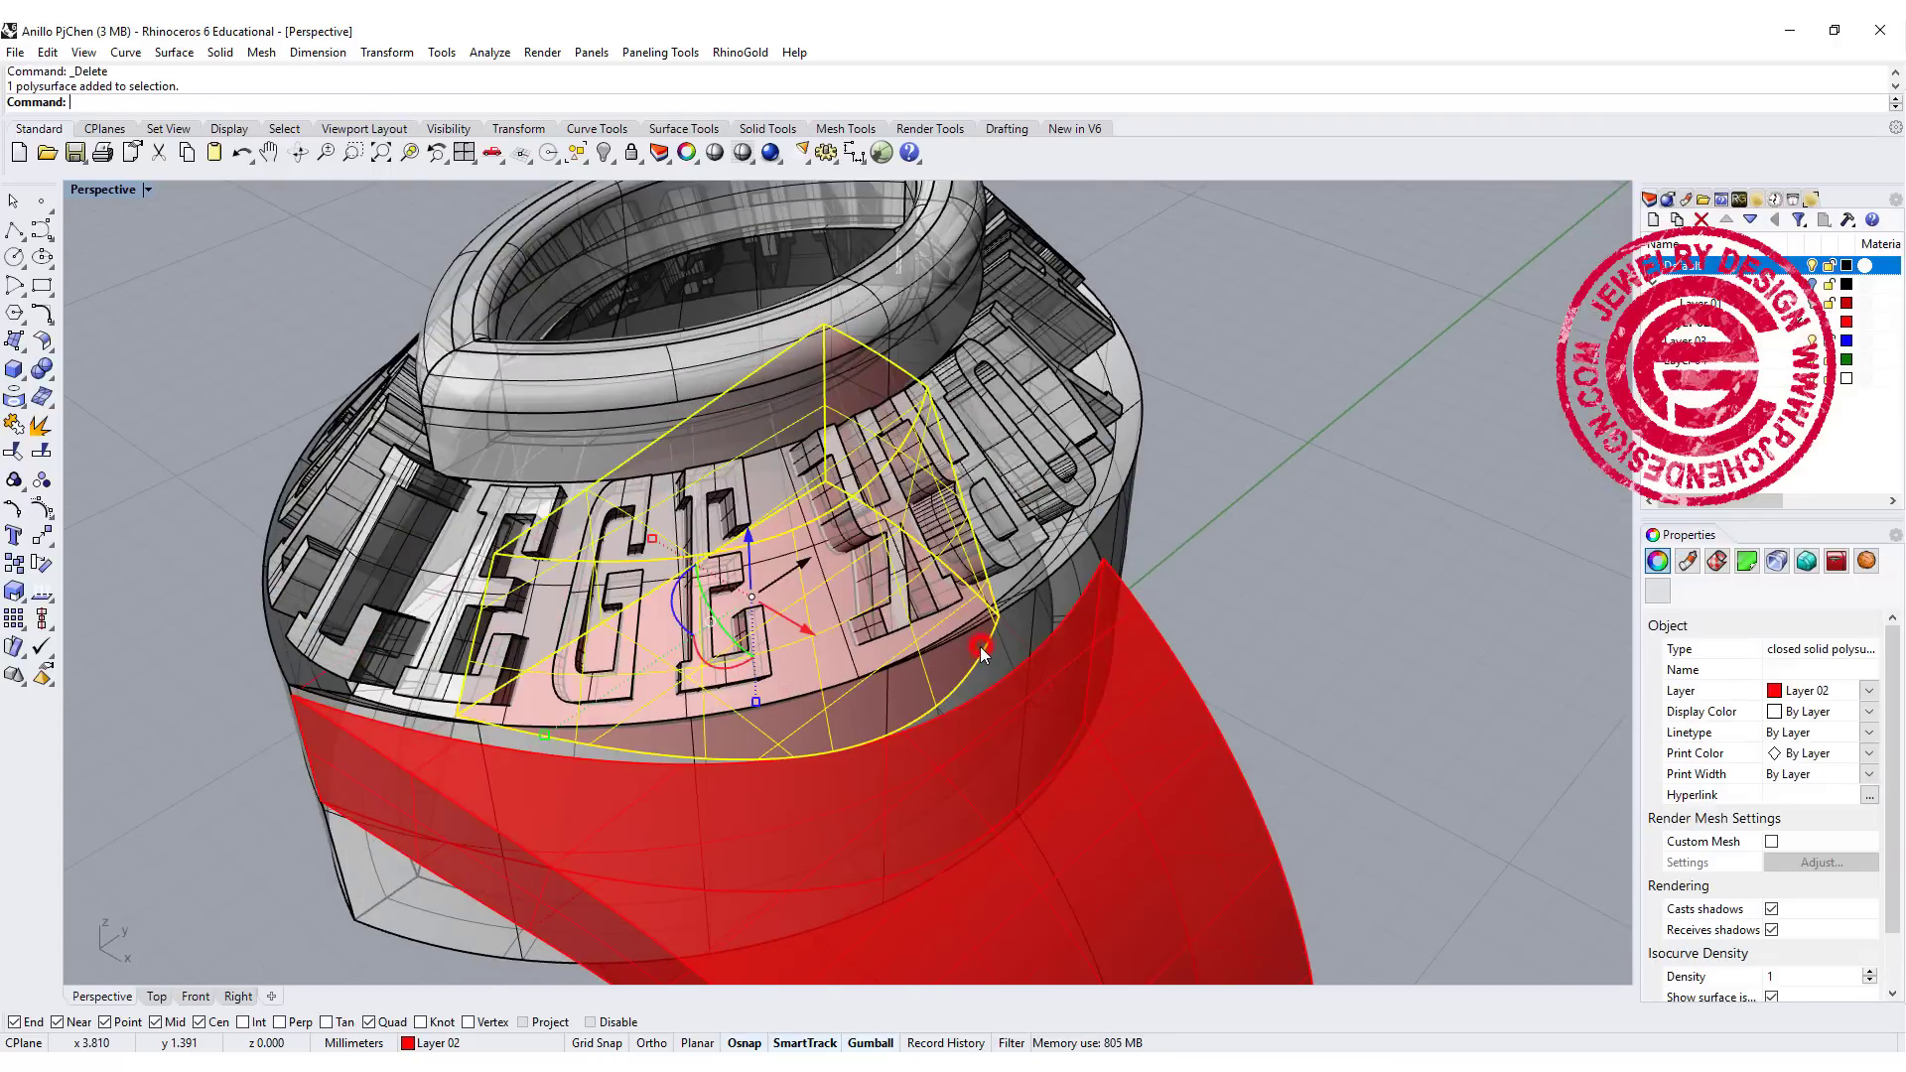
key(Delete)
right_drag(967, 538, 1098, 544)
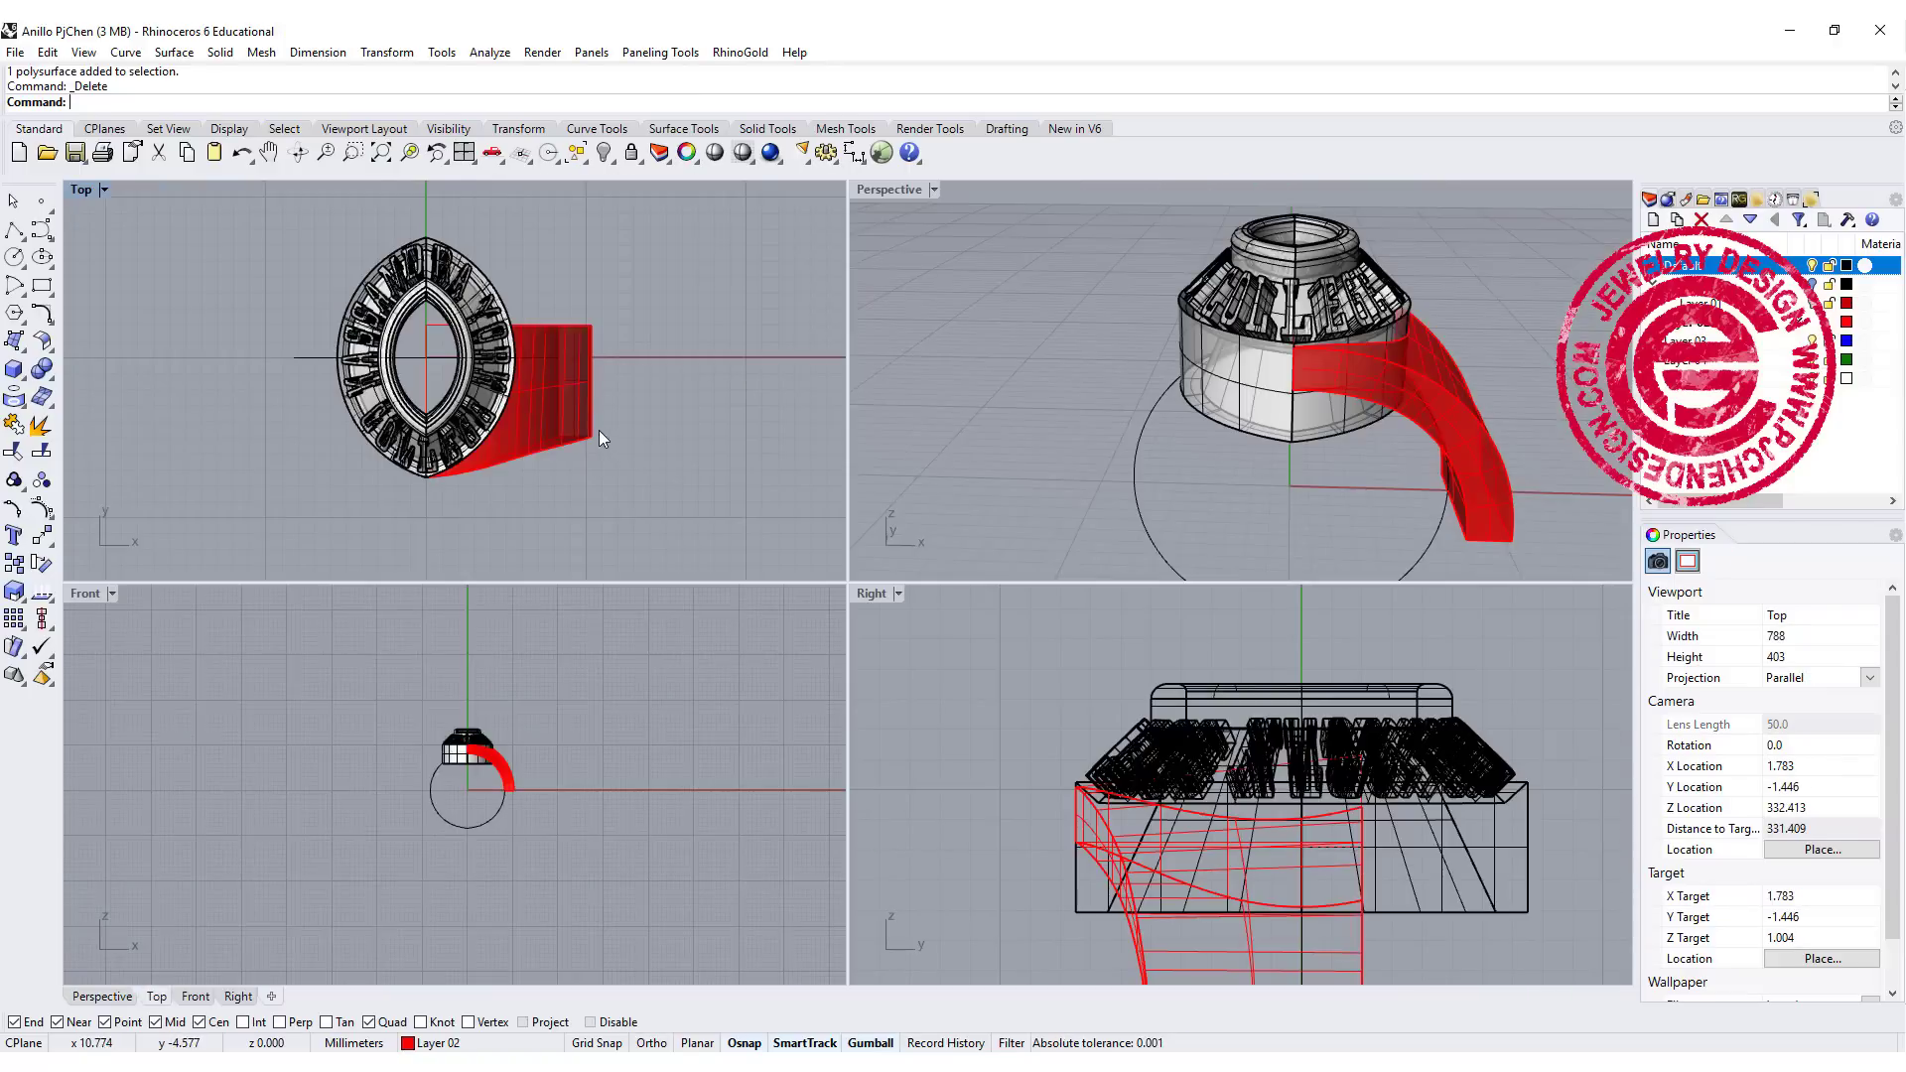
Step: Rotate a copy of the red half-shank 180° about the origin with Ortho on
click(599, 431)
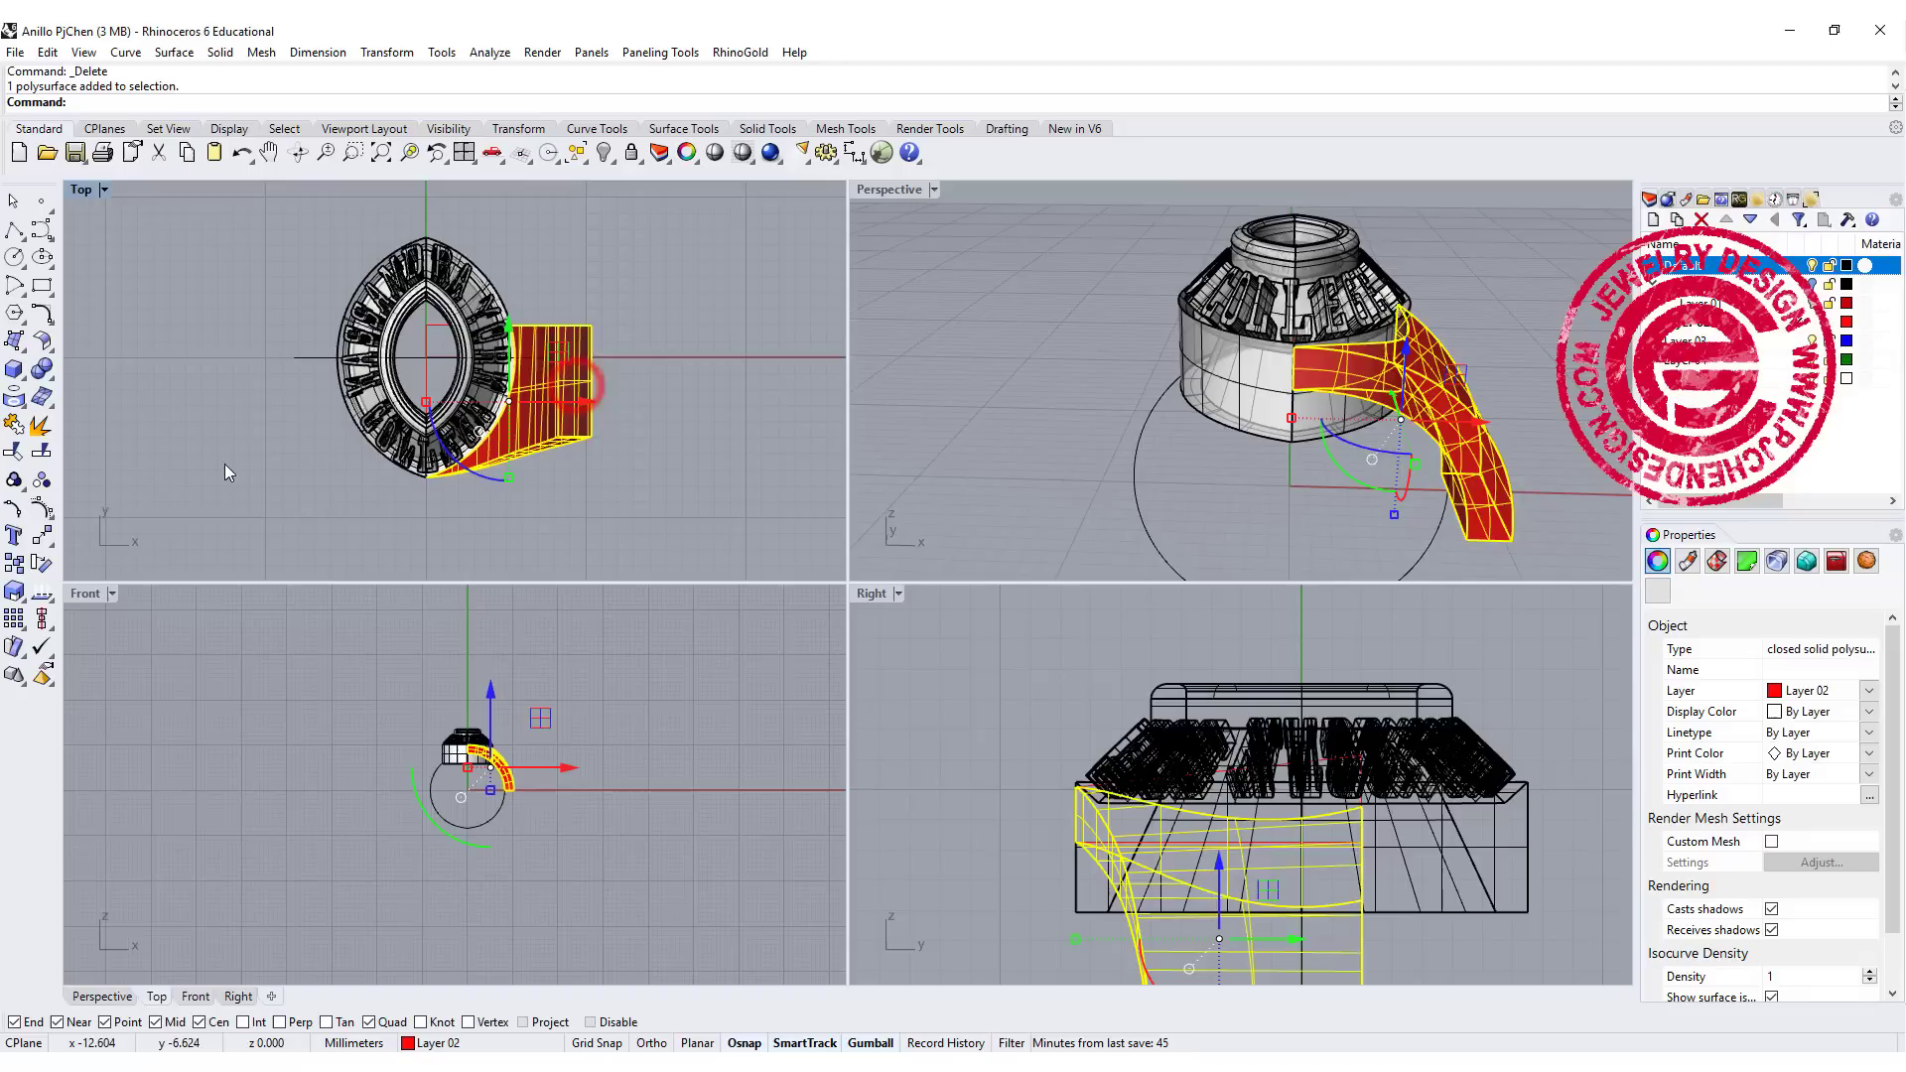
click(41, 564)
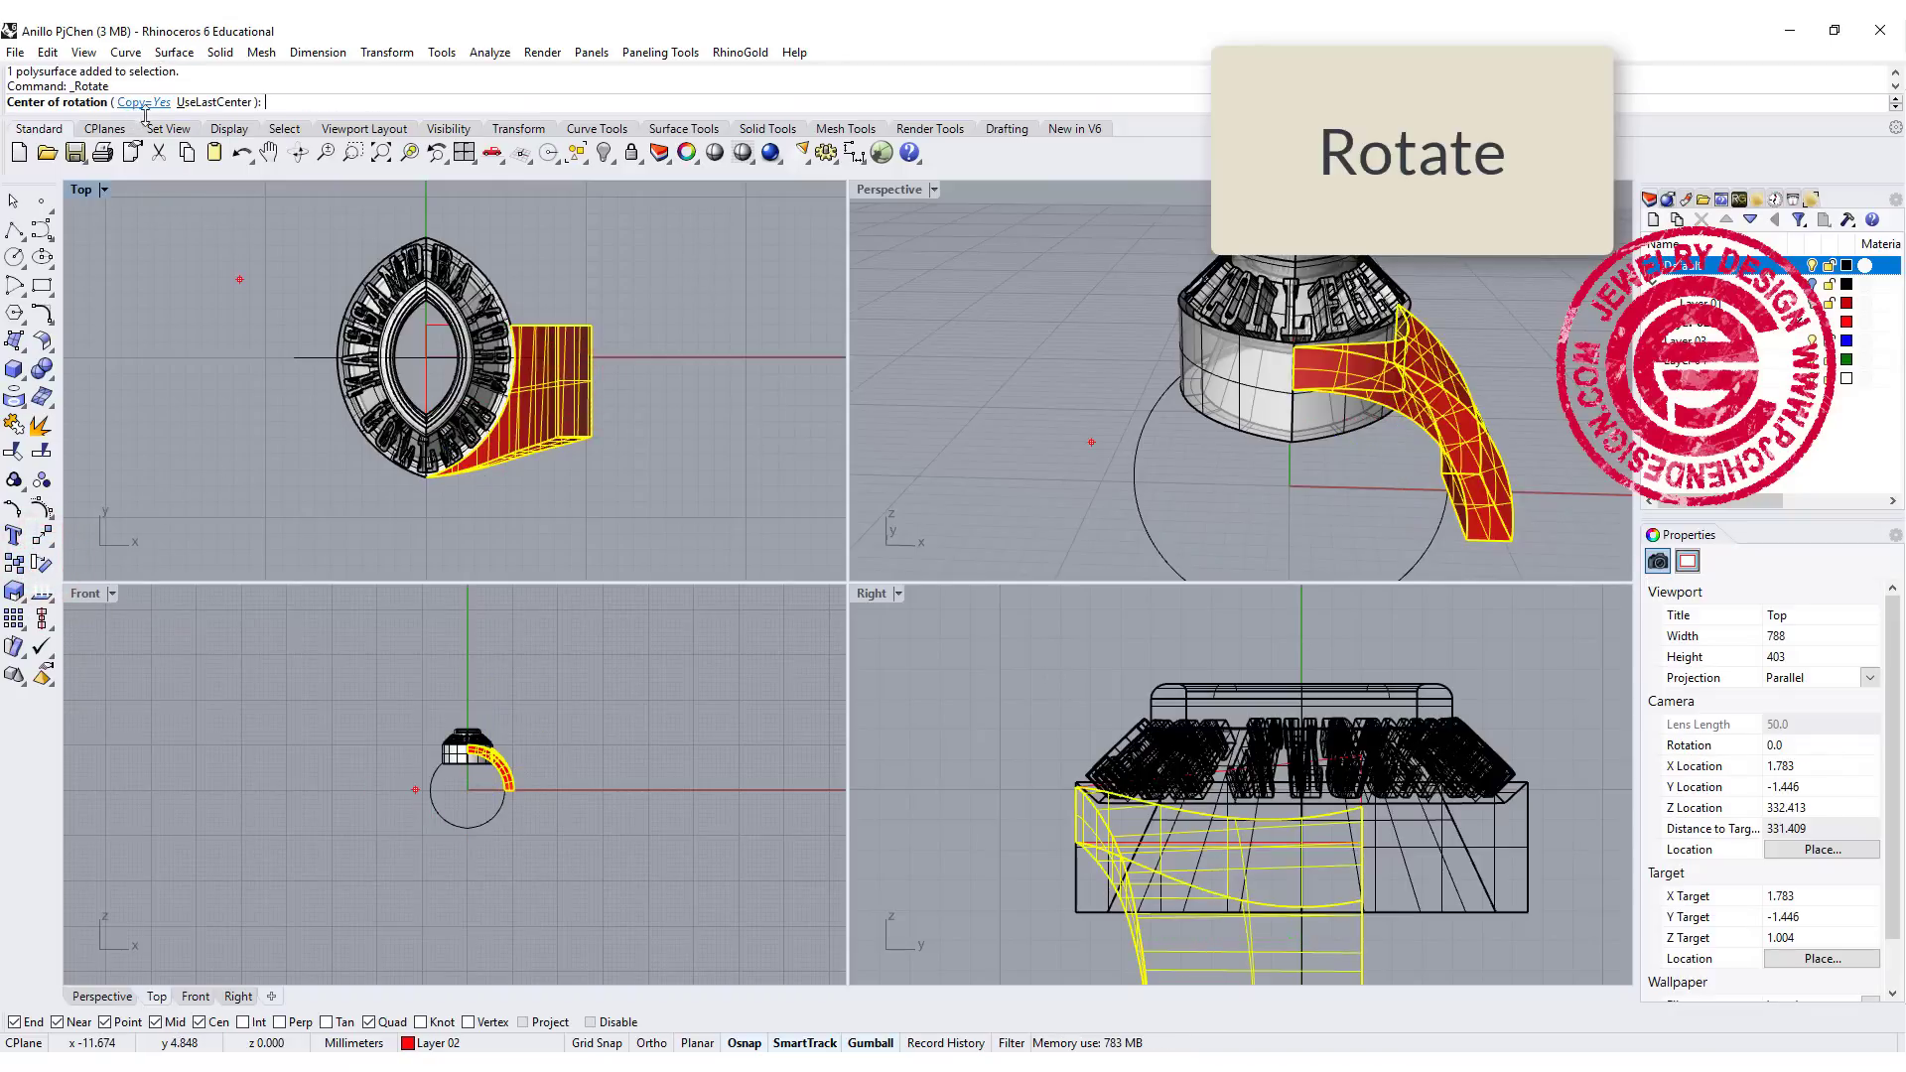
text(0)
key(Return)
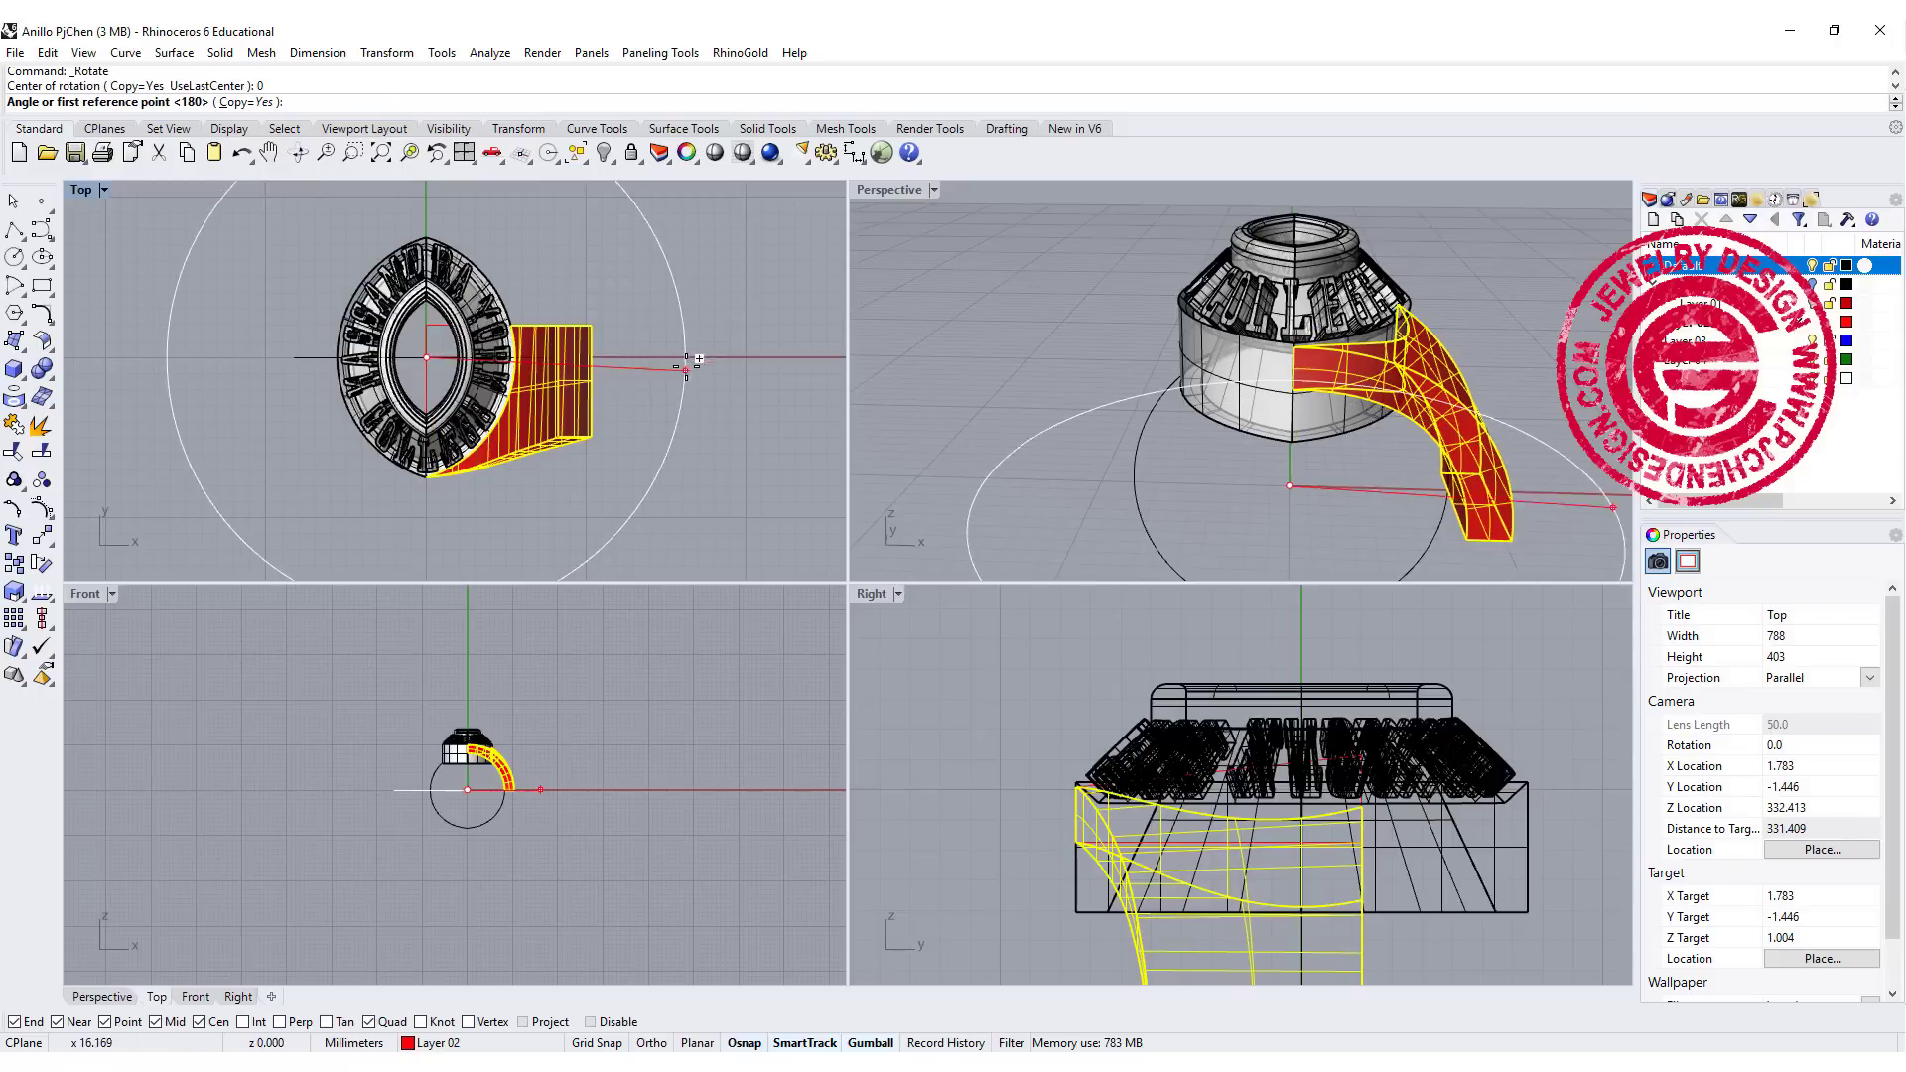
key(shift)
click(694, 356)
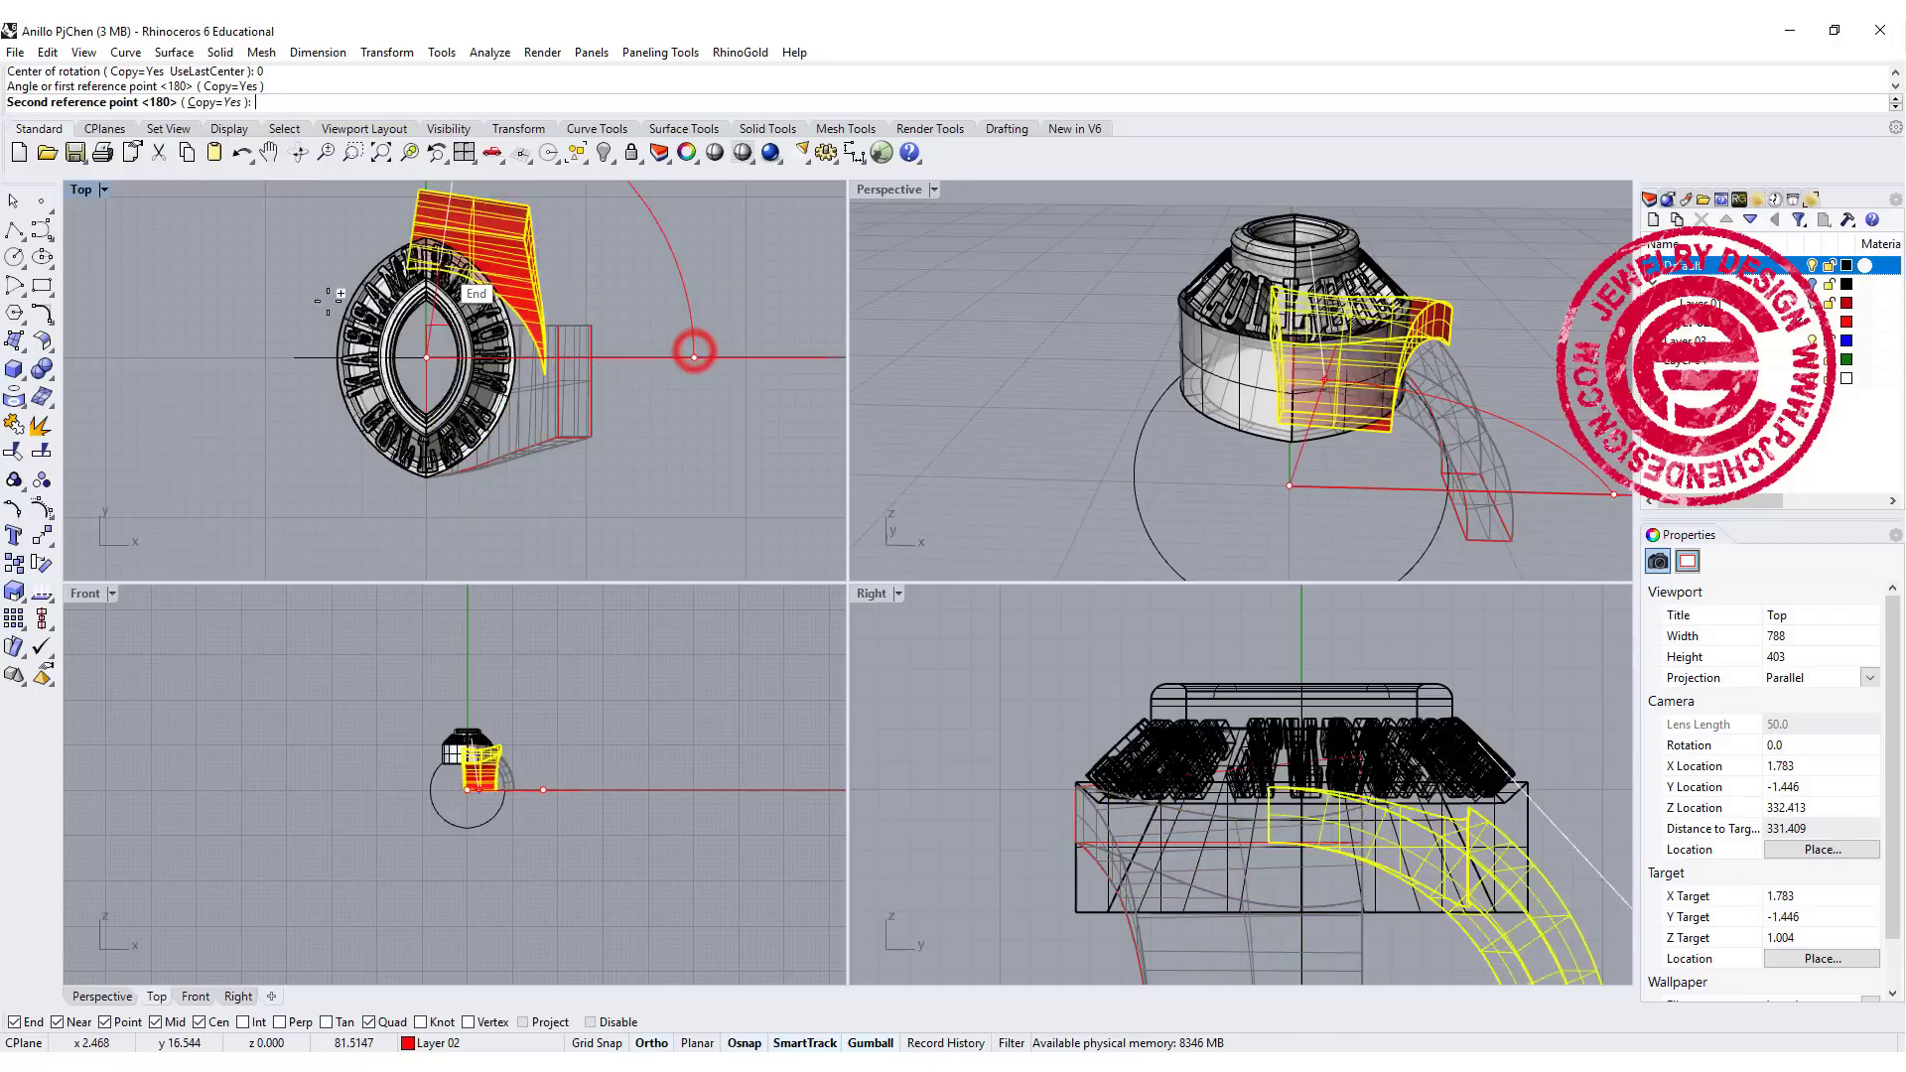
click(180, 354)
key(Return)
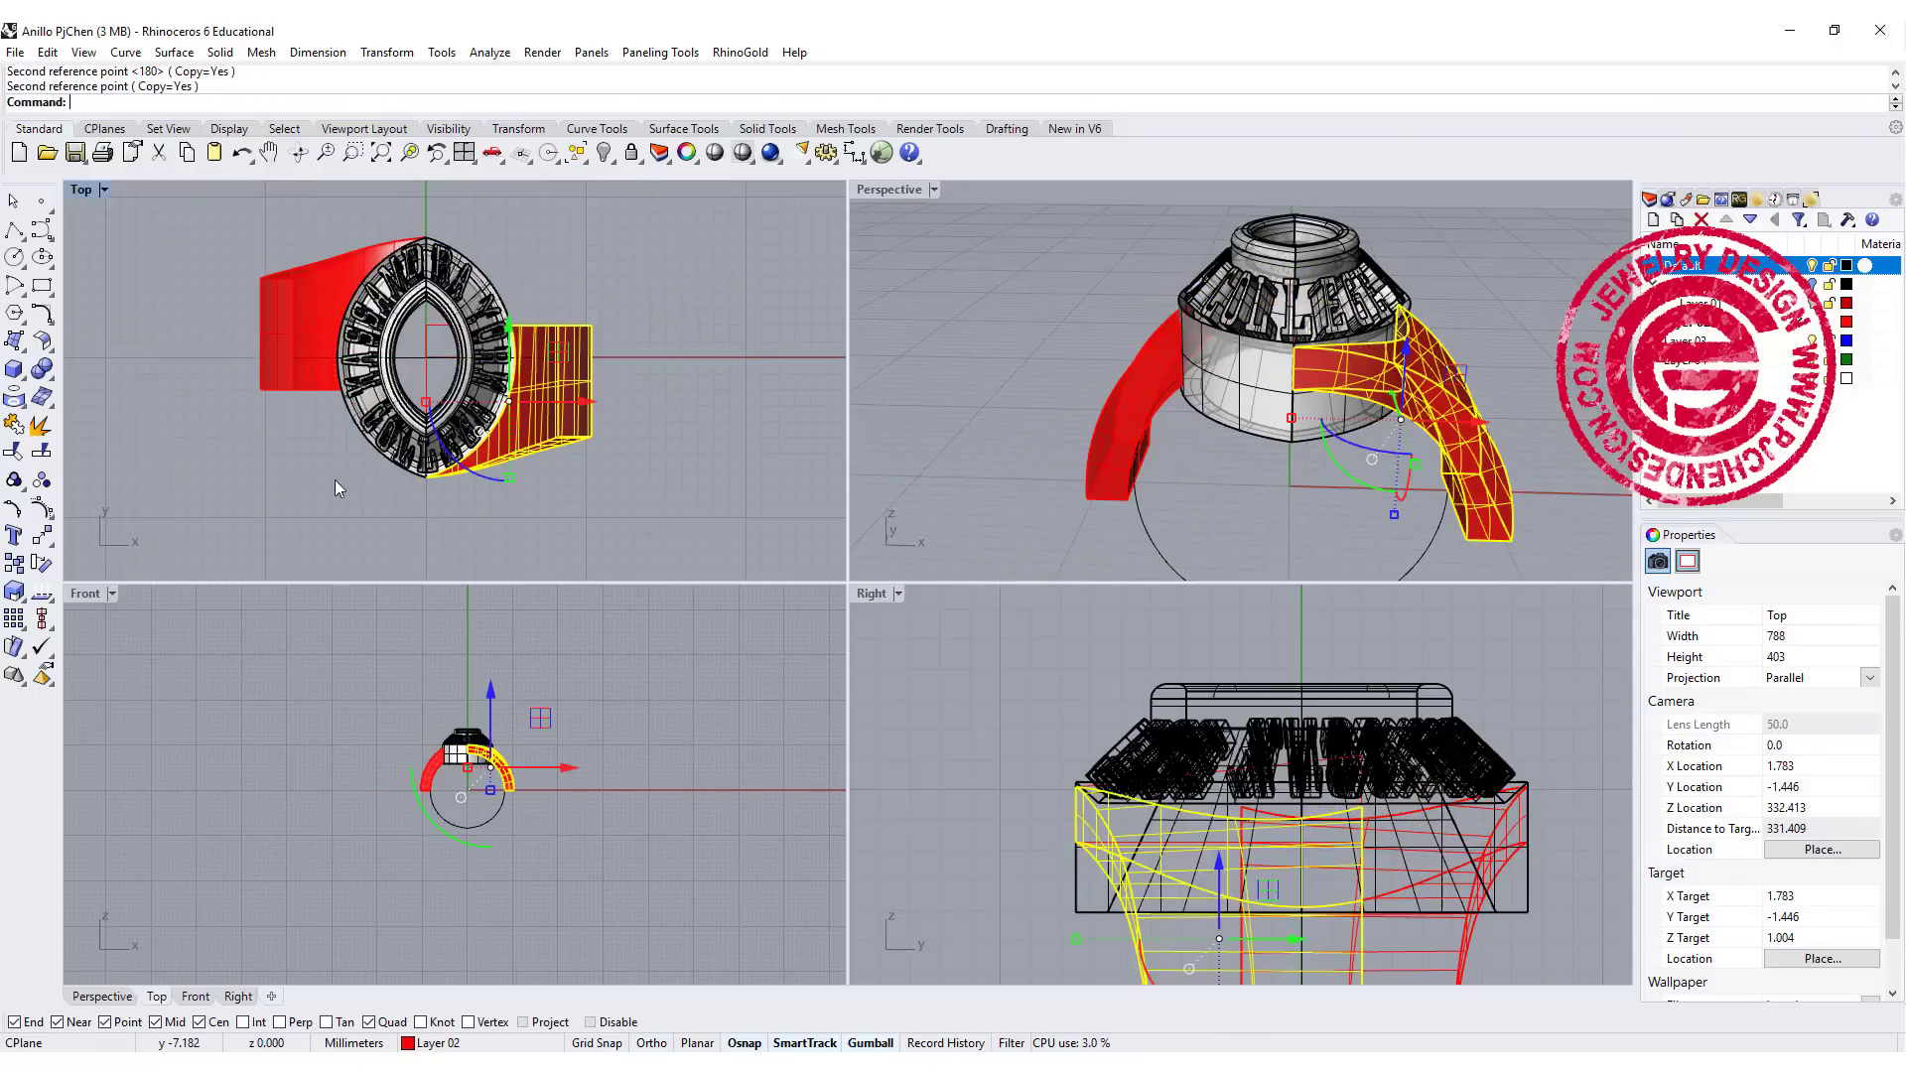
click(617, 490)
Step: Maximize the Perspective viewport and orbit to a low side view
right_drag(1336, 387, 900, 210)
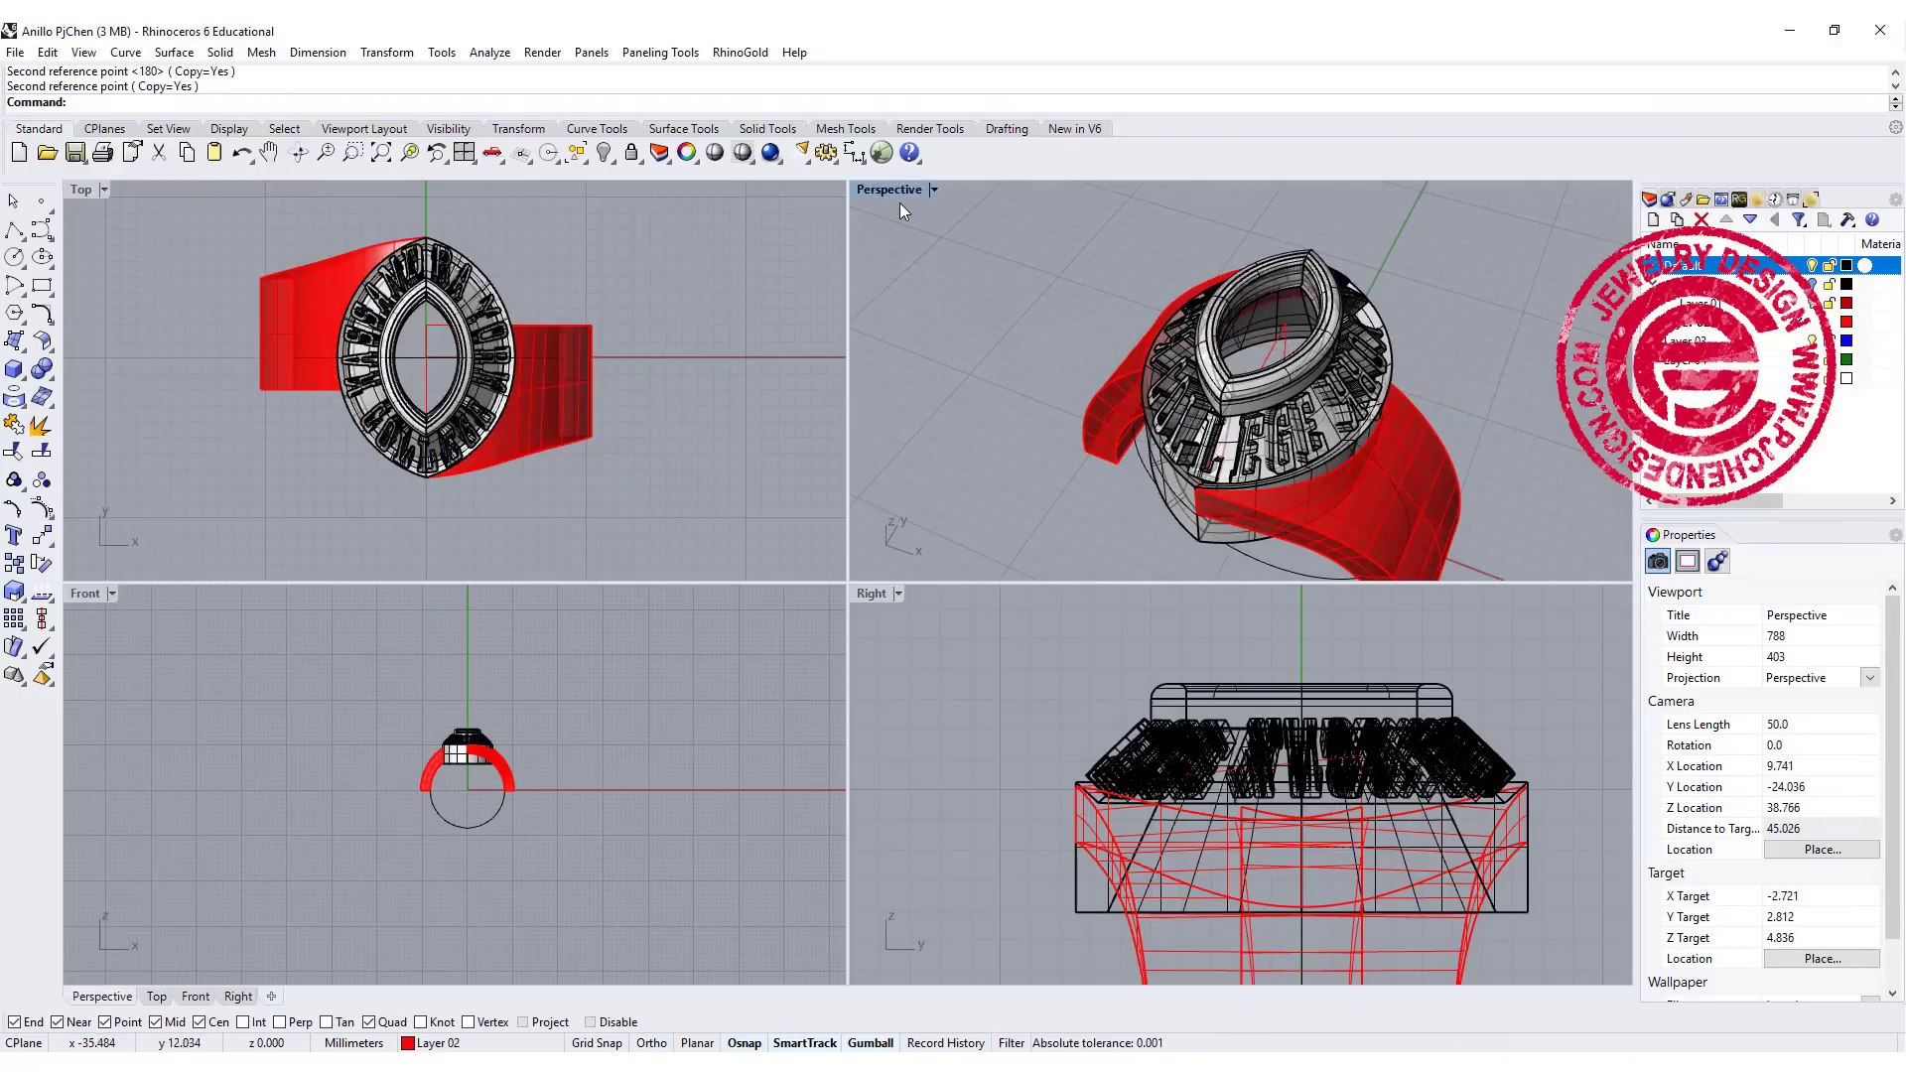
double_click(900, 191)
right_drag(858, 503, 1012, 383)
Step: Select the closed profile curve at the shank's open end and enlarge the Perspective view
scroll(1057, 636, up, 5)
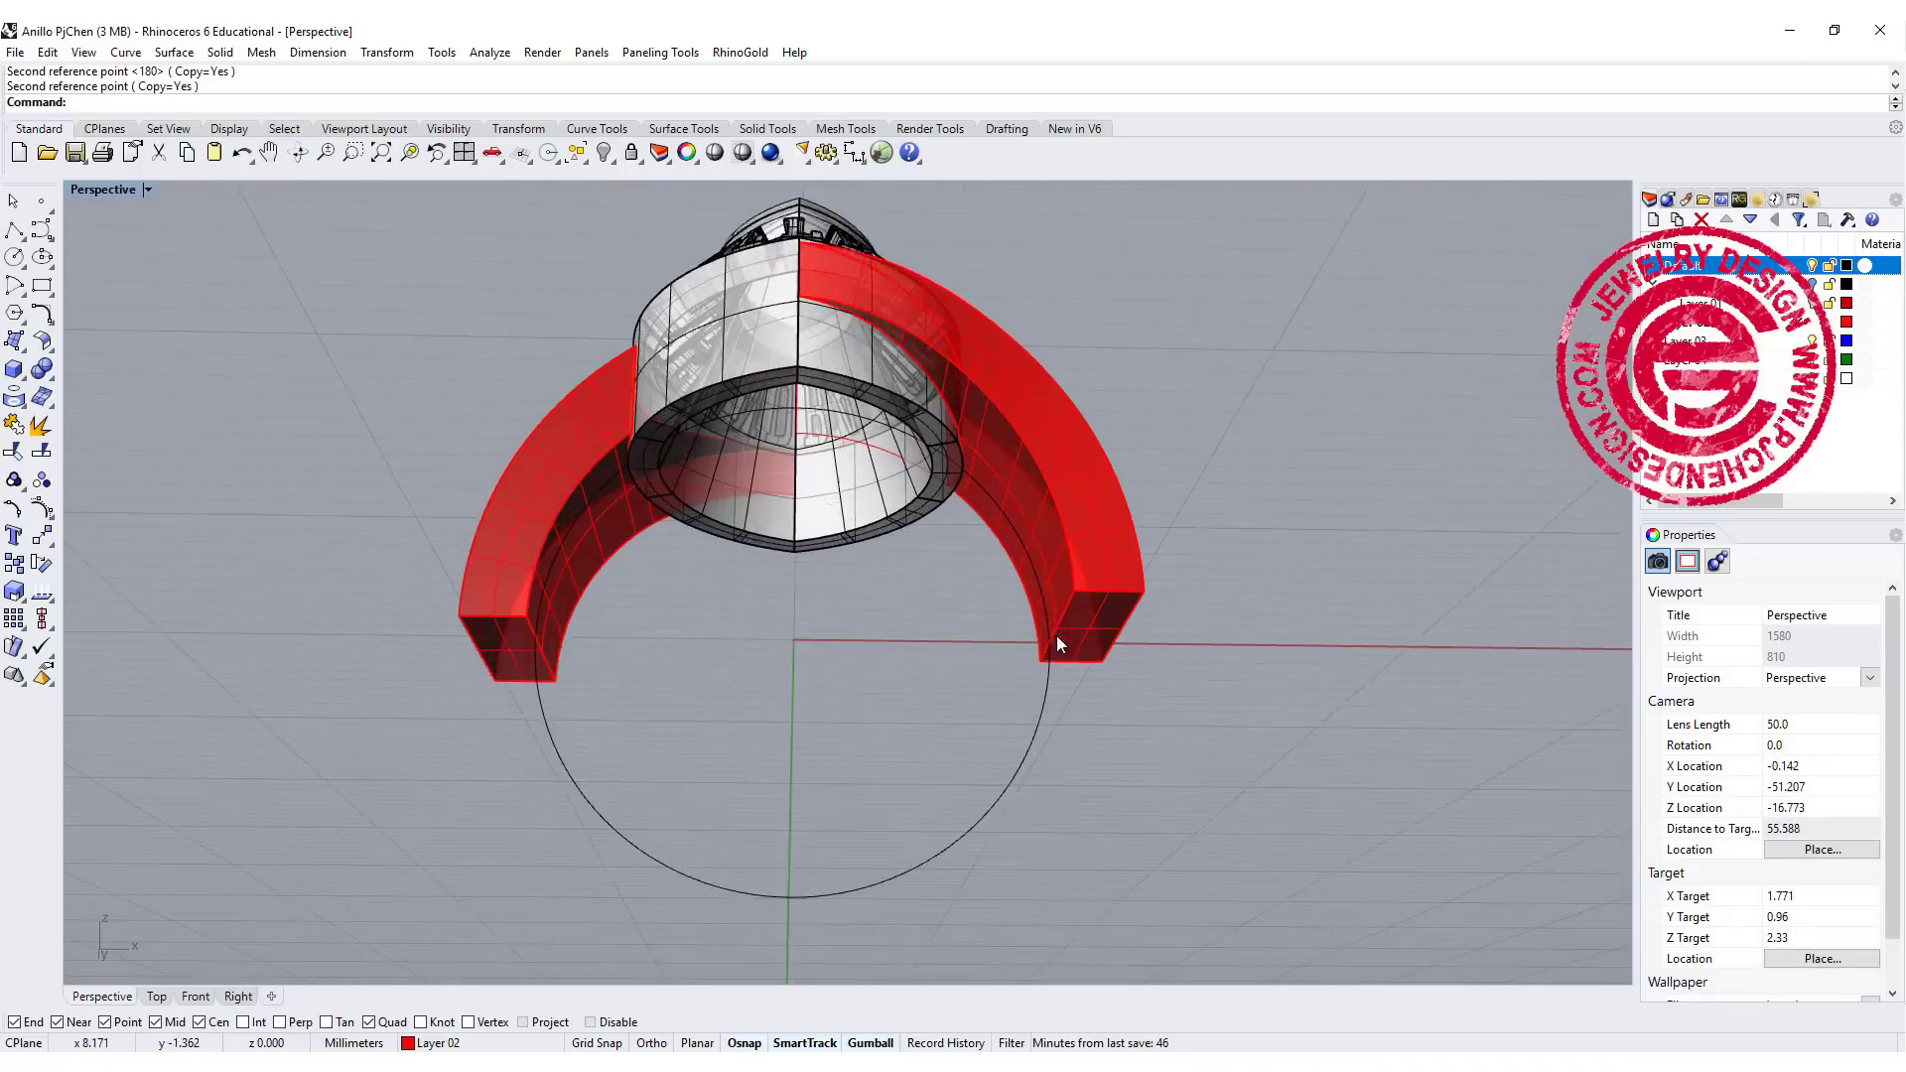
click(1085, 665)
click(1118, 718)
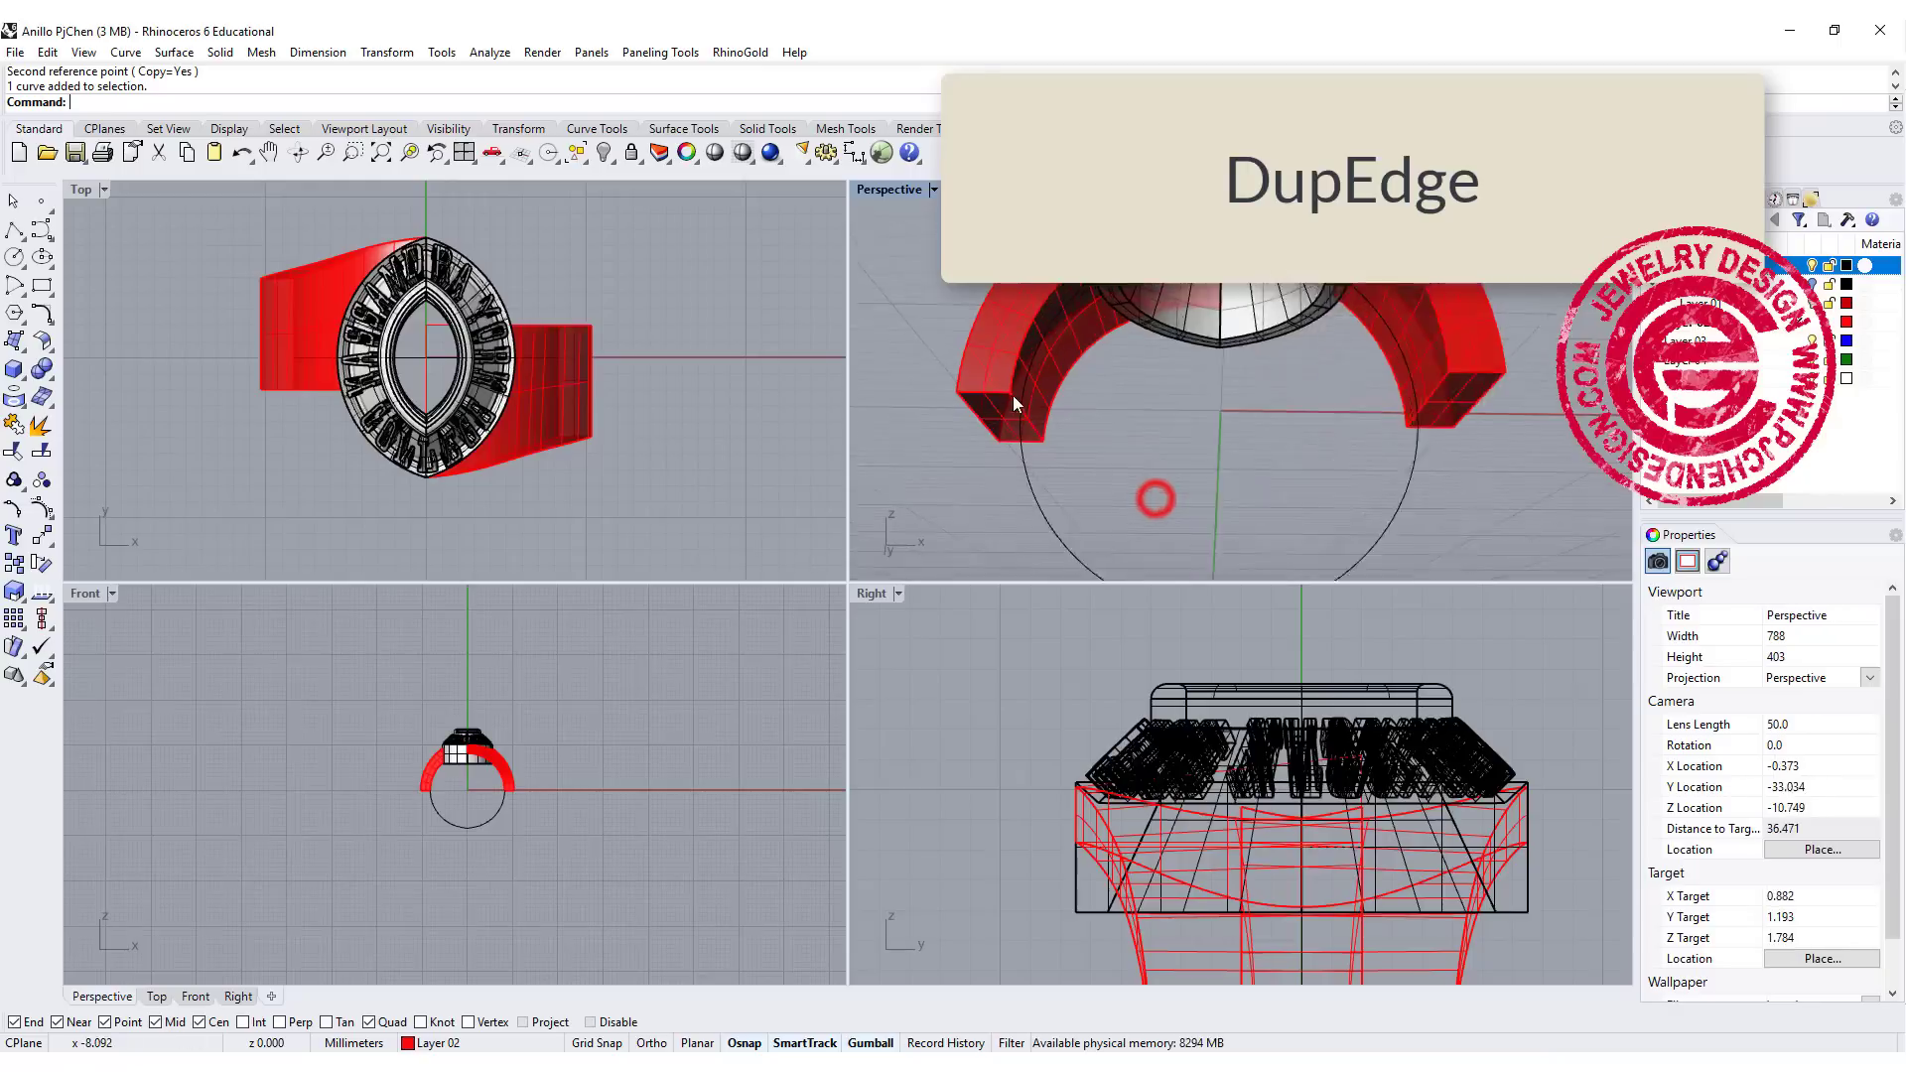
right_drag(1012, 395, 1092, 338)
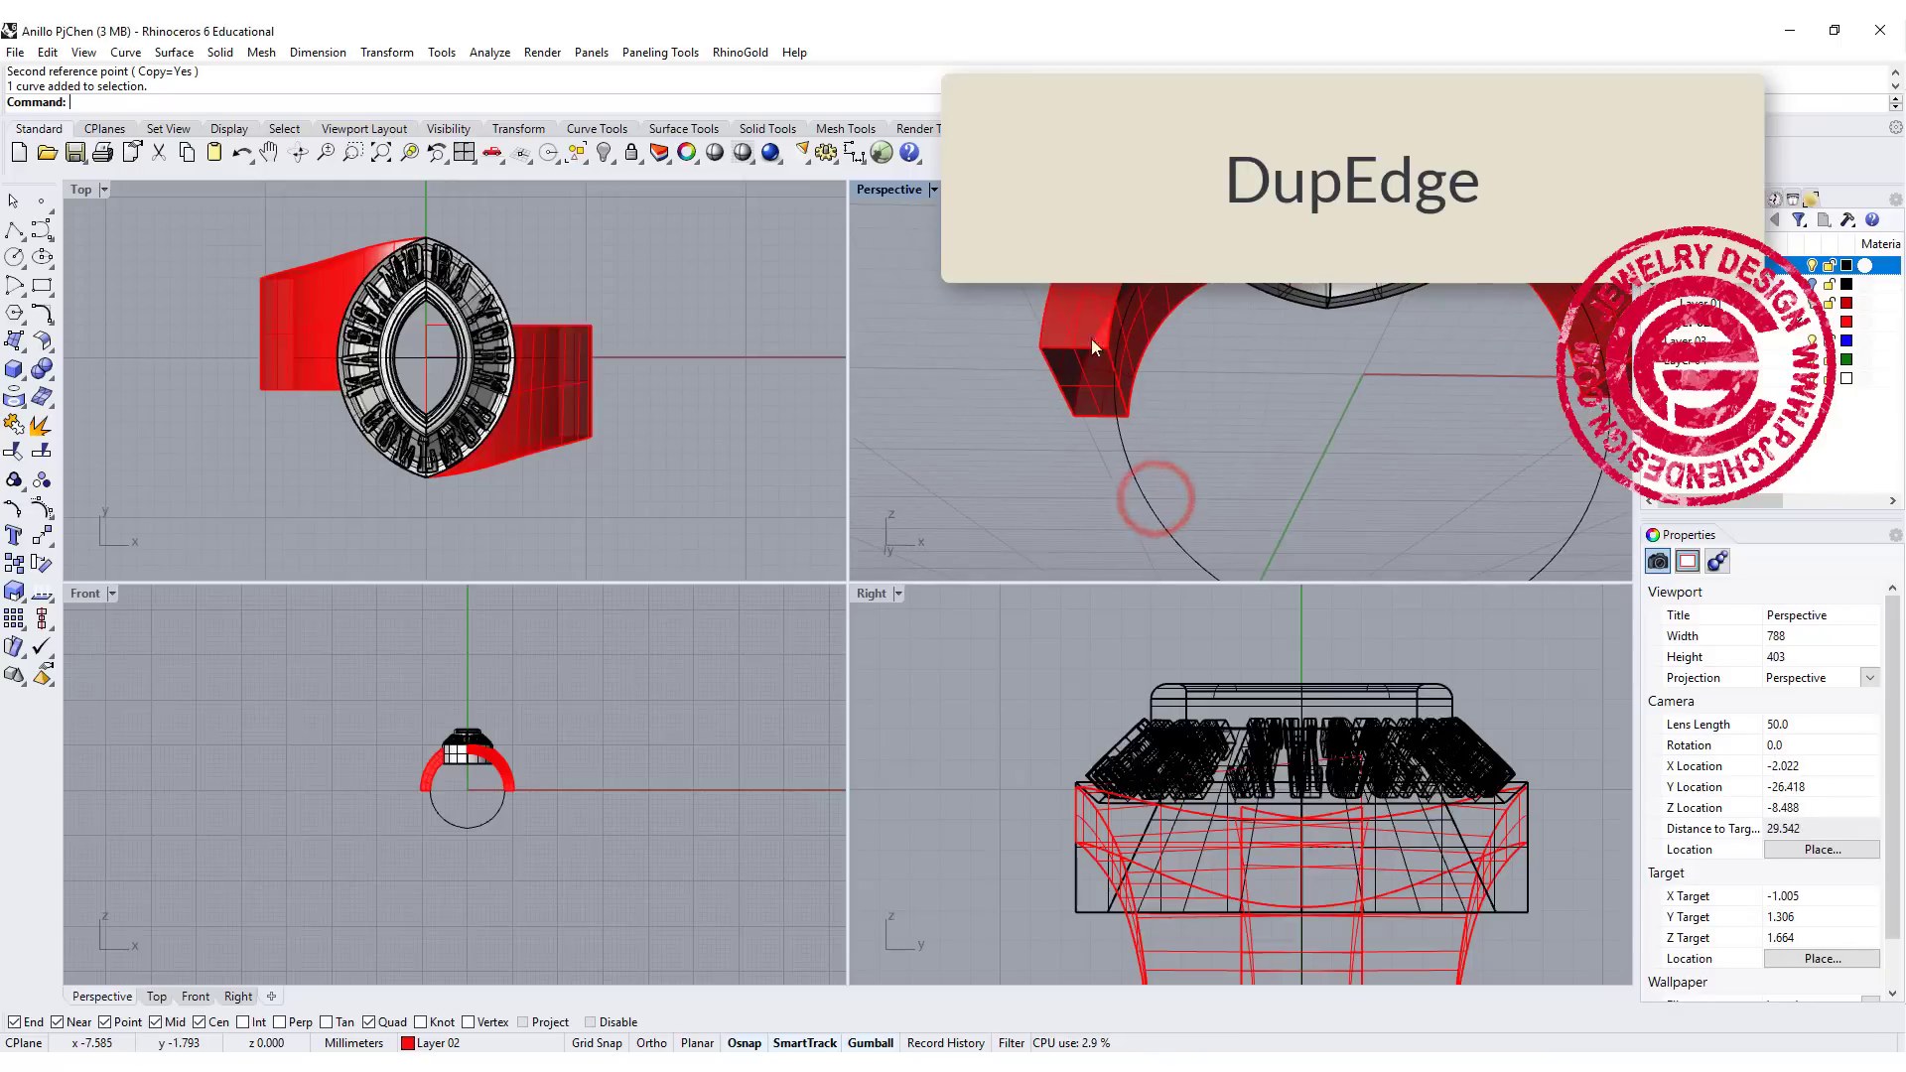
double_click(896, 192)
right_drag(712, 515, 716, 519)
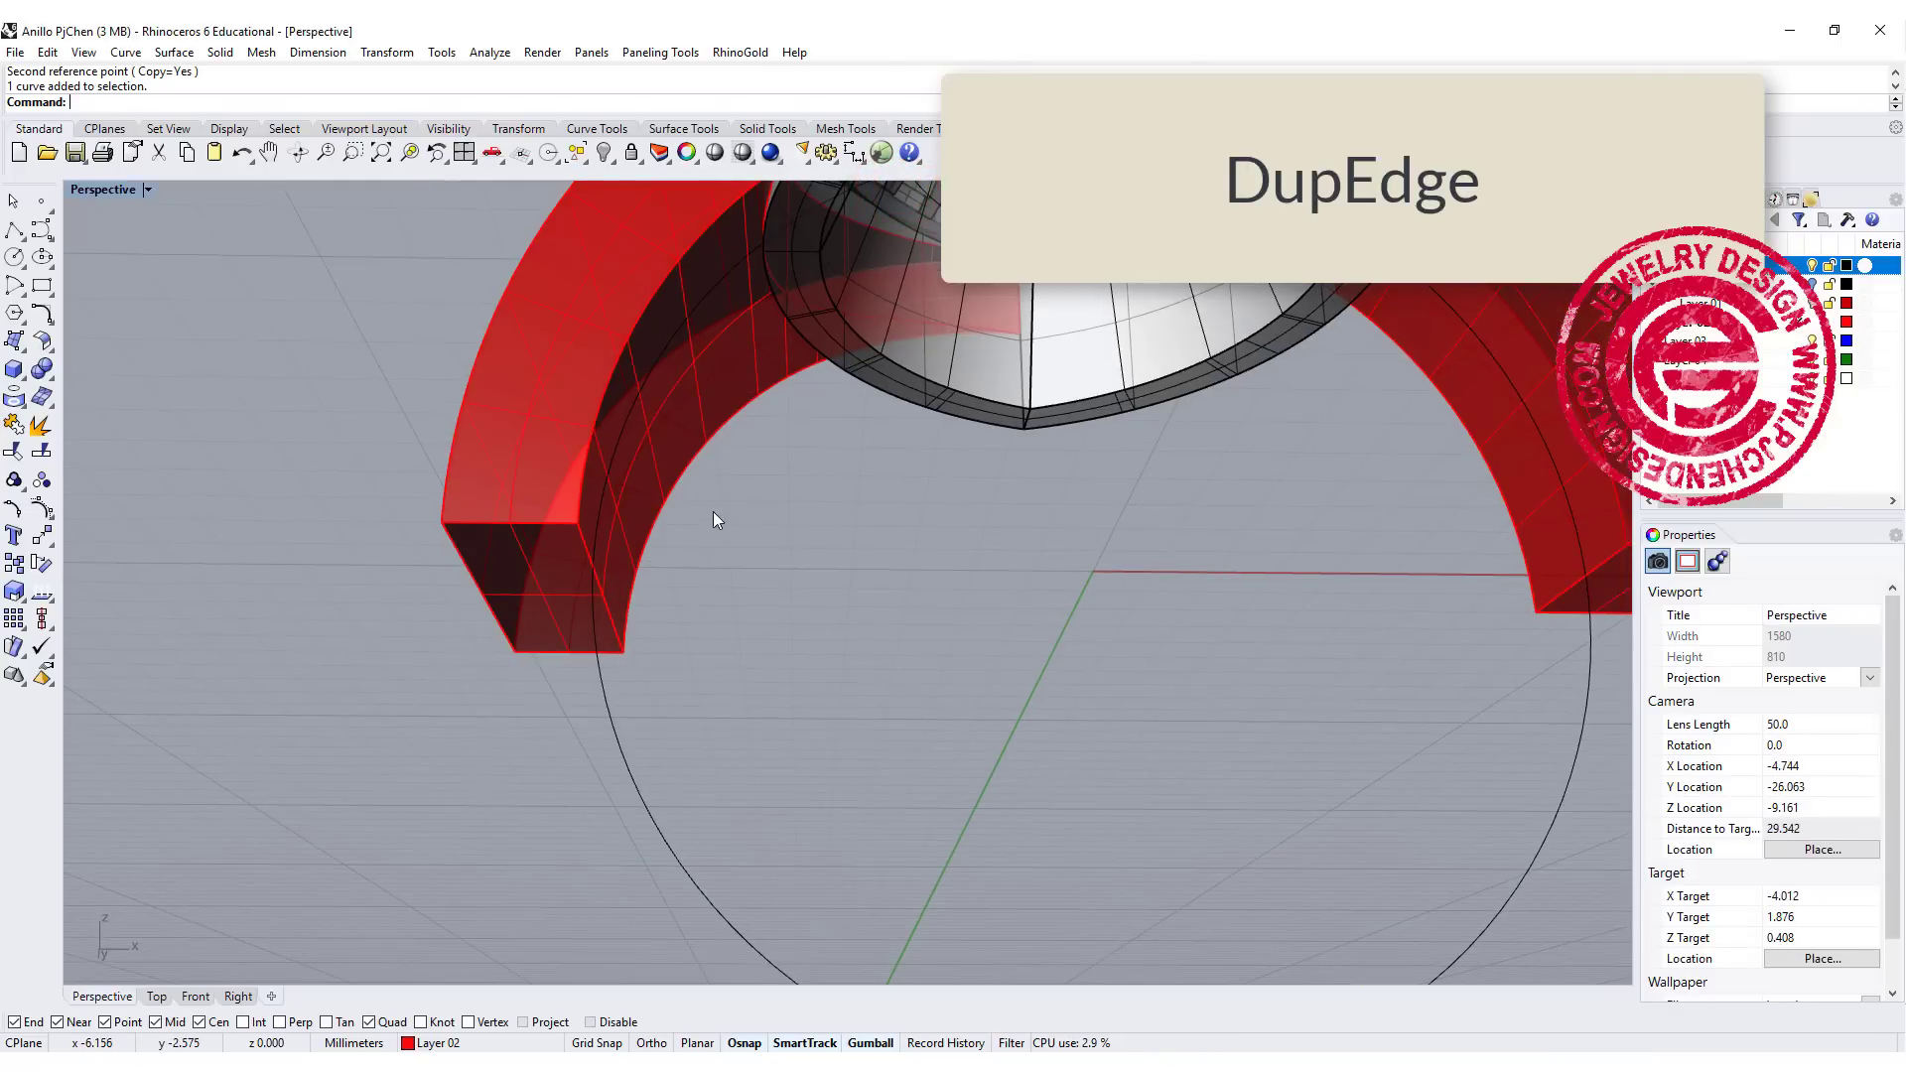
Step: DupEdge the four end-face edges and join them into one closed profile
text(DupEdge)
key(Return)
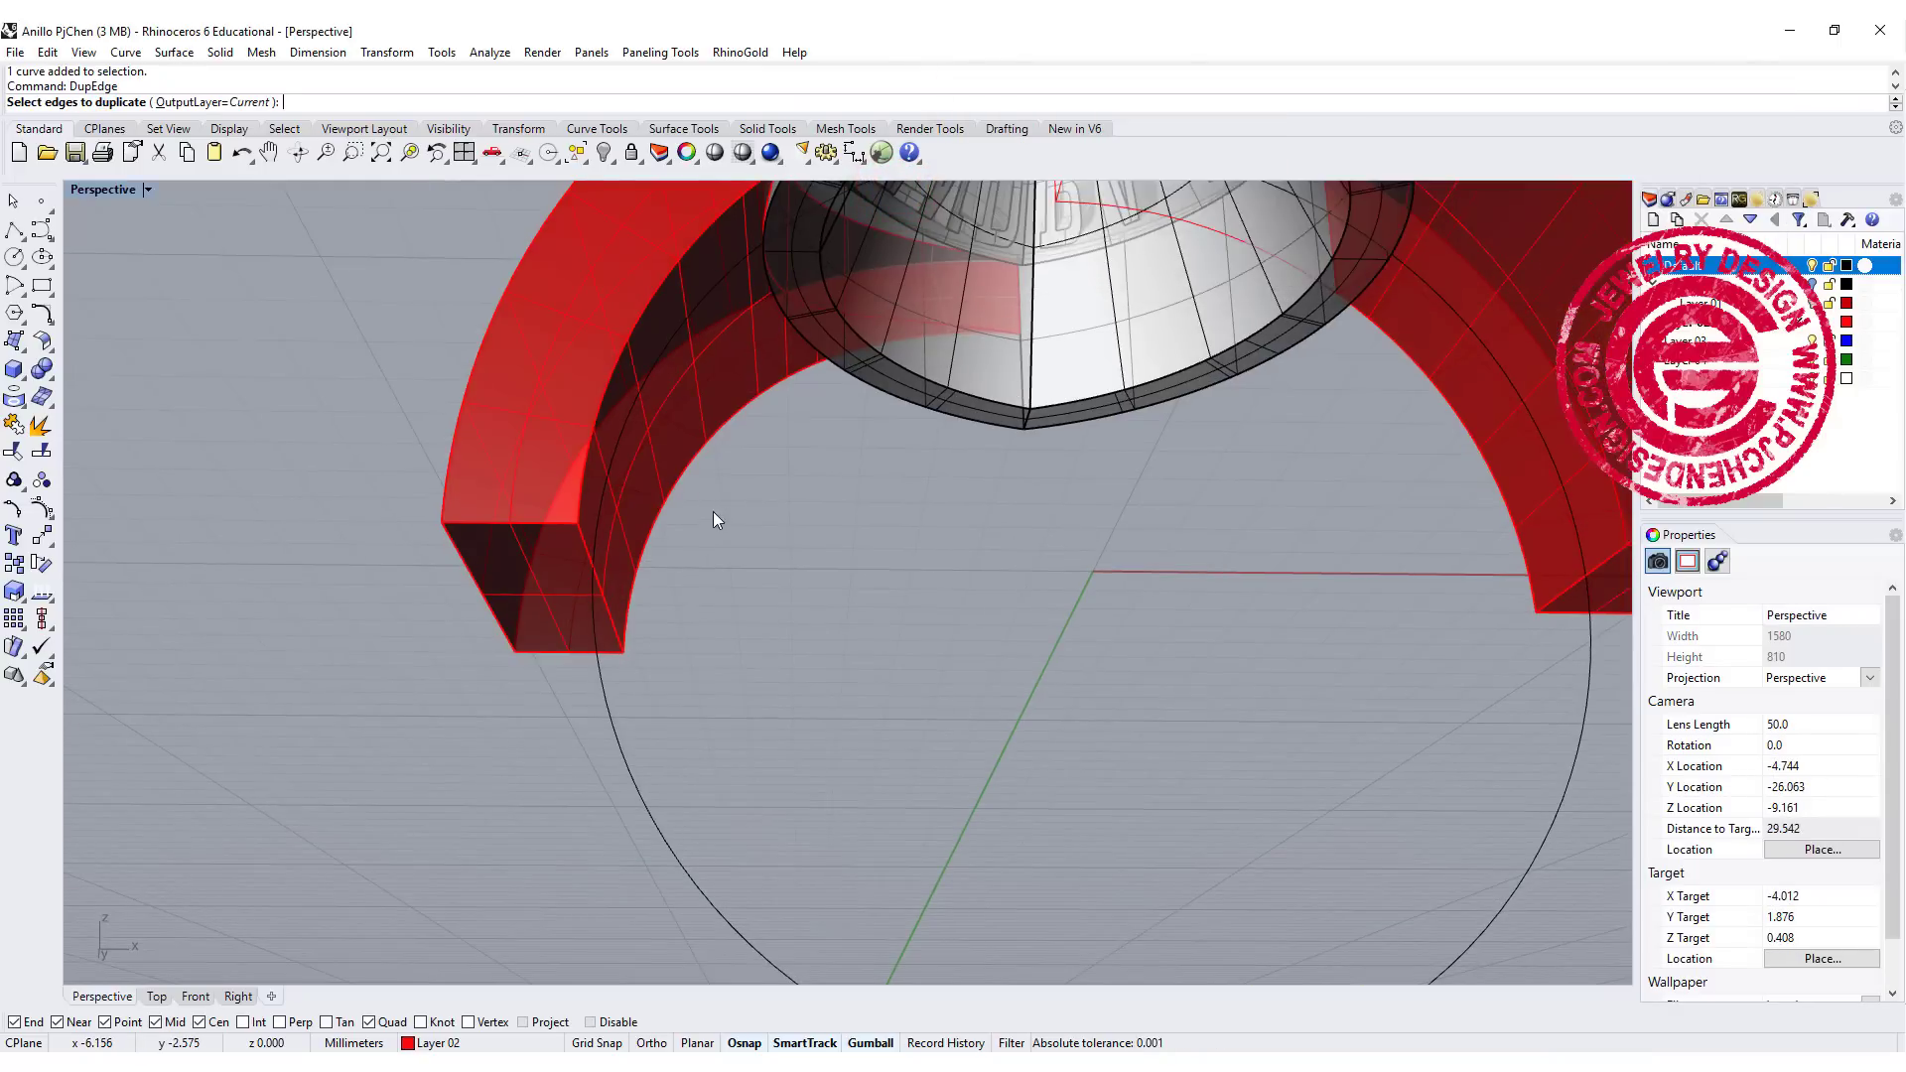
click(624, 644)
click(607, 650)
click(561, 523)
click(472, 578)
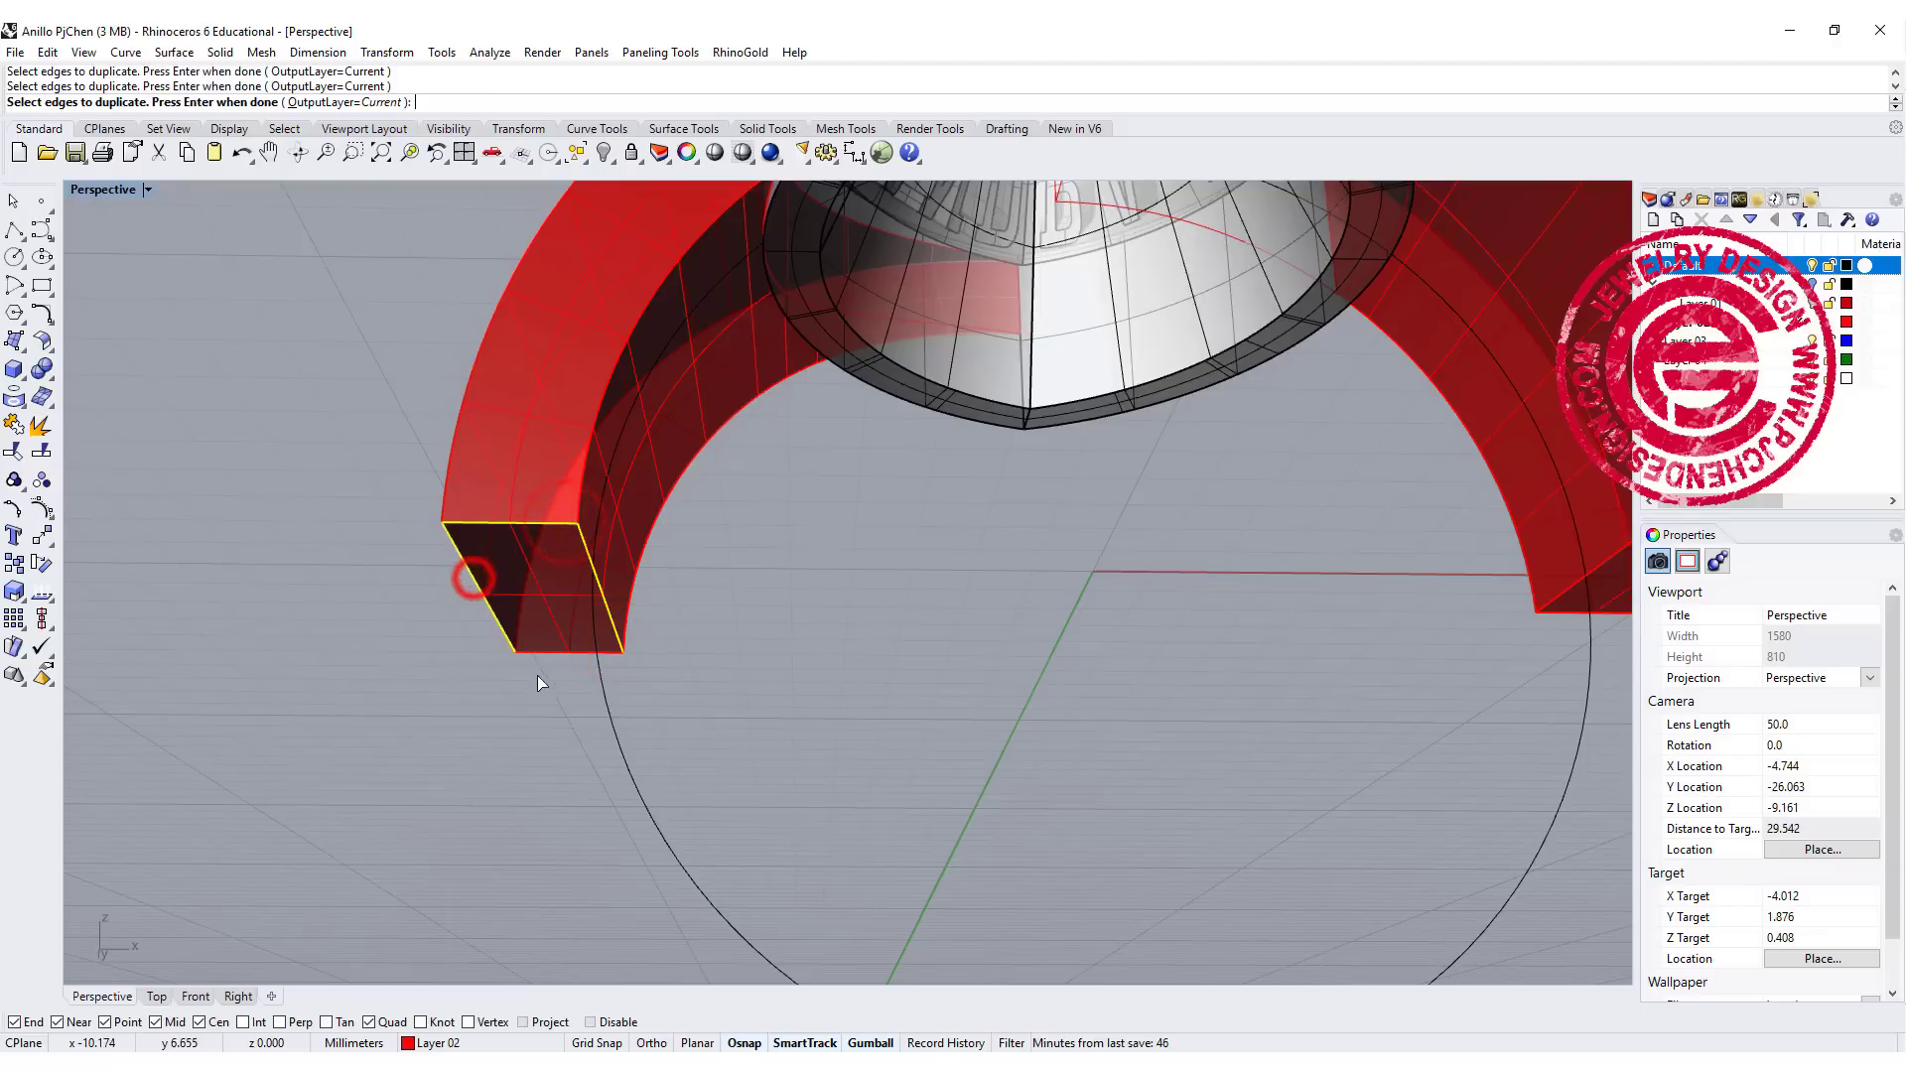
right_click(541, 652)
click(13, 423)
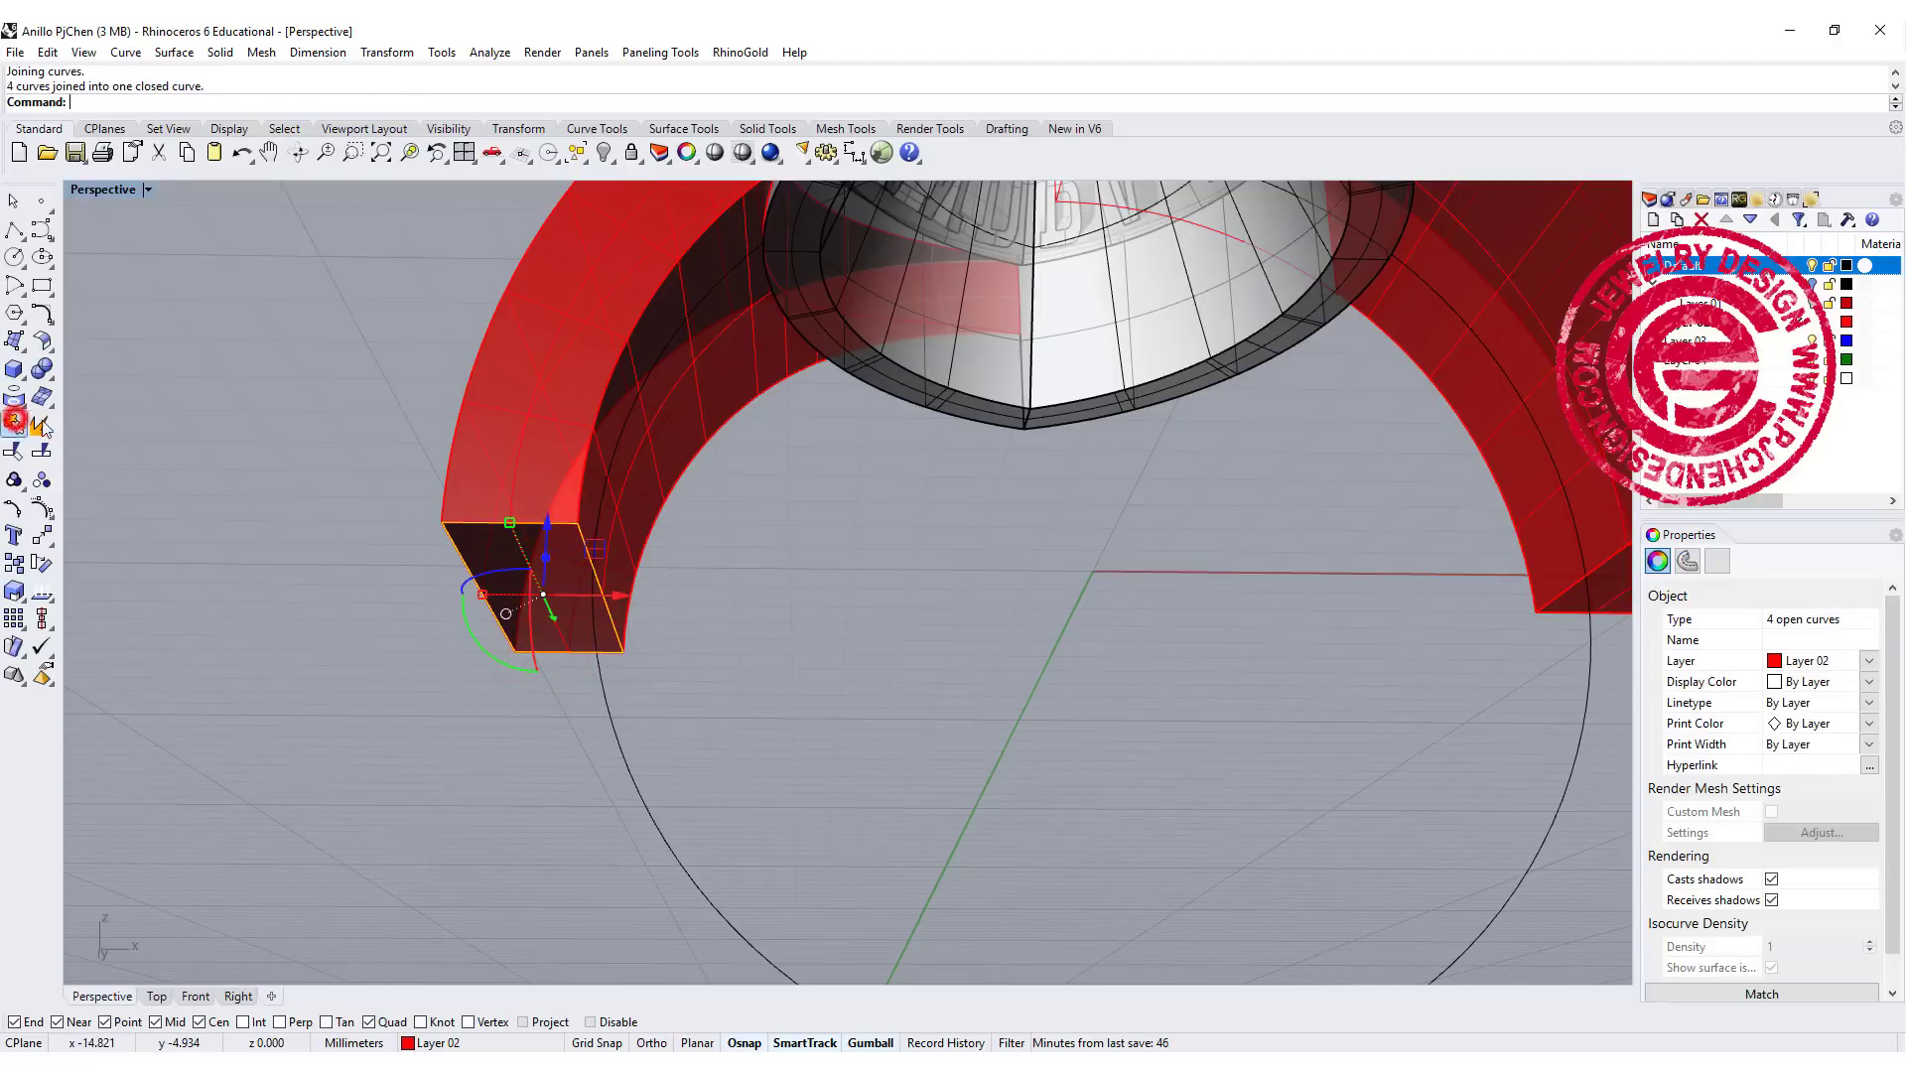
scroll(993, 512, down, 4)
right_drag(1002, 522, 979, 569)
click(964, 580)
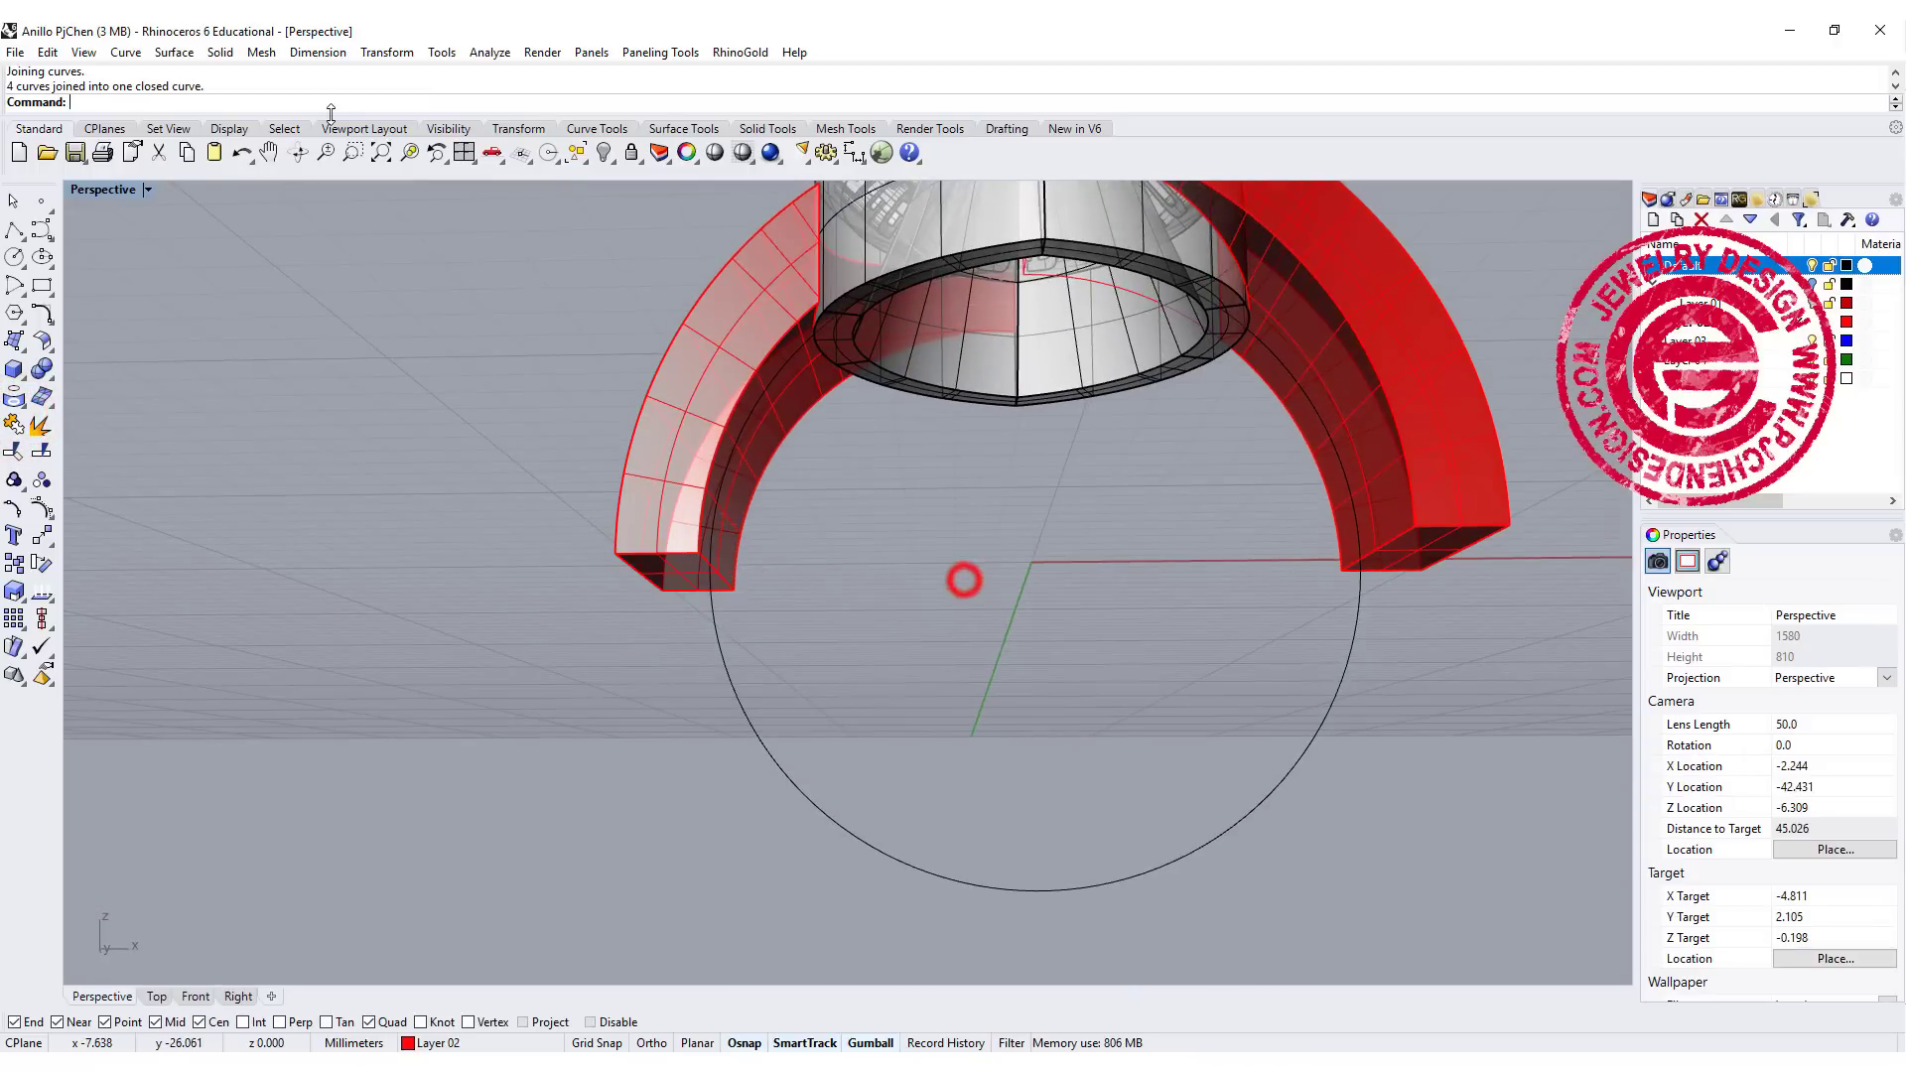
Step: Sweep 1 Rail the joined profile along the circle to close the band
click(184, 53)
click(238, 230)
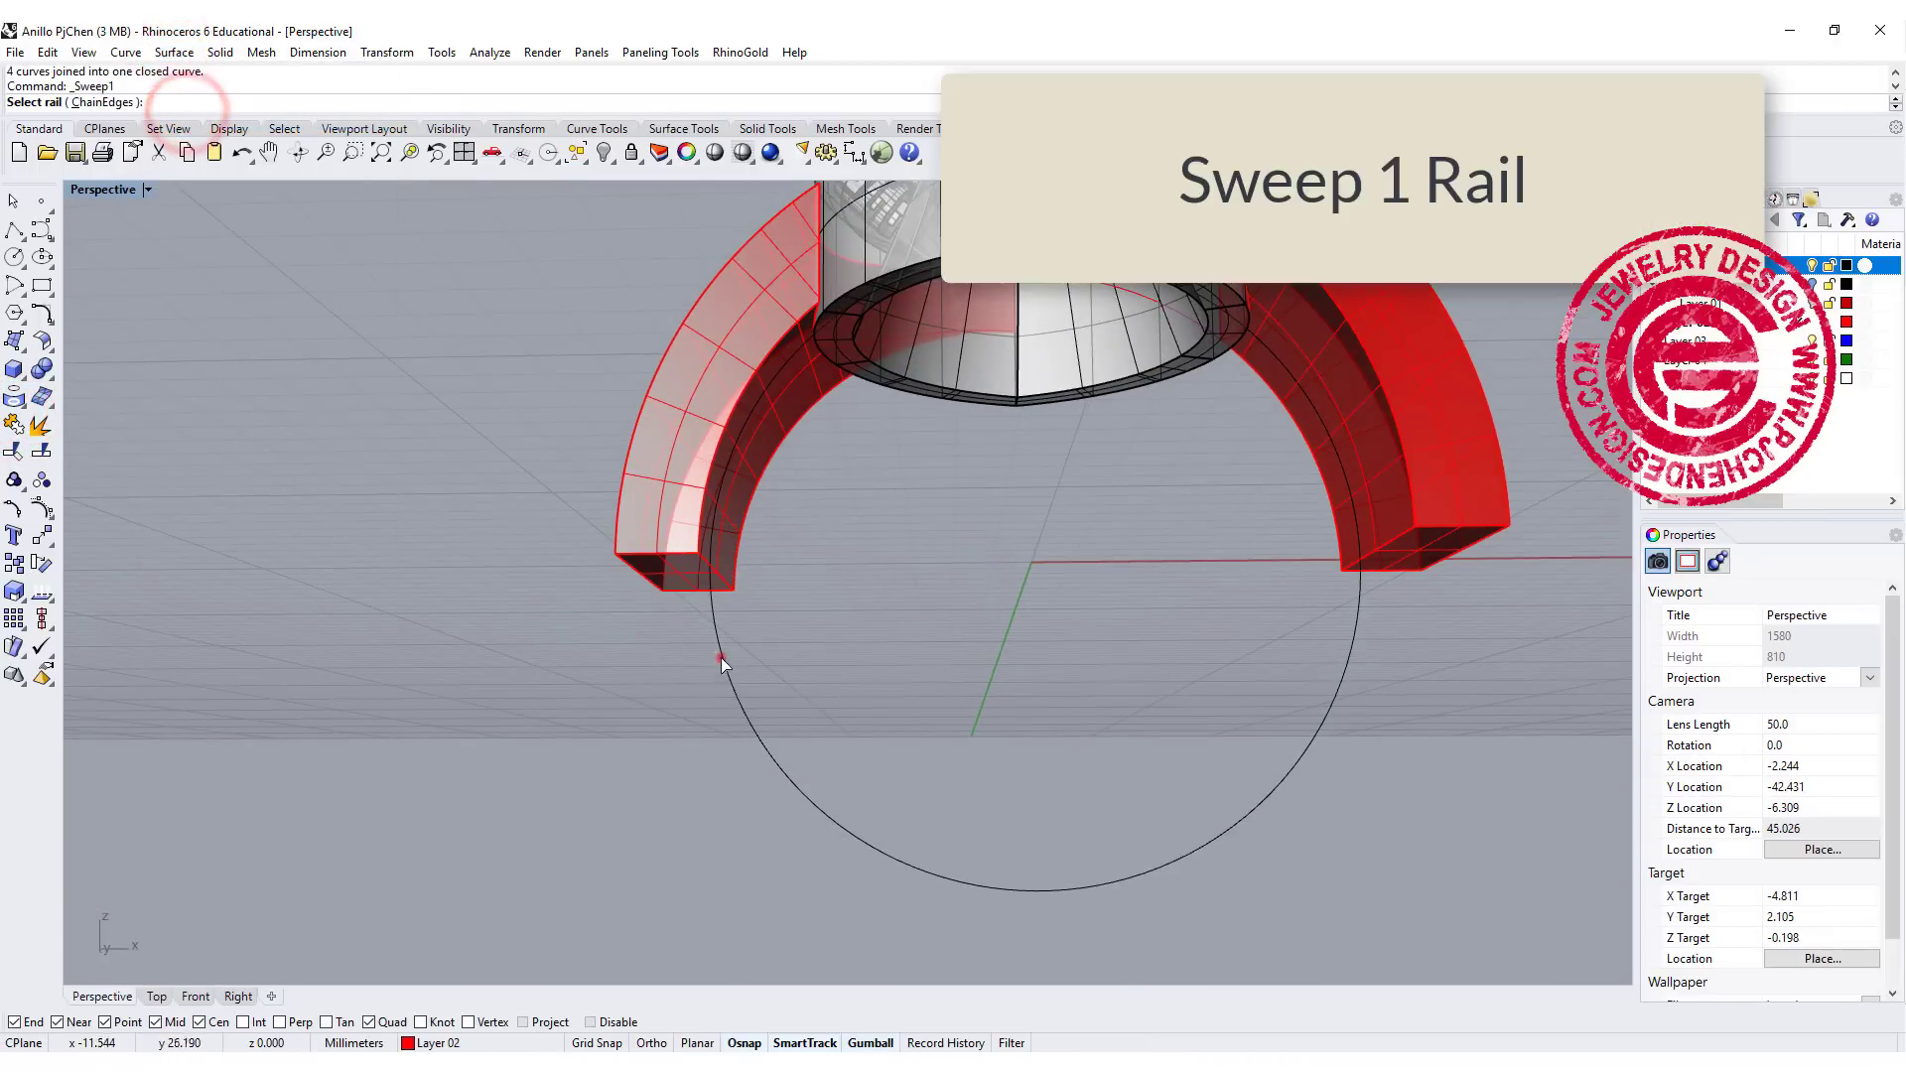
click(720, 657)
click(781, 647)
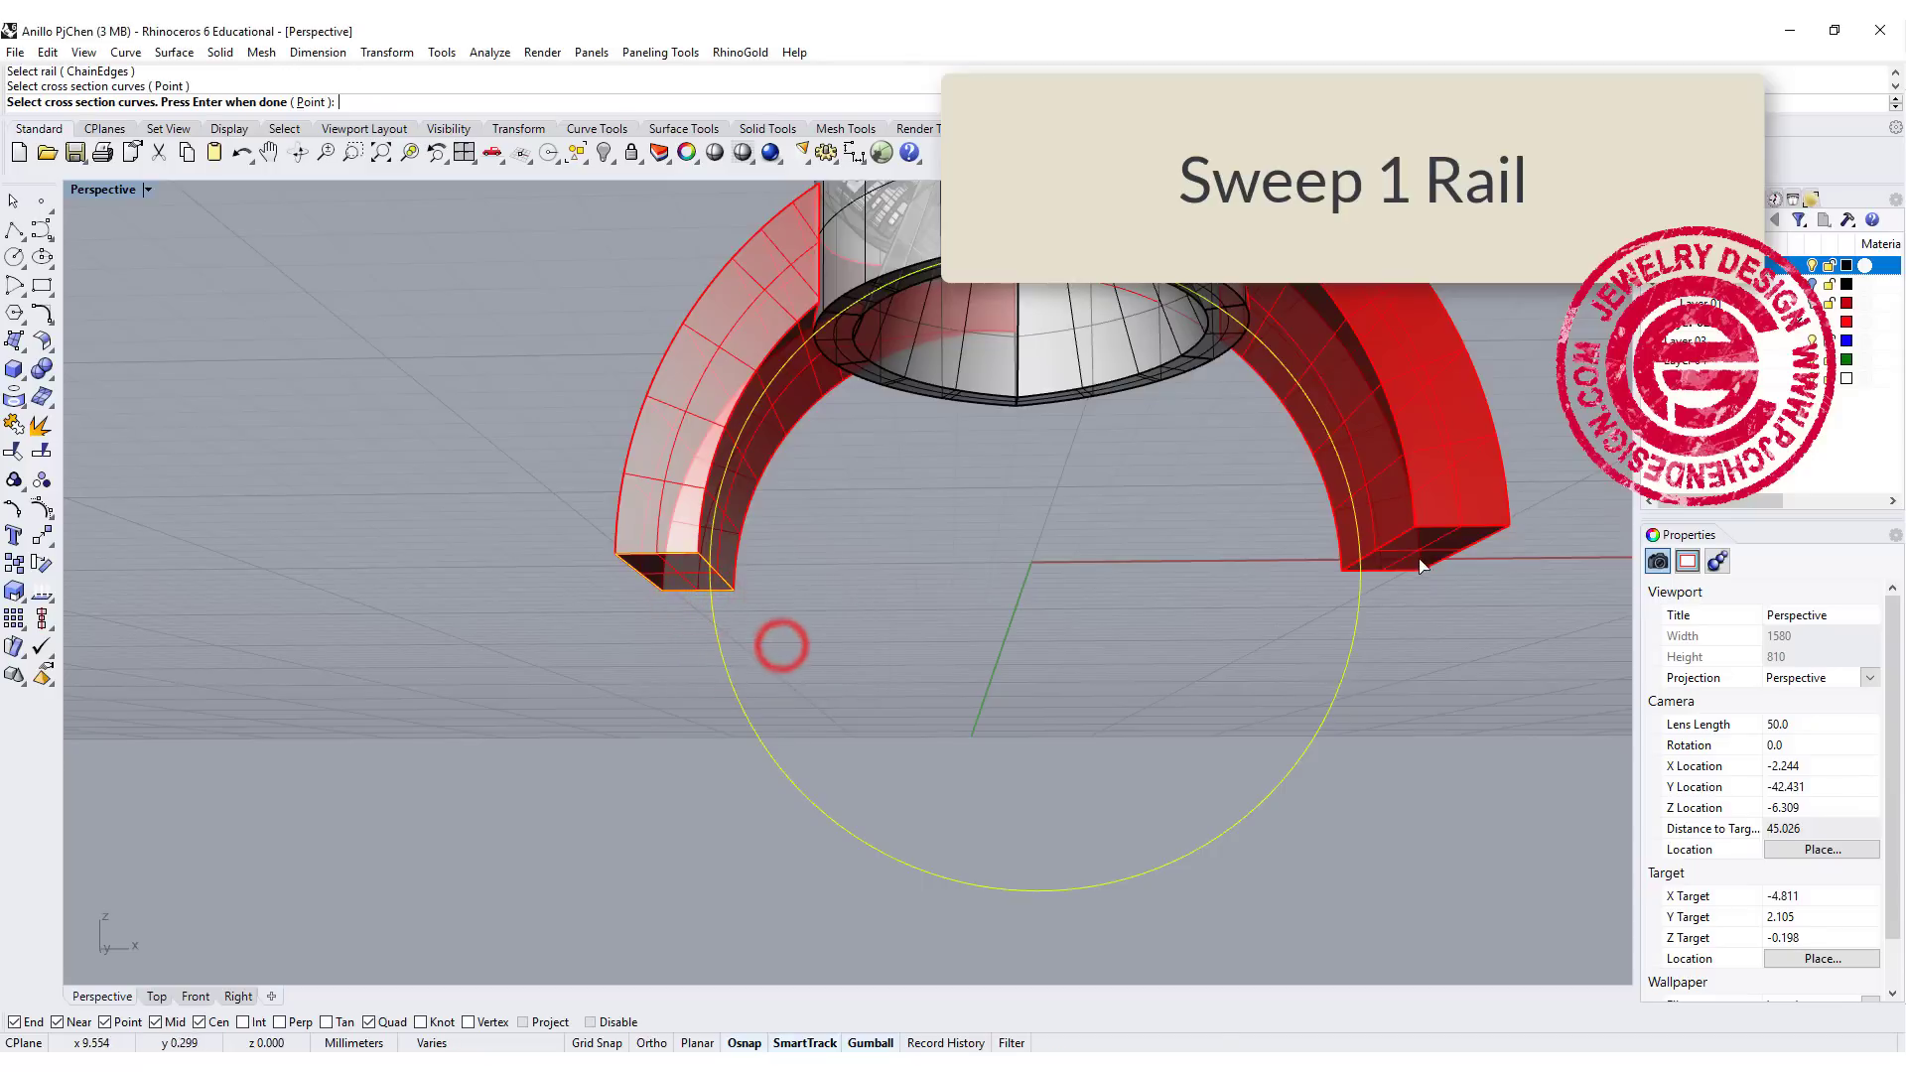
click(1410, 576)
click(1470, 621)
key(Return)
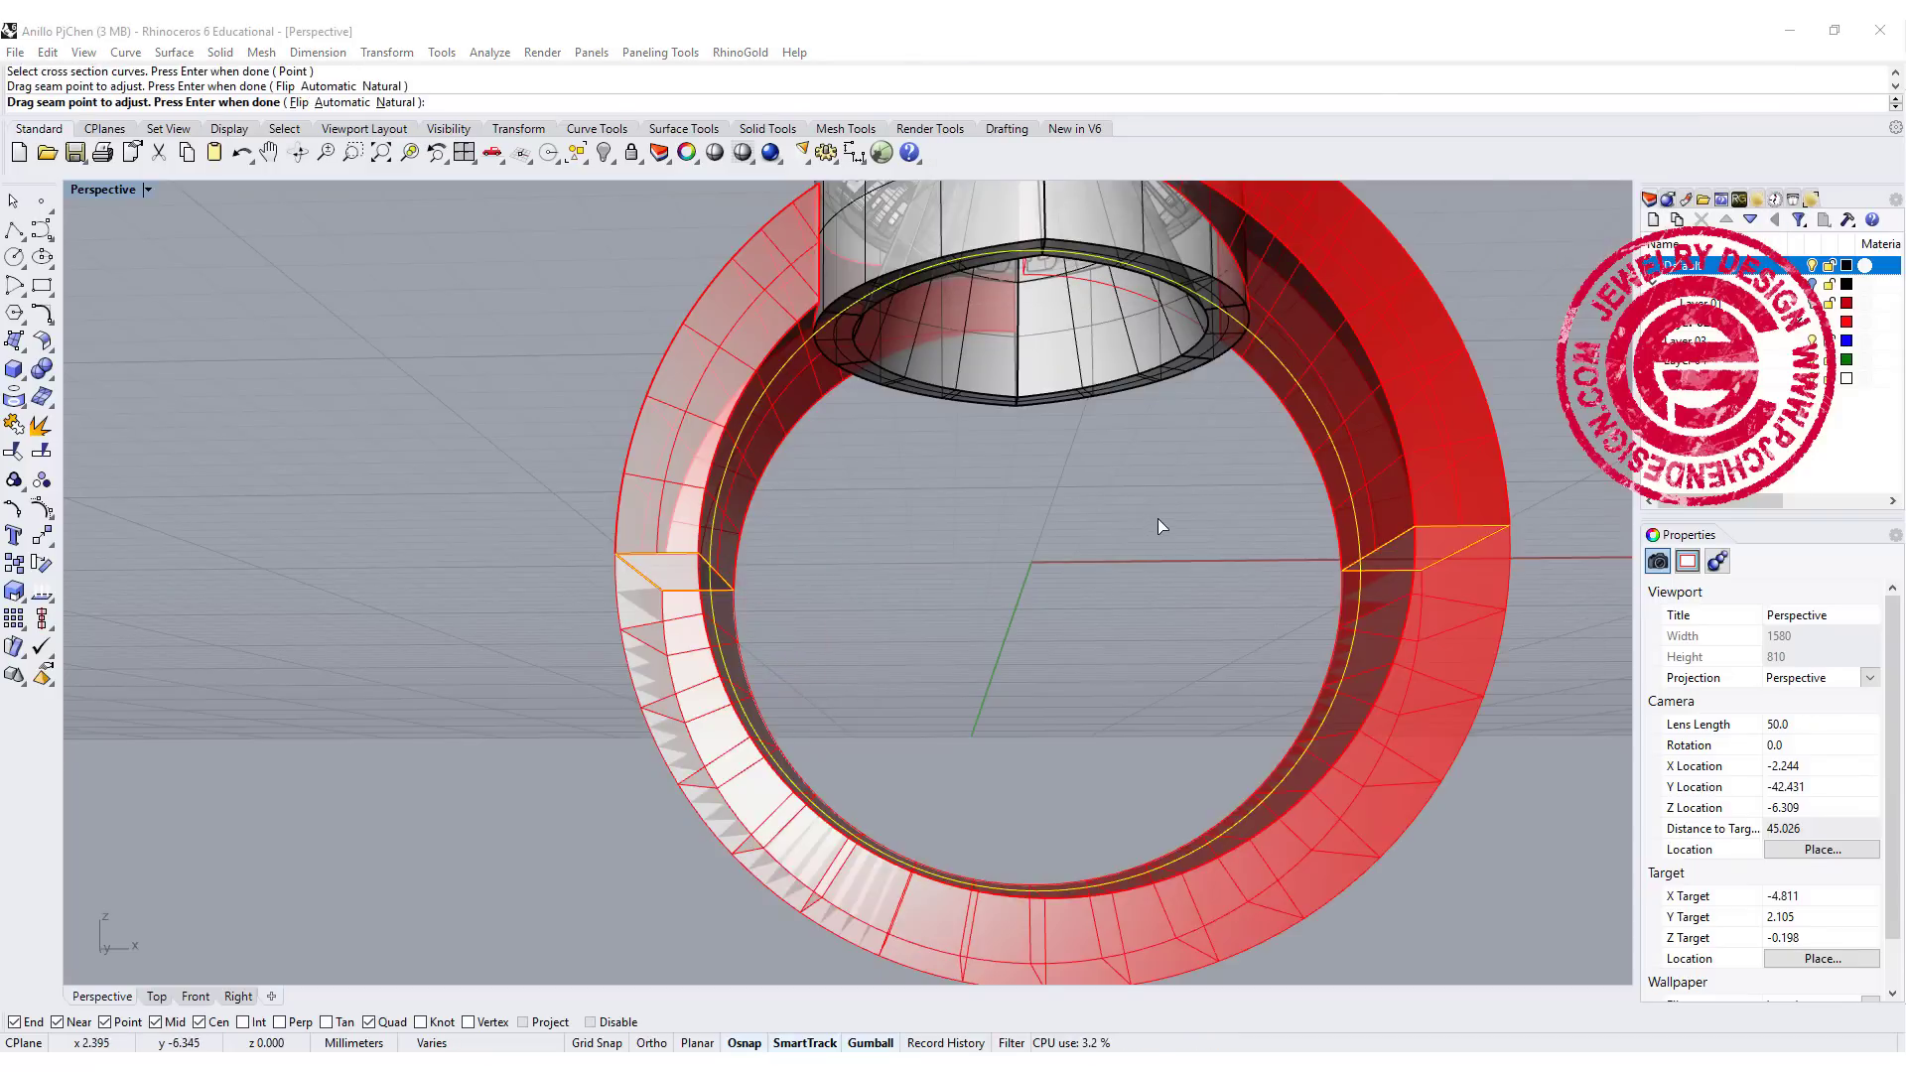
key(Return)
scroll(1159, 459, down, 10)
right_drag(1158, 461, 1195, 691)
scroll(1132, 507, up, 4)
shift+right_drag(1127, 492, 959, 446)
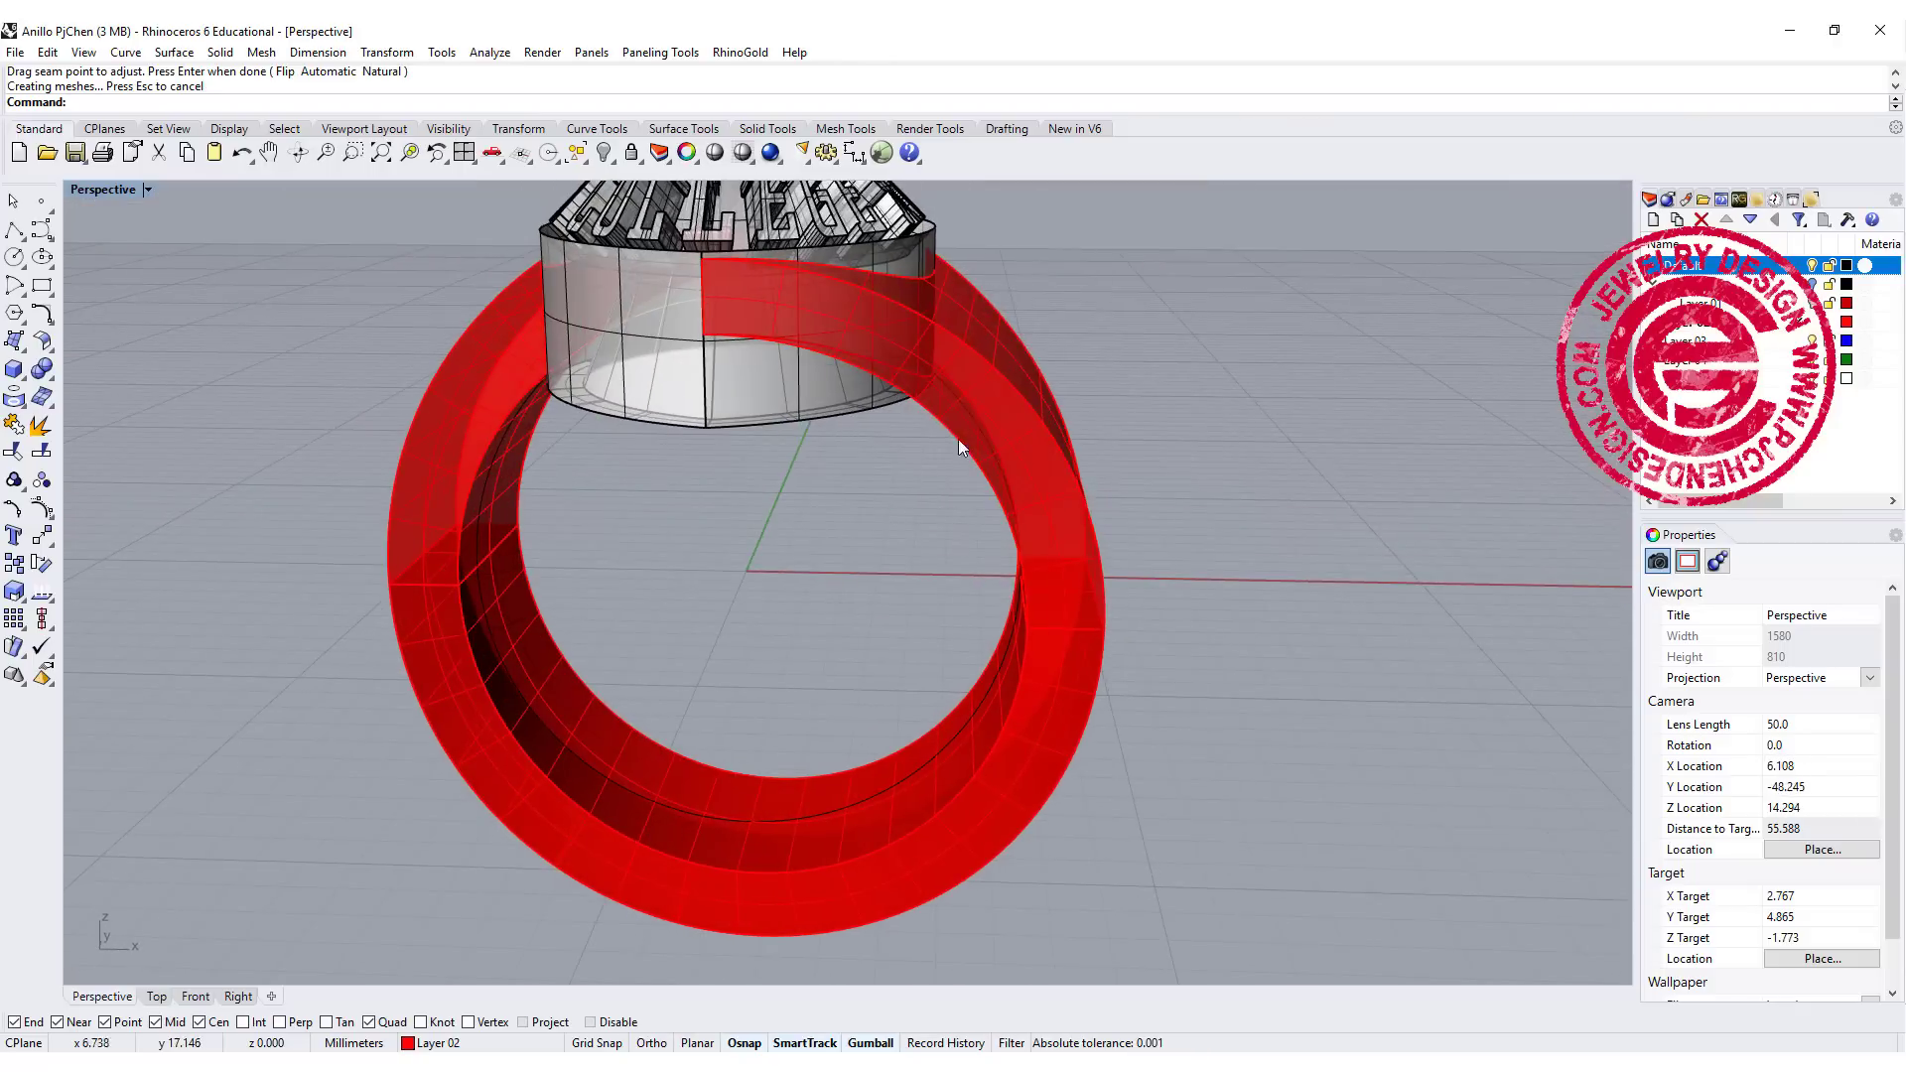
Step: Extrude the band's inner curve straight, both sides, as a solid
click(860, 788)
click(879, 795)
right_drag(883, 789, 911, 537)
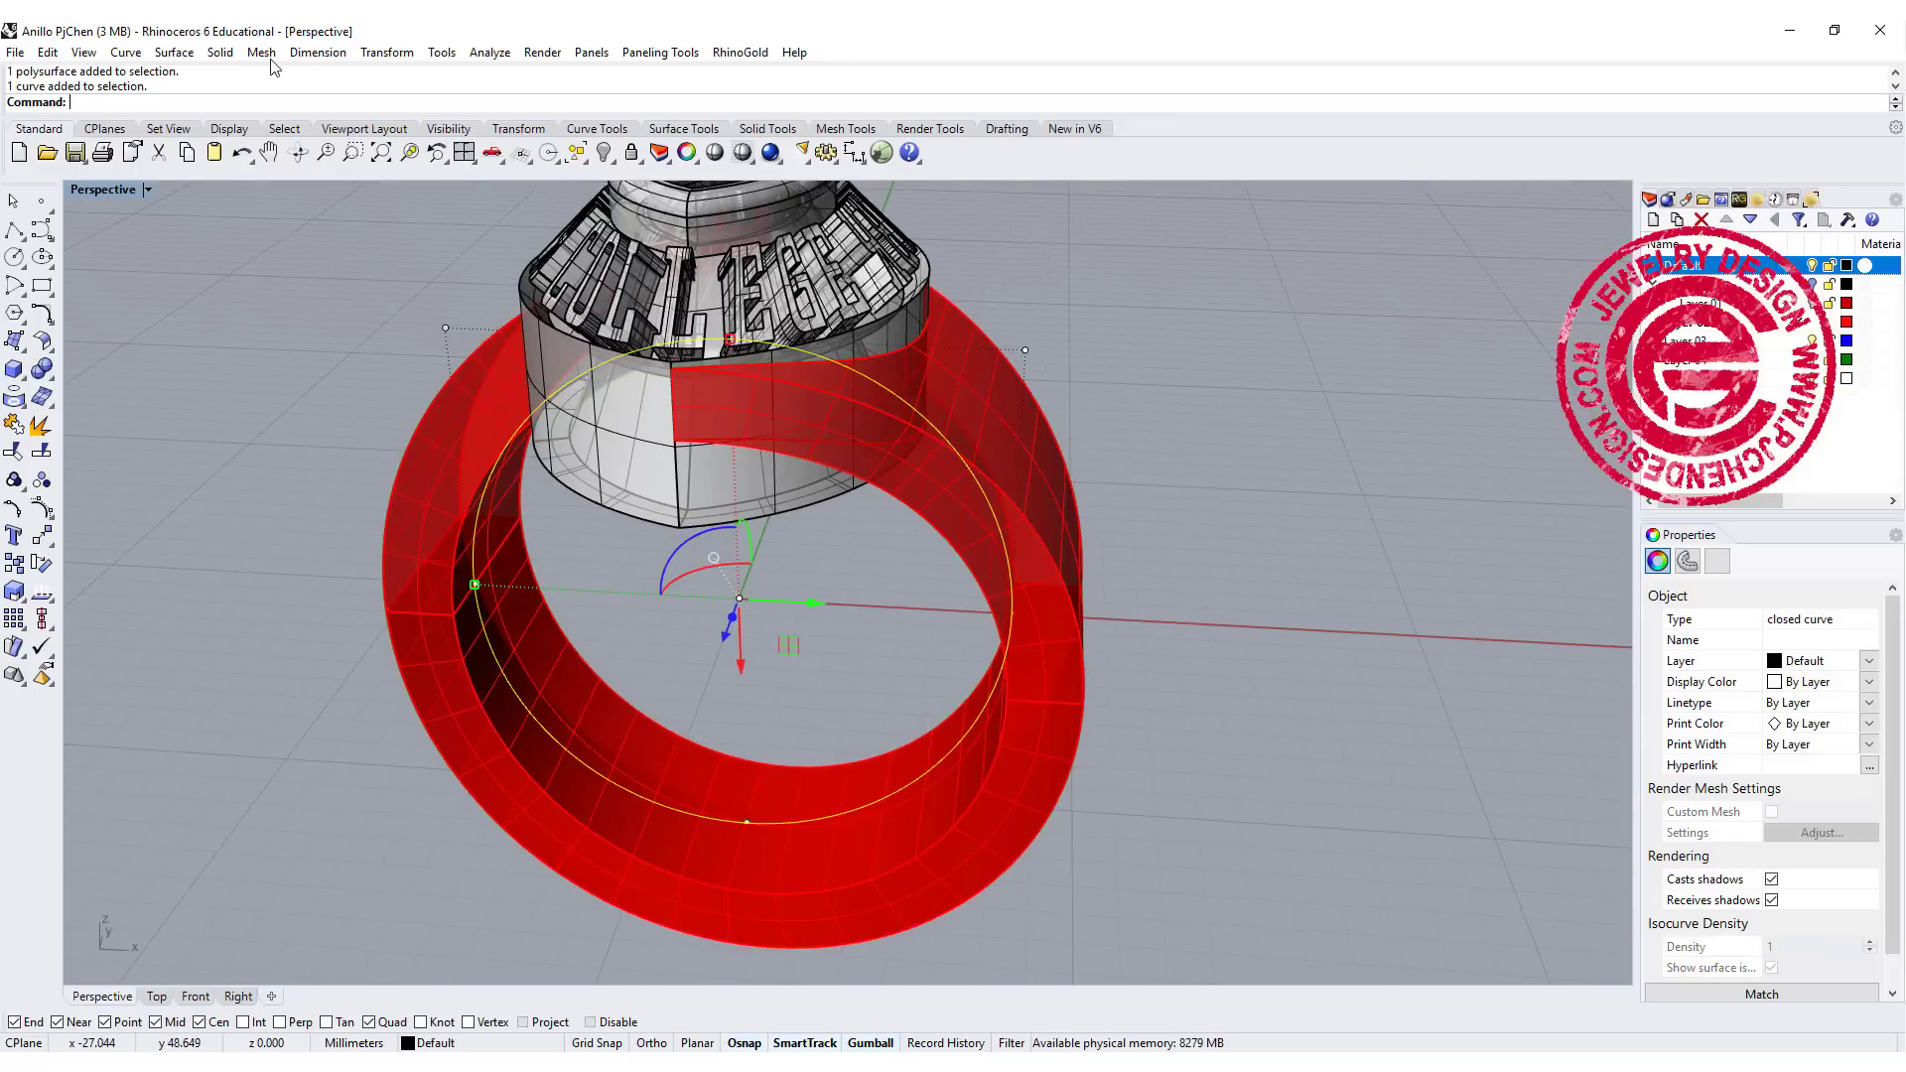
click(220, 53)
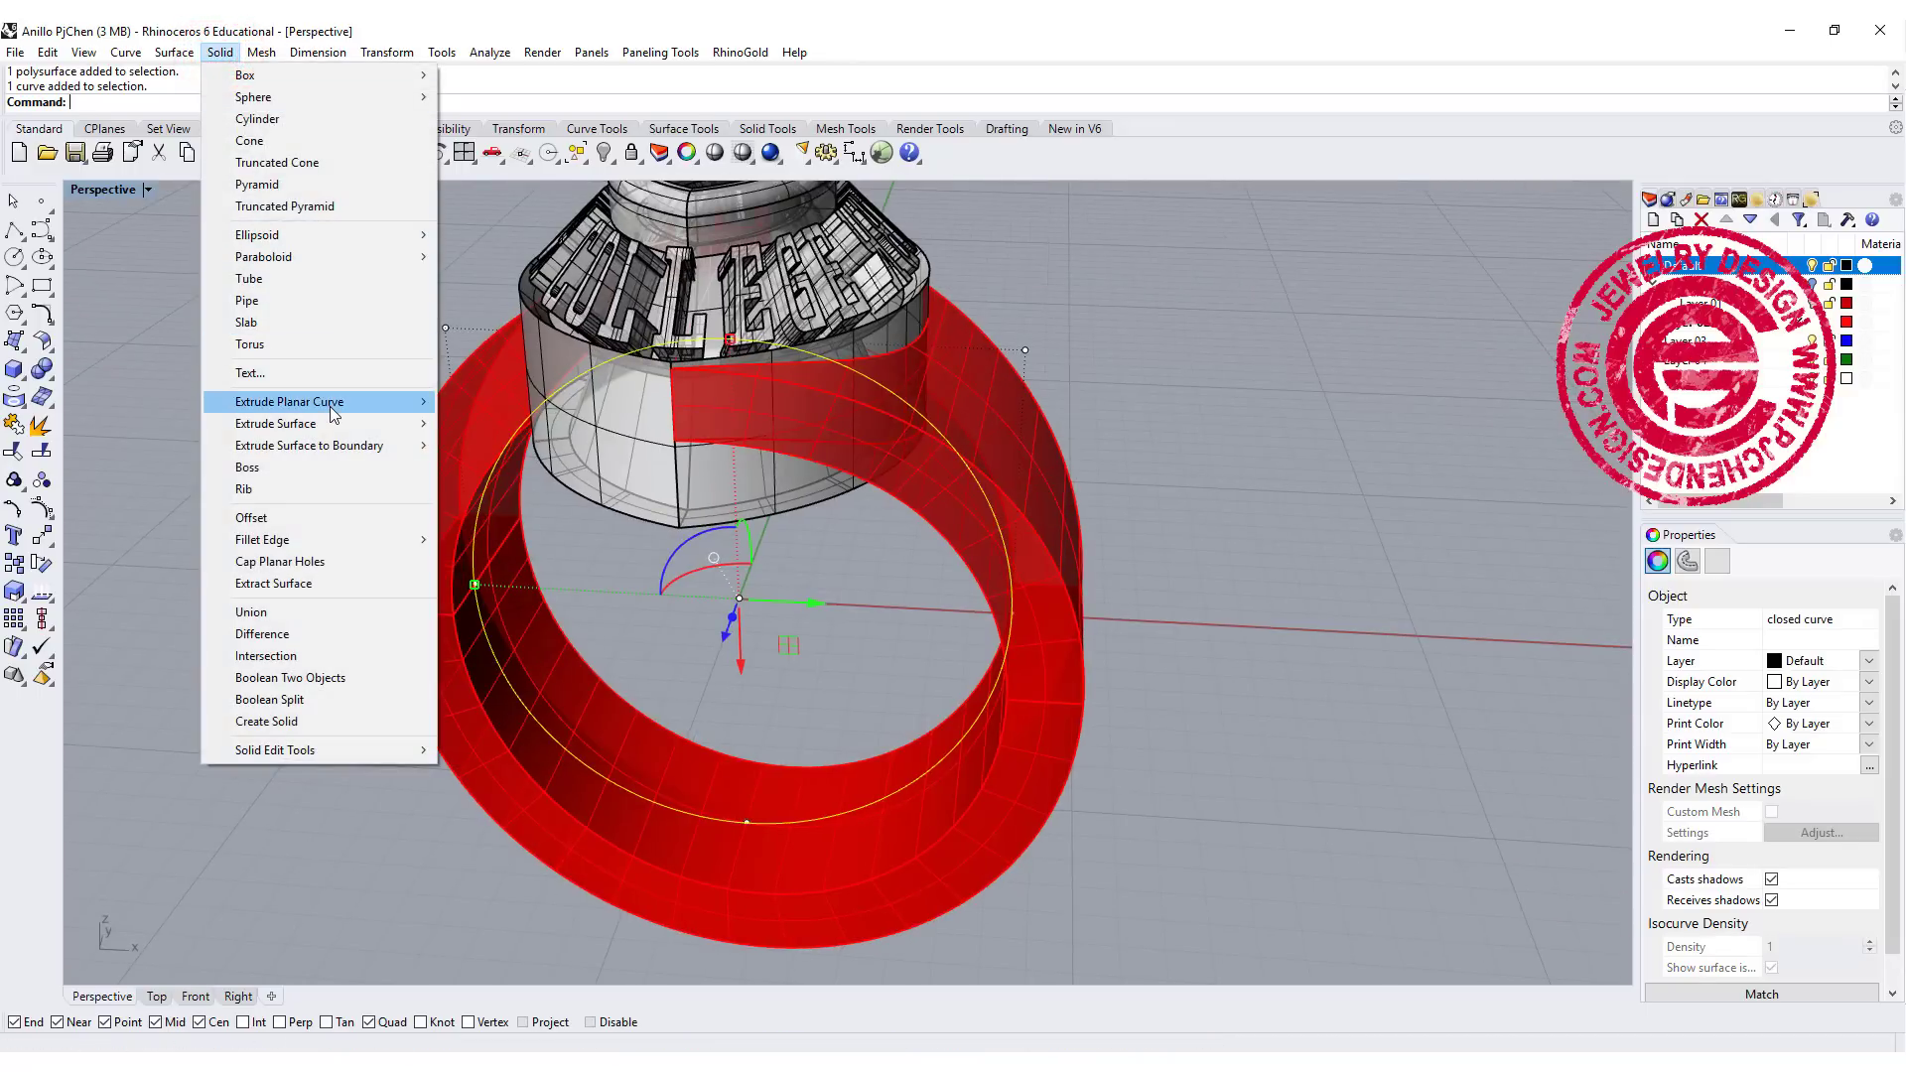
mouse_move(331, 403)
click(485, 402)
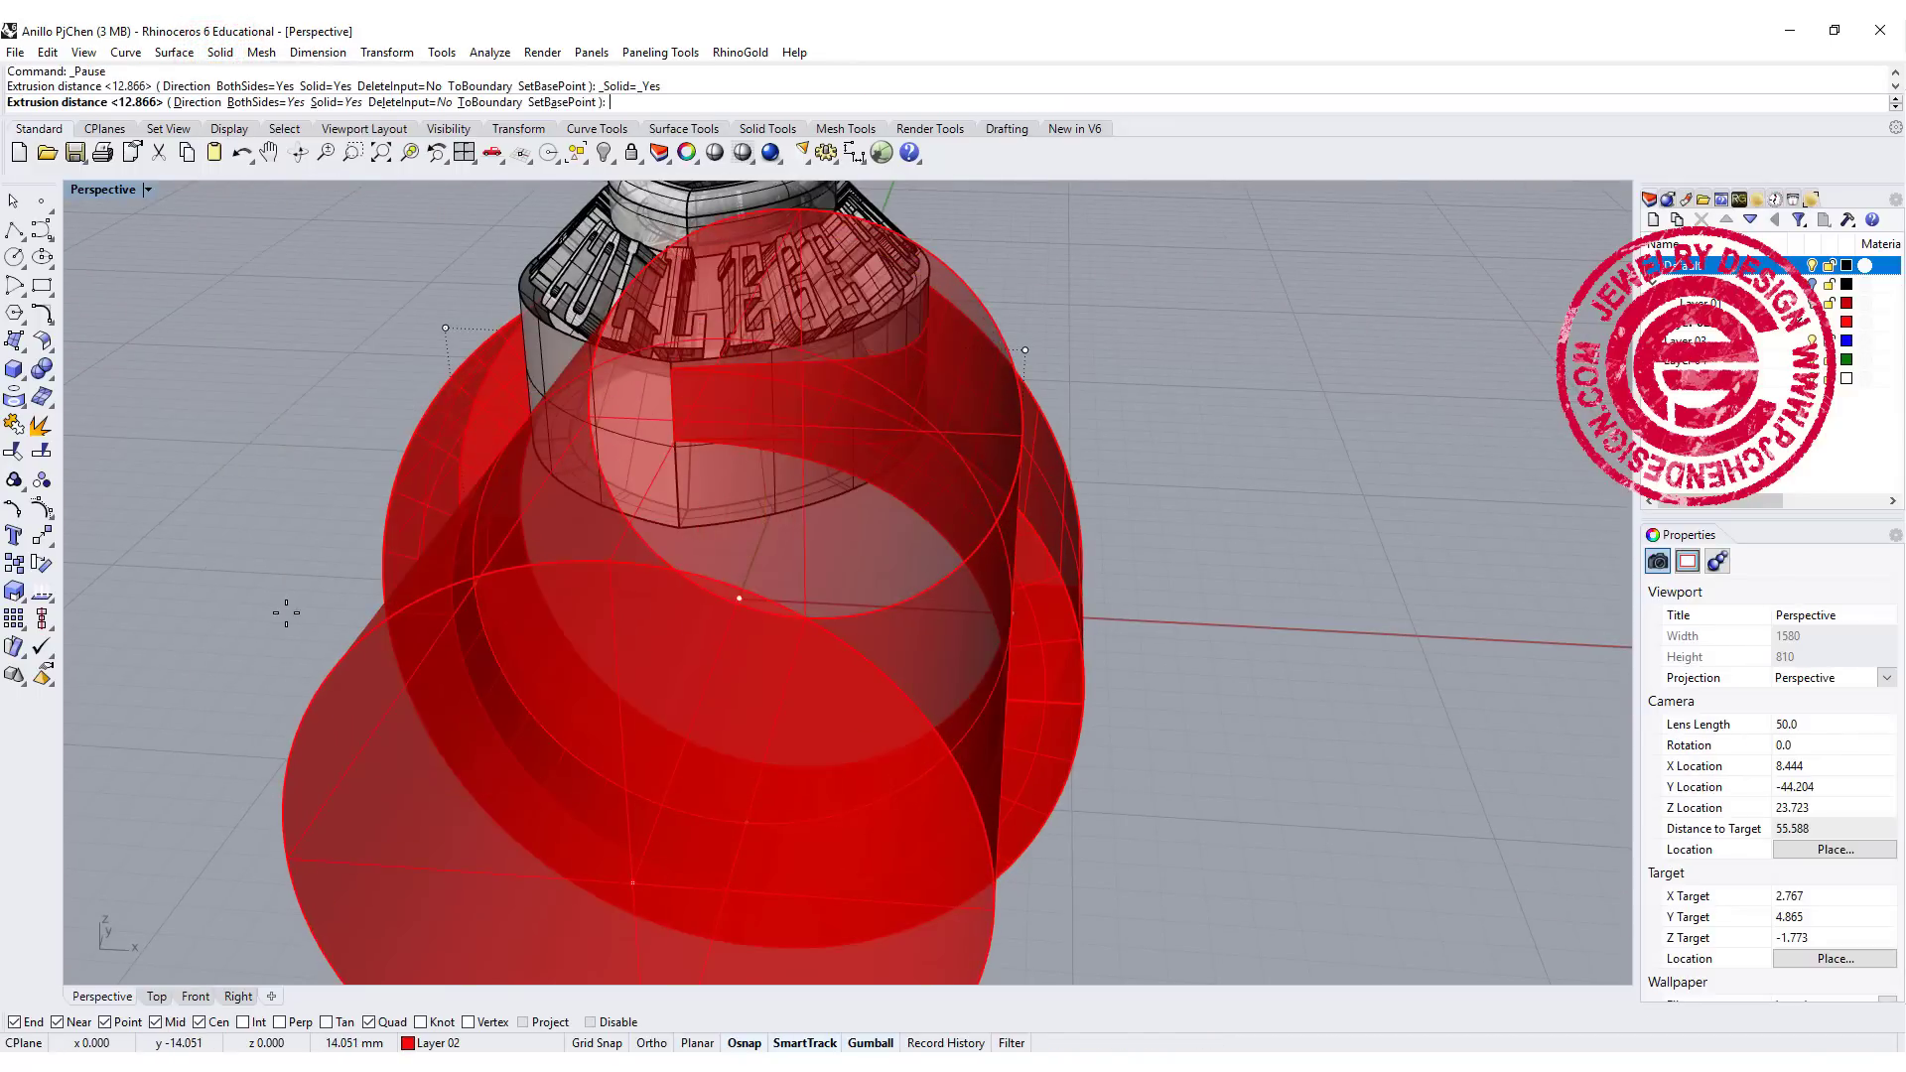
click(286, 613)
click(325, 349)
Step: Boolean Difference the extruded solid from the lettered head
click(44, 369)
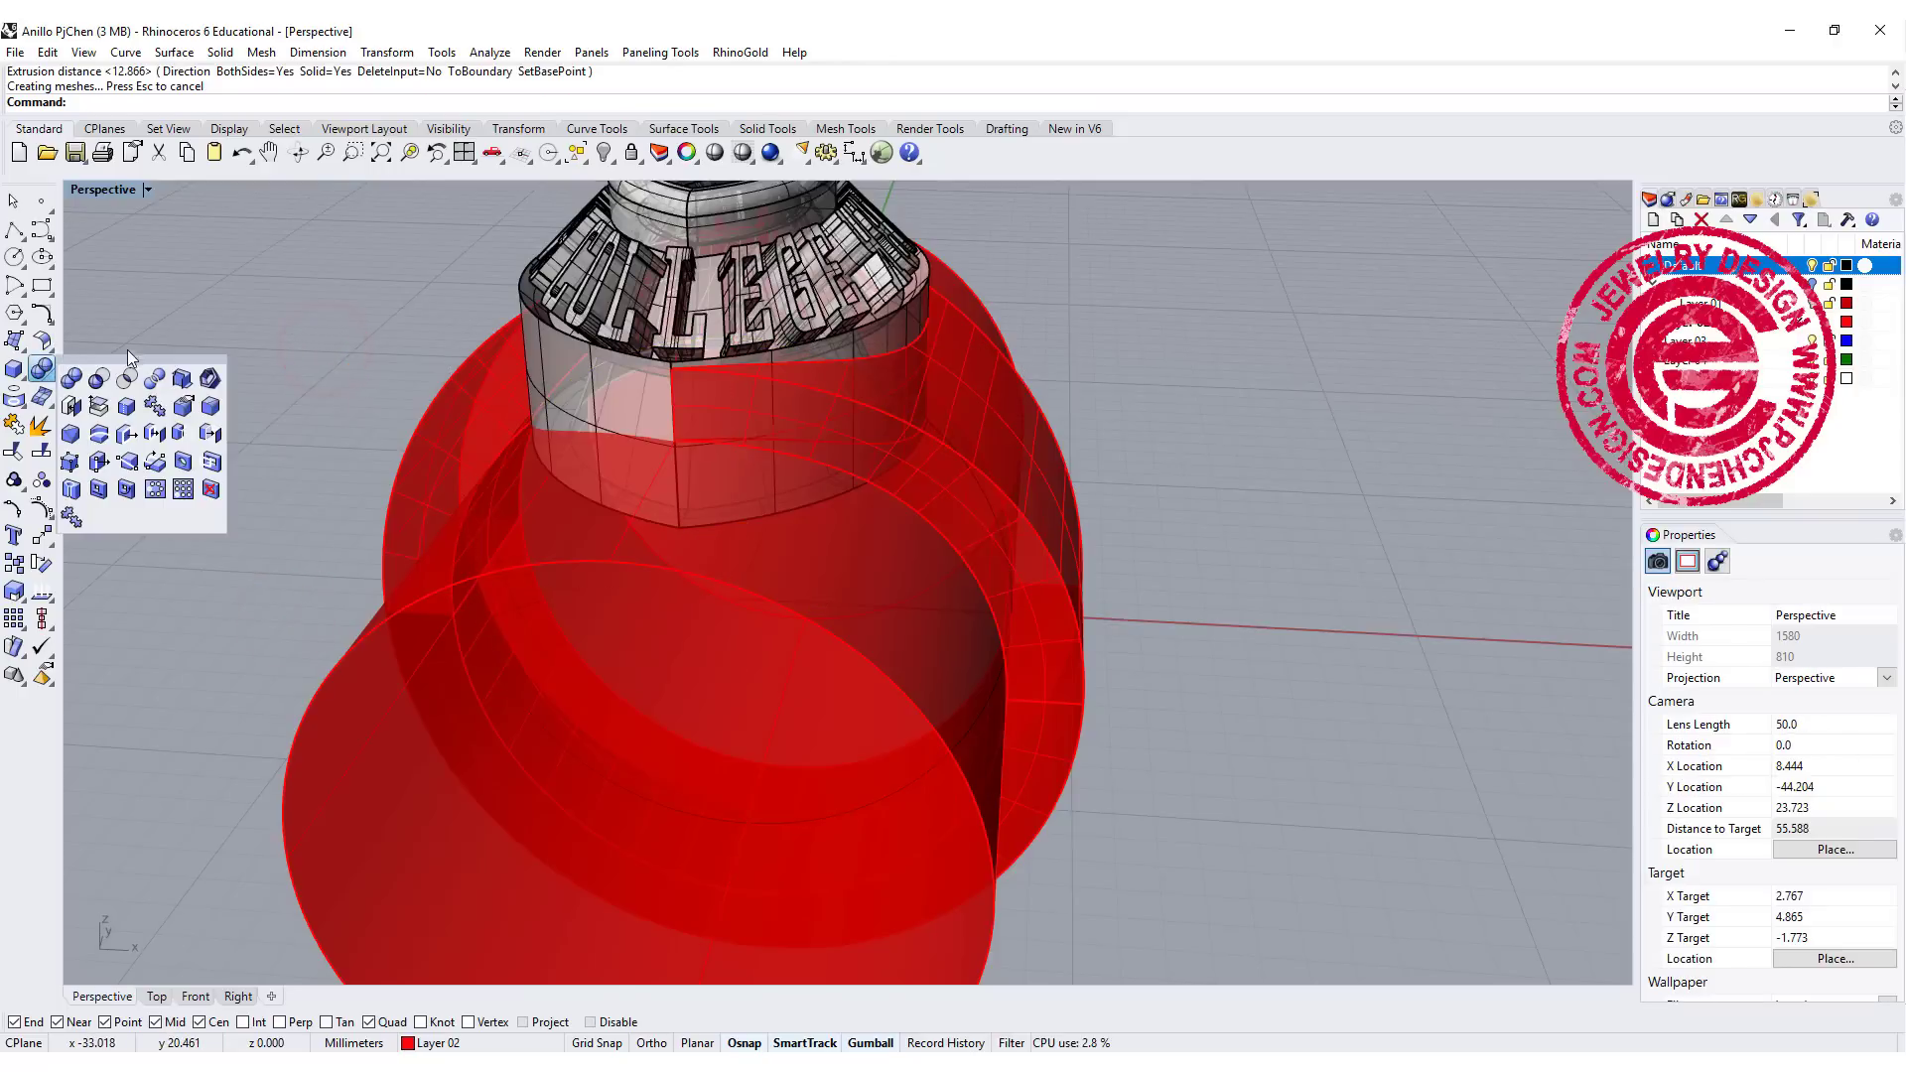
click(95, 378)
click(519, 287)
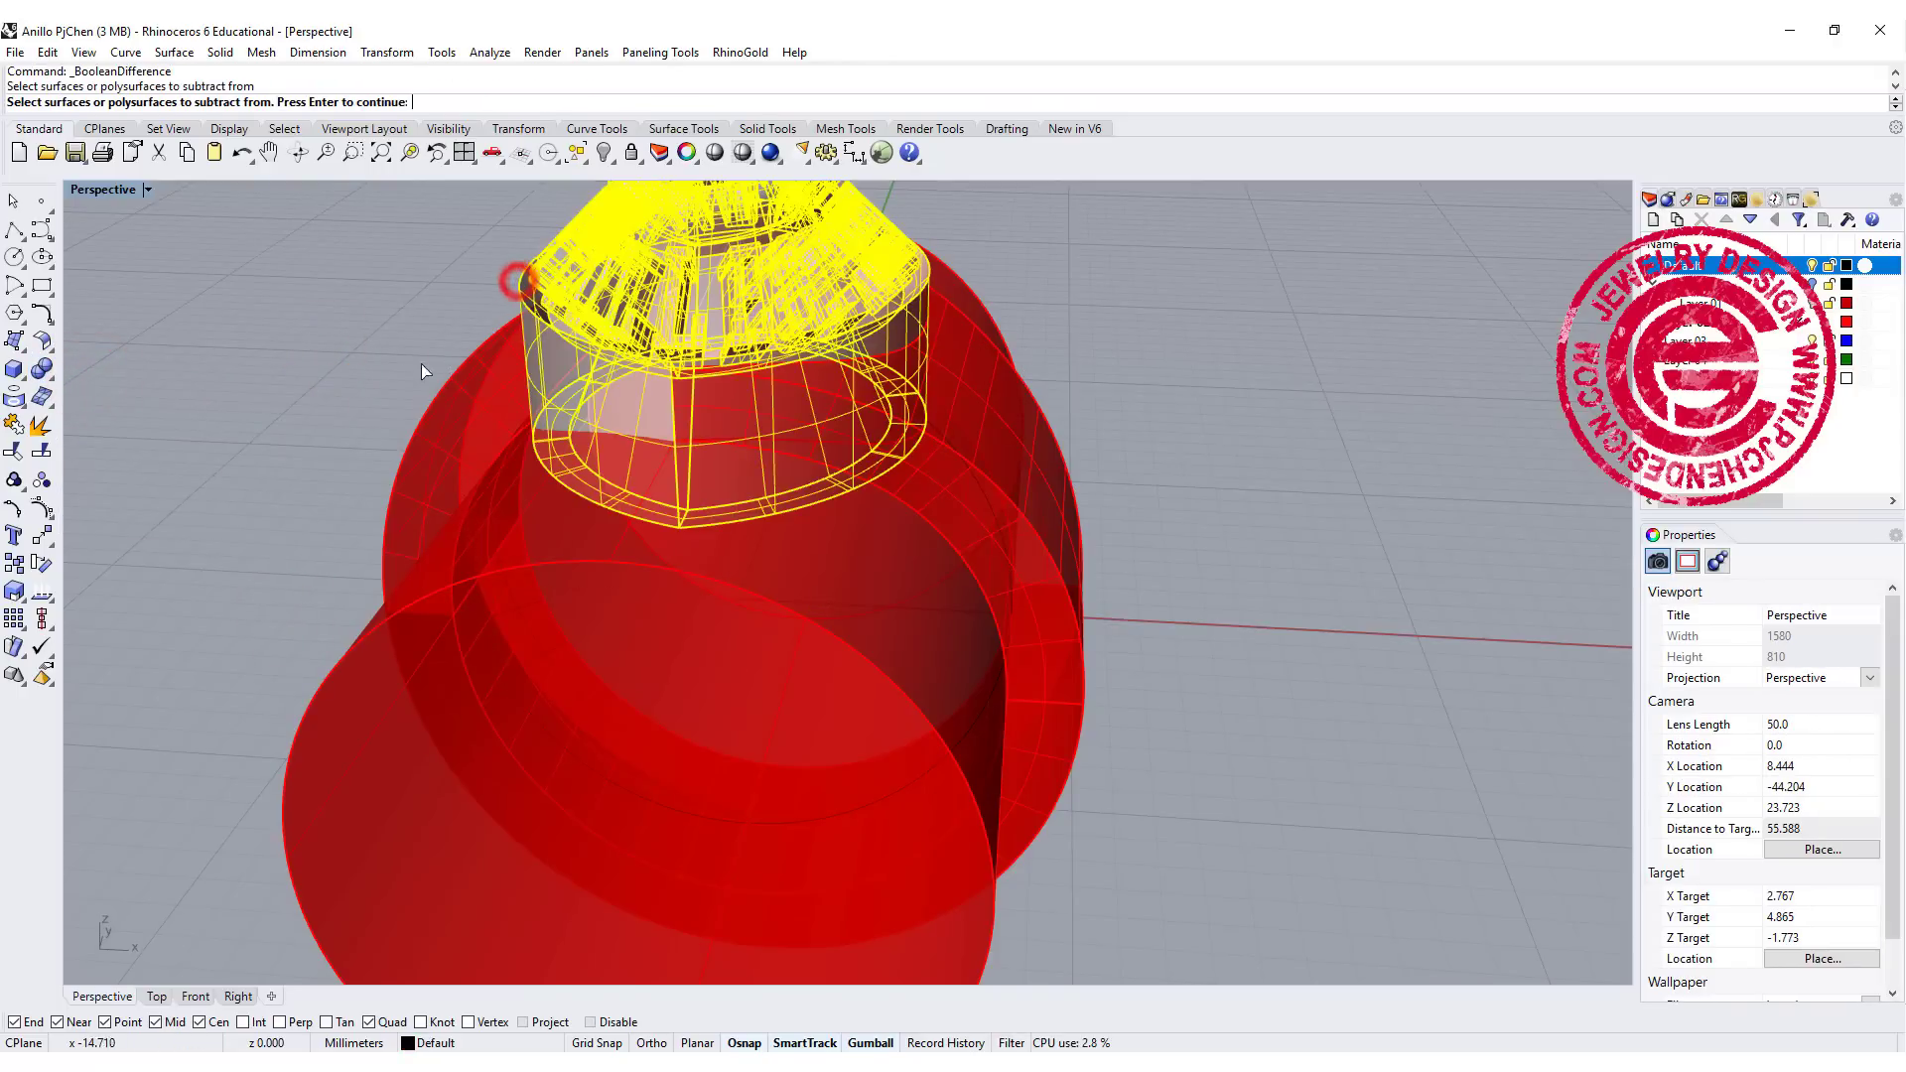
right_click(392, 335)
click(354, 693)
right_click(687, 503)
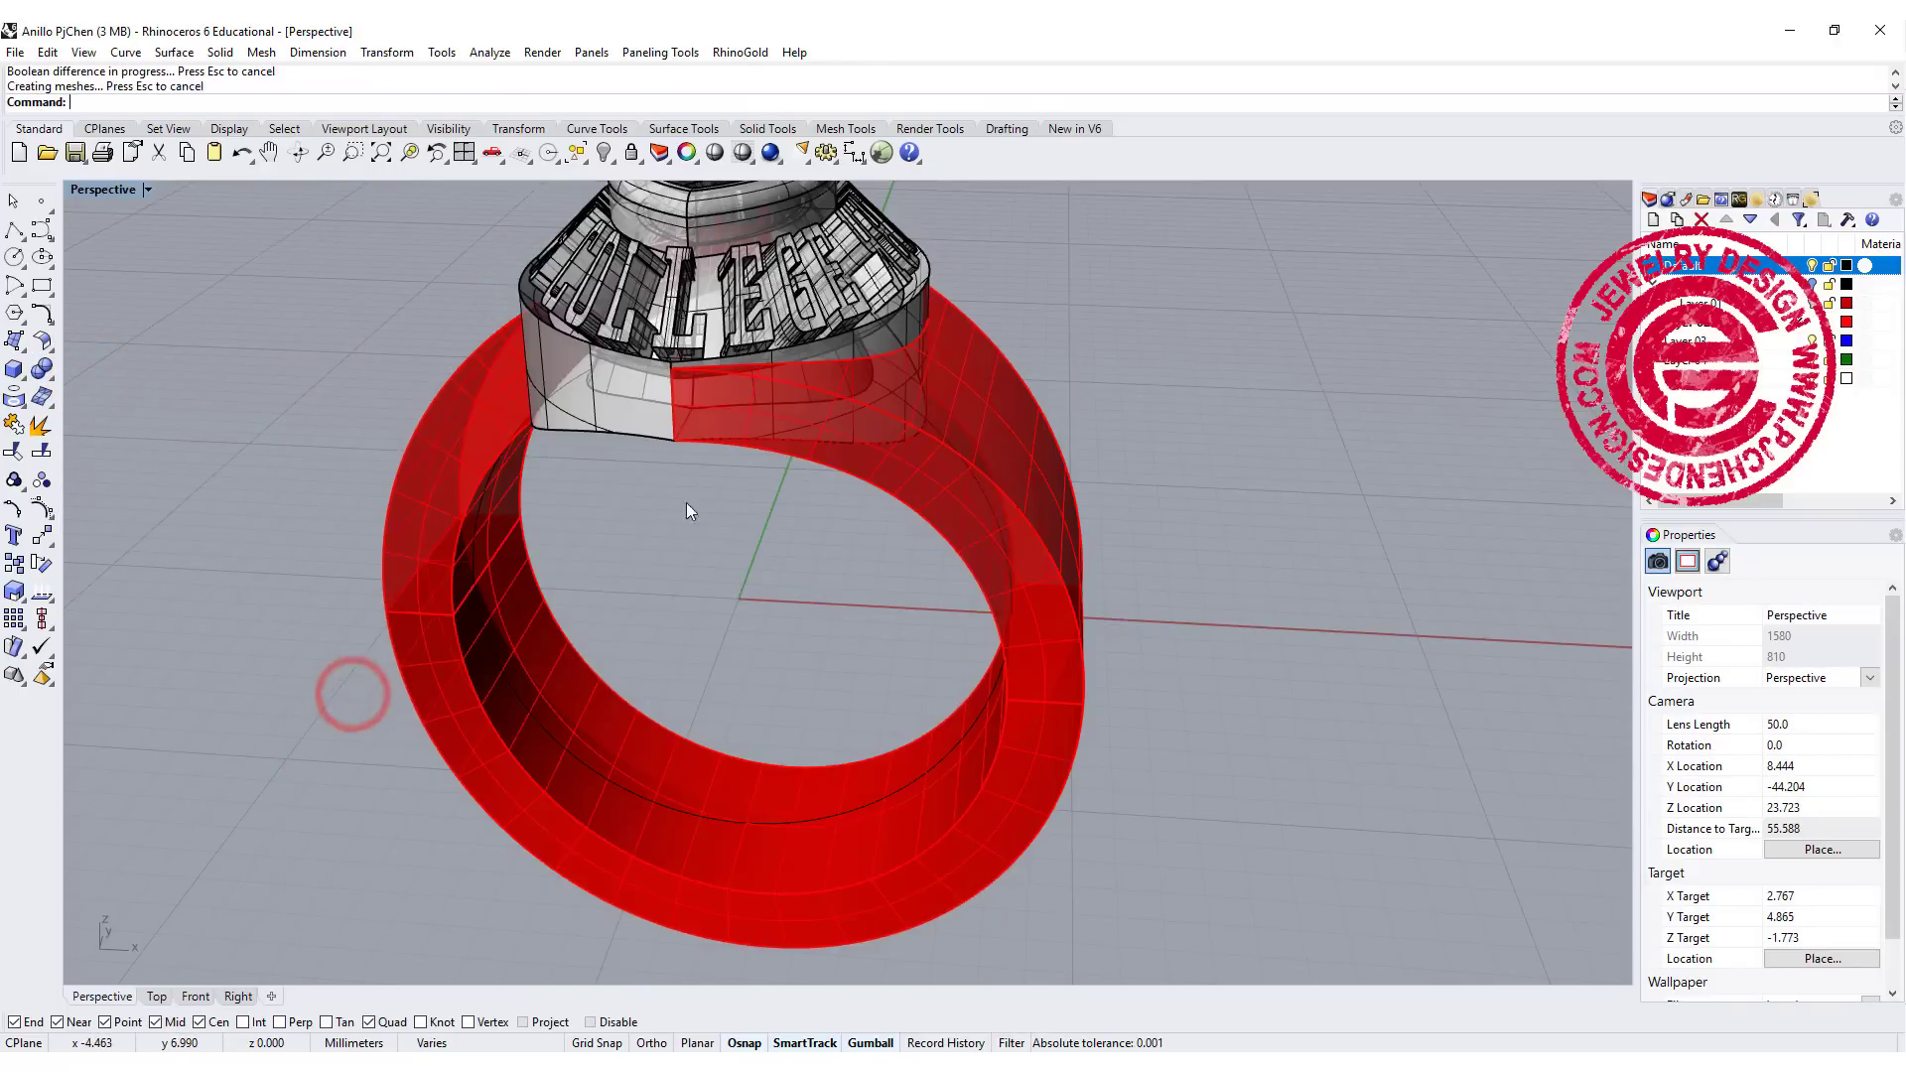
right_drag(687, 502, 1140, 539)
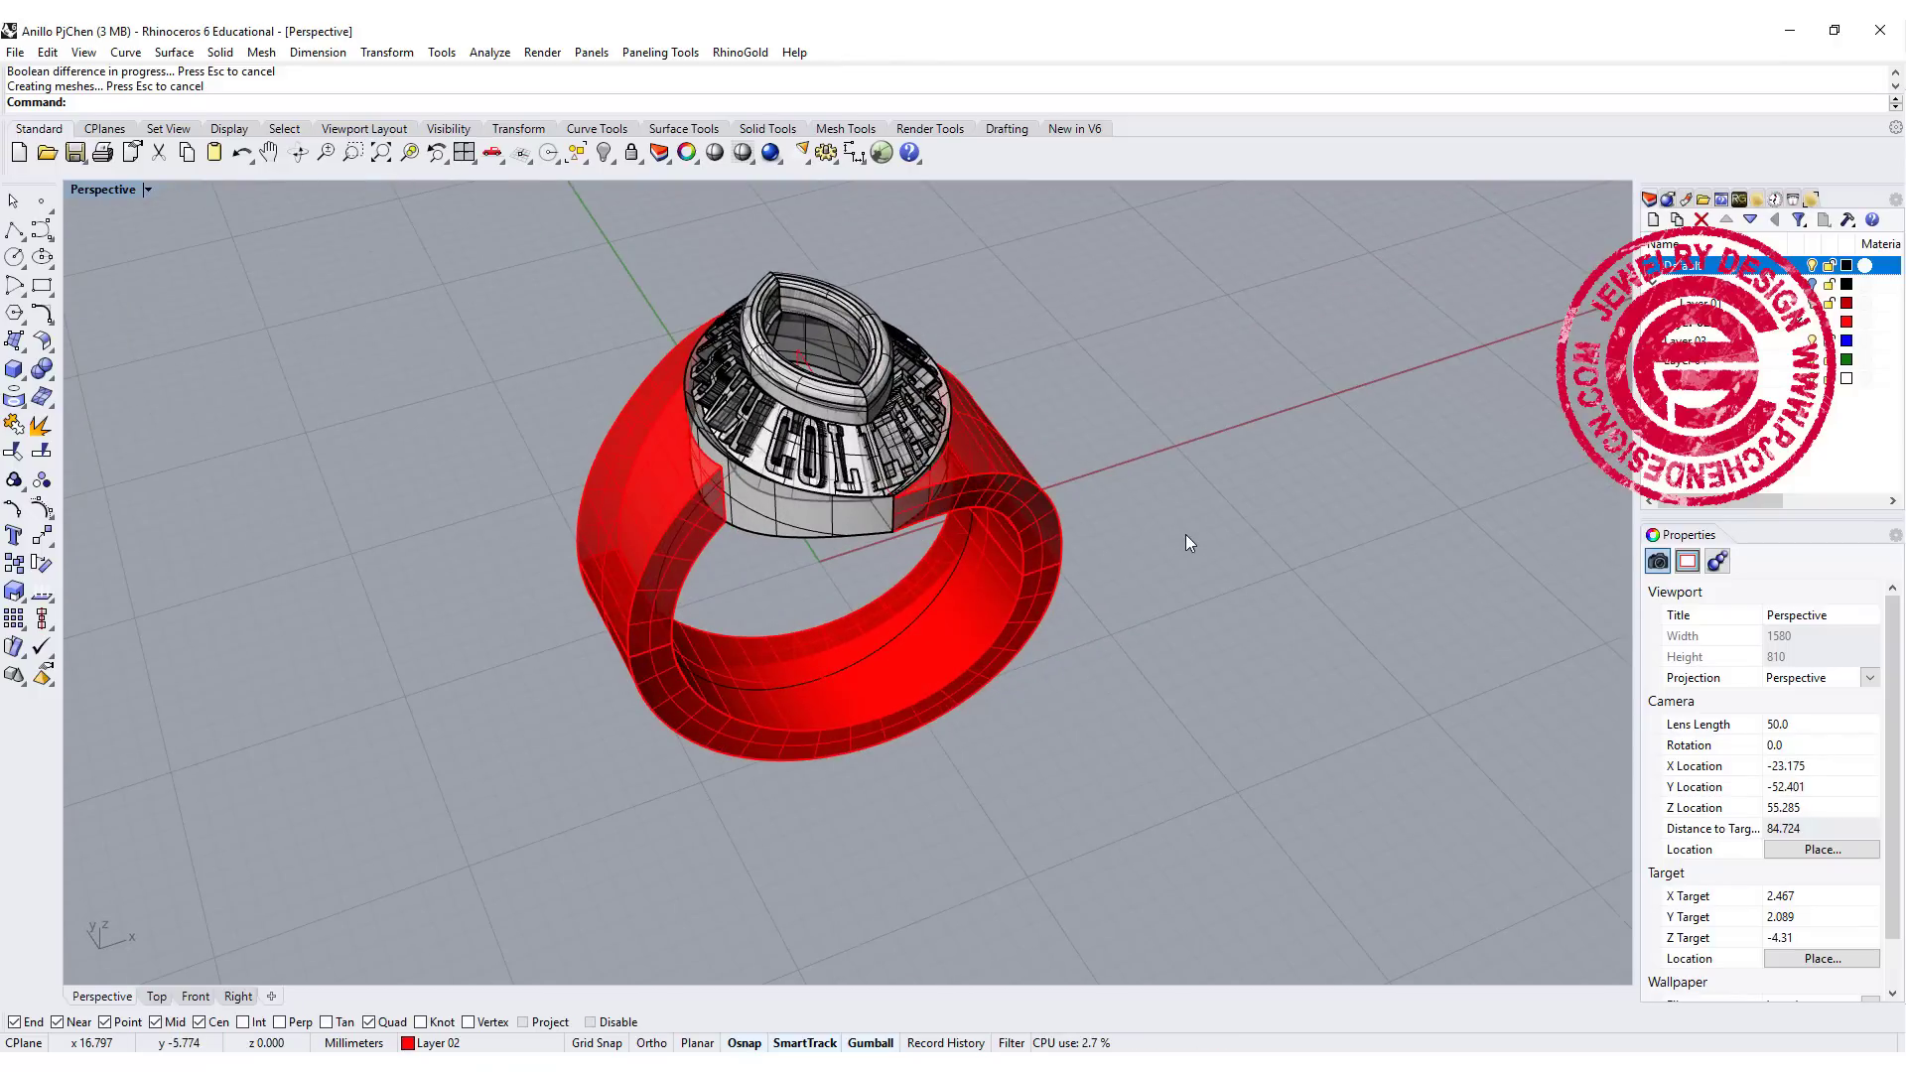
right_drag(1194, 533, 1046, 498)
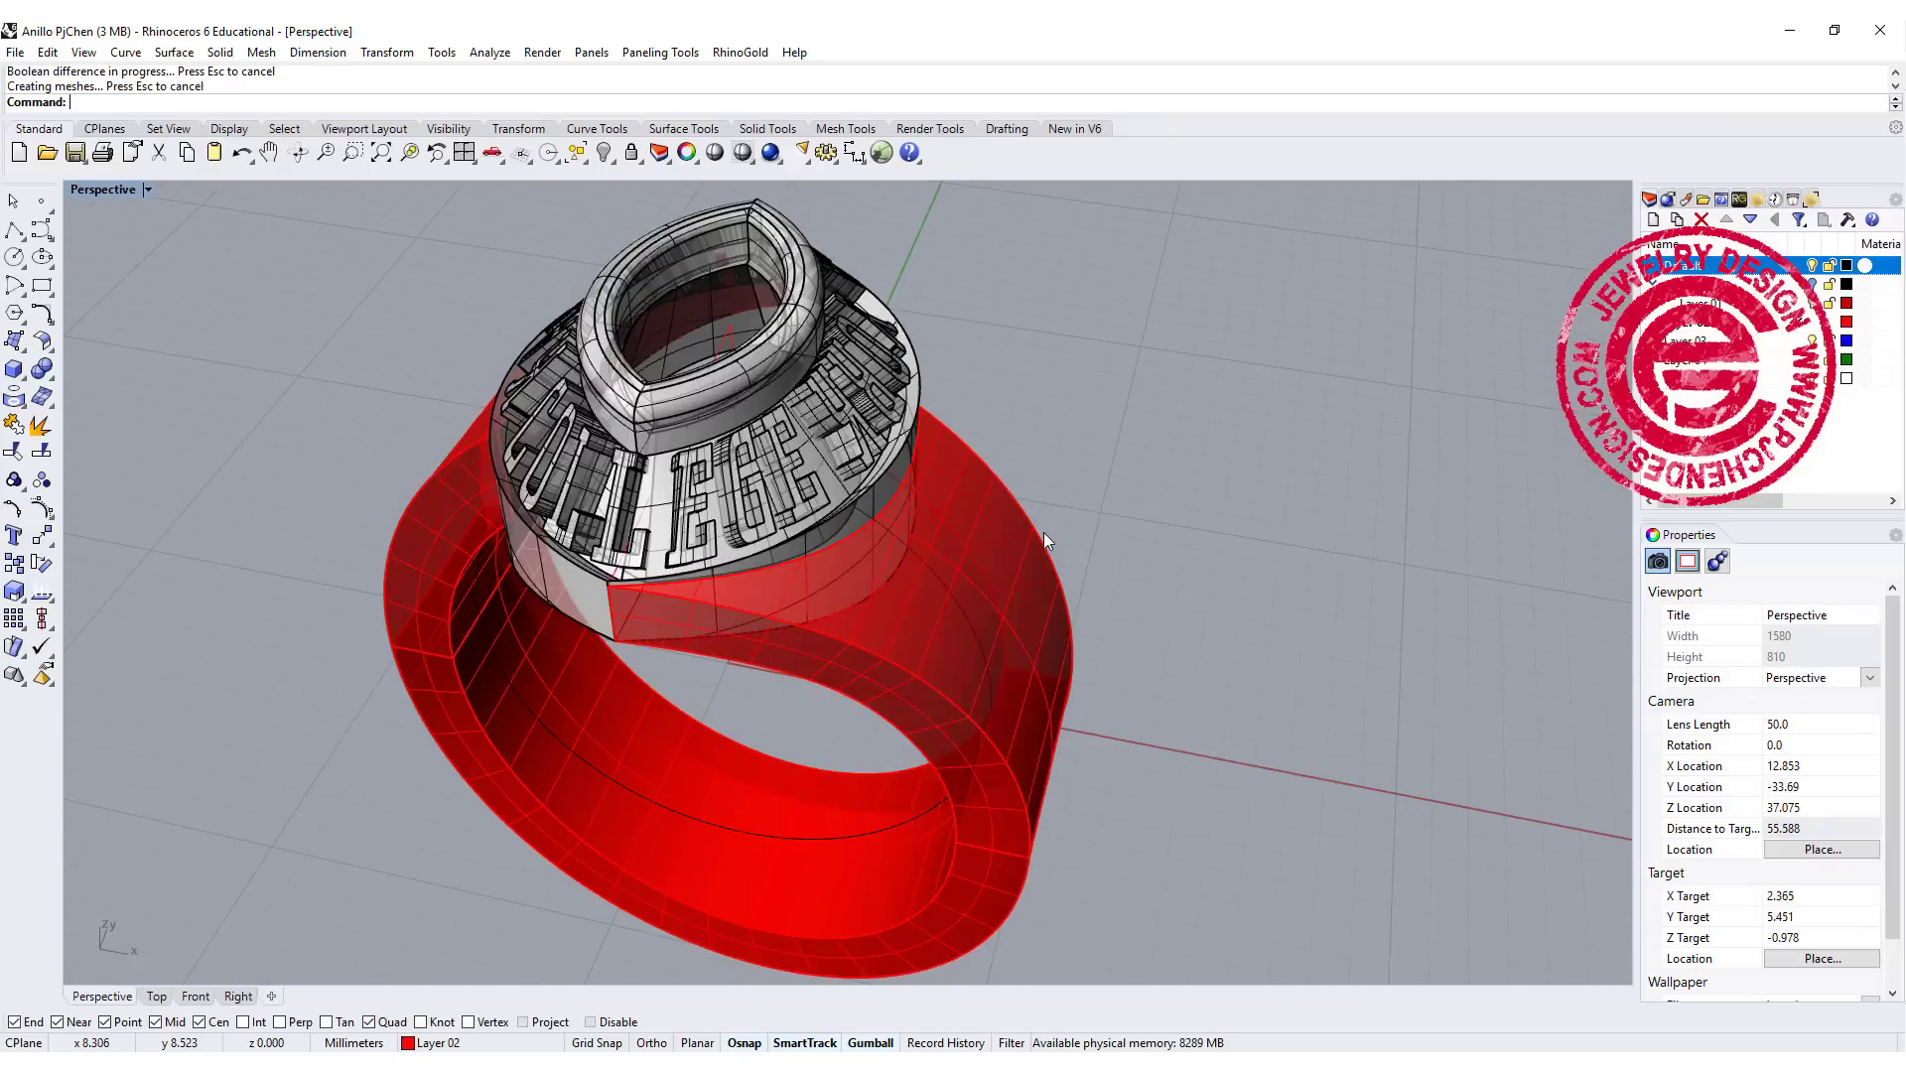
mouse_move(1137, 646)
right_down()
mouse_move(1291, 596)
mouse_move(1132, 612)
right_up()
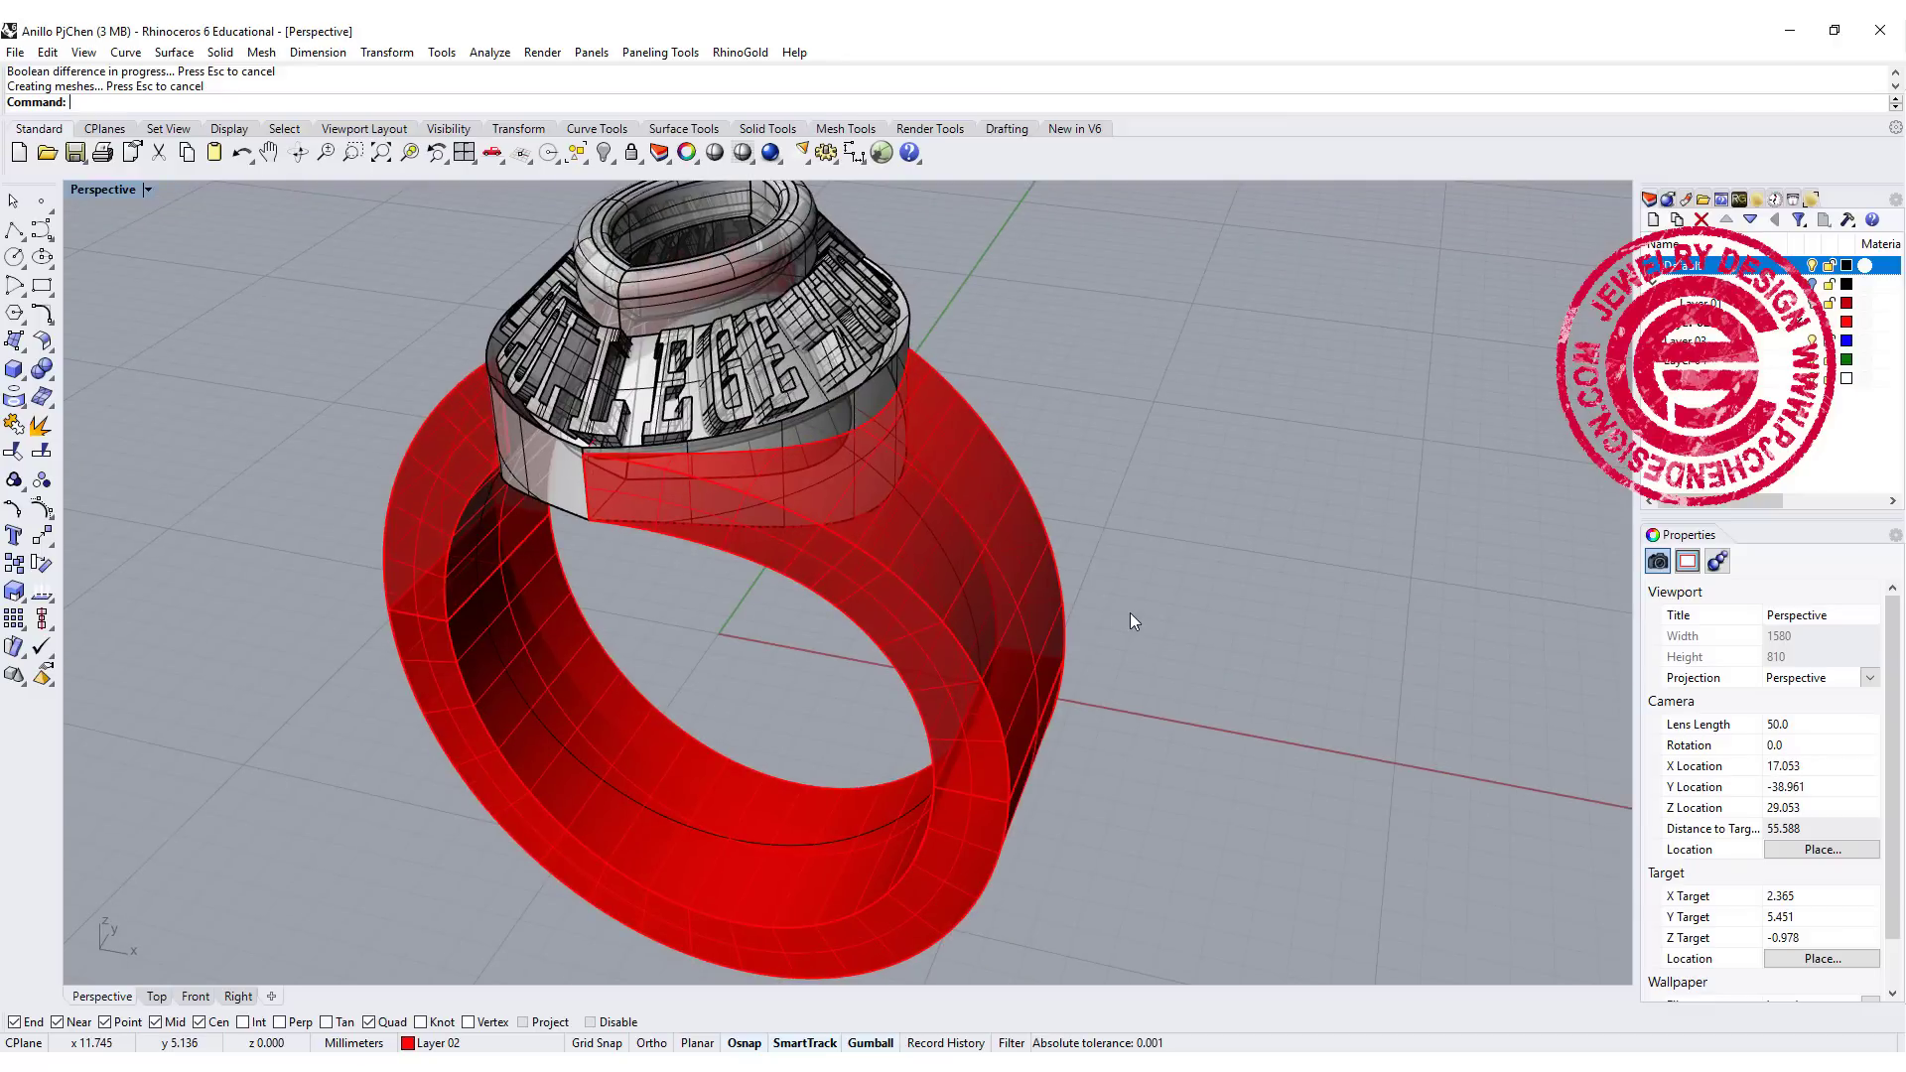